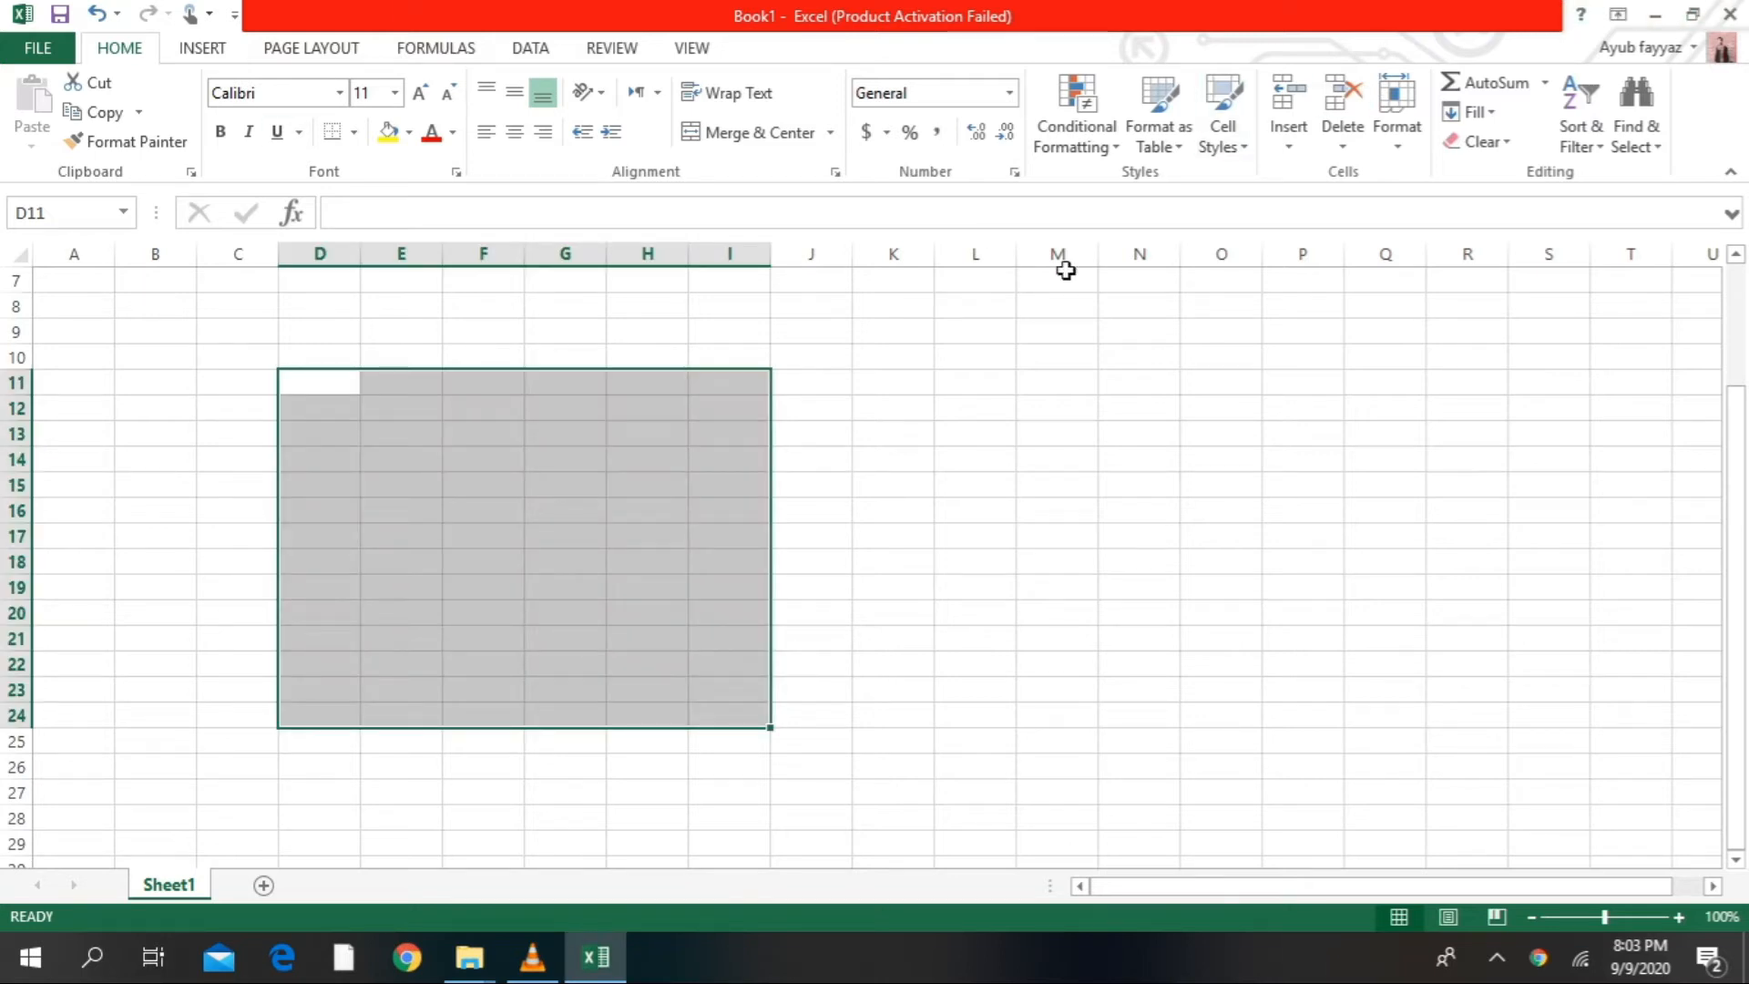
left_click(866, 511)
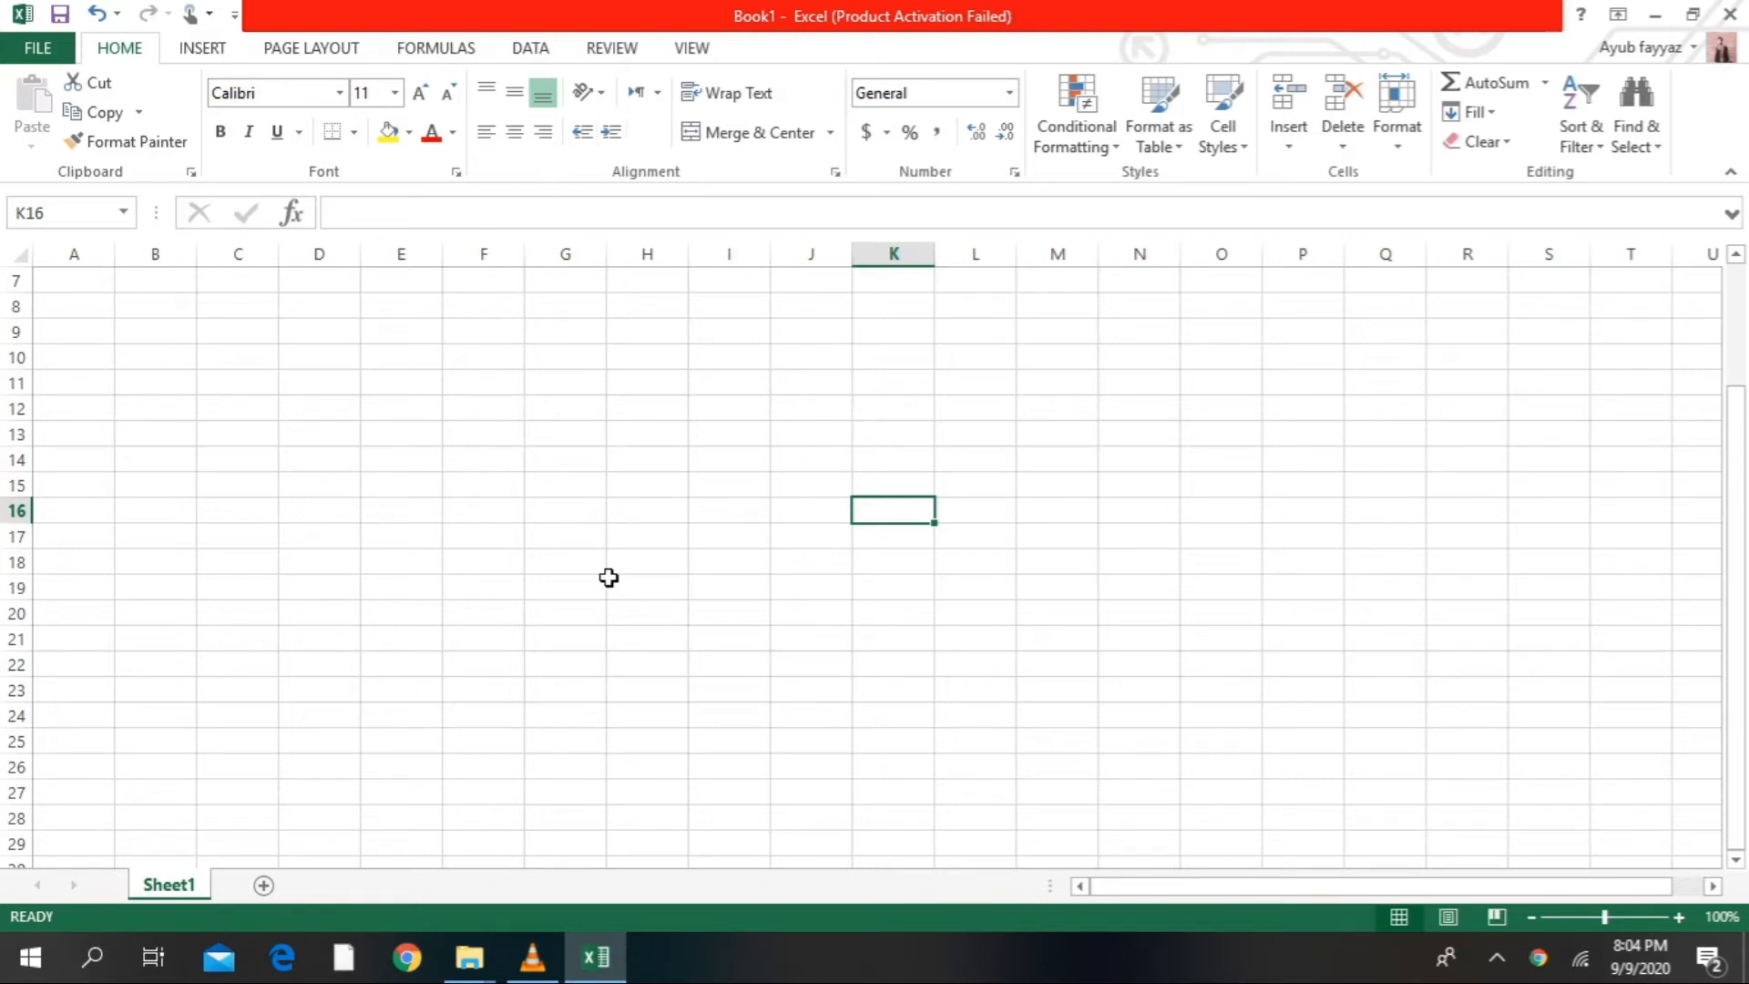
left_click_drag(553, 555, 562, 588)
left_click(481, 431)
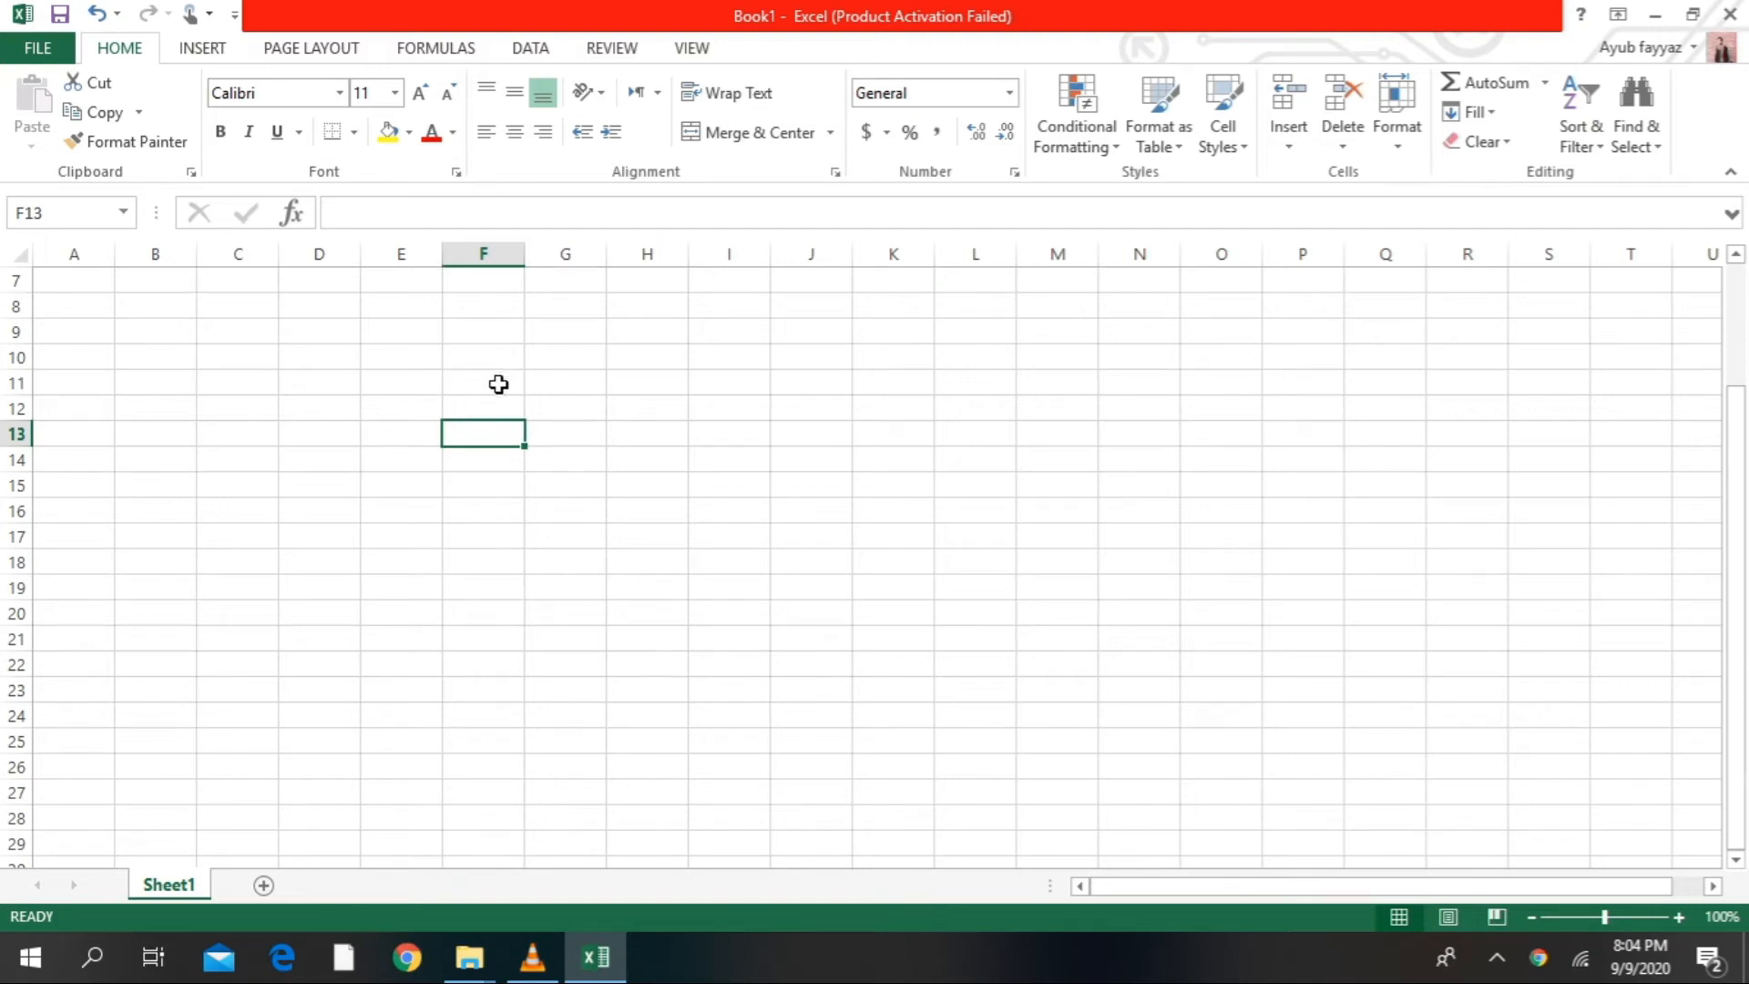
left_click_drag(516, 402, 981, 806)
left_click(1182, 547)
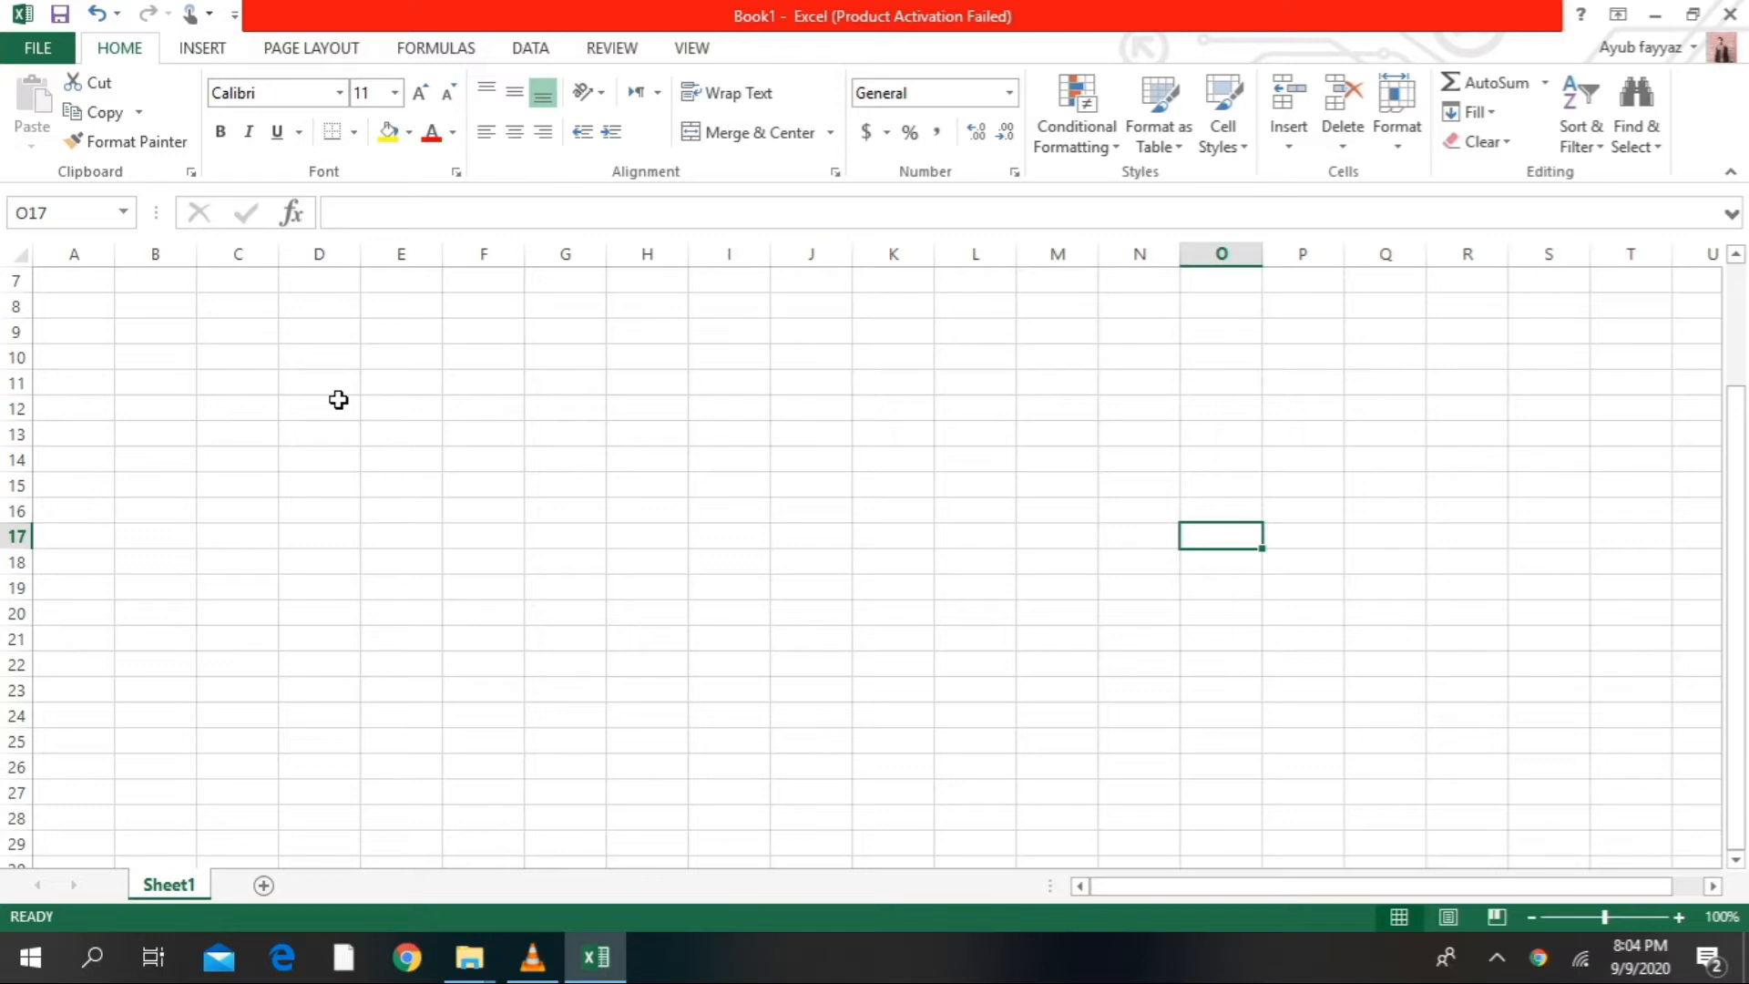
left_click_drag(337, 387, 806, 679)
left_click(813, 528)
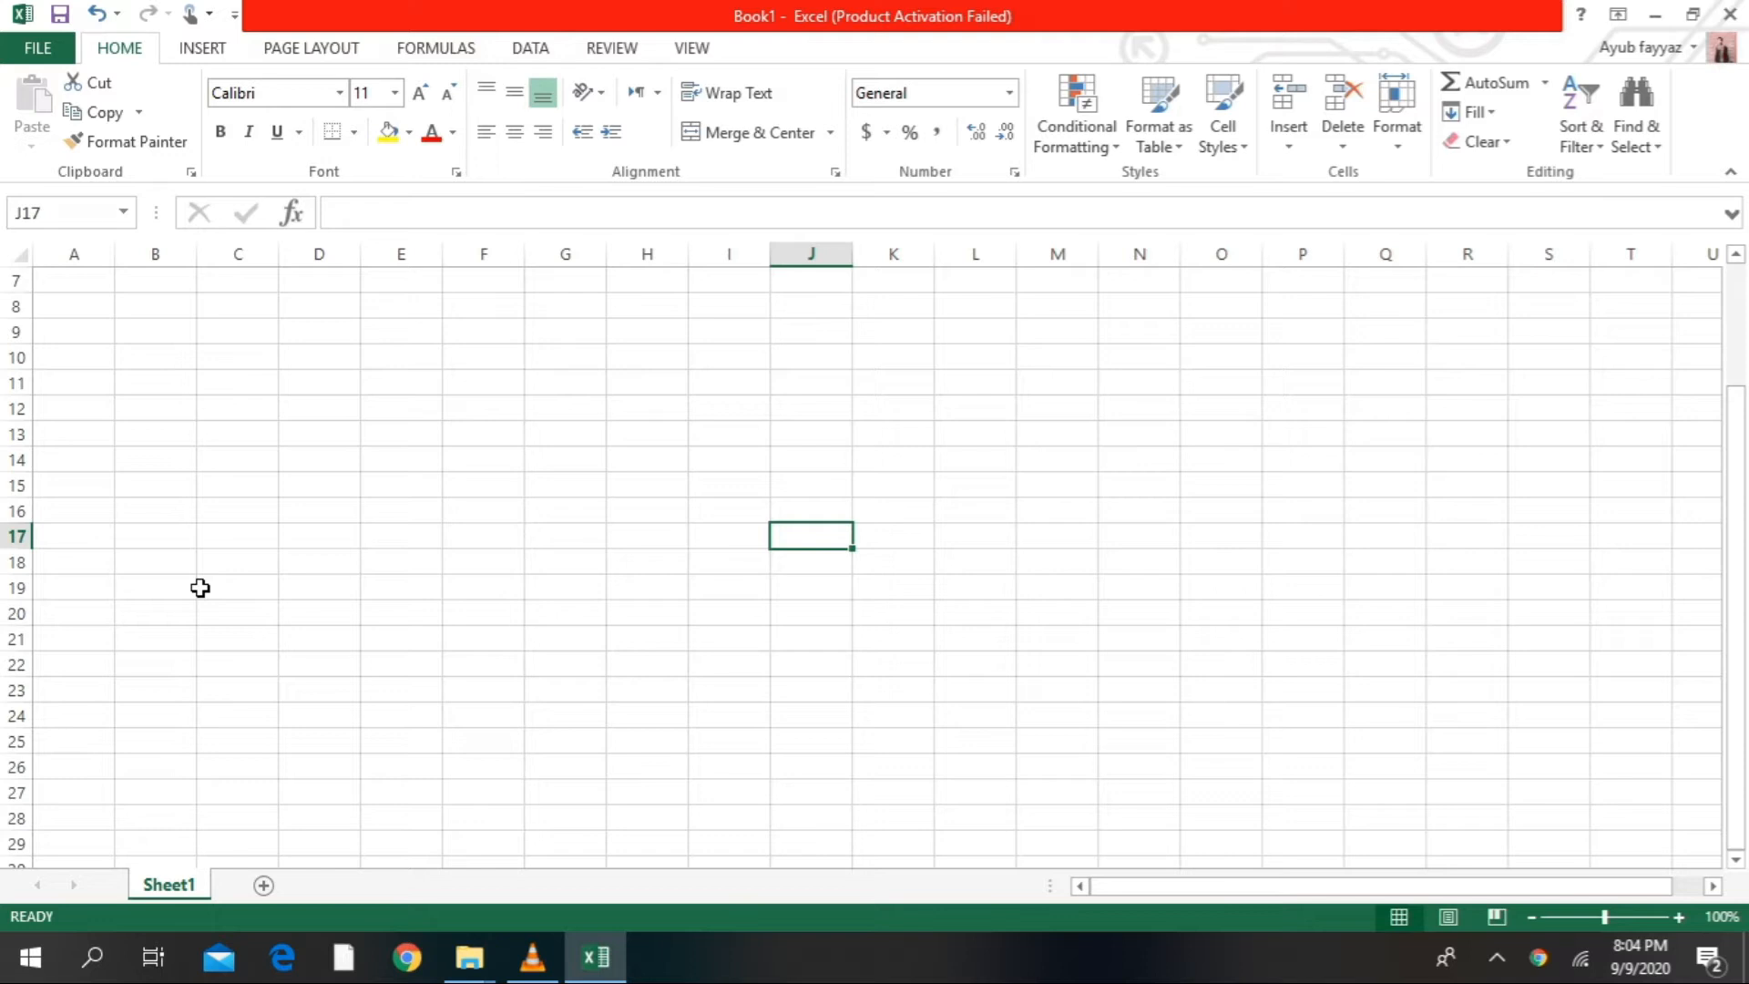
left_click(565, 587)
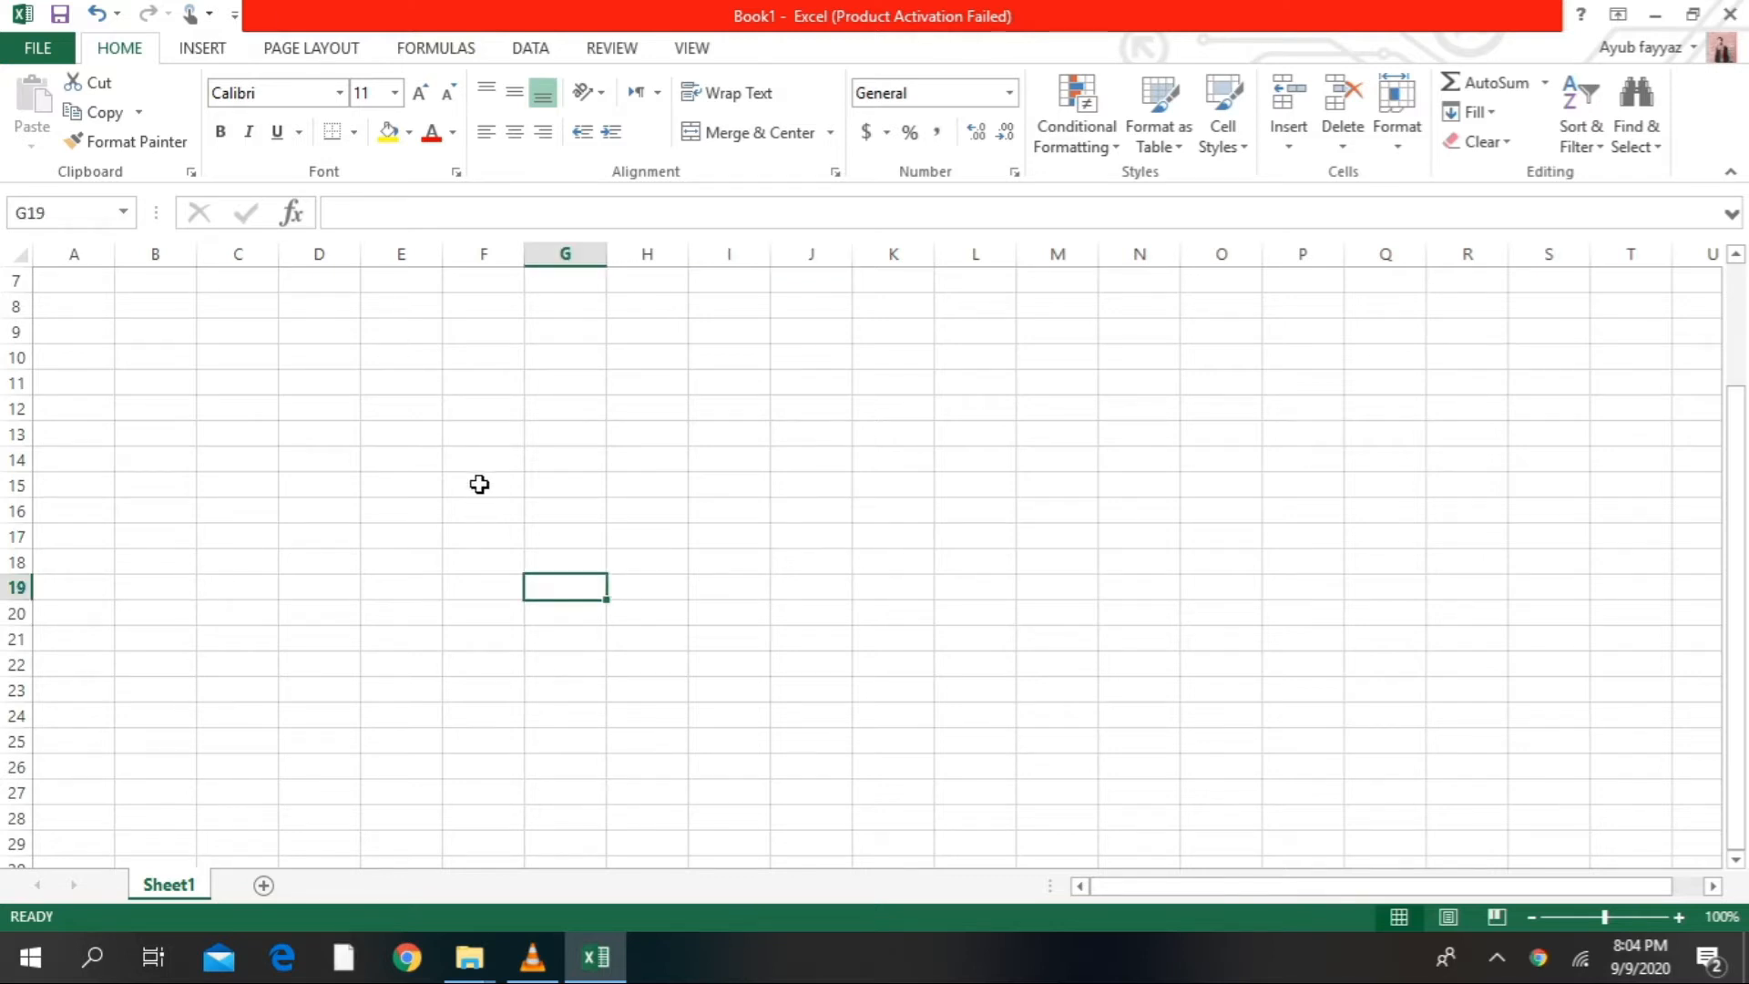
left_click(461, 390)
left_click(589, 440)
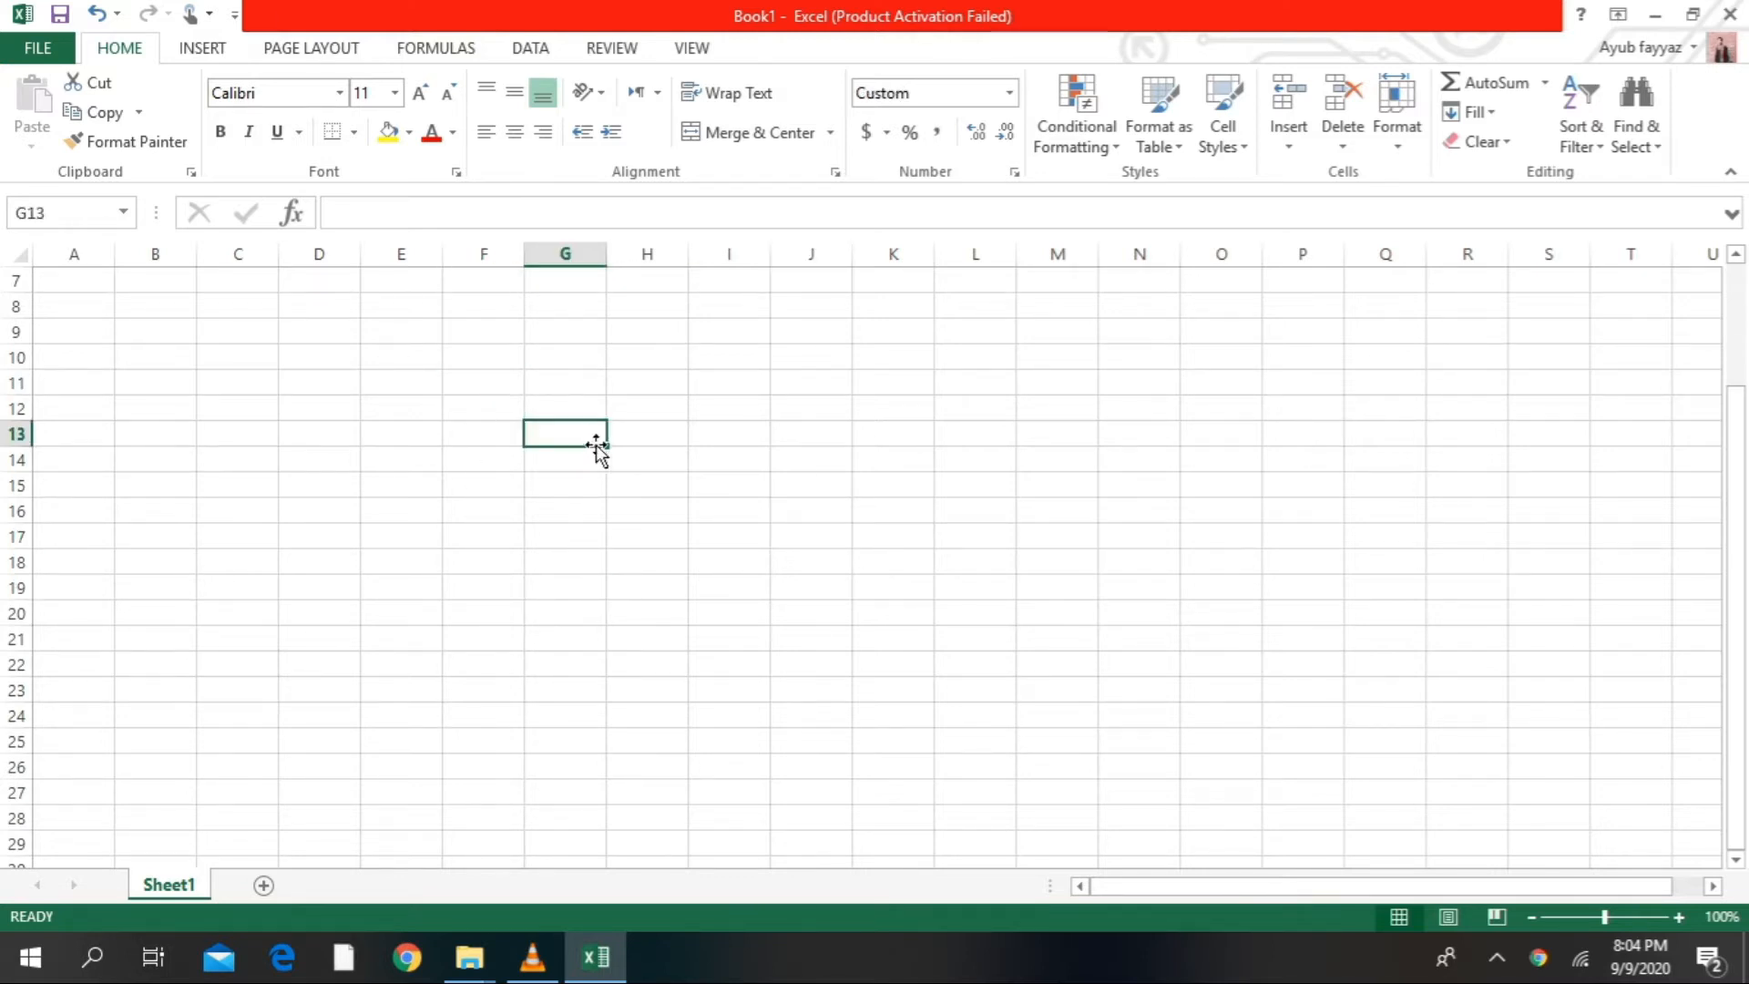
- Enter the heading "items" in F11 and list feed, vaccine and med below it in F12:F14
left_click(492, 382)
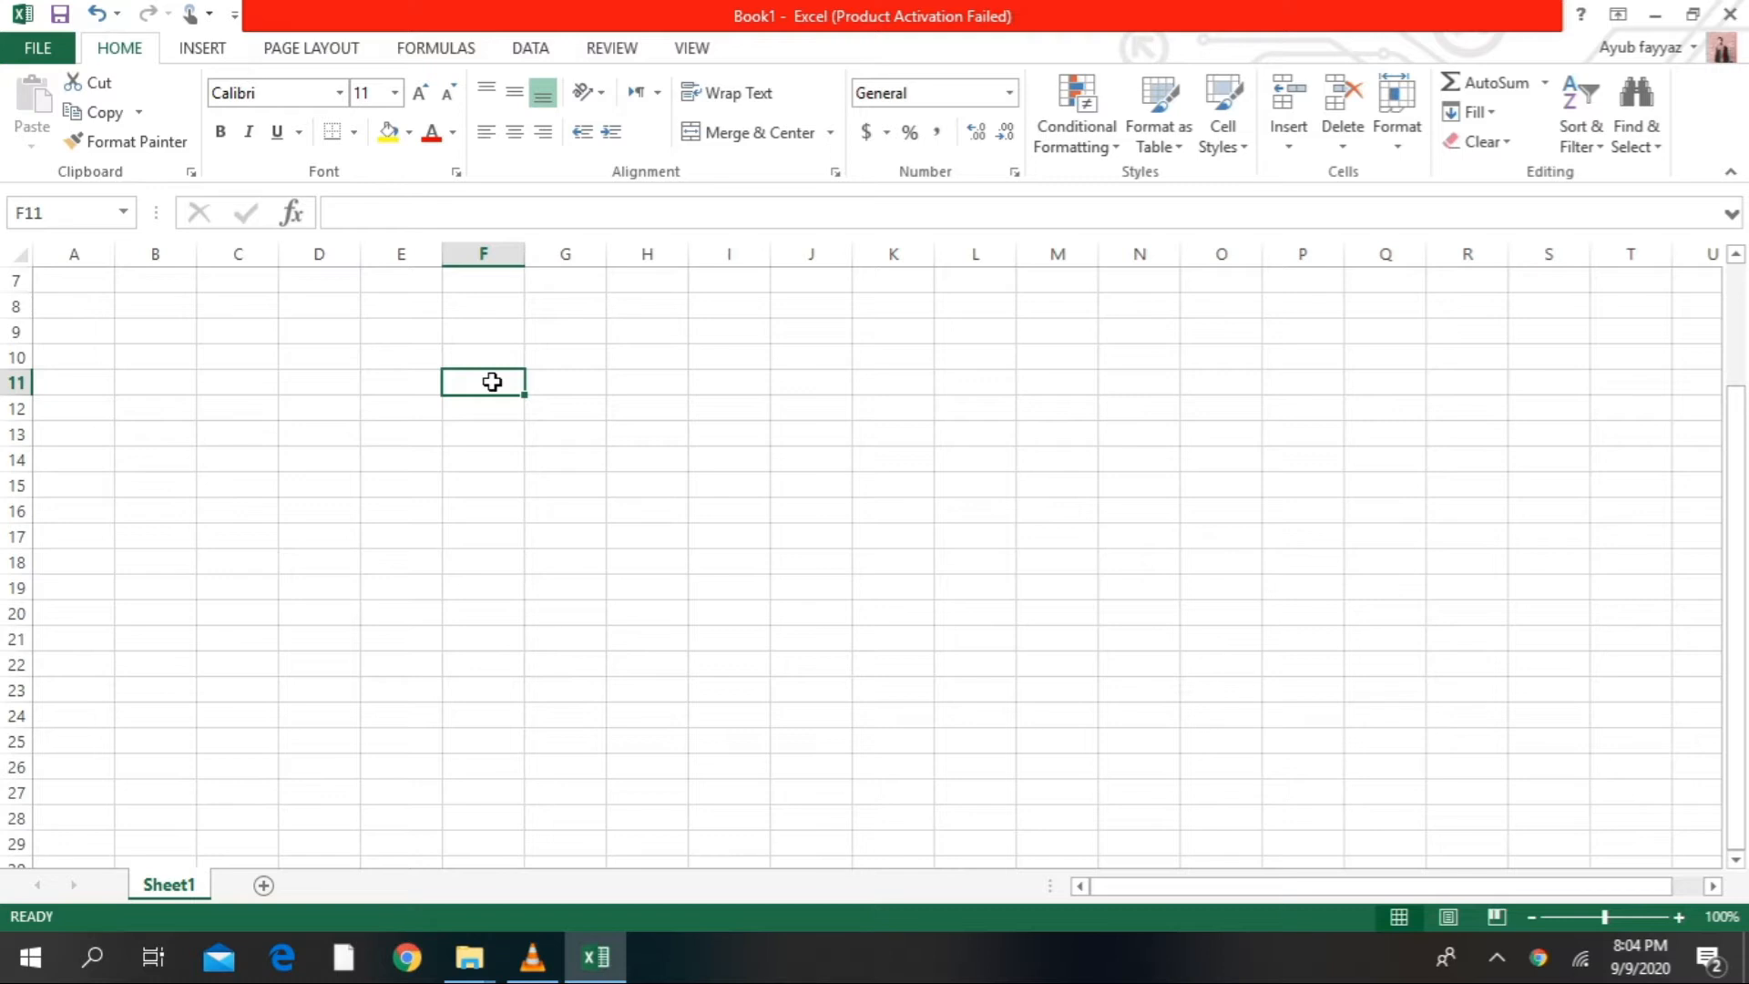
type("items")
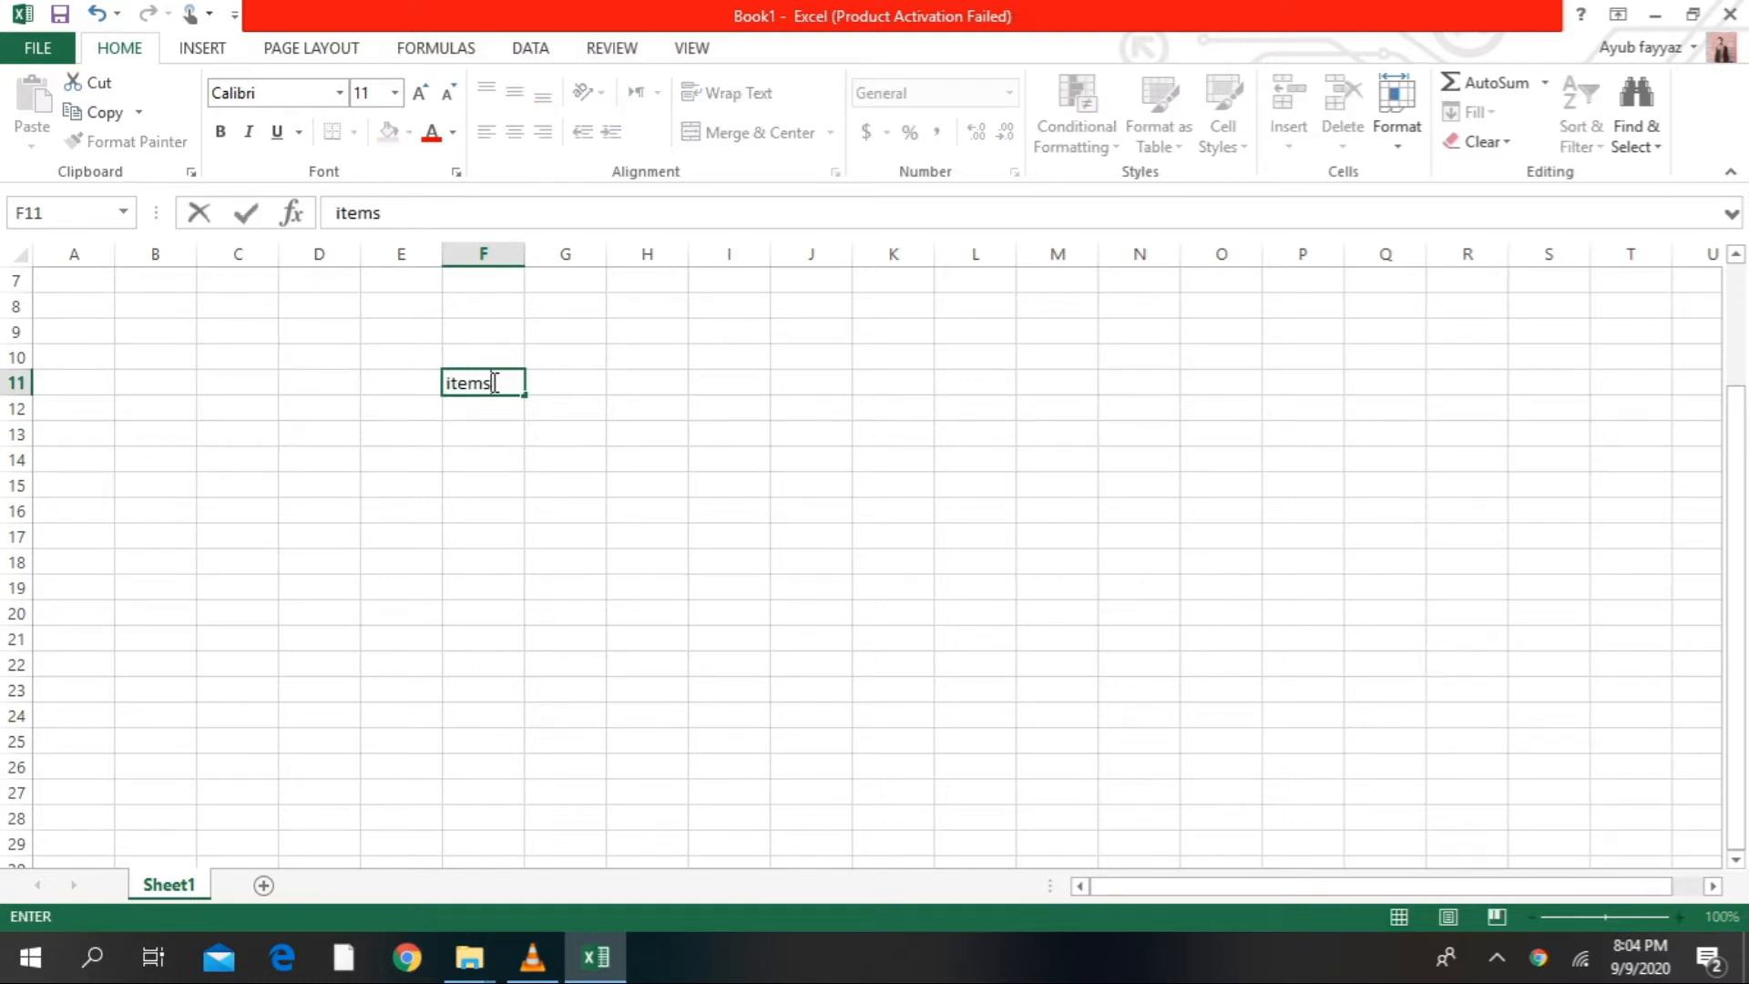
key("Return")
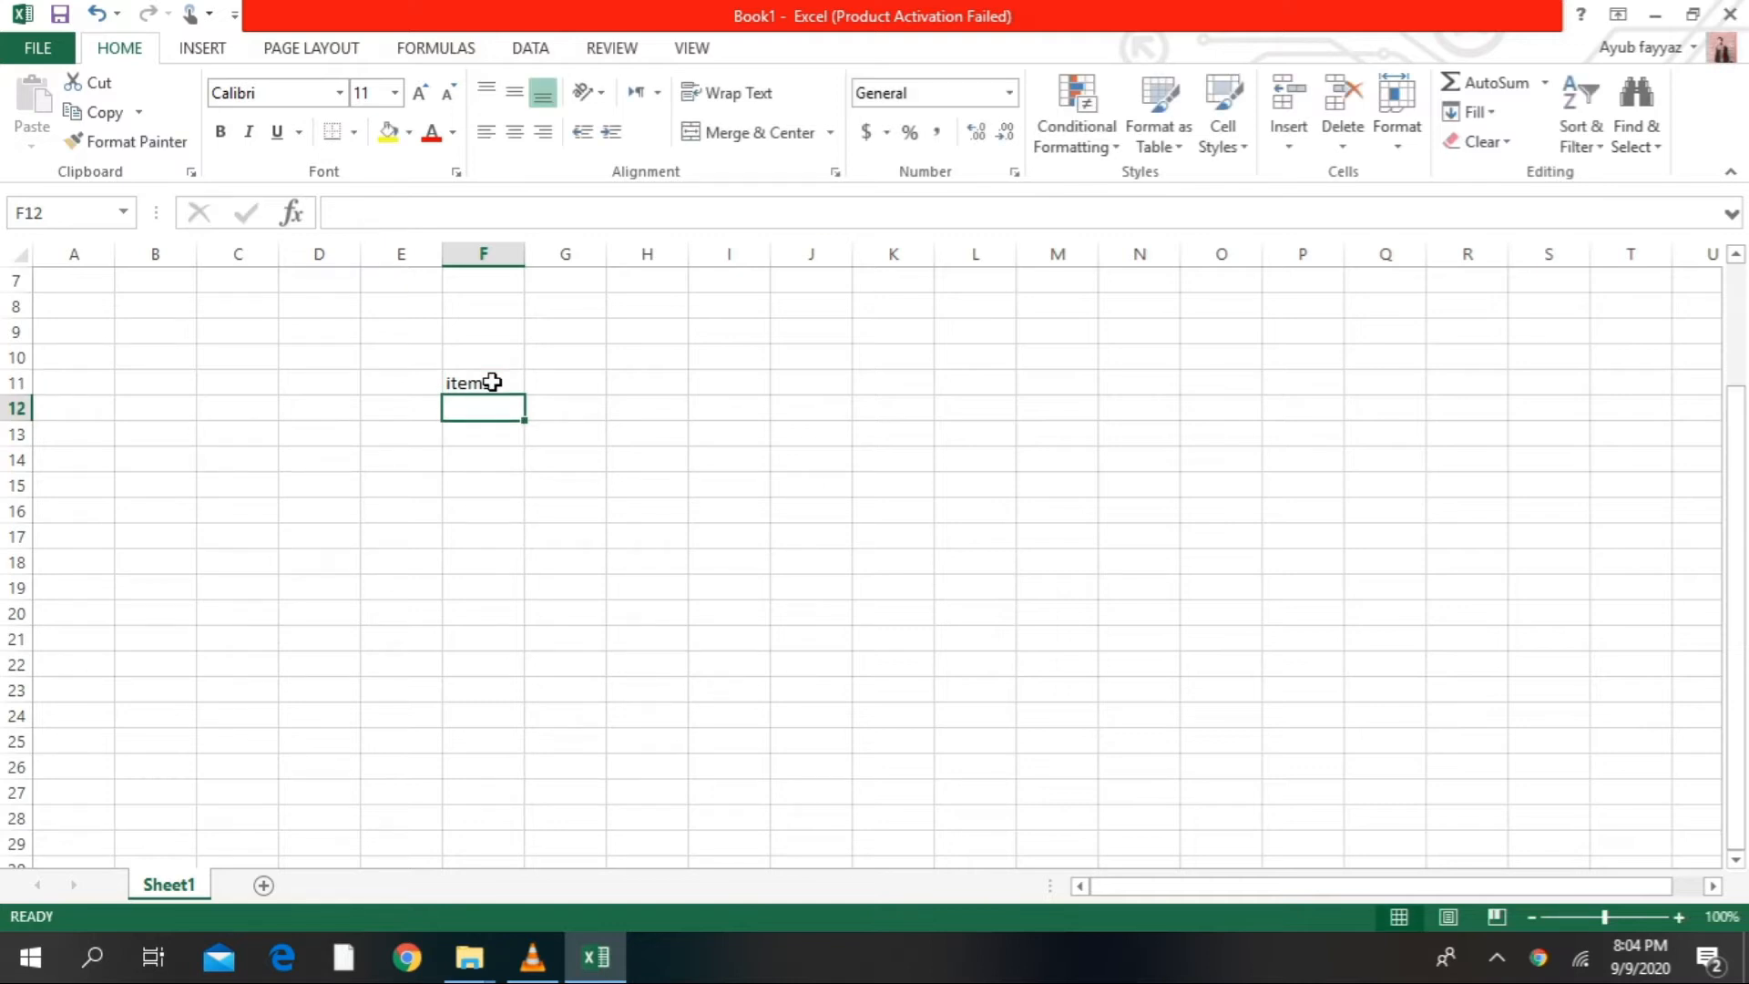
type("feed")
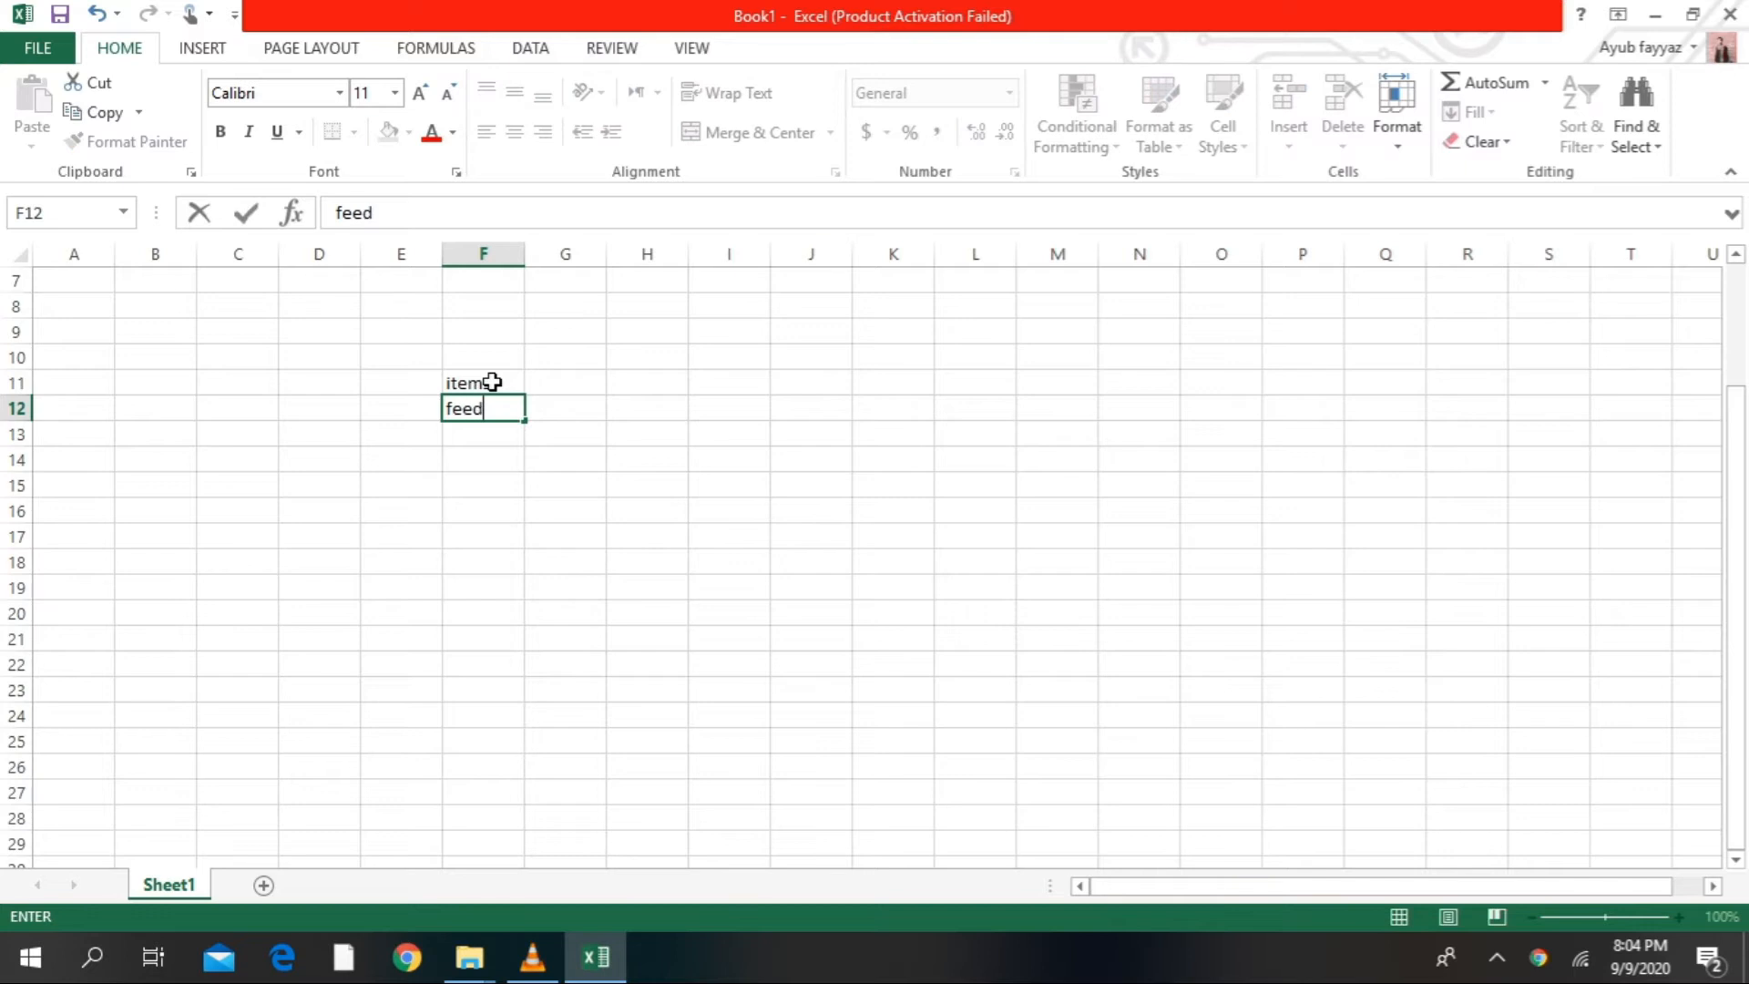
key("Return")
type("vac")
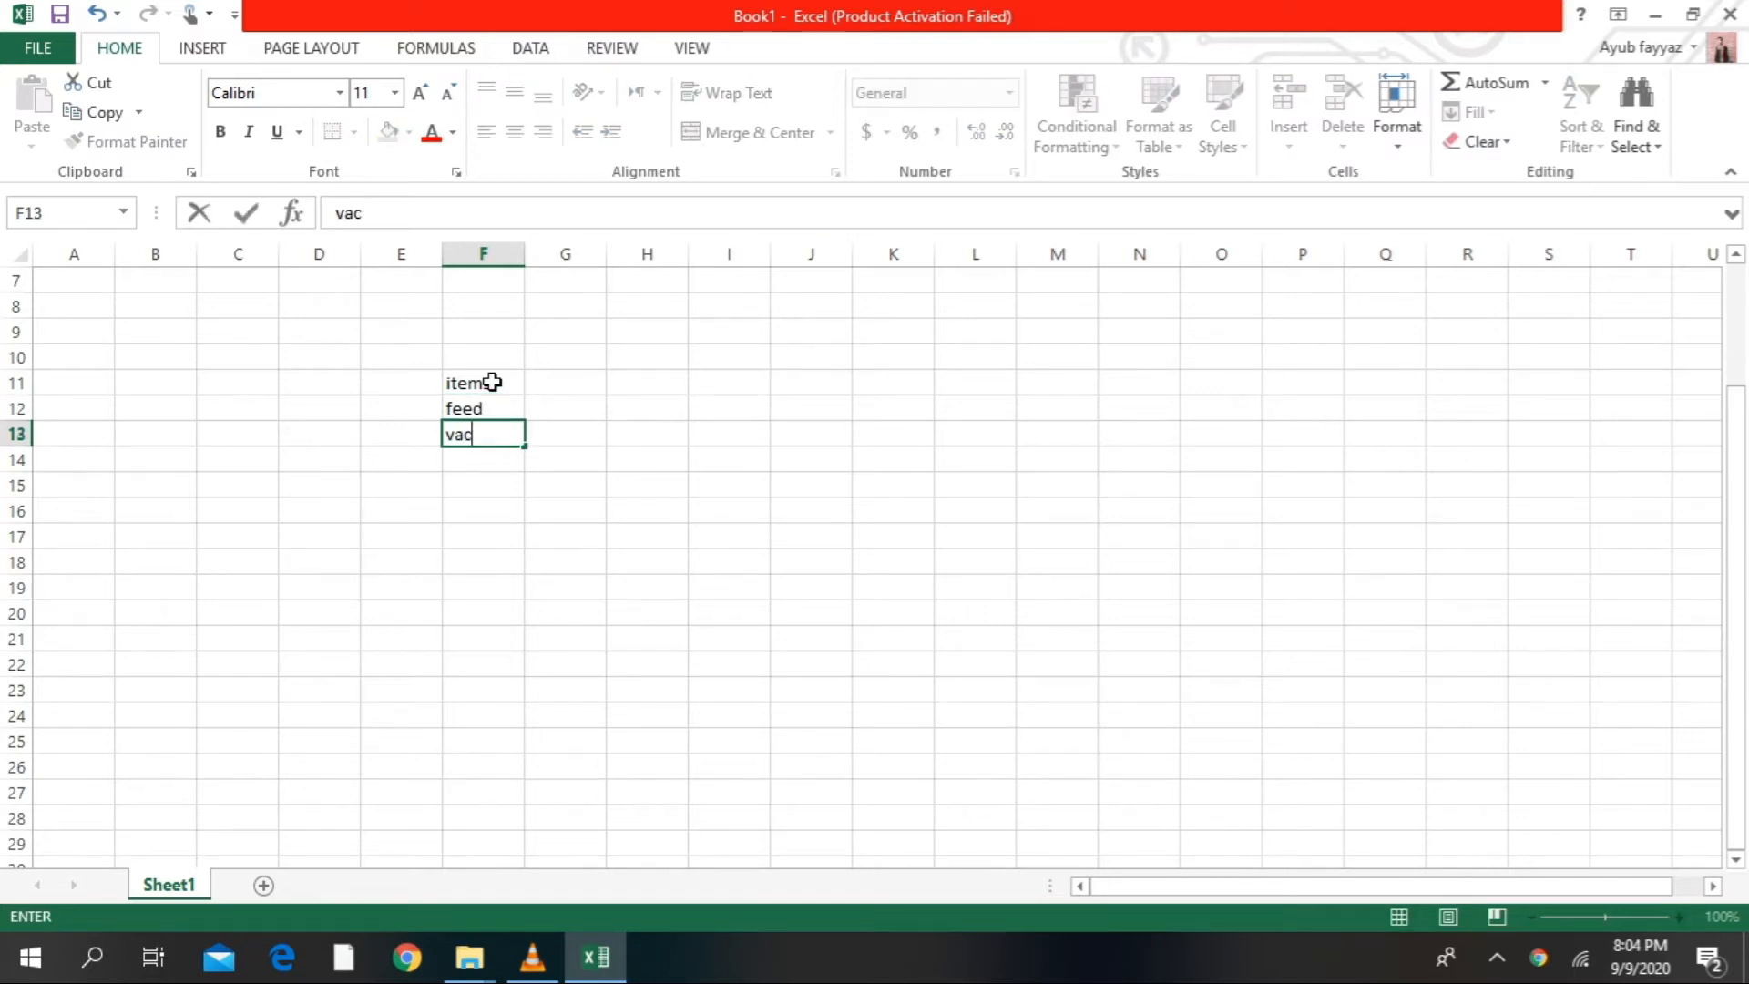
type("cine")
key("Return")
type("med")
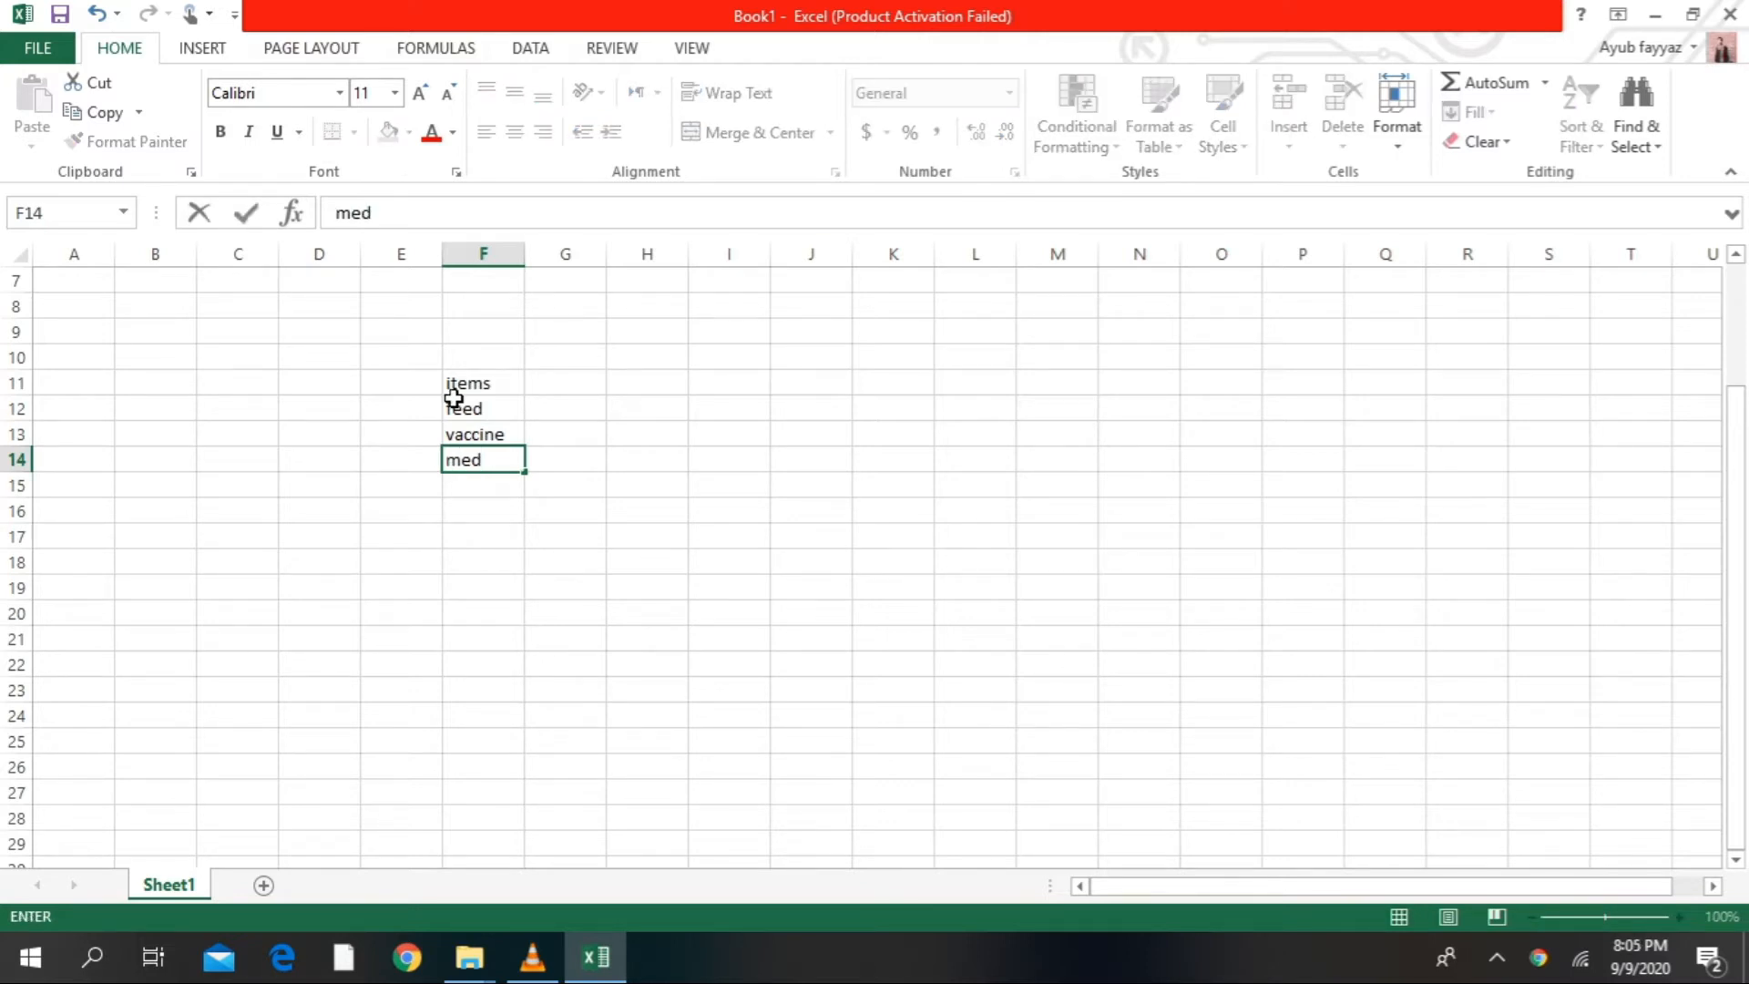
key("Return")
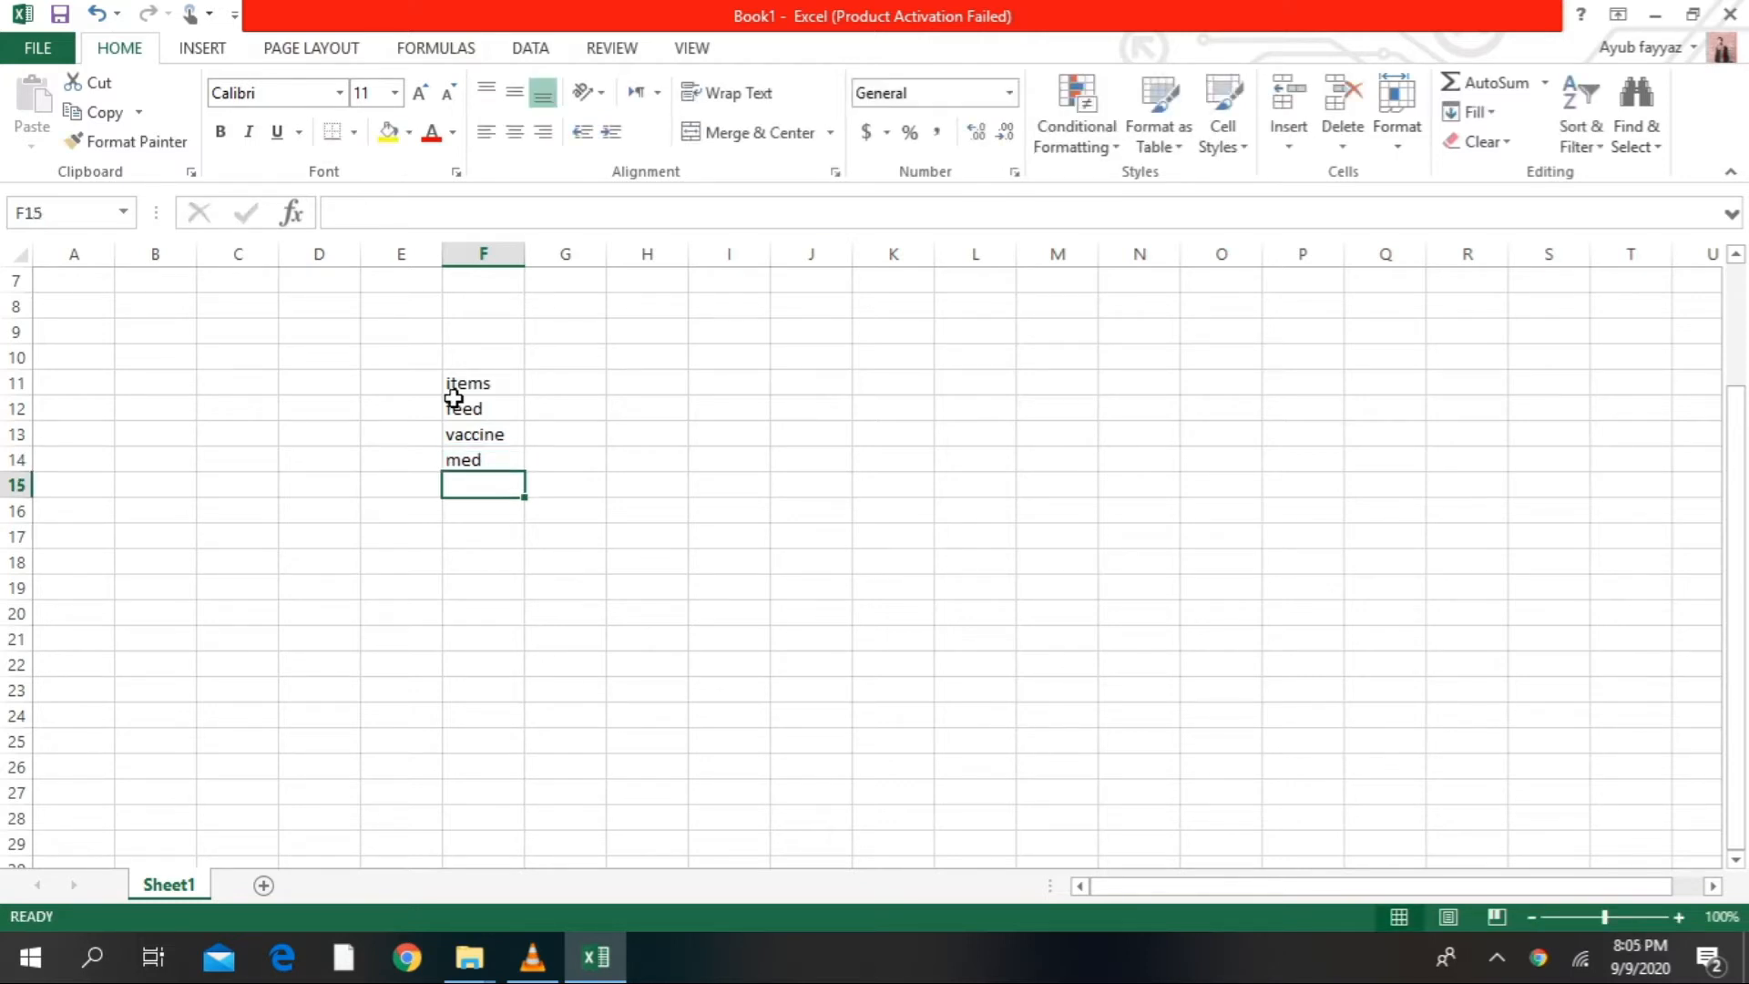
- Continue the items column with feed, parlour, furniture and feed in cells F15 to F18
type("feed")
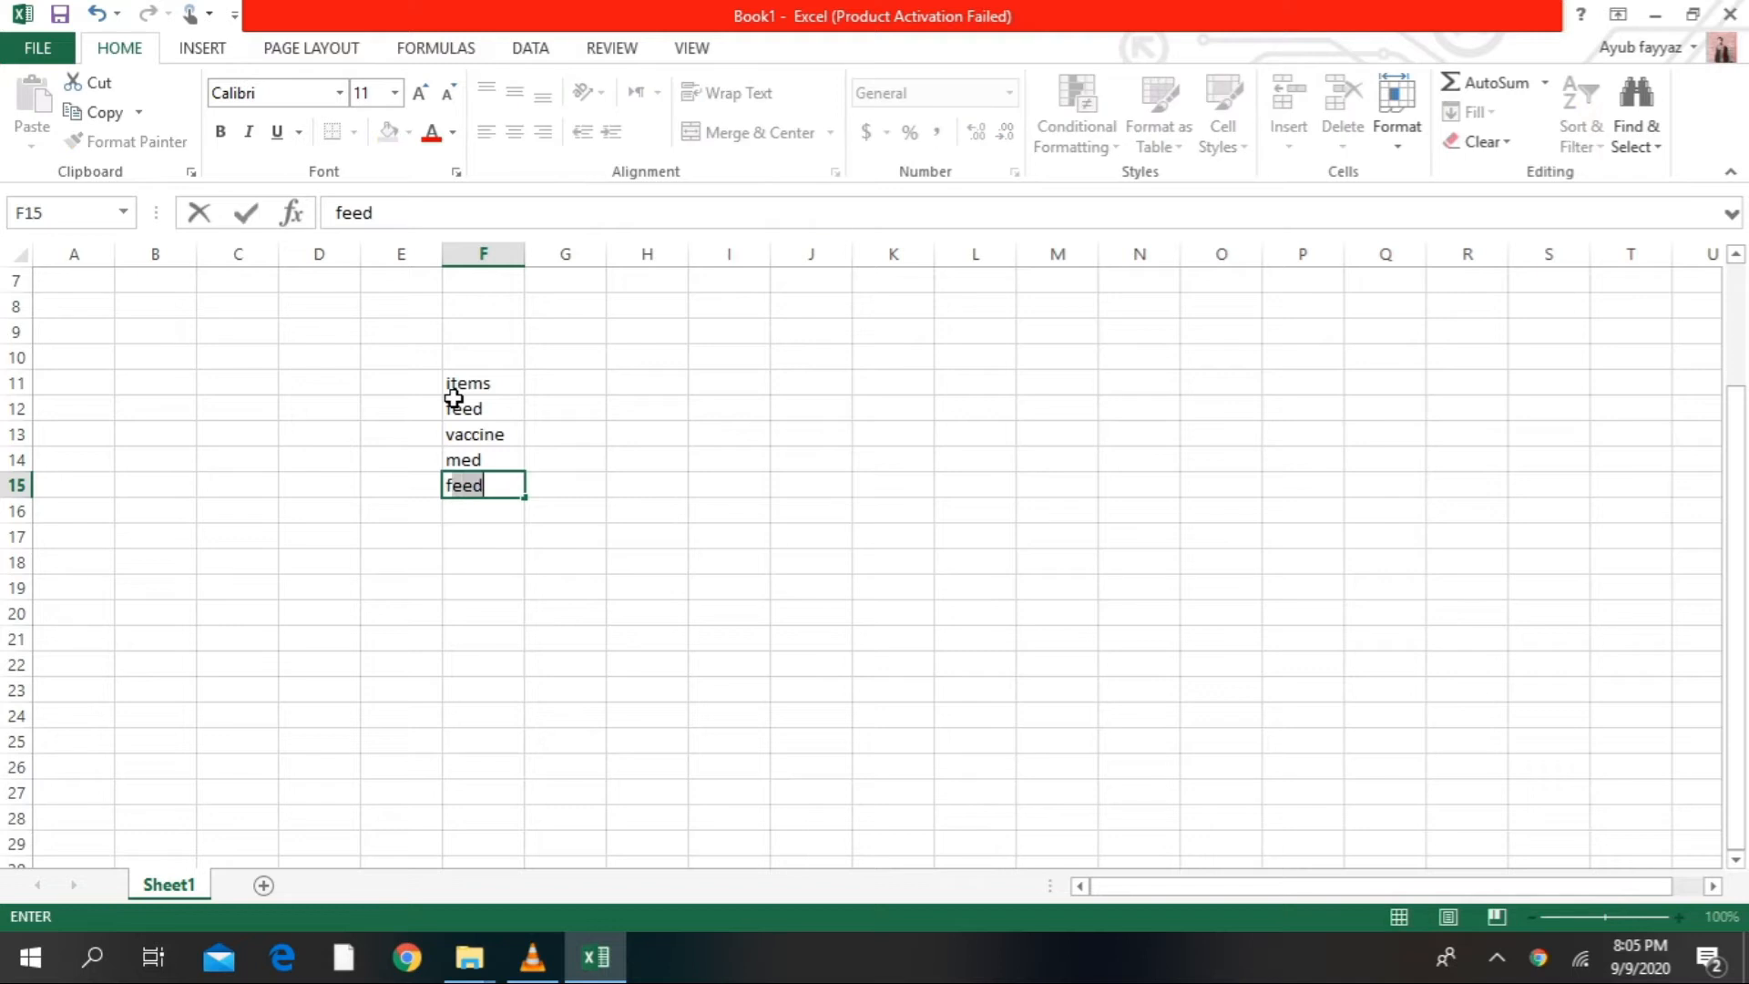
key("Return")
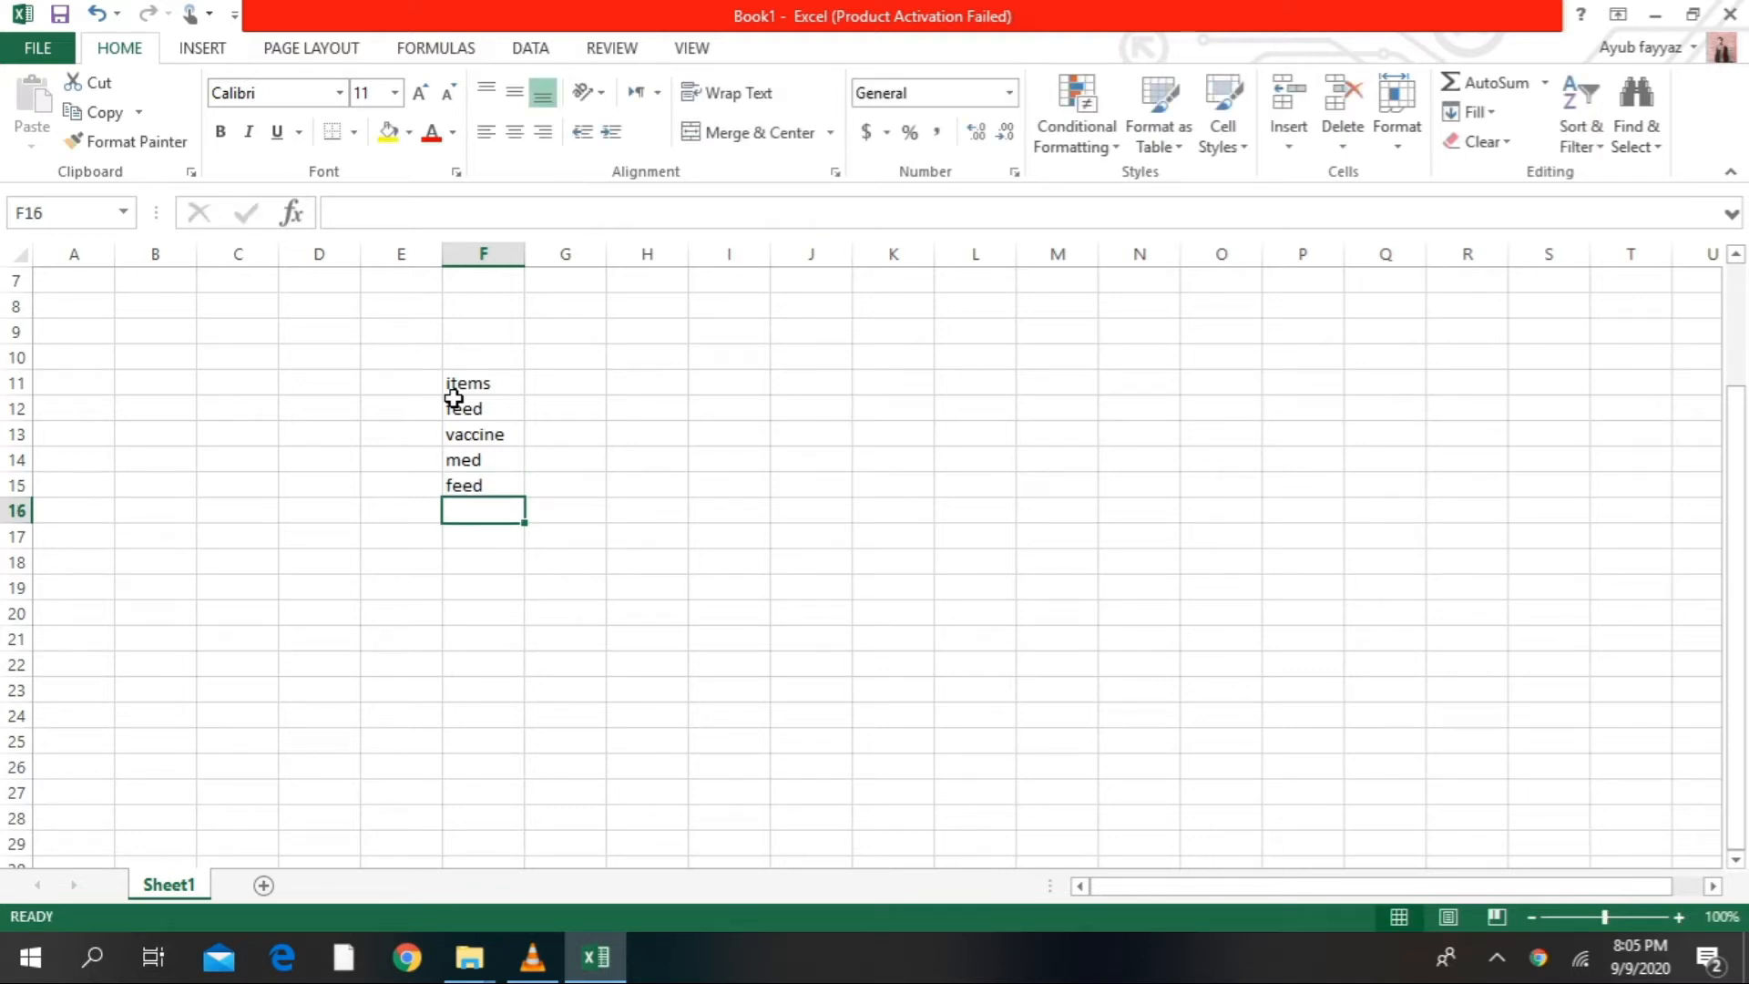
type("parlour")
key("Return")
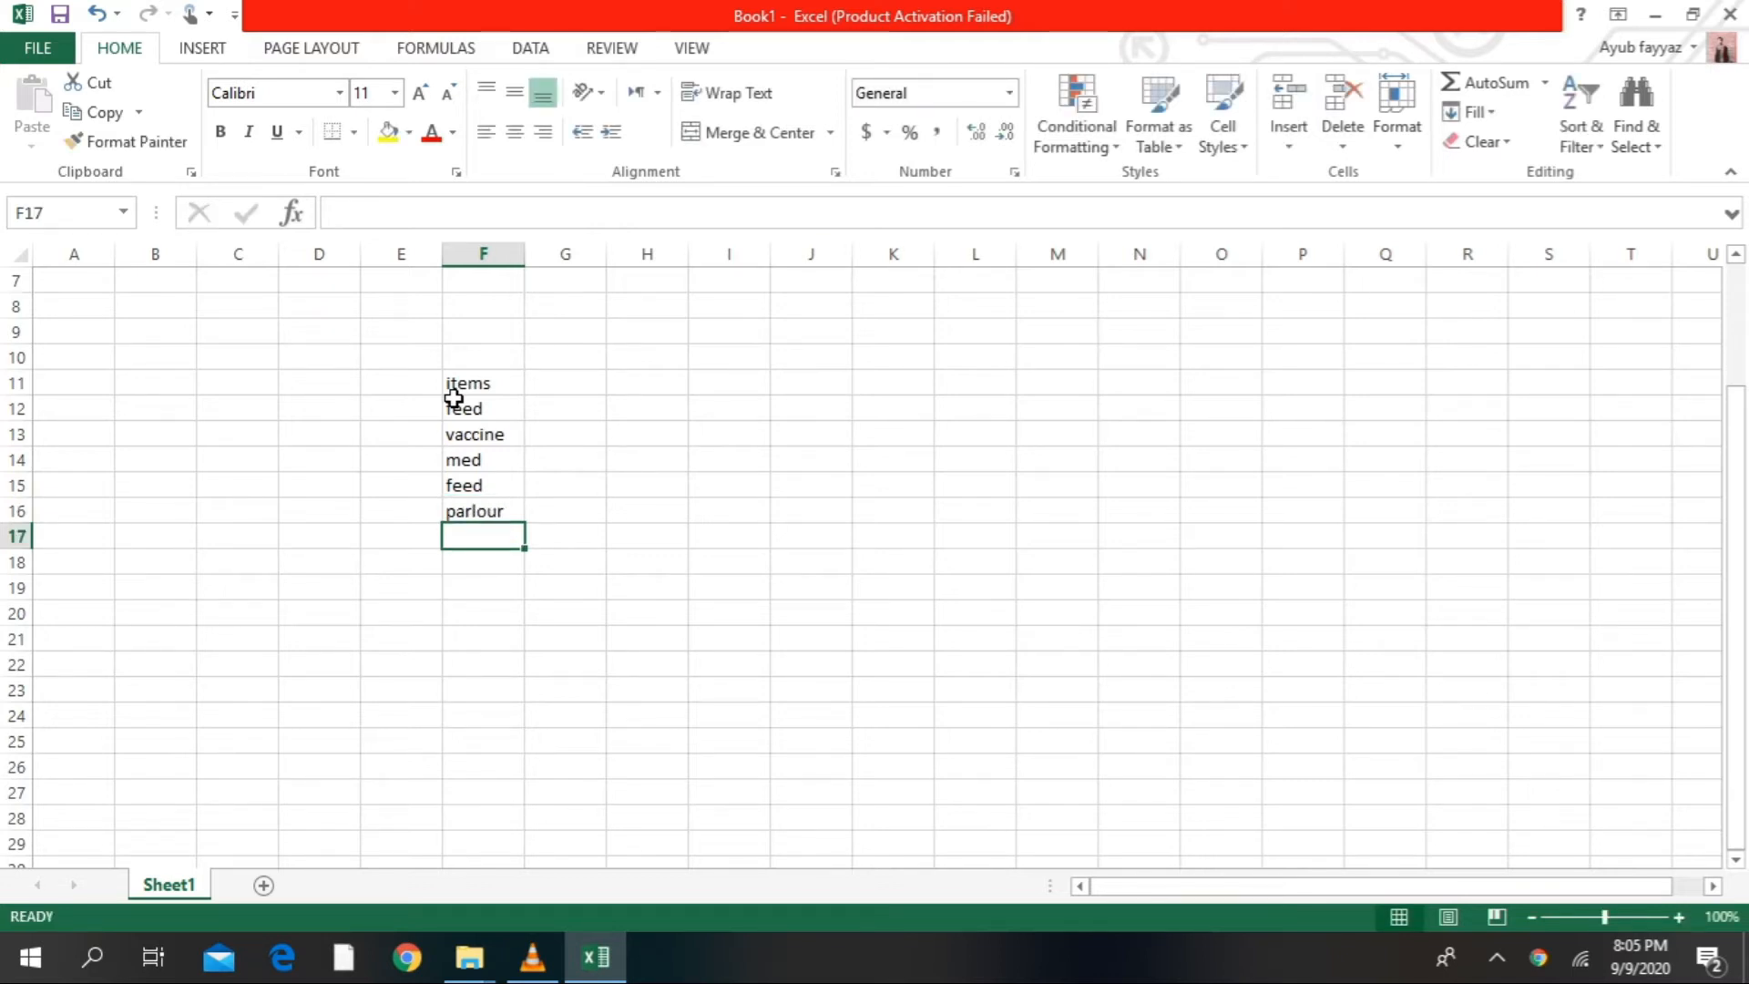
type("fu")
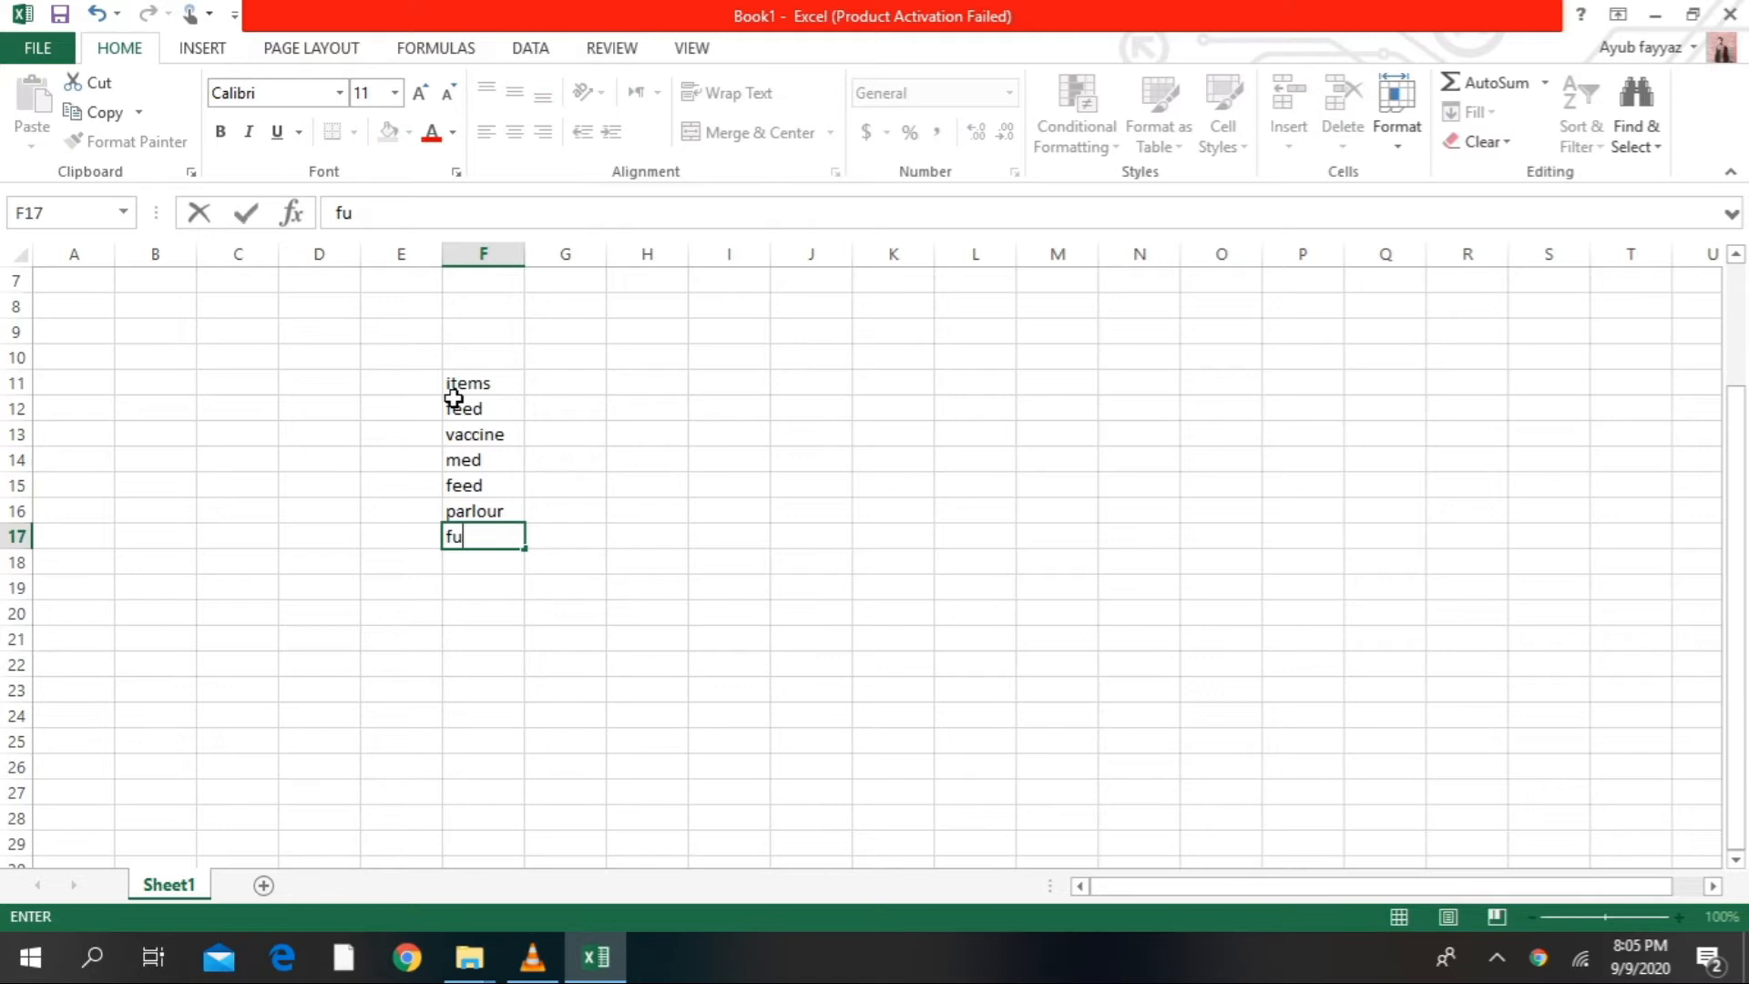
type("rniture")
key("Return")
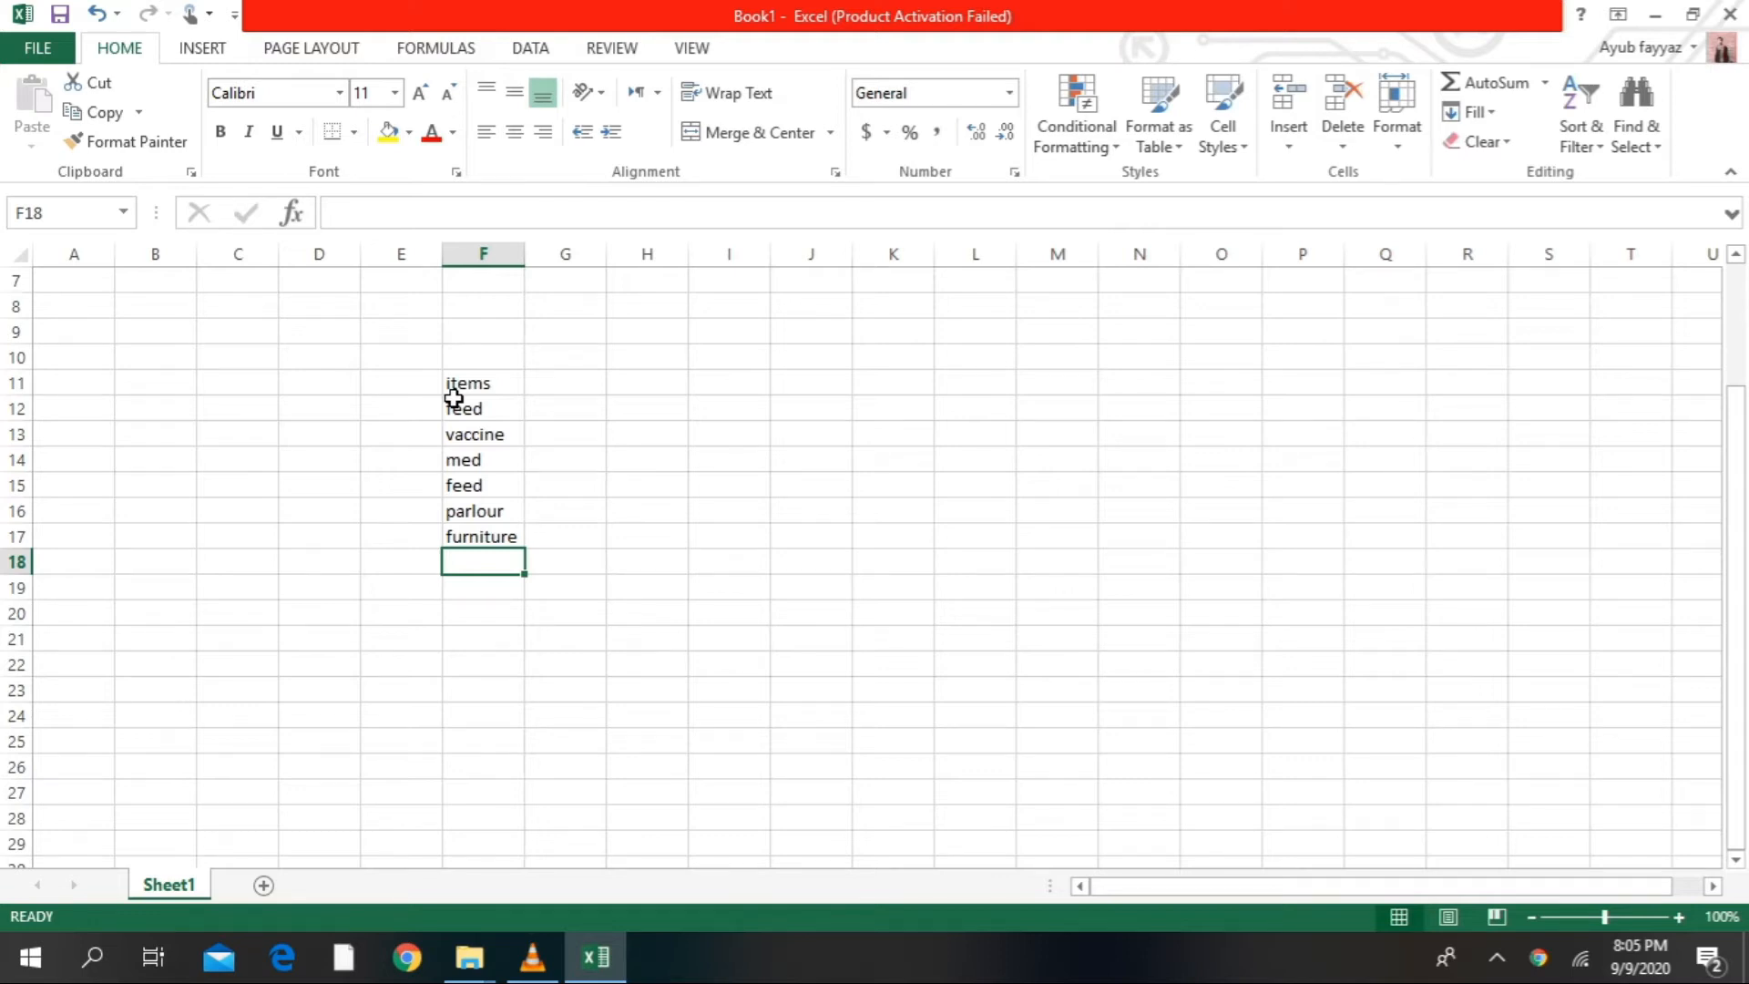
type("feed")
key("Return")
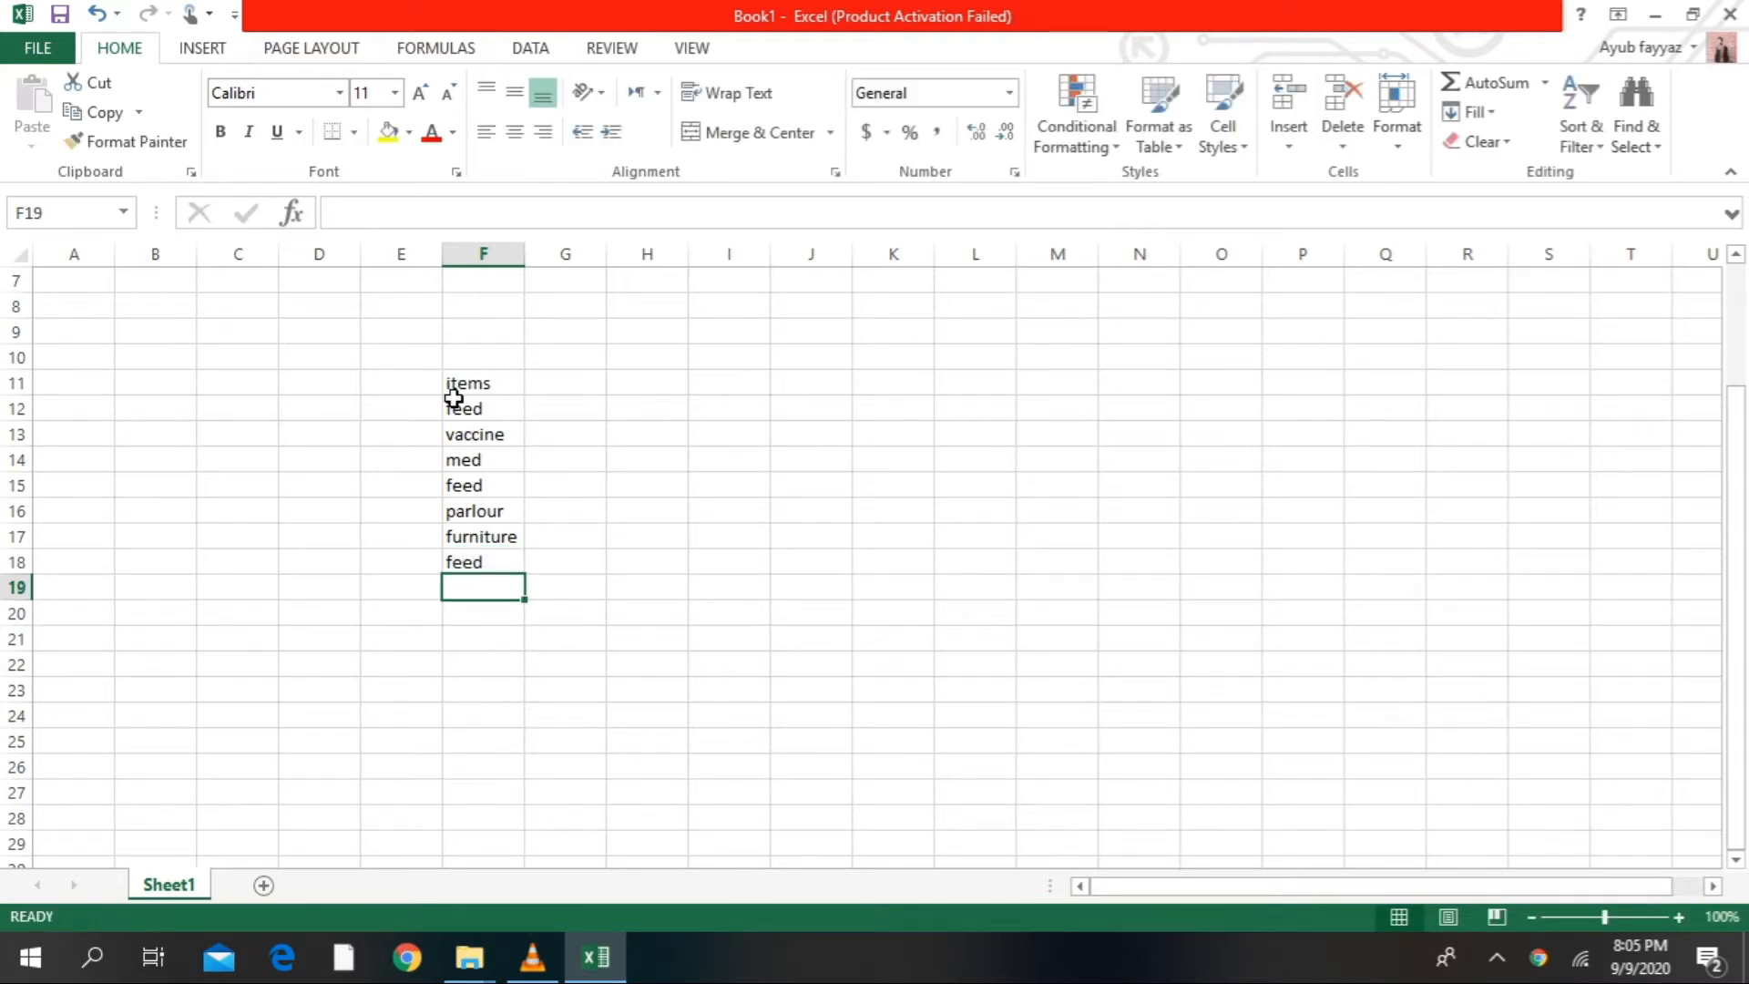
- Complete the items list with med, parlour and furniture in cells F19 to F21
type("meed")
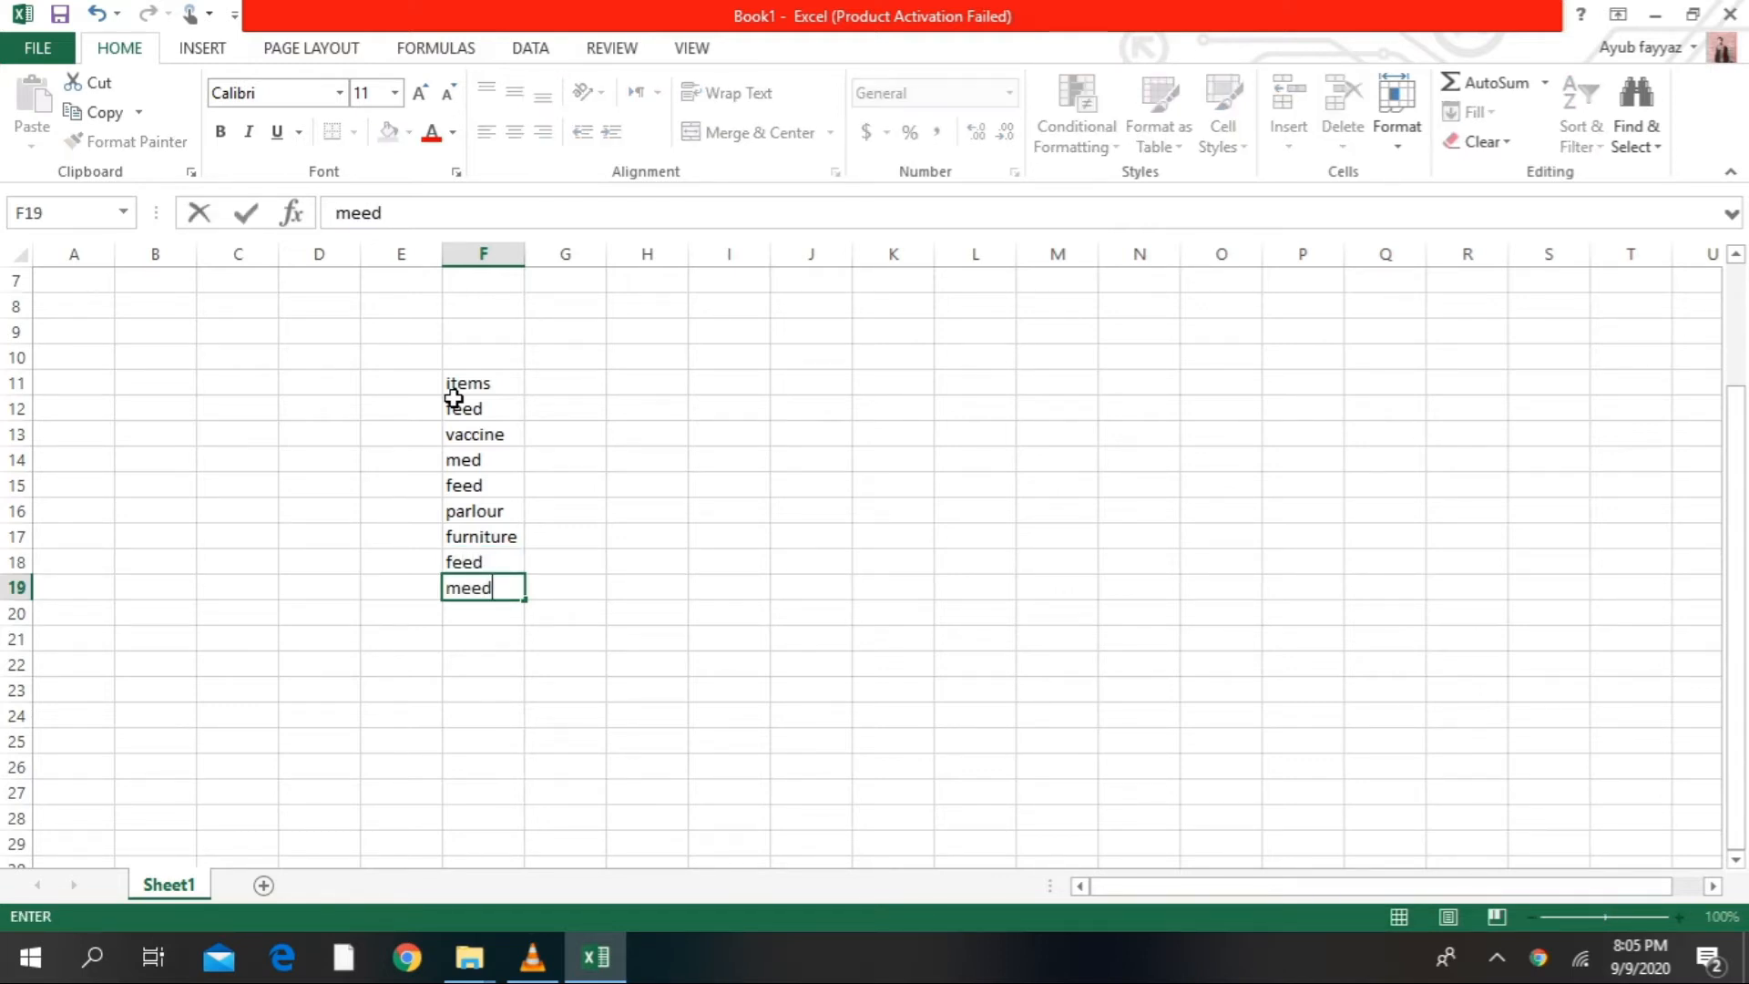
key("BackSpace")
key("BackSpace")
type("d")
key("ctrl+Return")
key("Return")
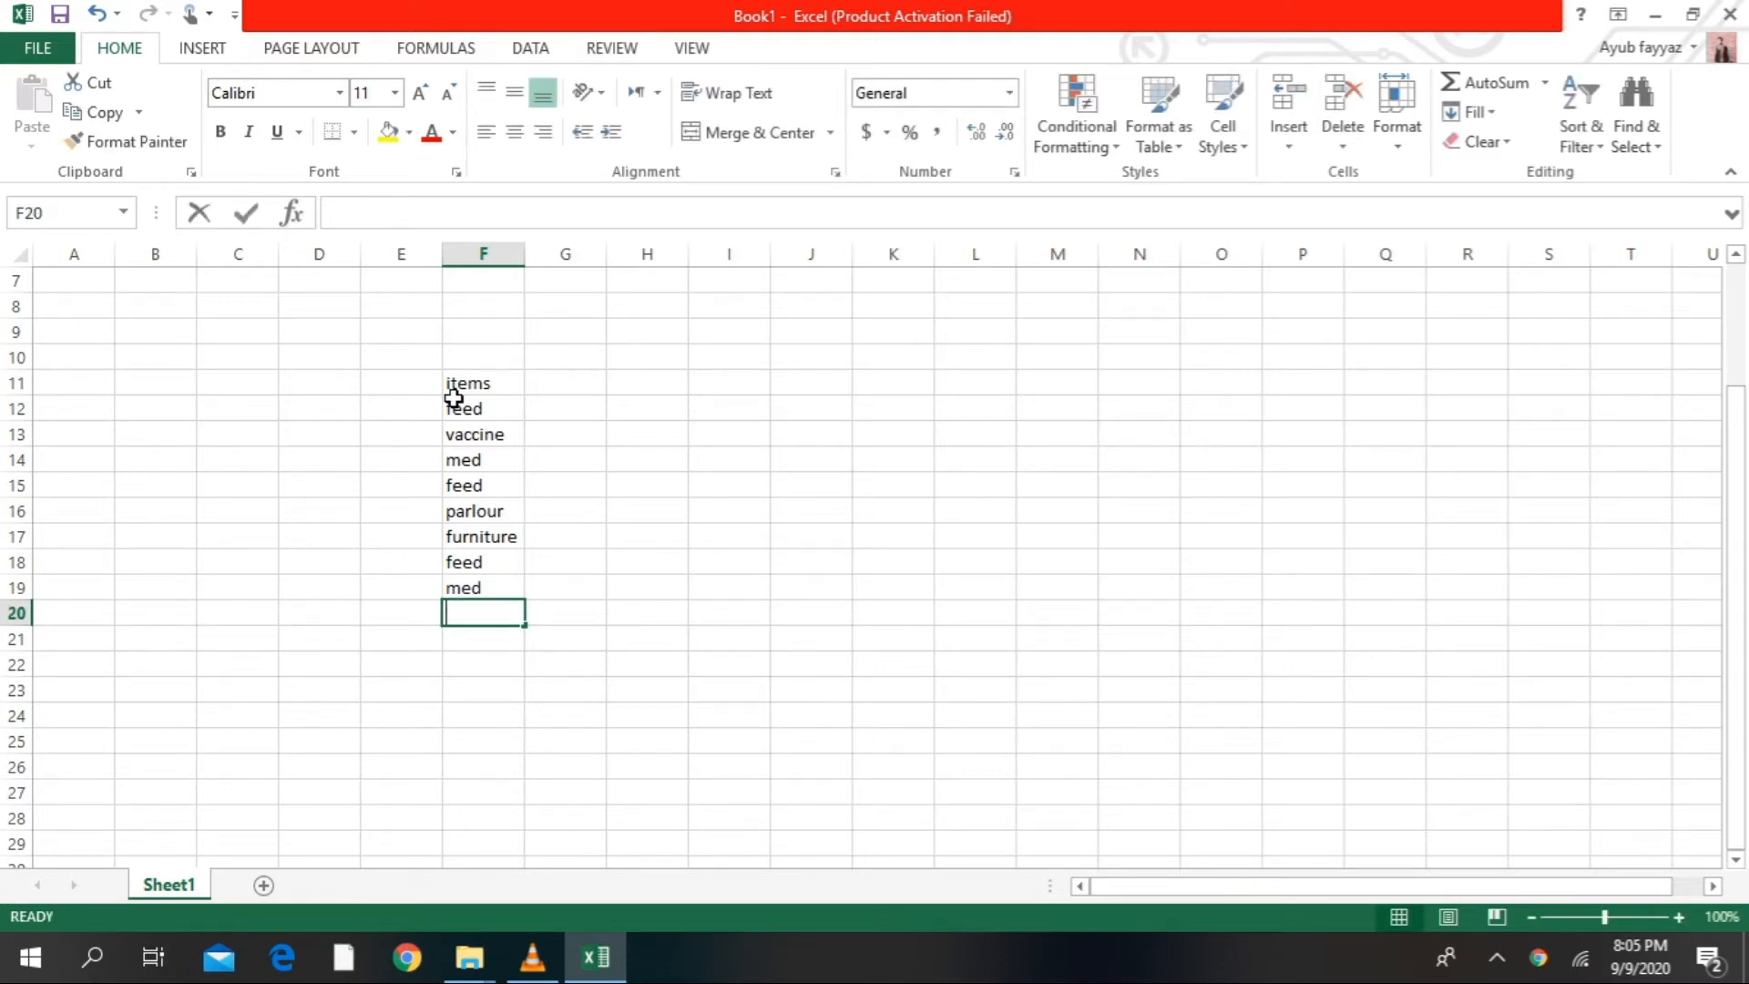
type("parlour")
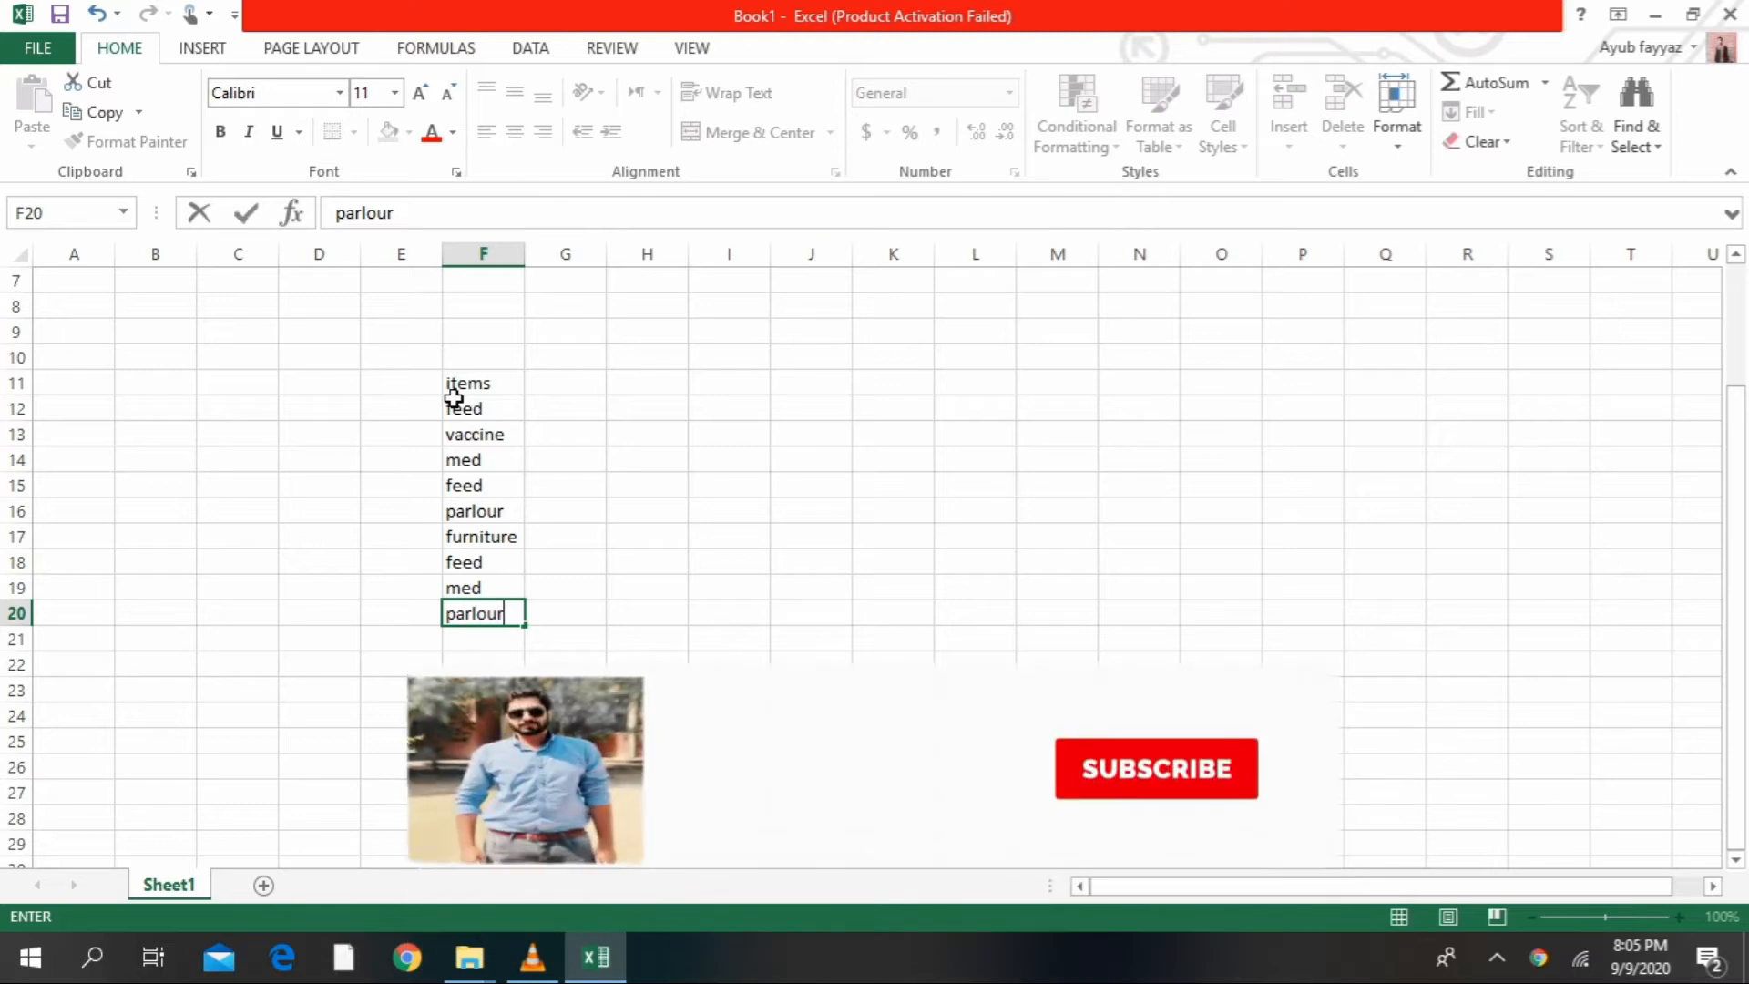
key("Return")
type("furni")
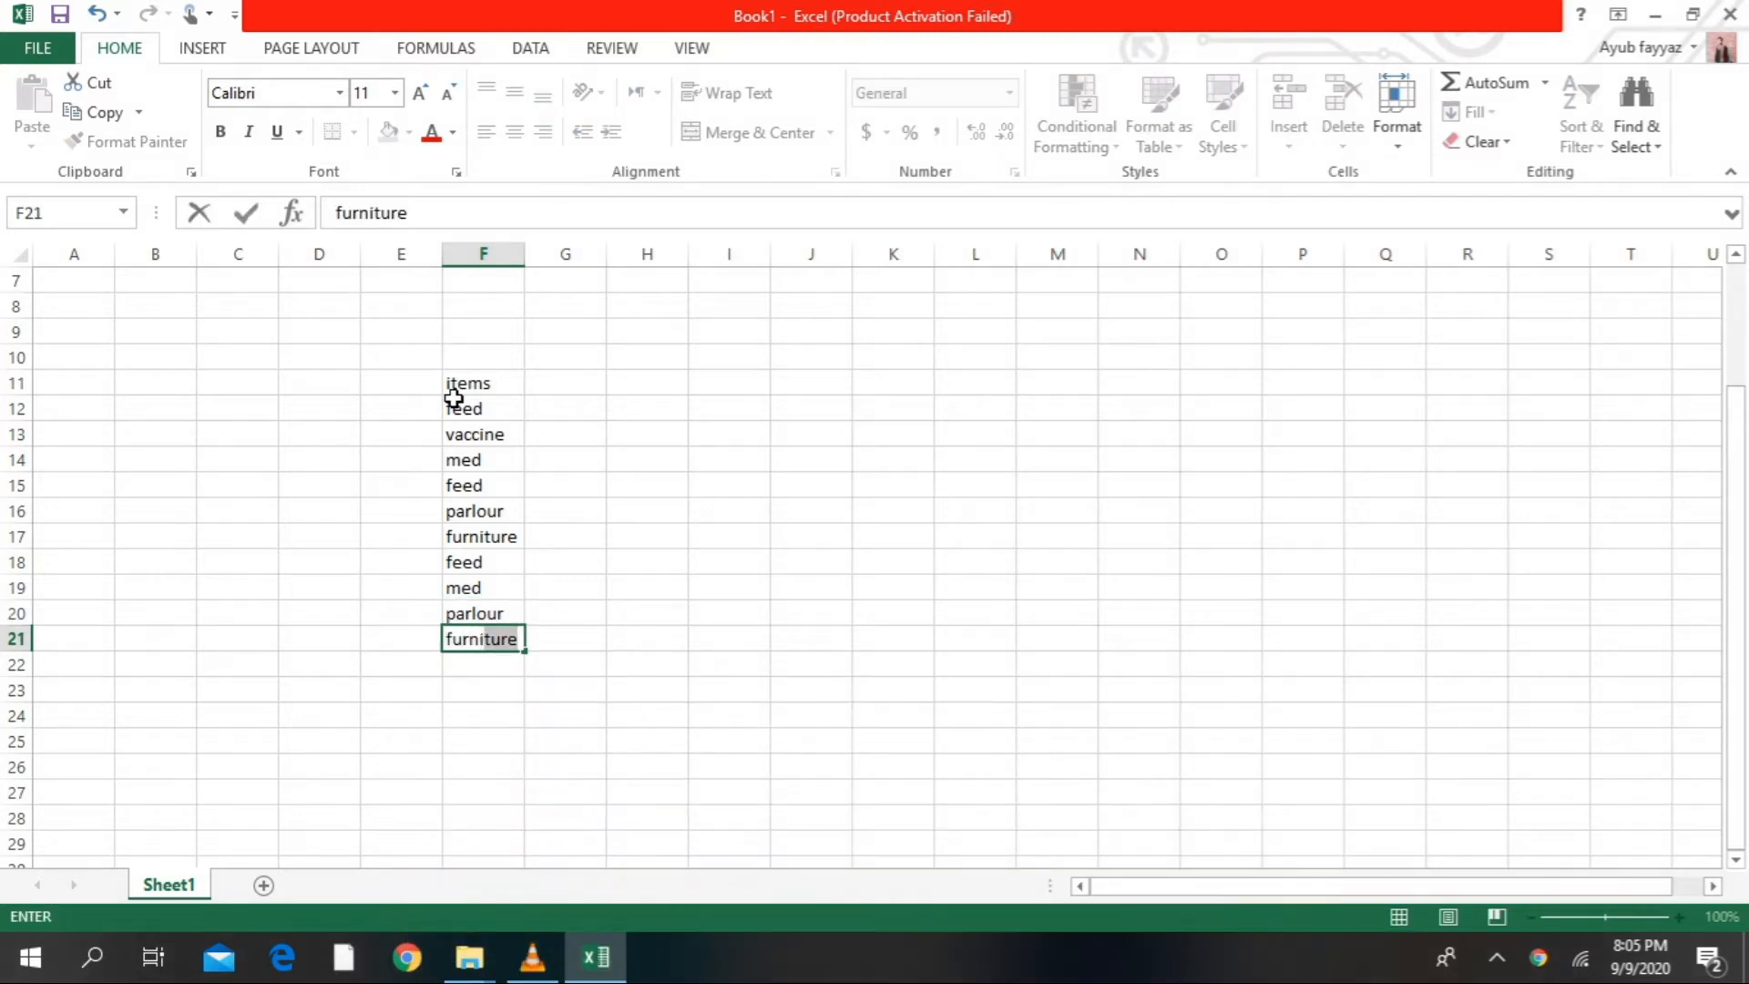
key("Return")
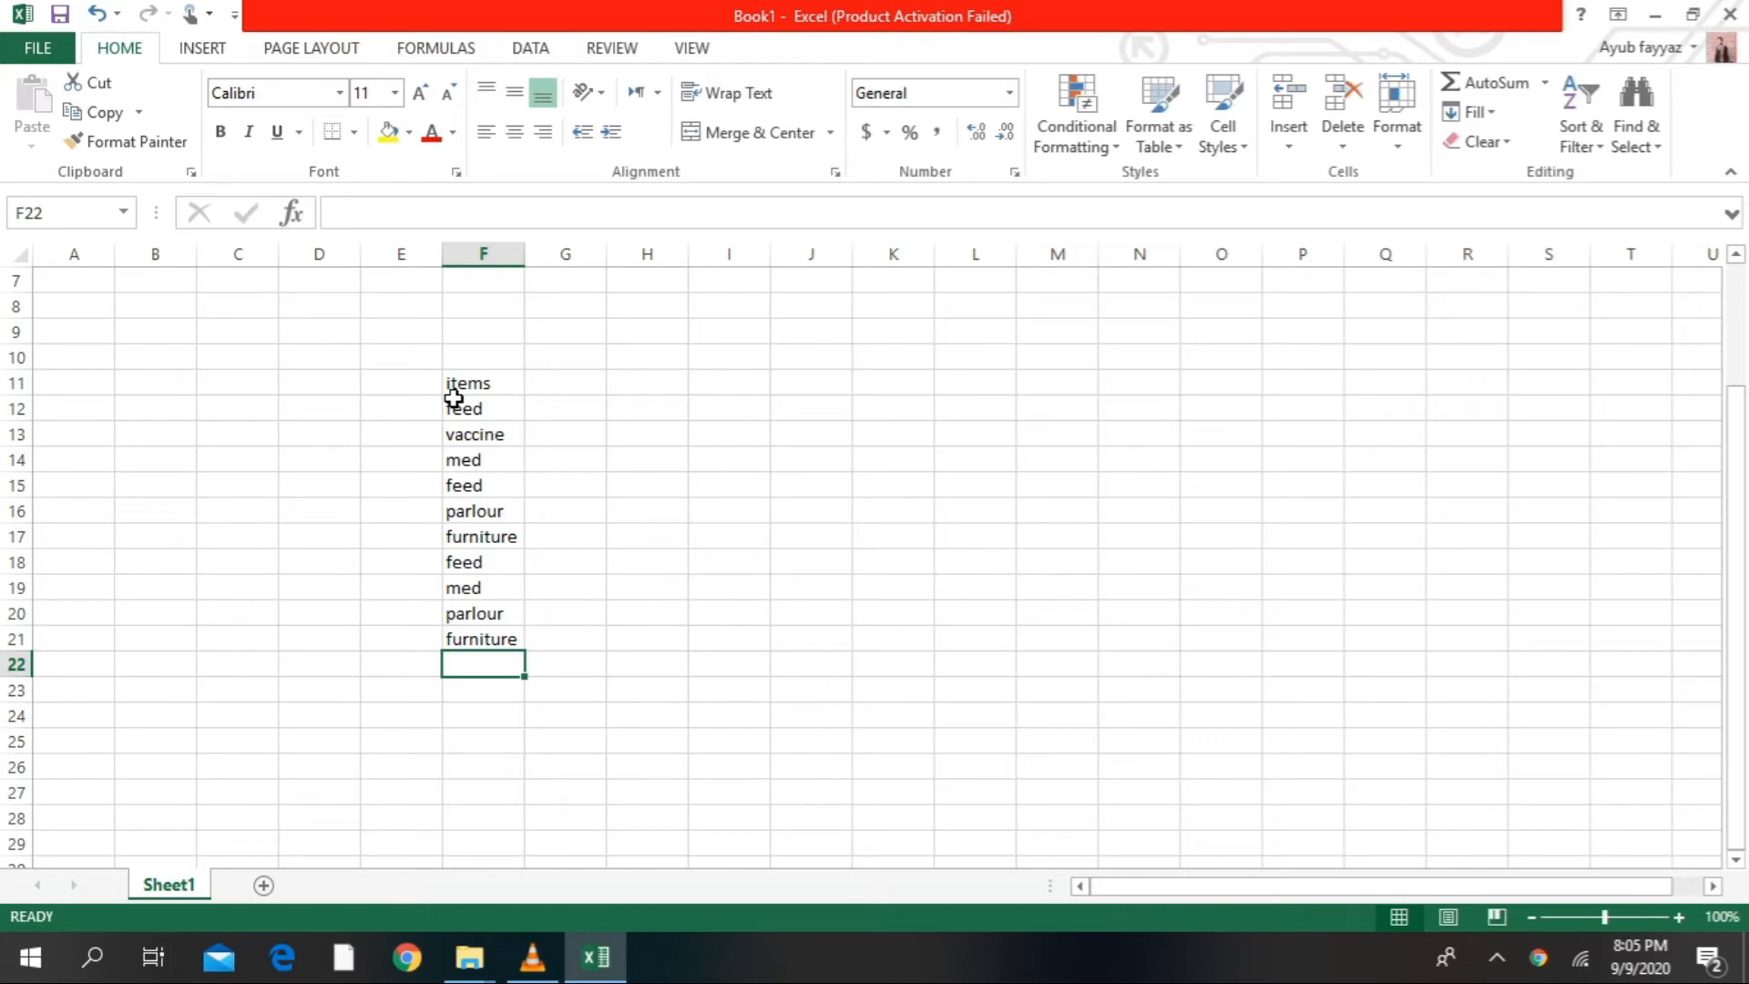
- Add a "dates" heading in G11 with 9-Mar-16 in G12 and 12-Apr-16 in G13
left_click(564, 385)
type("dates")
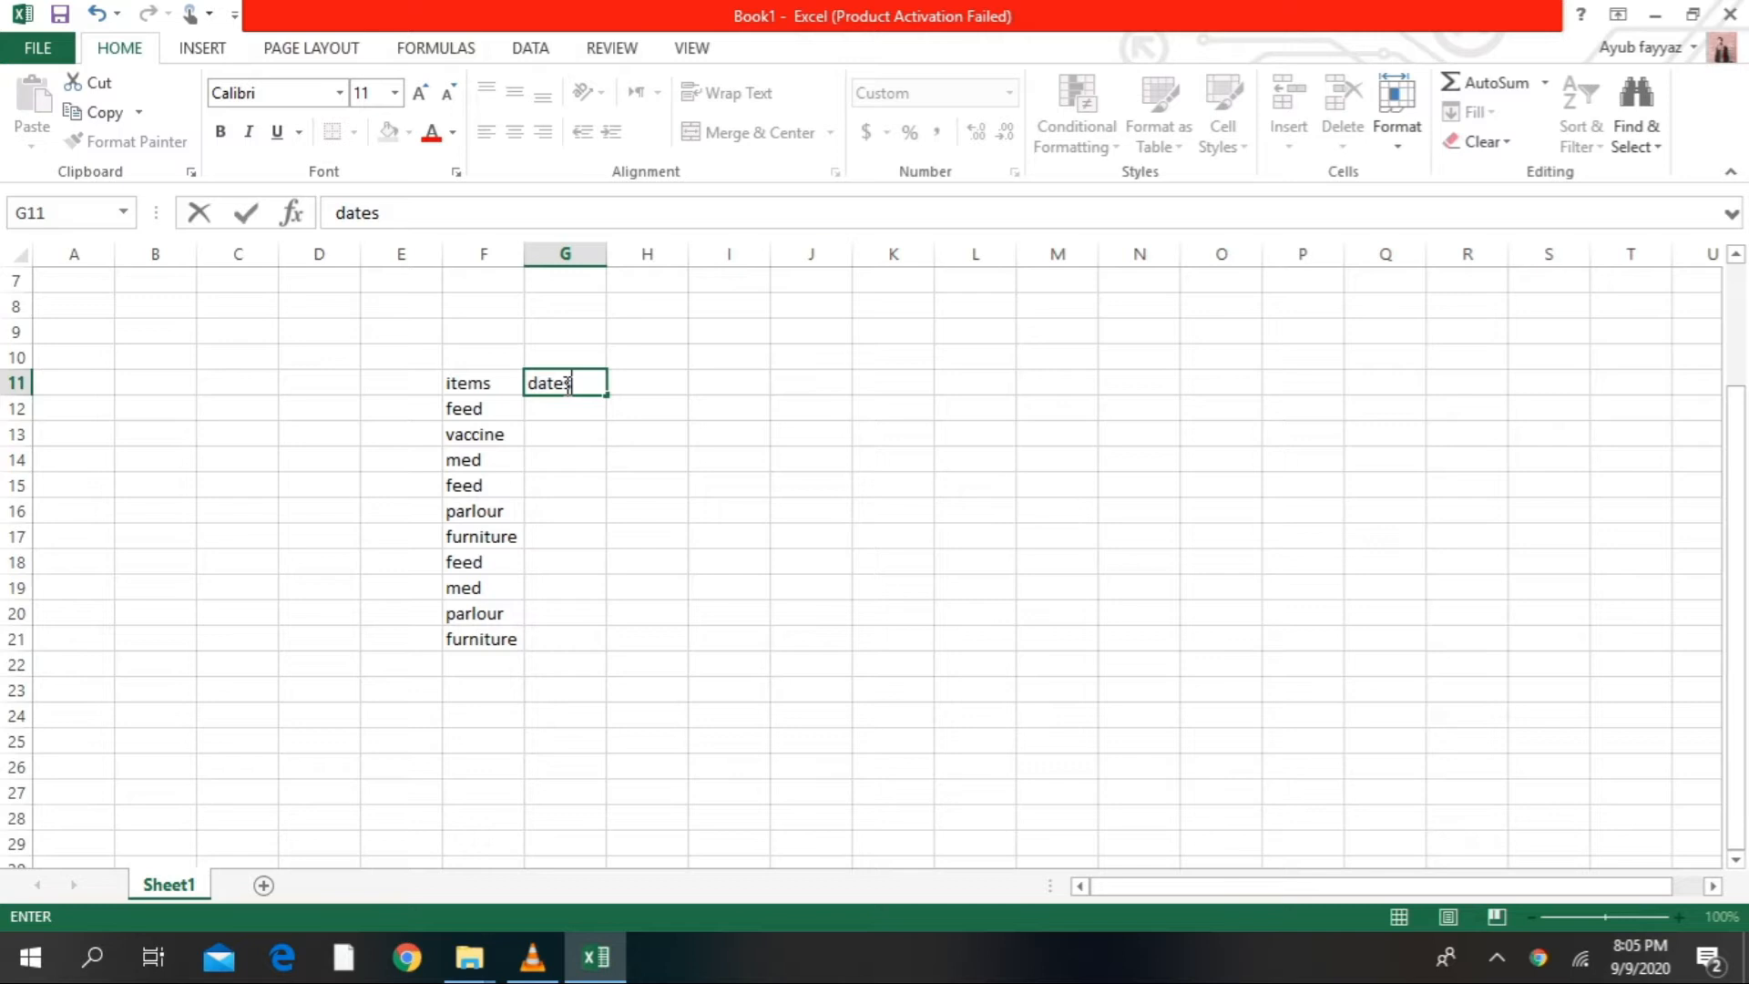
key("Return")
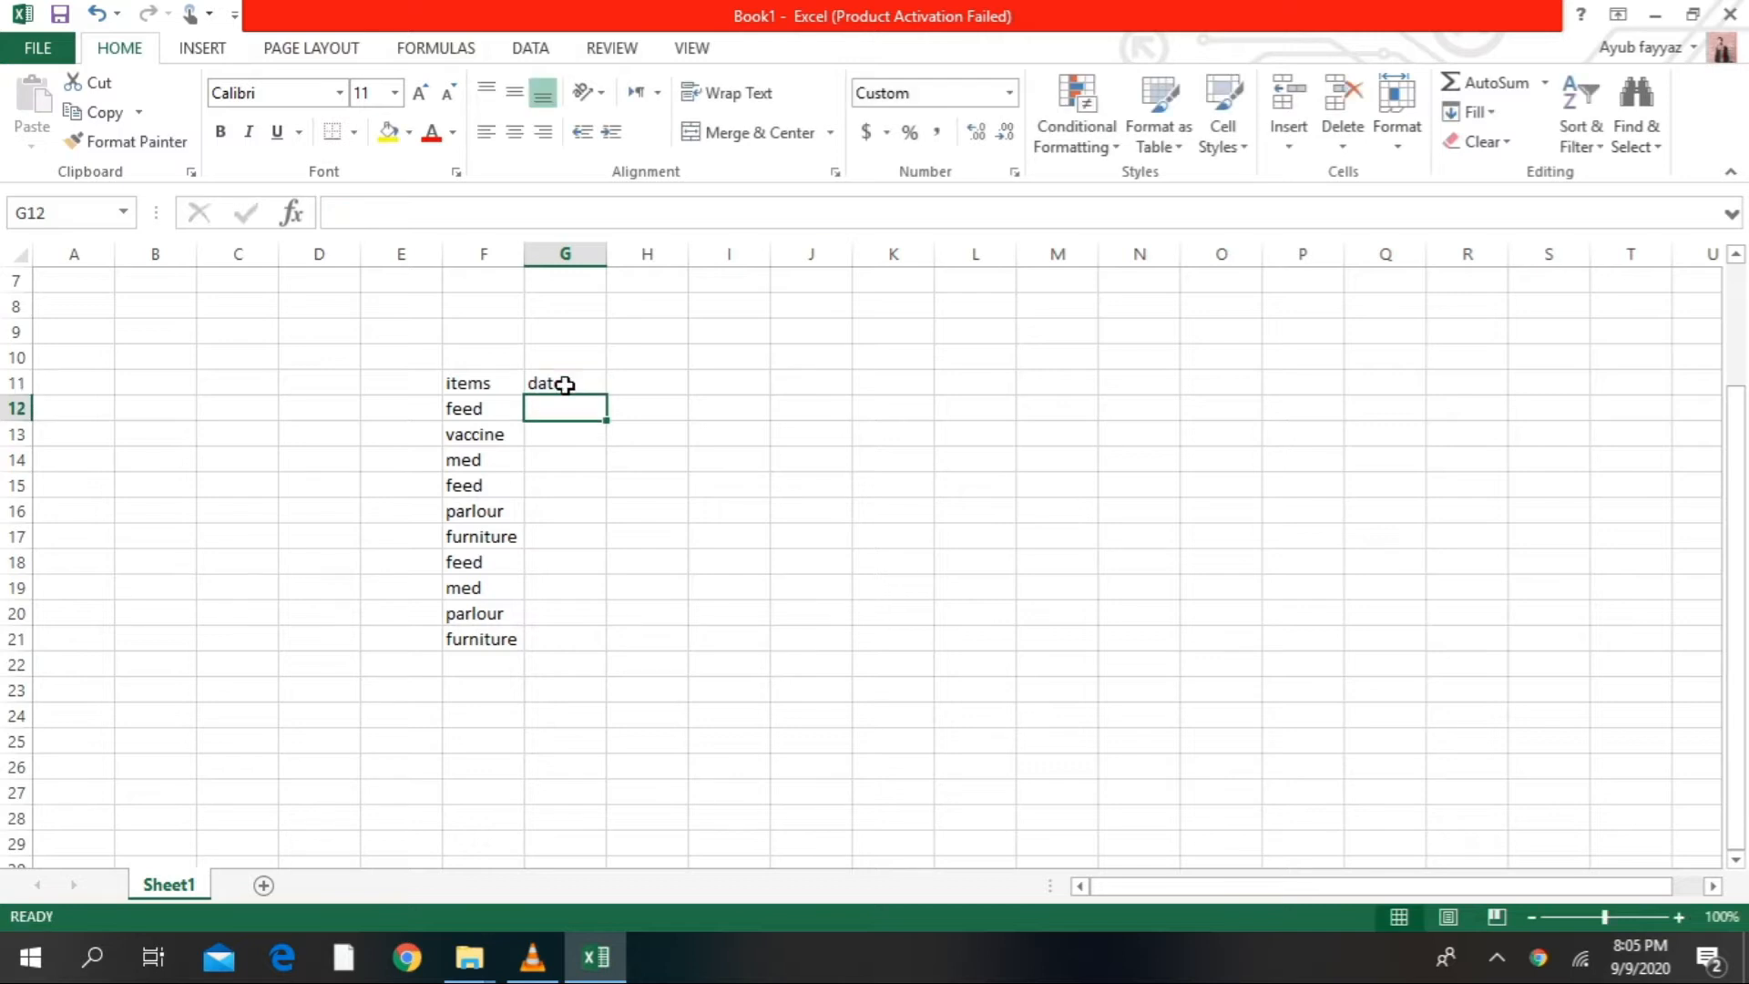
type("9")
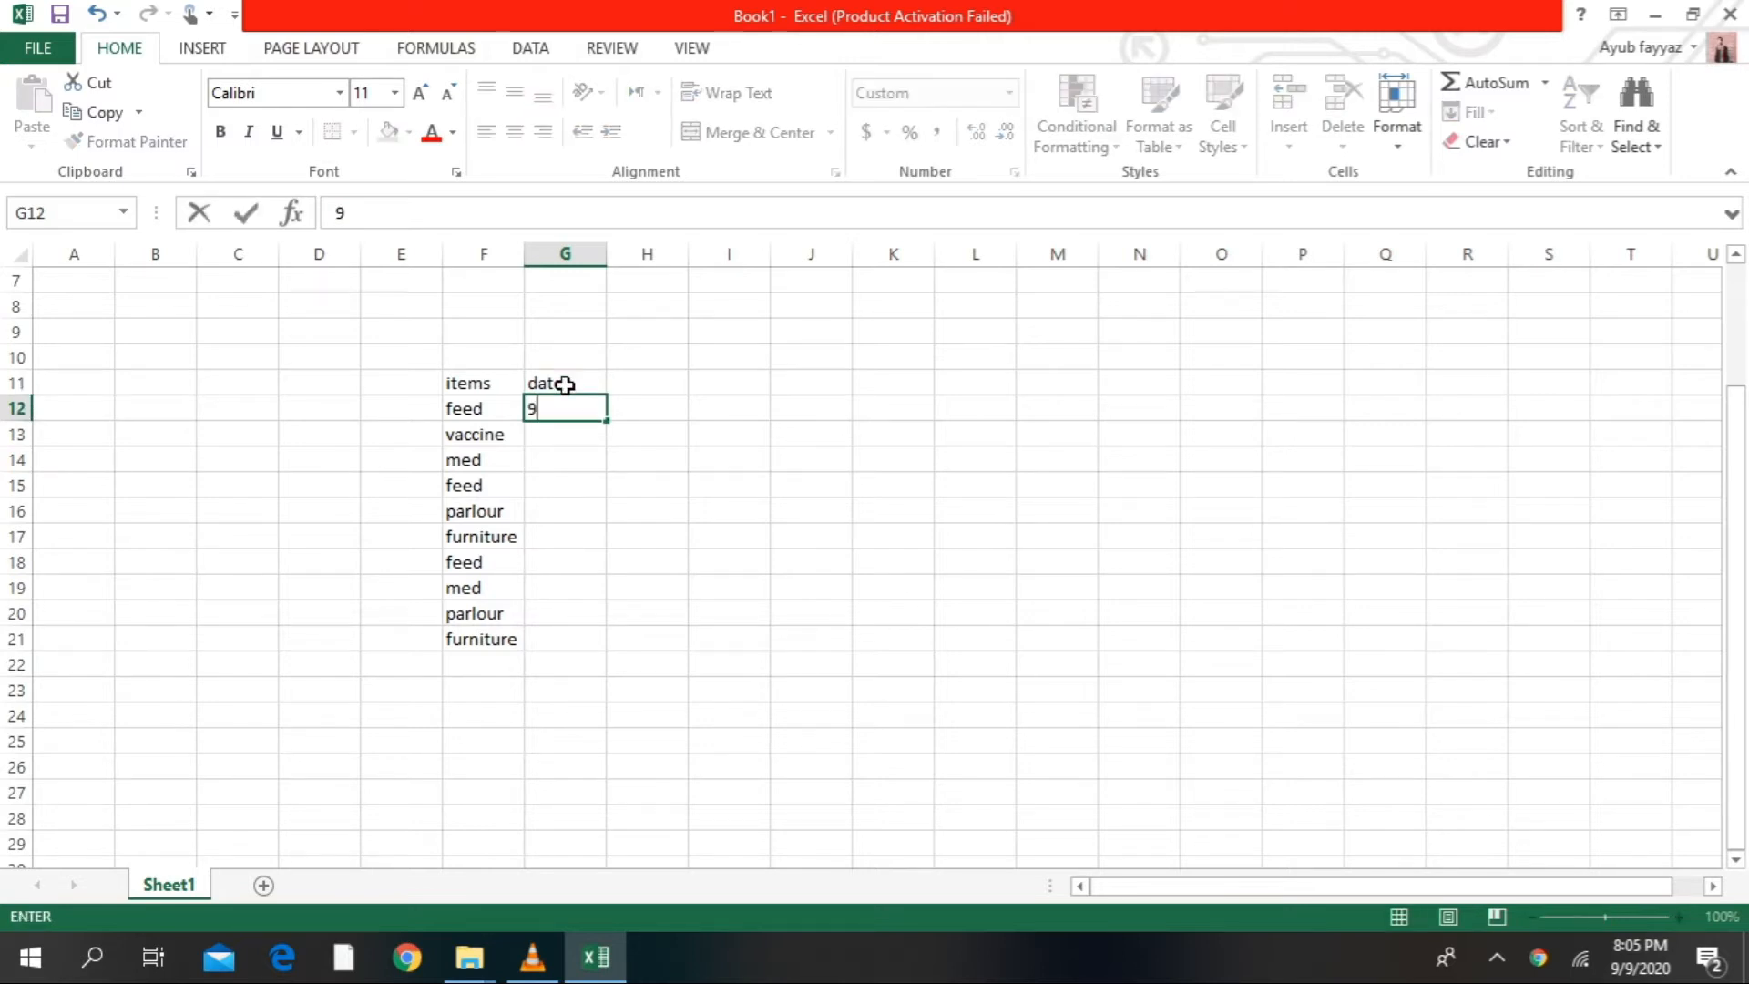
type("-march-16")
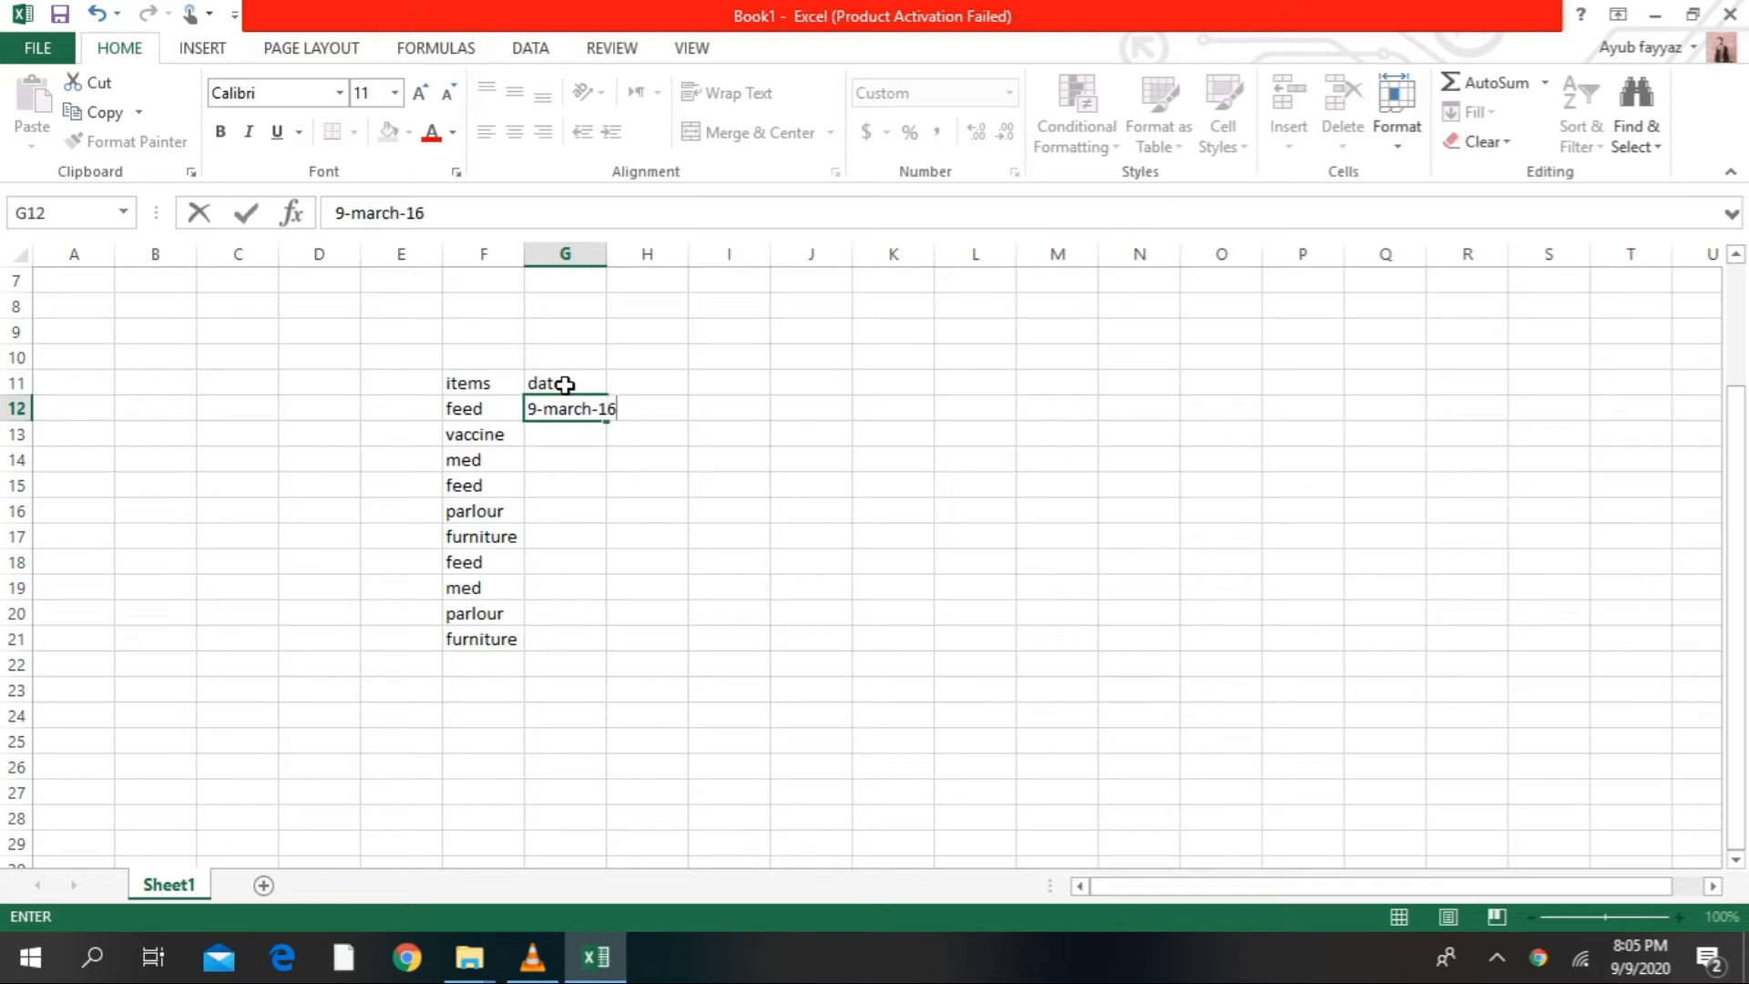
key("Return")
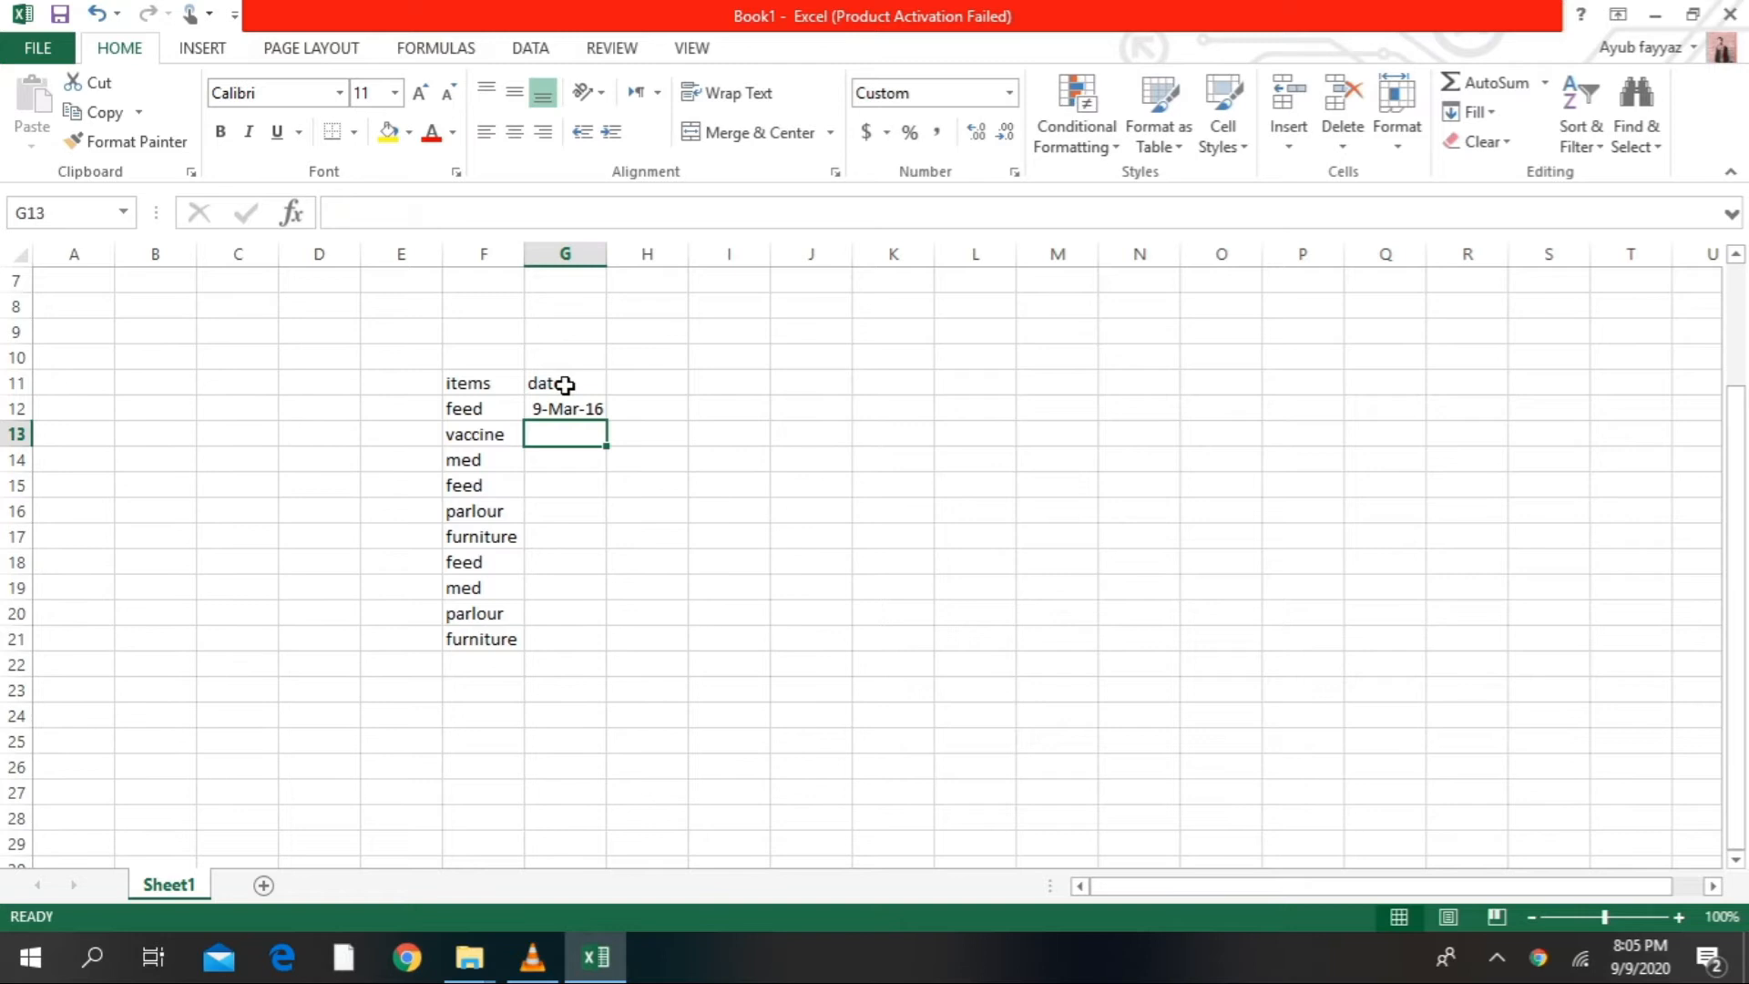
type("12-")
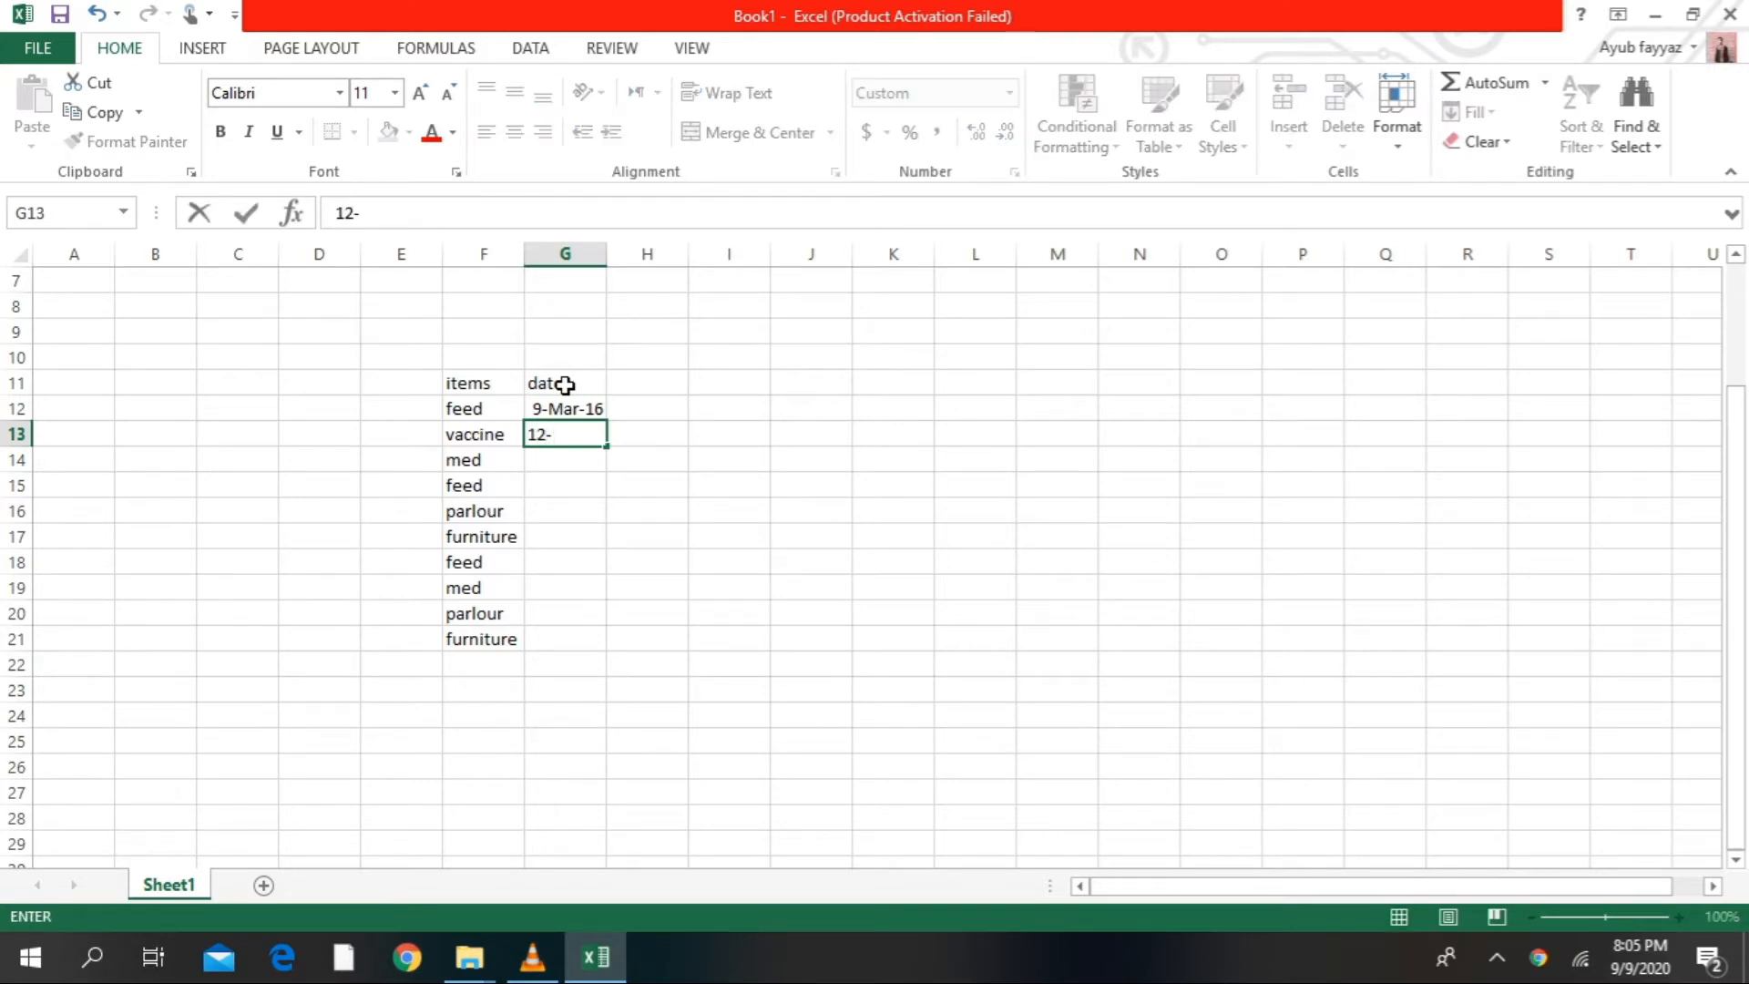
type("apr-16")
key("Return")
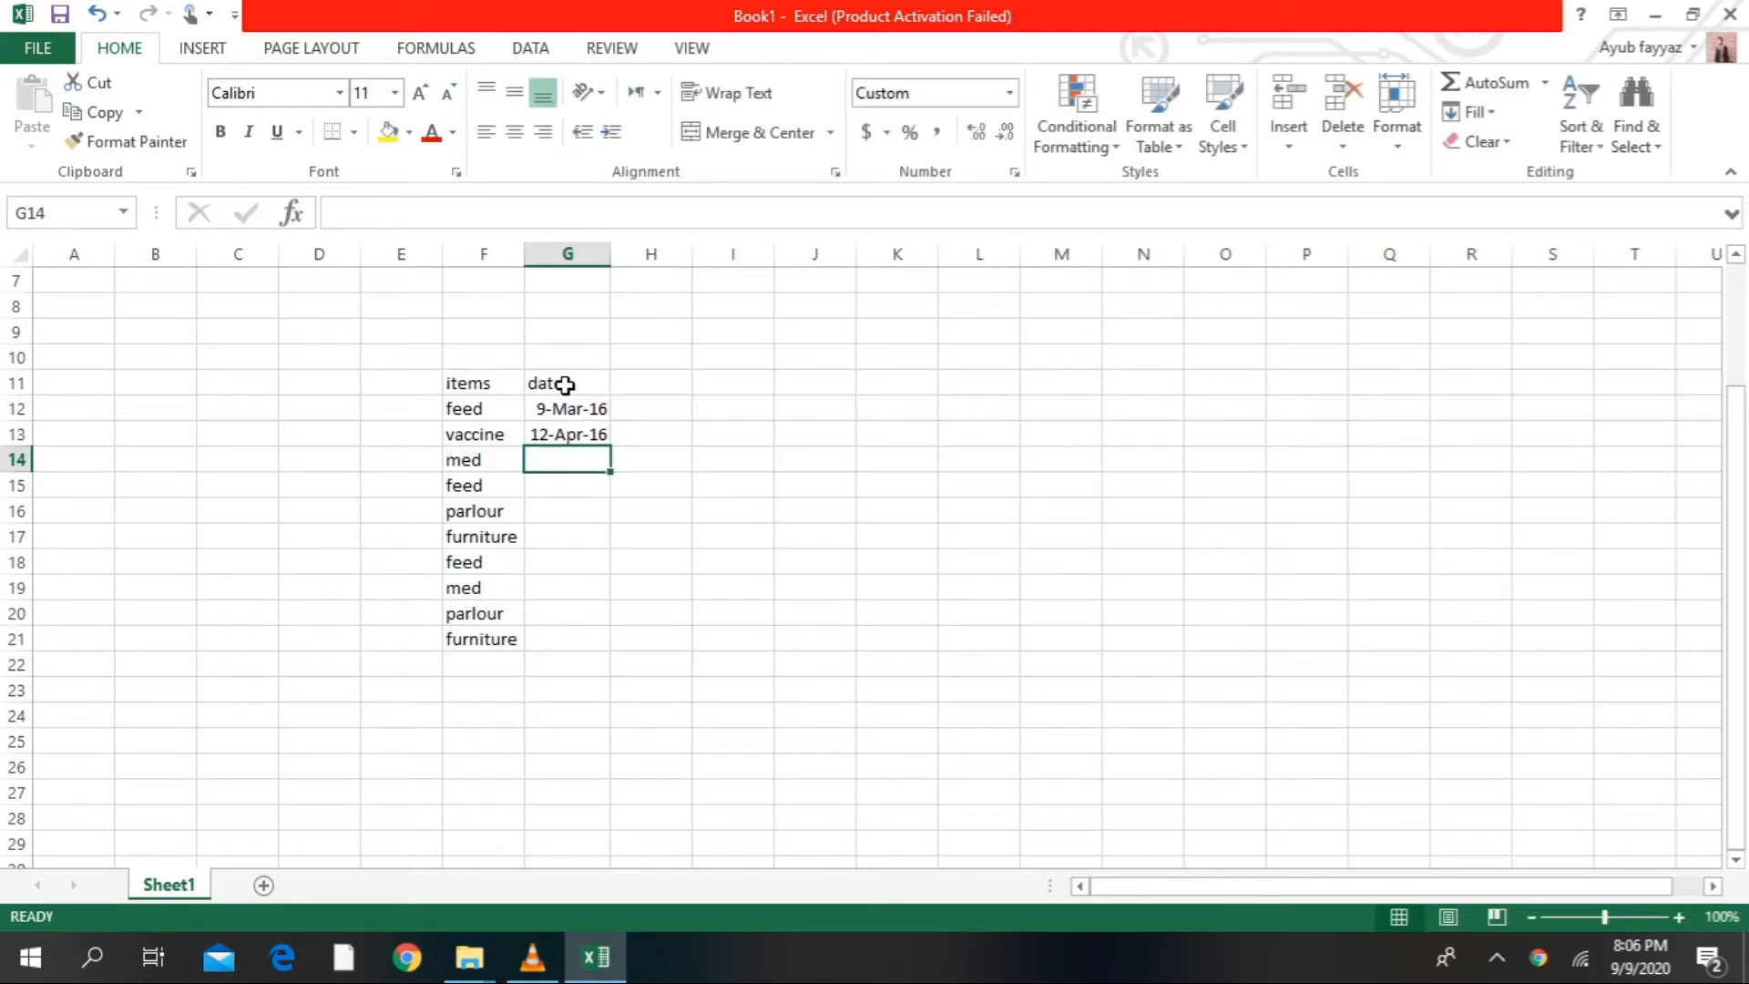
- Enter the date 7-Jun-17 for med in G14 and 8-May-17 for feed in G15
type("7-")
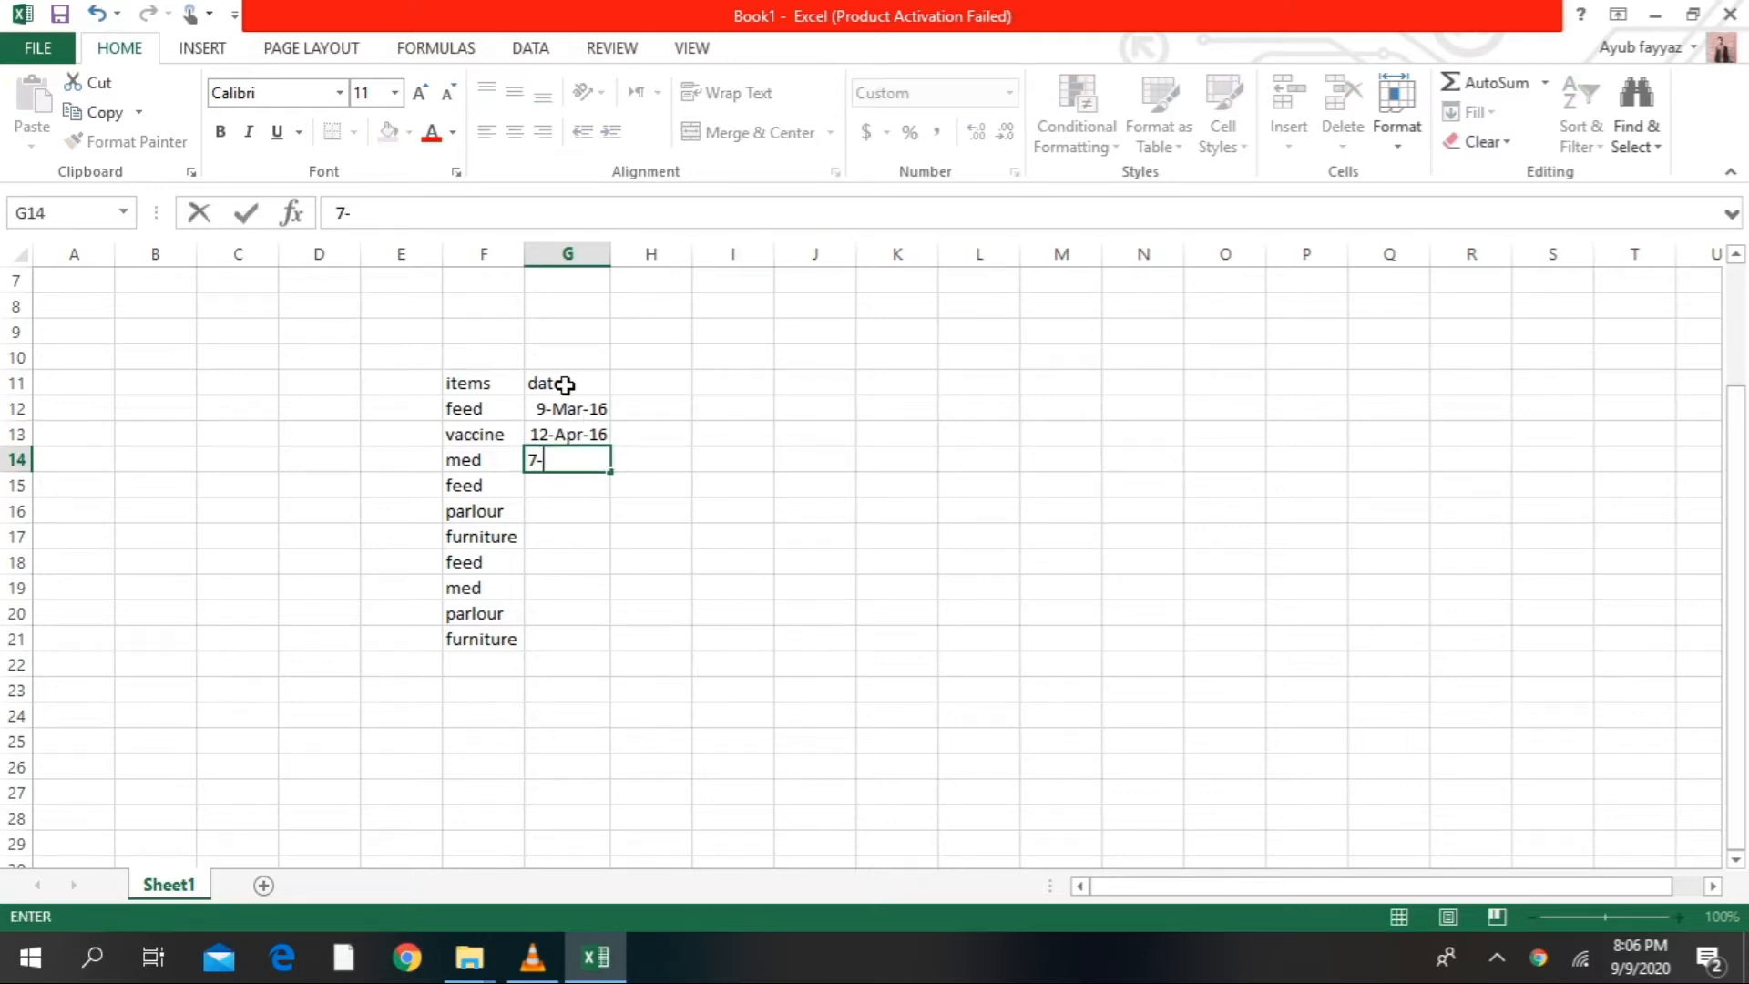
type("jun-17")
key("Return")
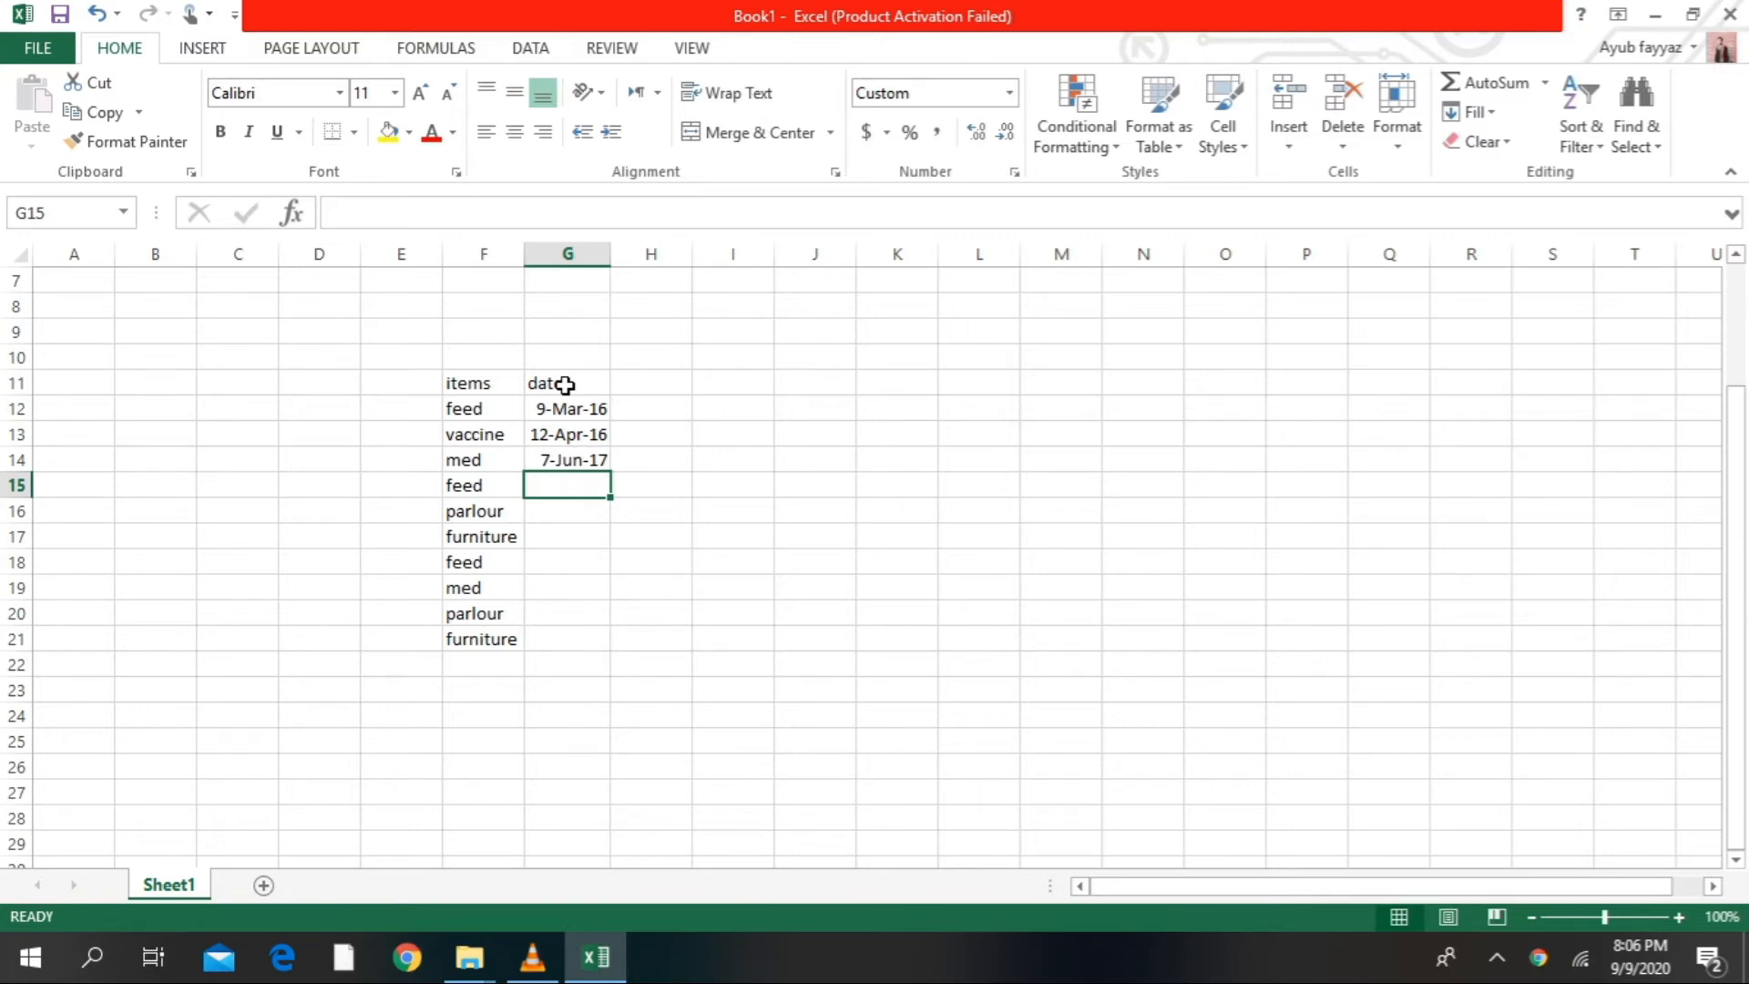
type("8-ma")
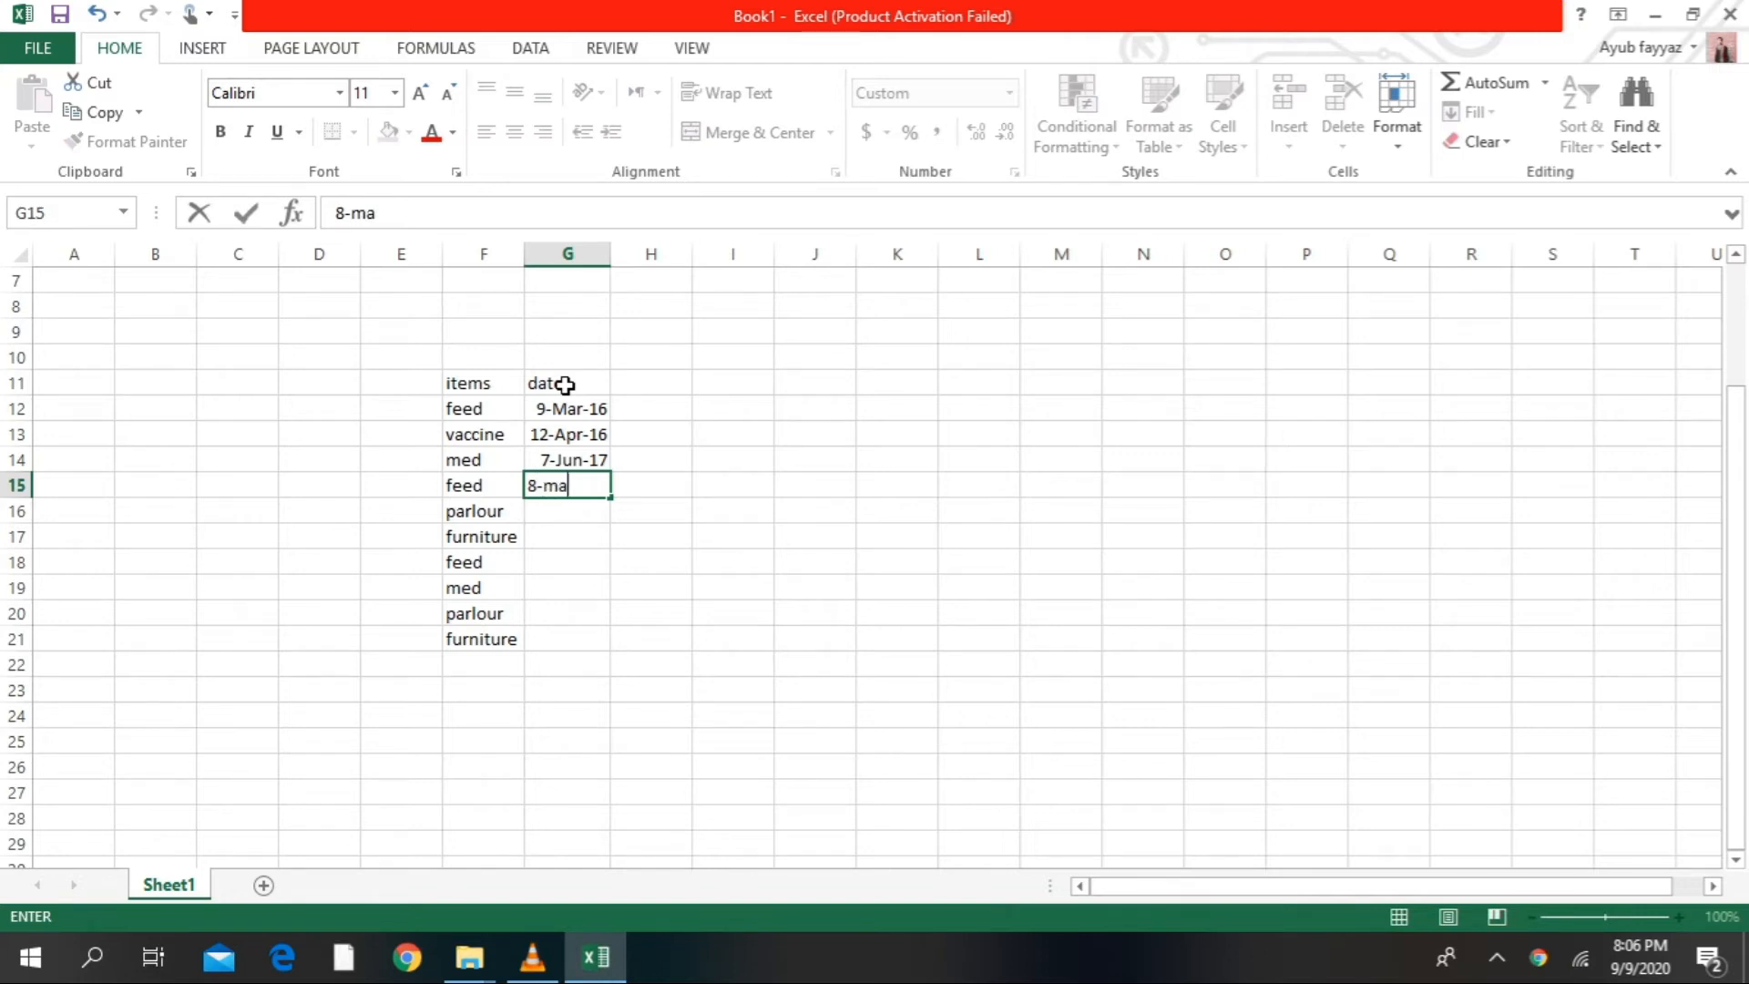
type("y-17")
key("Return")
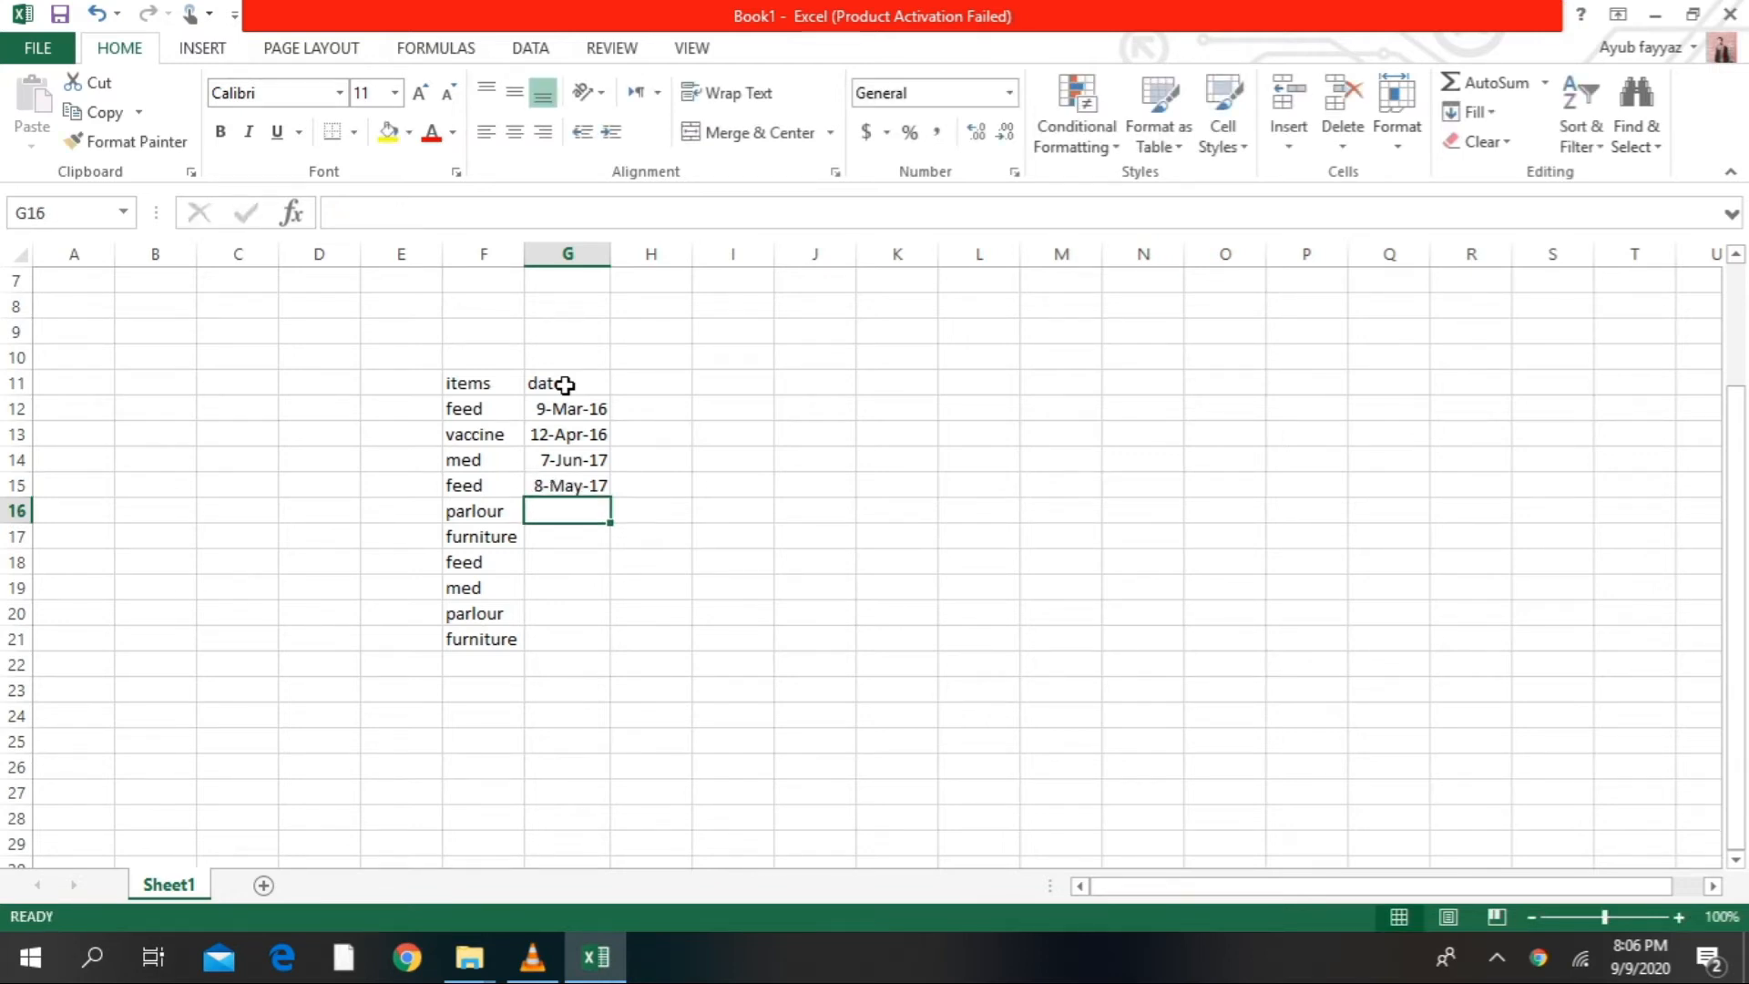
- Continue the dates column with 8-Apr-19 in G16, 6-Jun-18 in G17 and 30-Aug-18 in G18
type("8-apr-19")
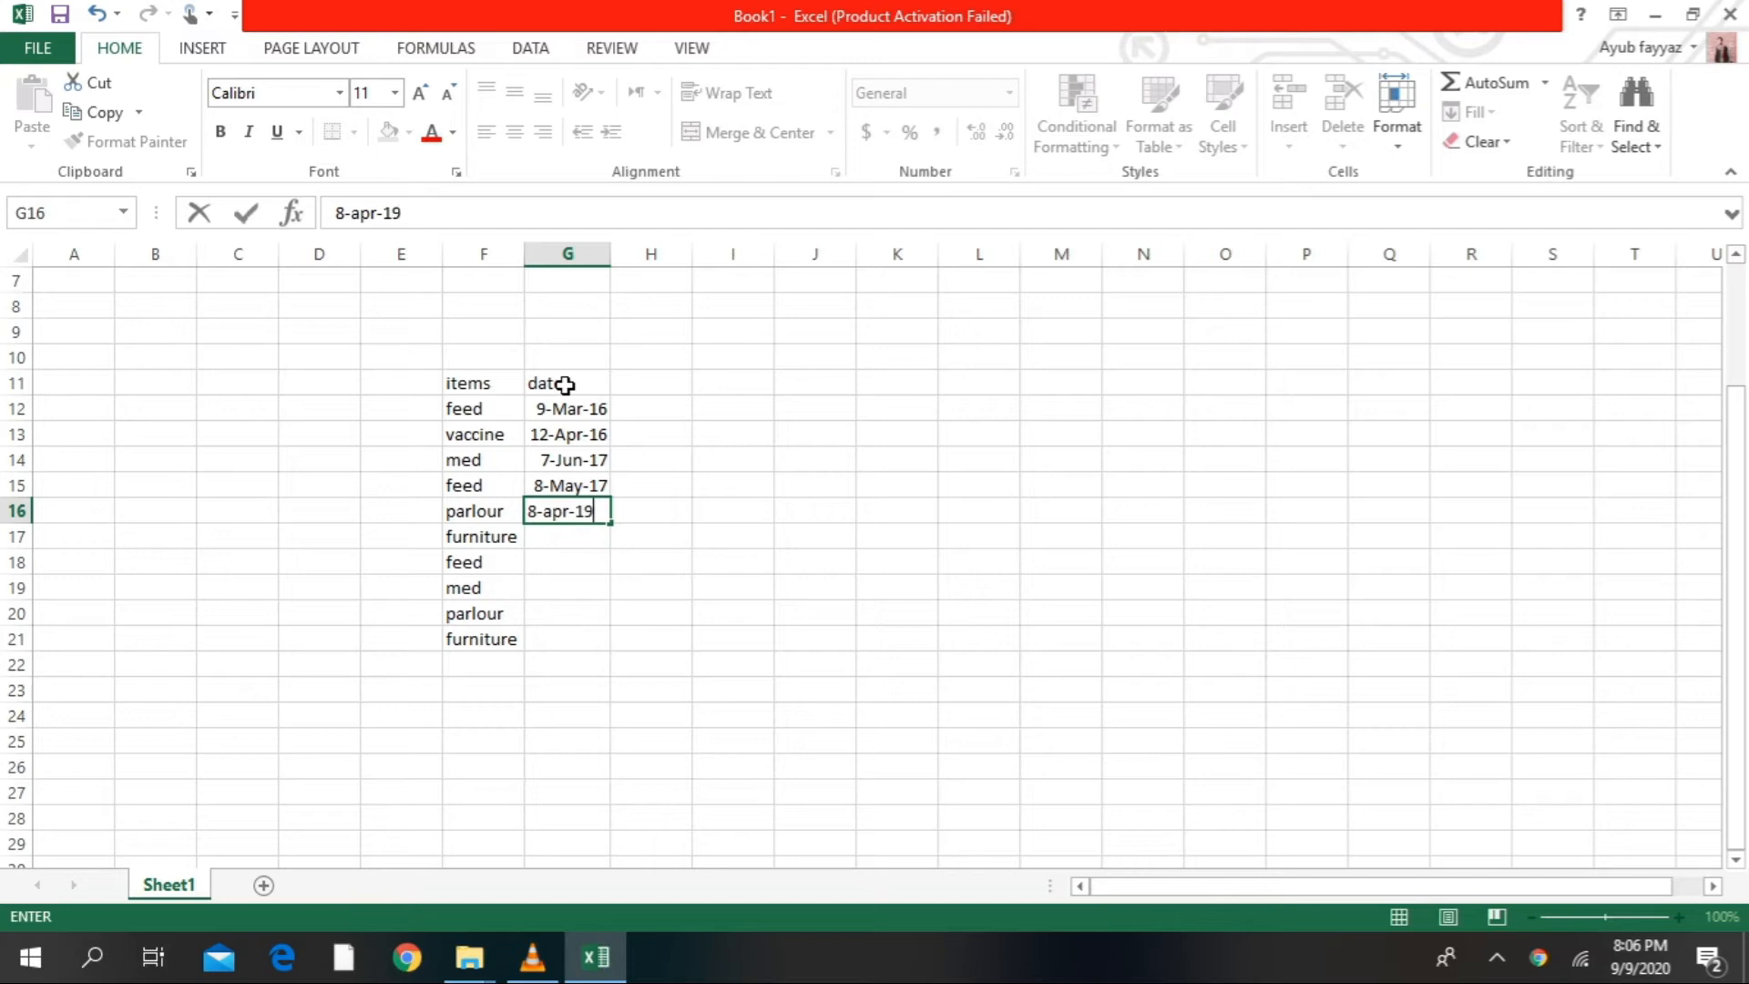
key("Return")
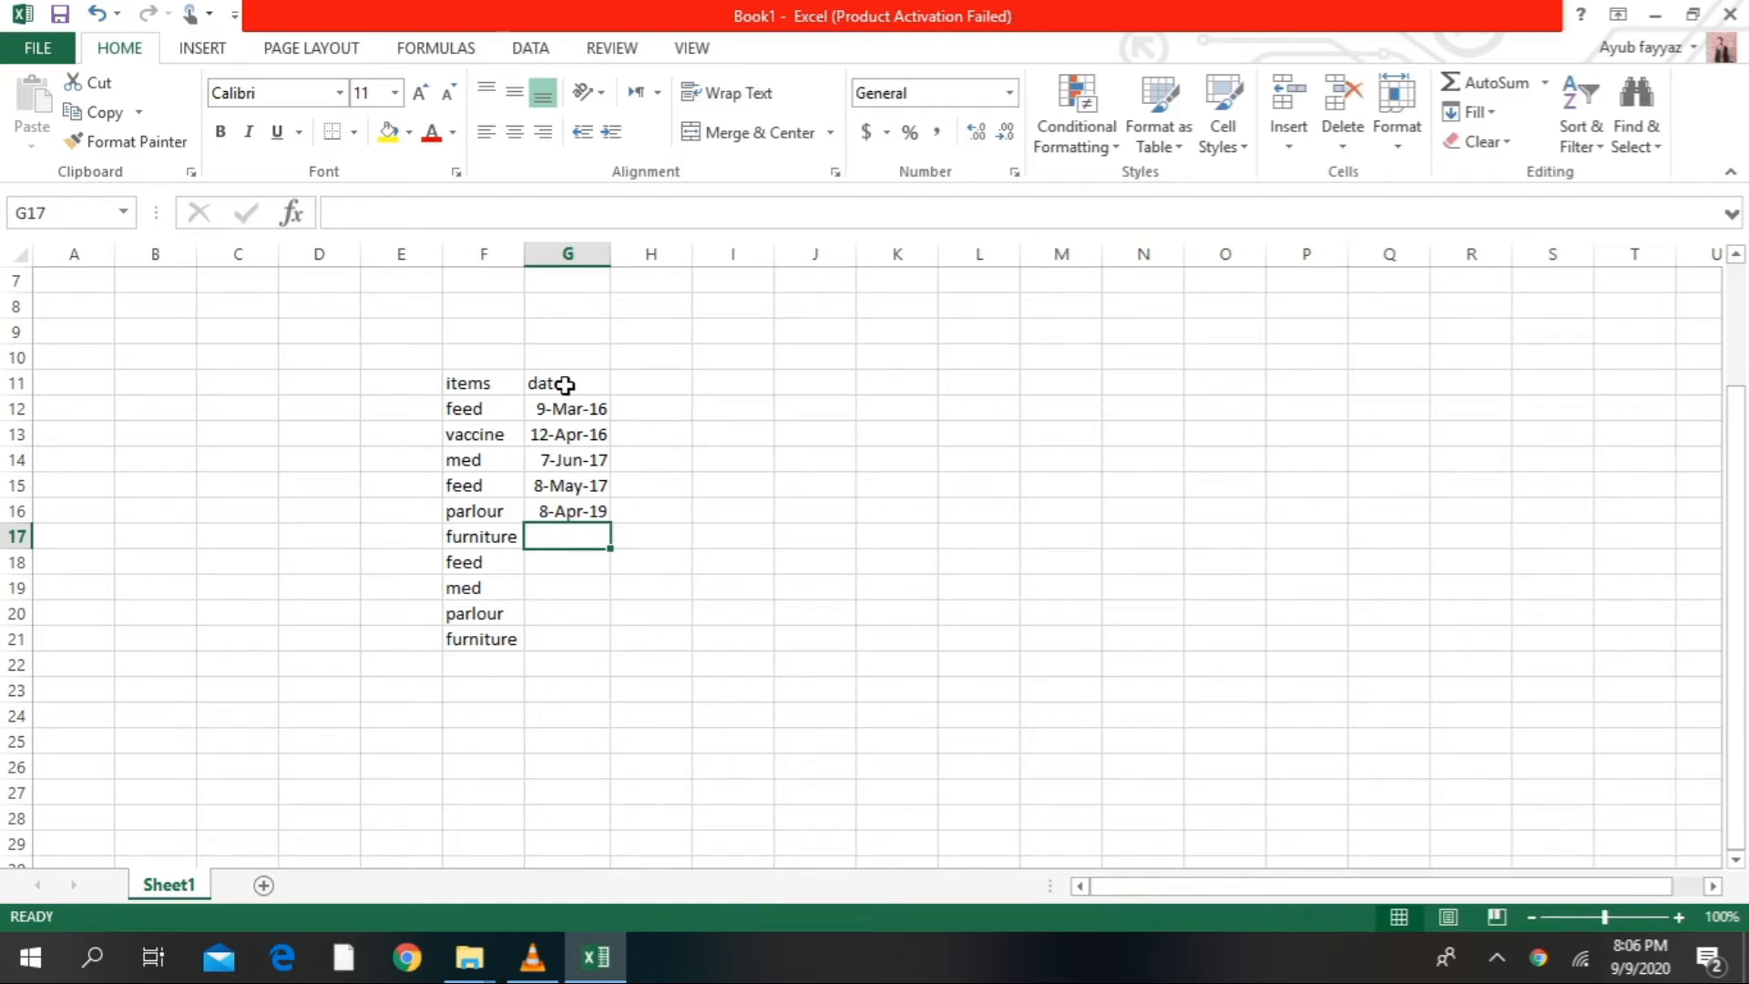
type("6-jun-18")
key("Return")
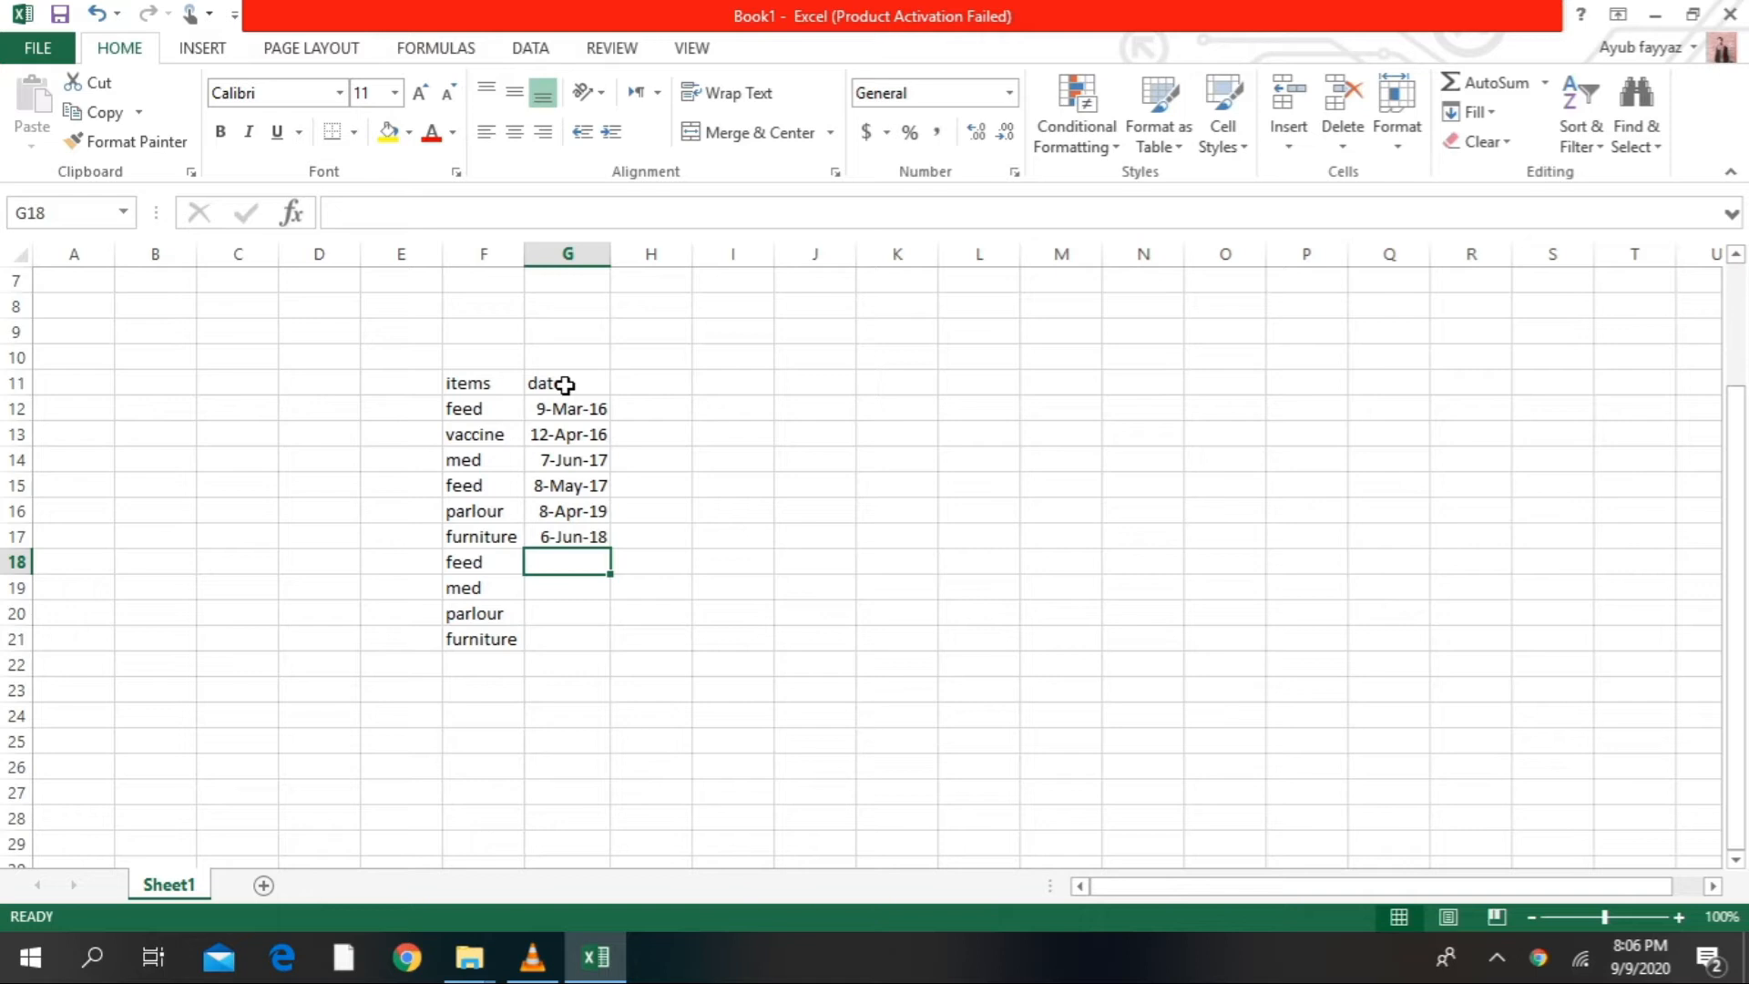
type("3")
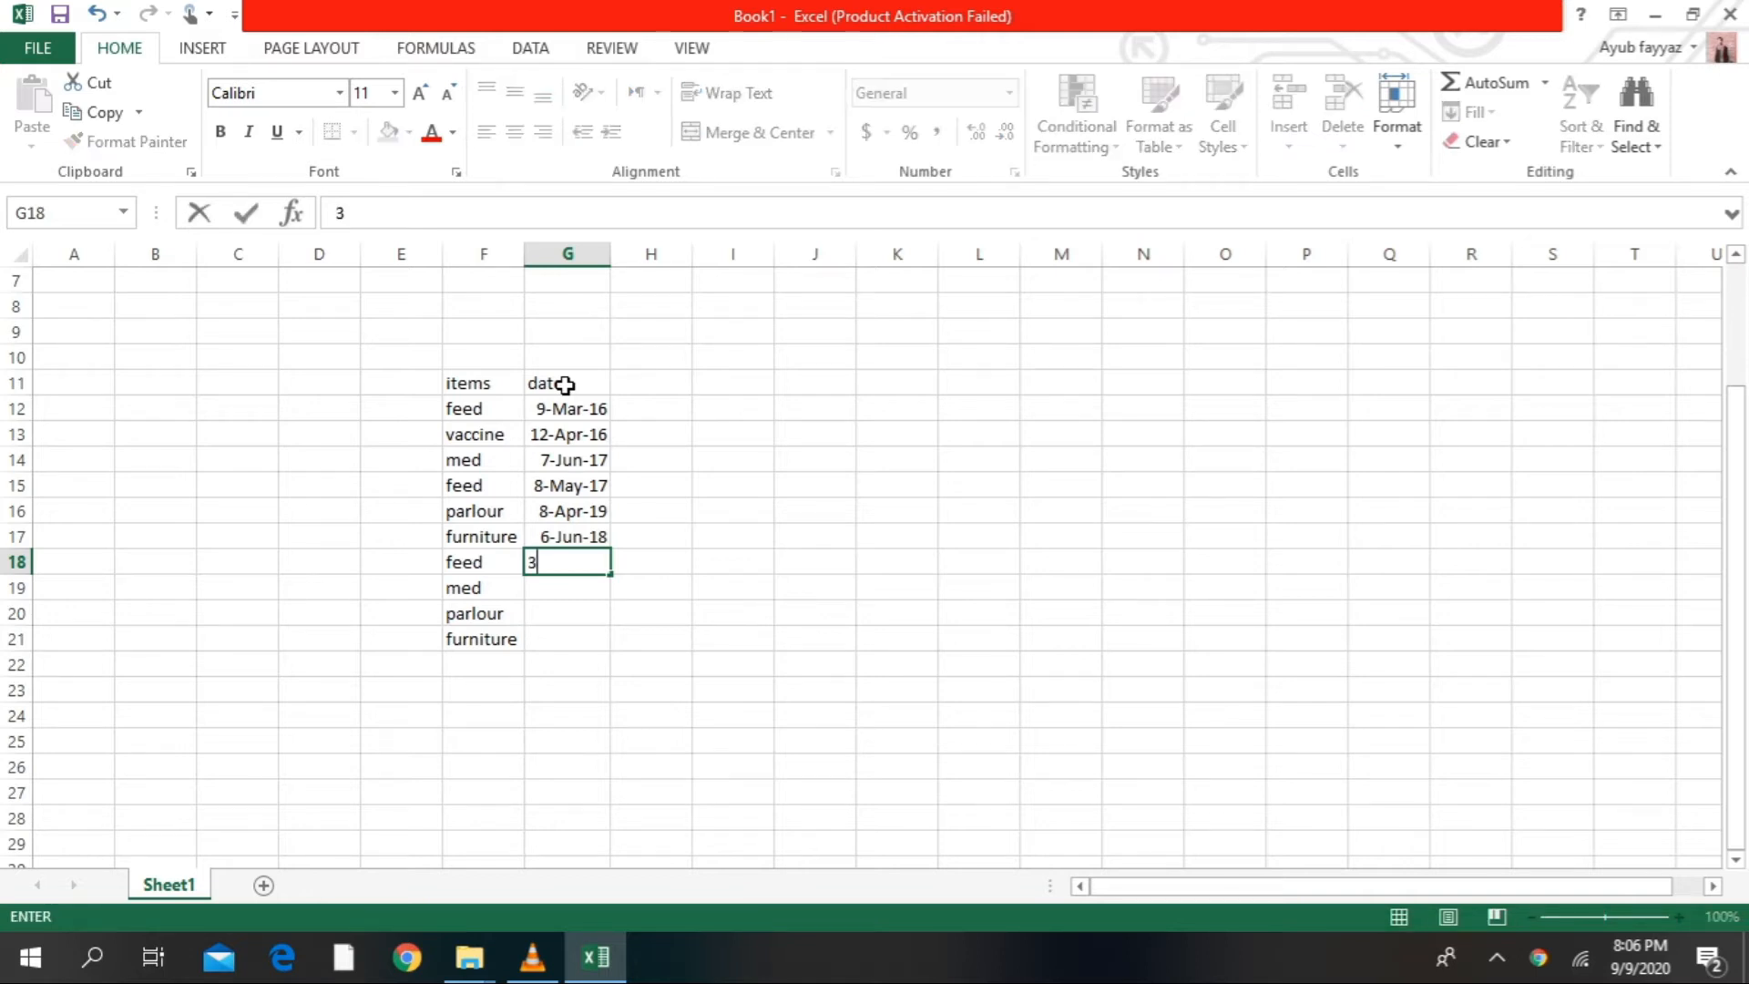
type("0-a")
type("ug-18")
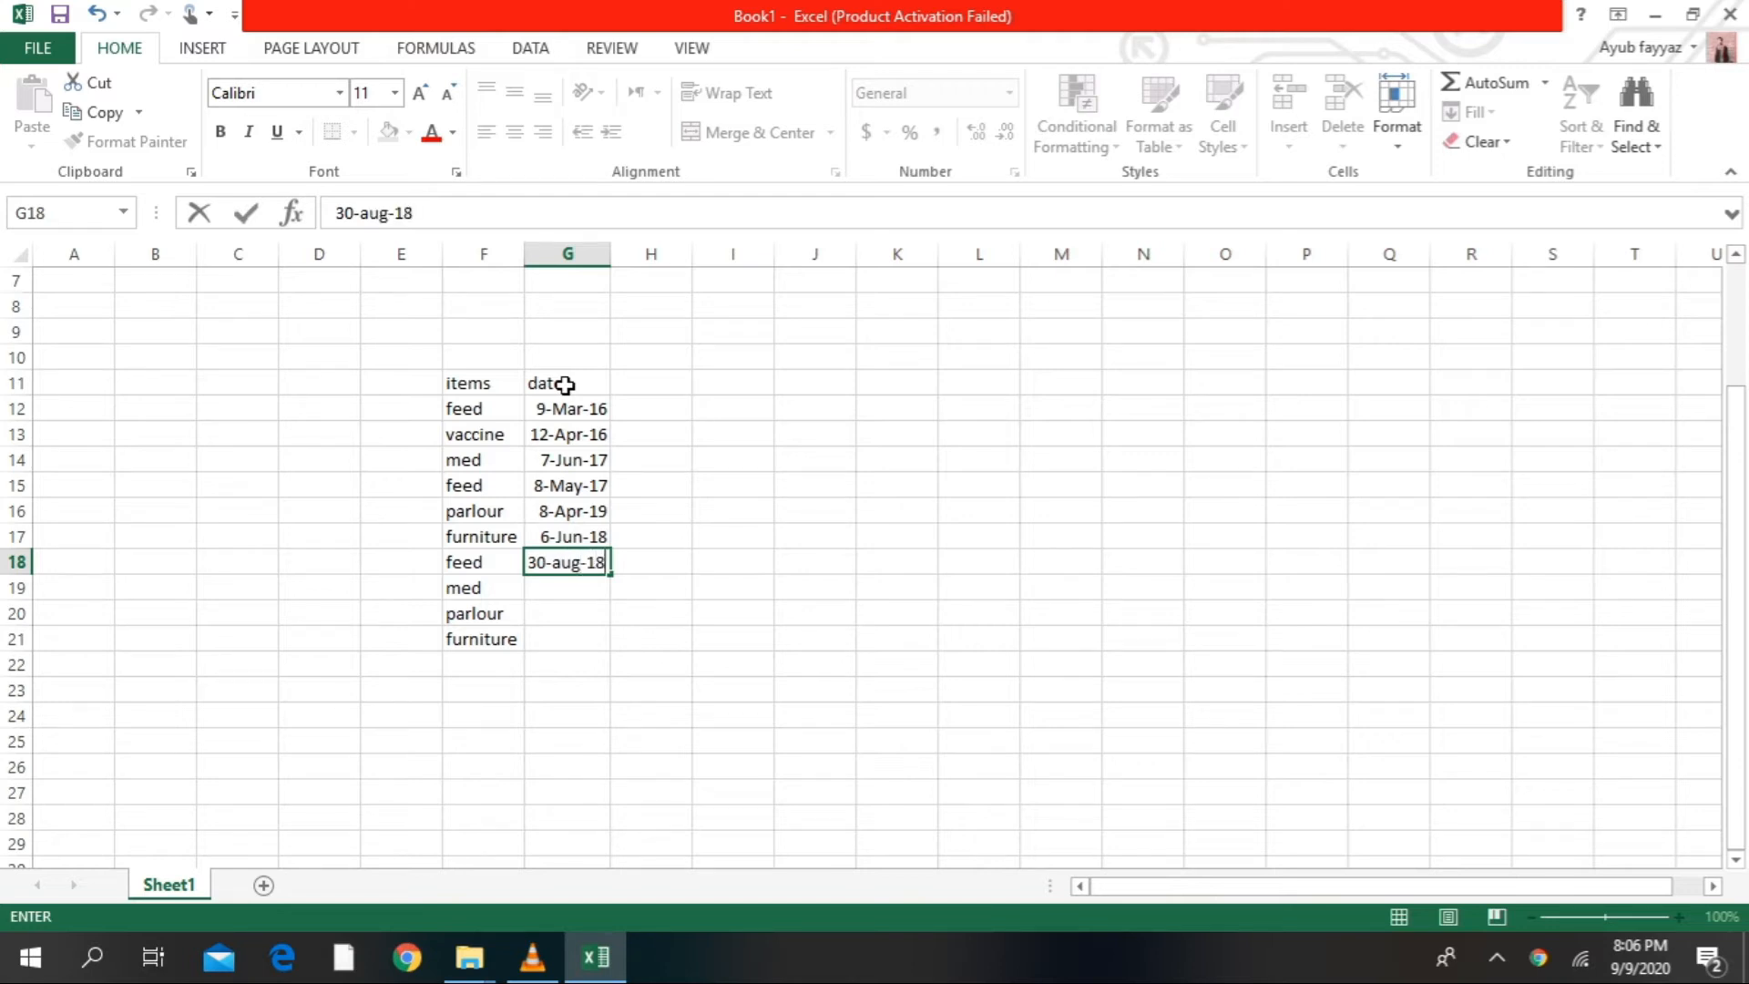
key("ctrl+Return")
key("Return")
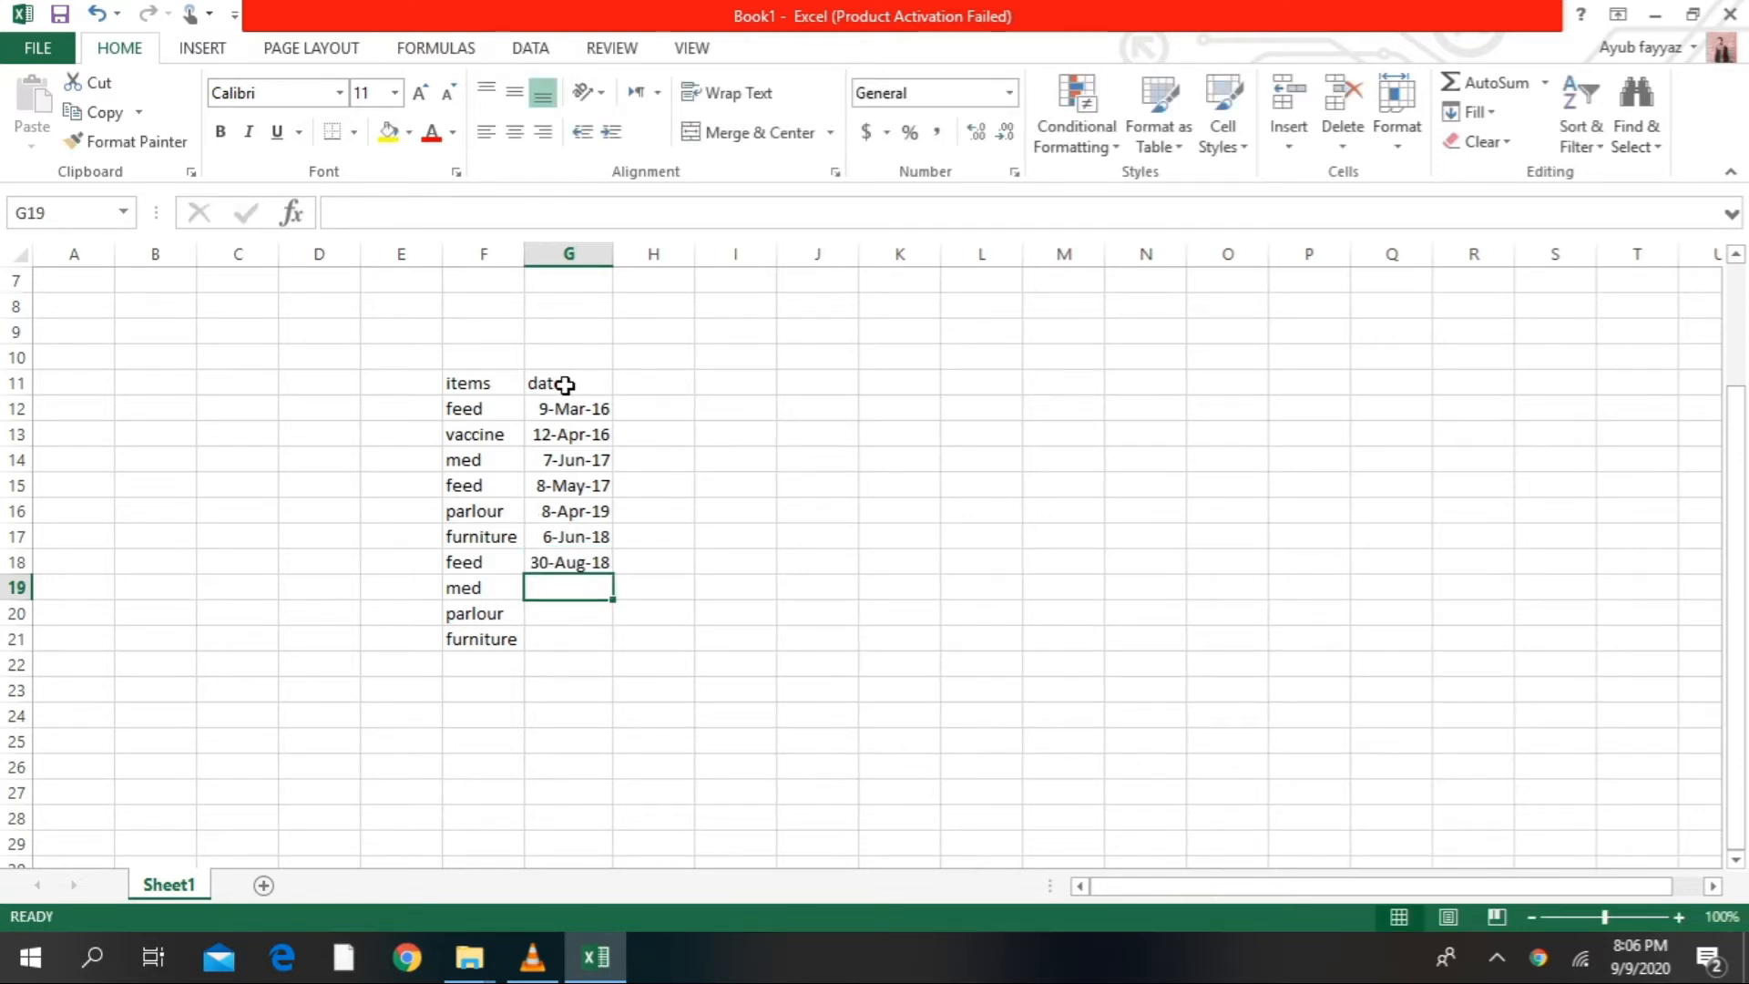
- Complete the dates column with 6-Jun-19 in G19, 8-Jul-18 in G20 and 7-May-20 in G21
type("6-jun-19")
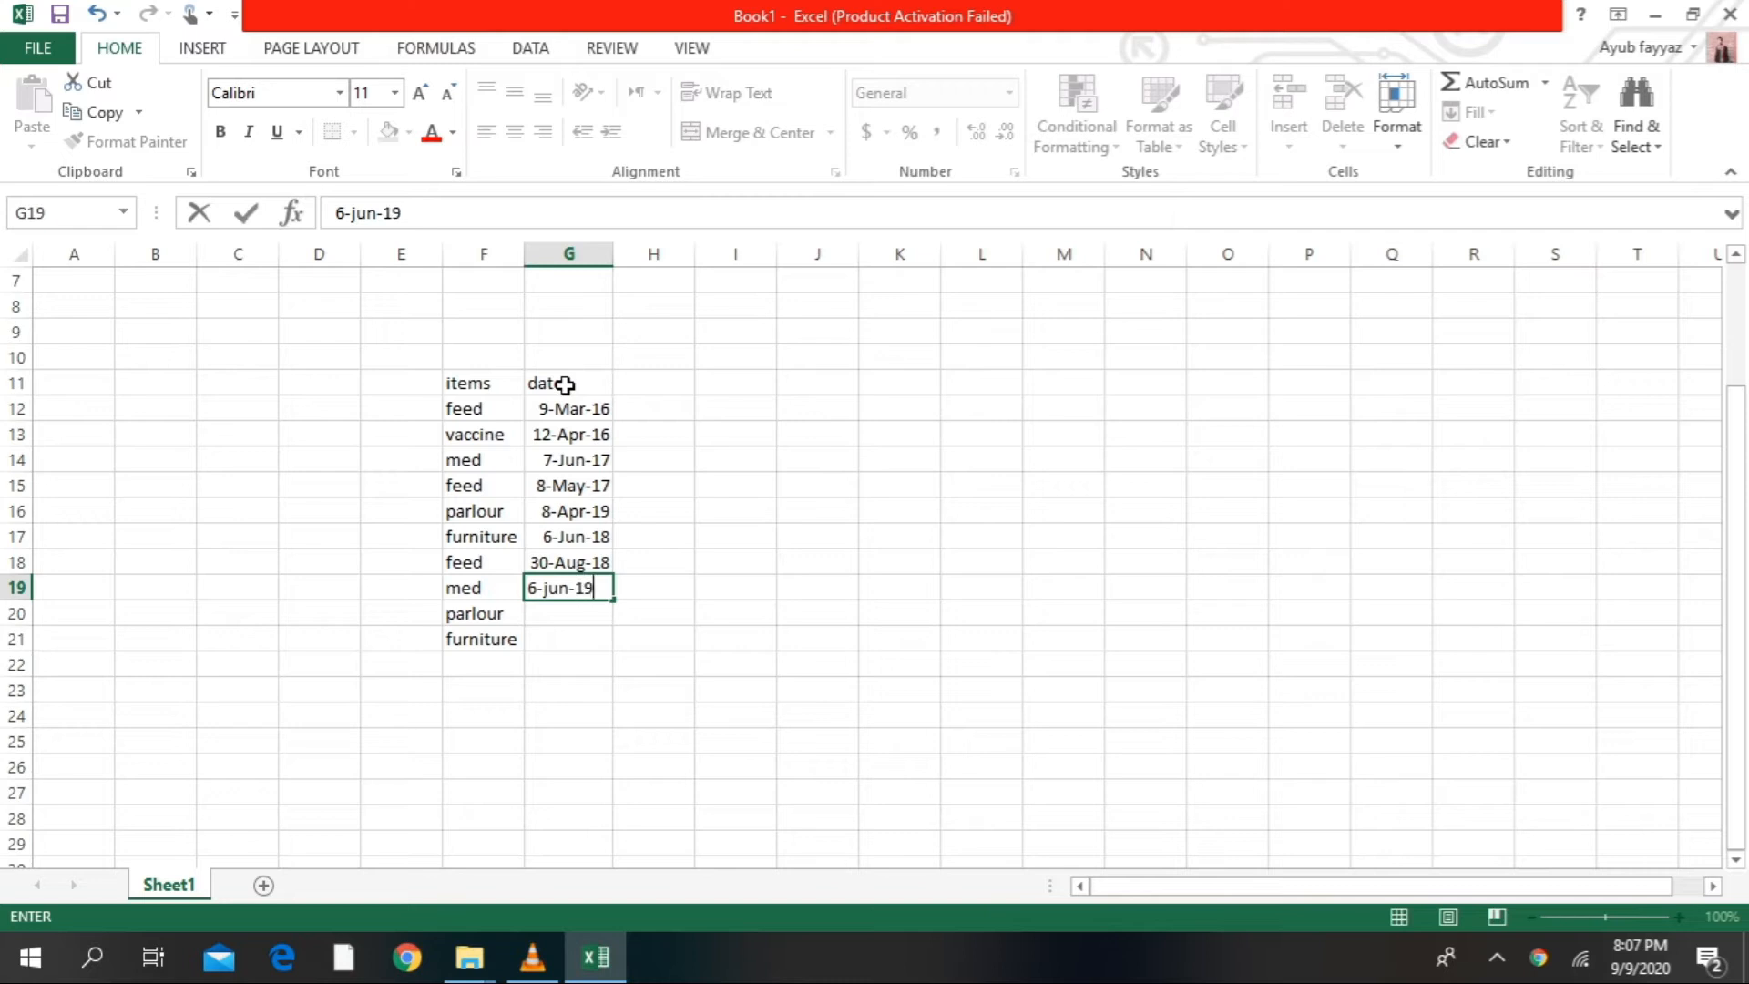
key("Return")
type("8")
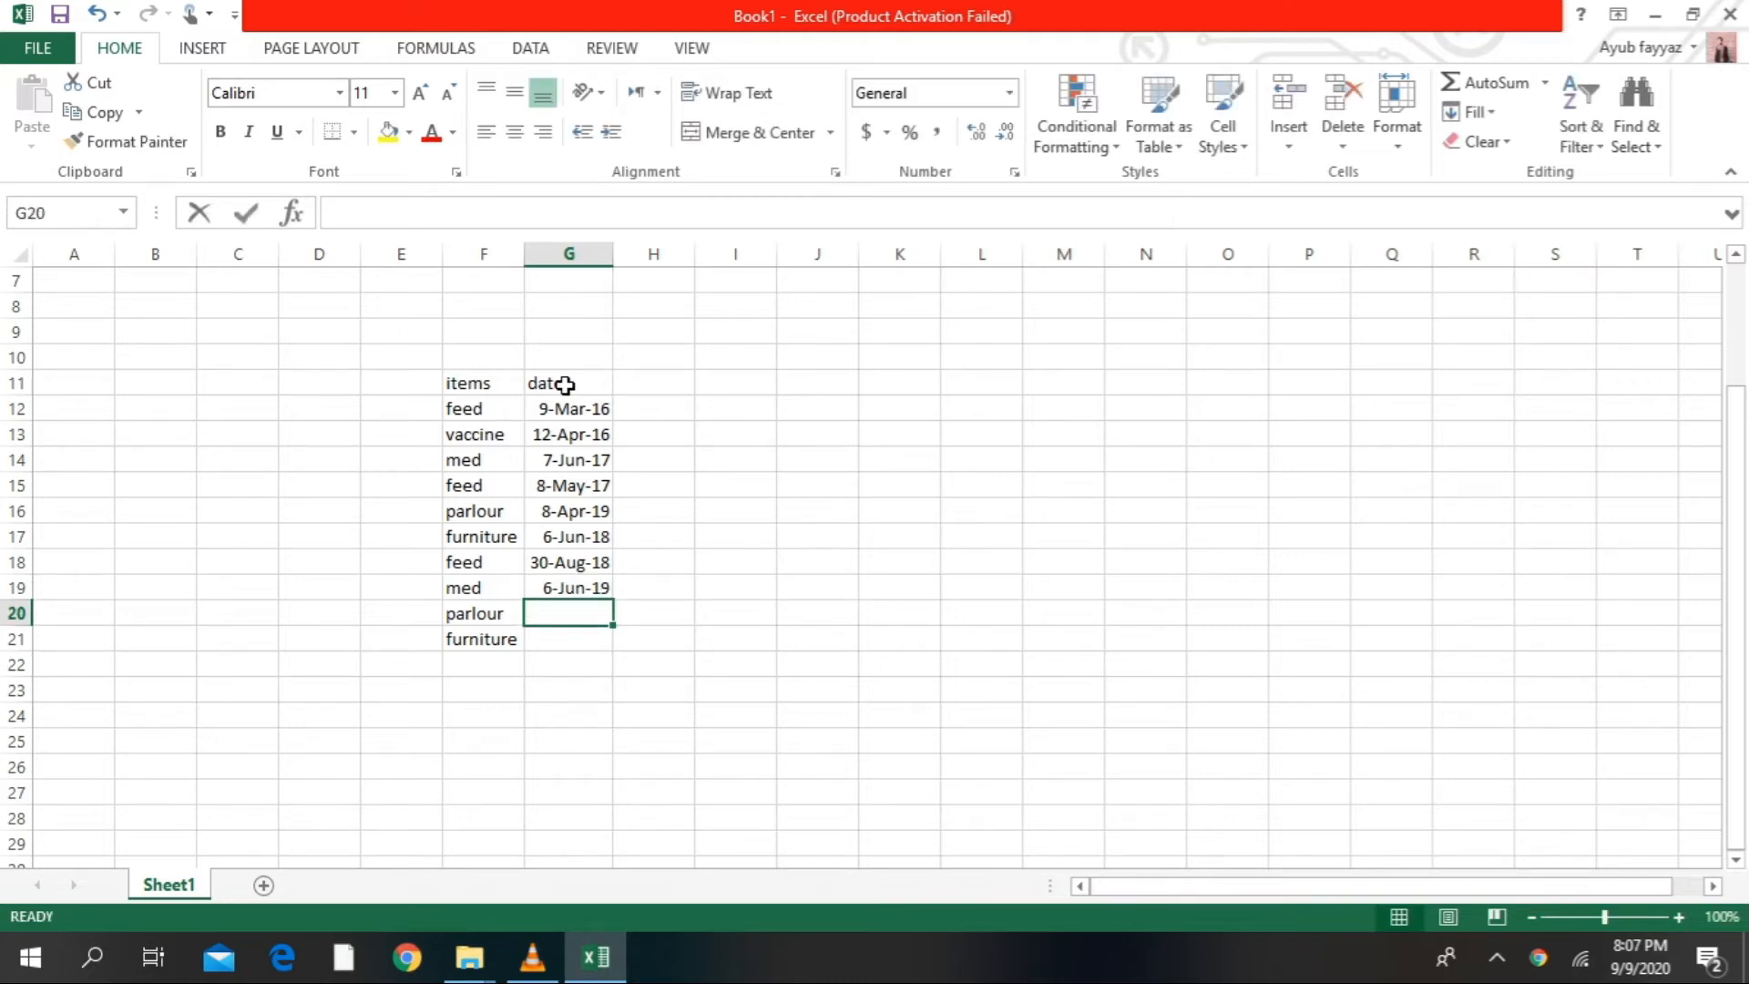
type("-jul-18")
key("Return")
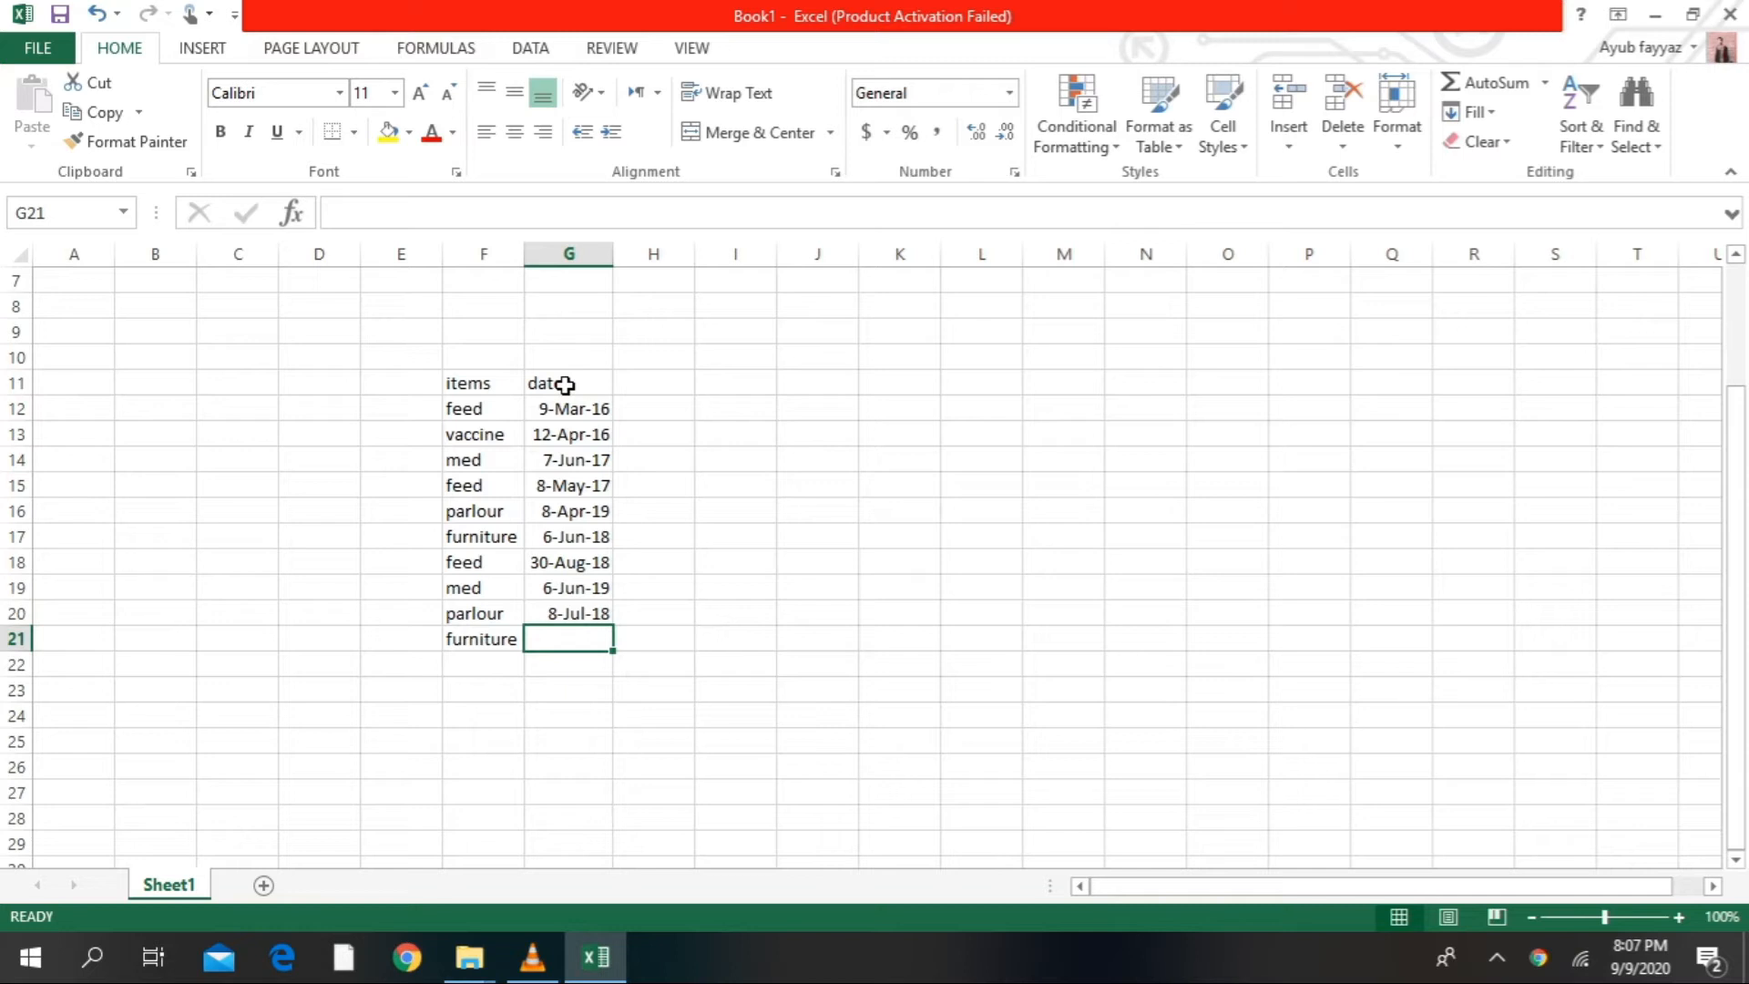
type("7-m")
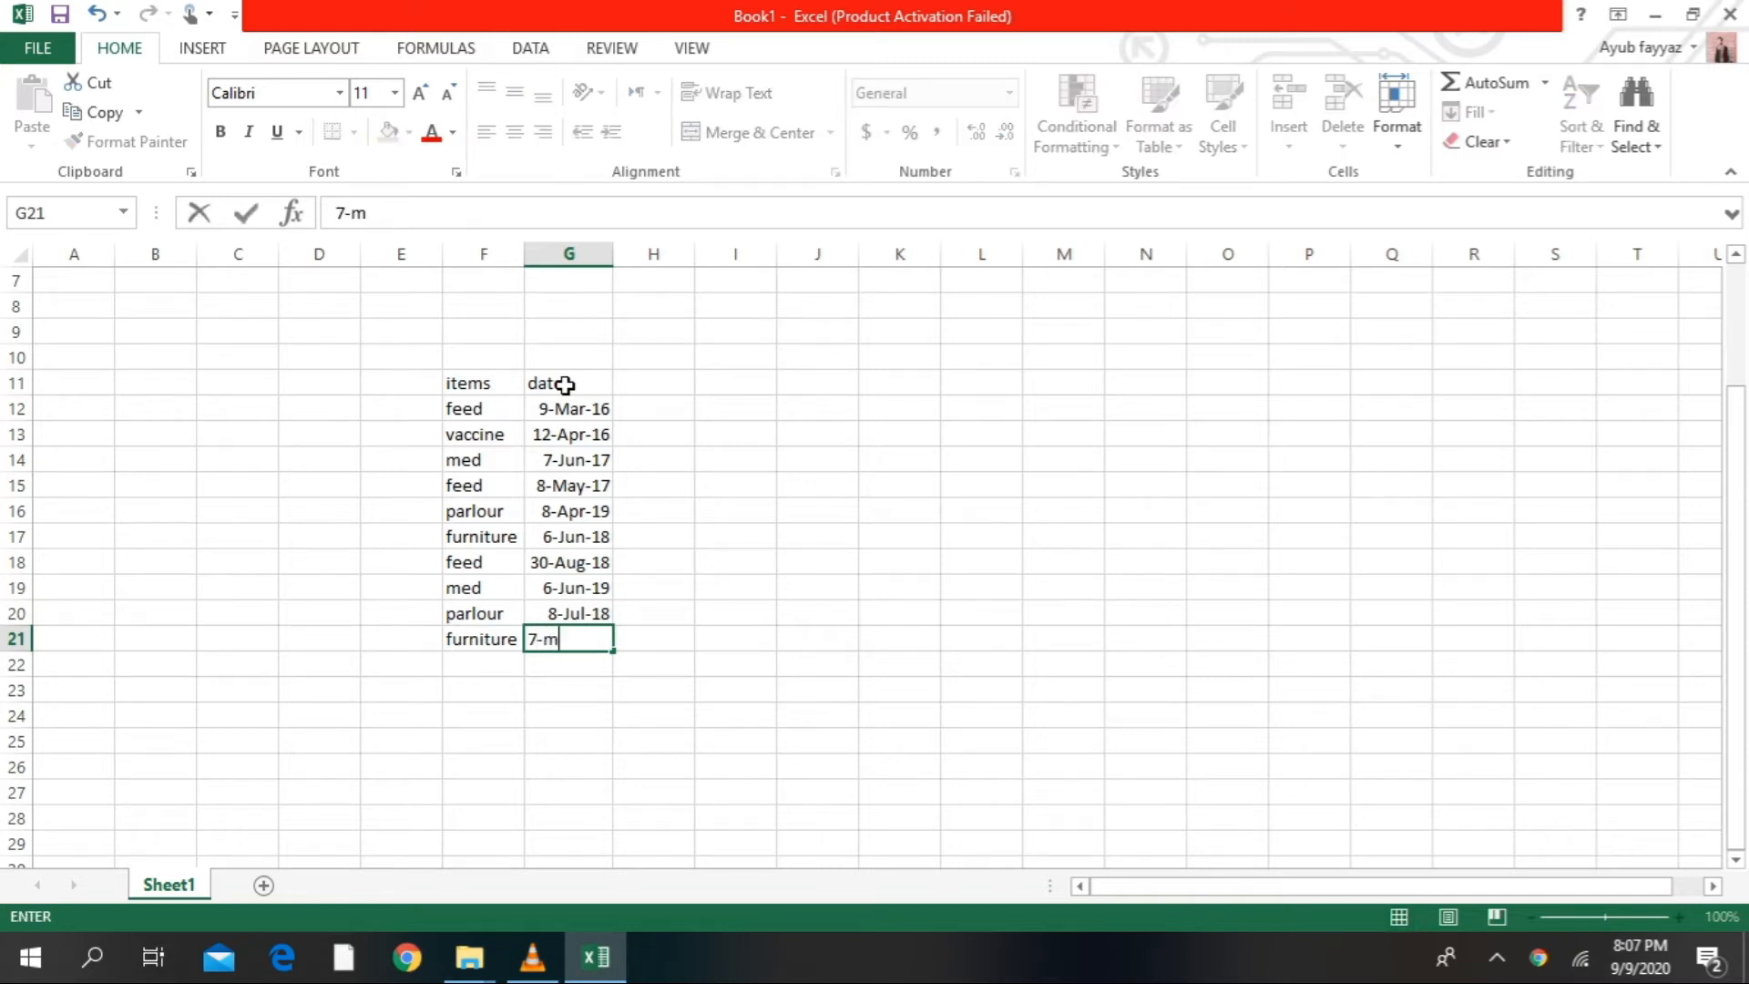
type("ay-20")
key("Right")
key("Right")
key("Left")
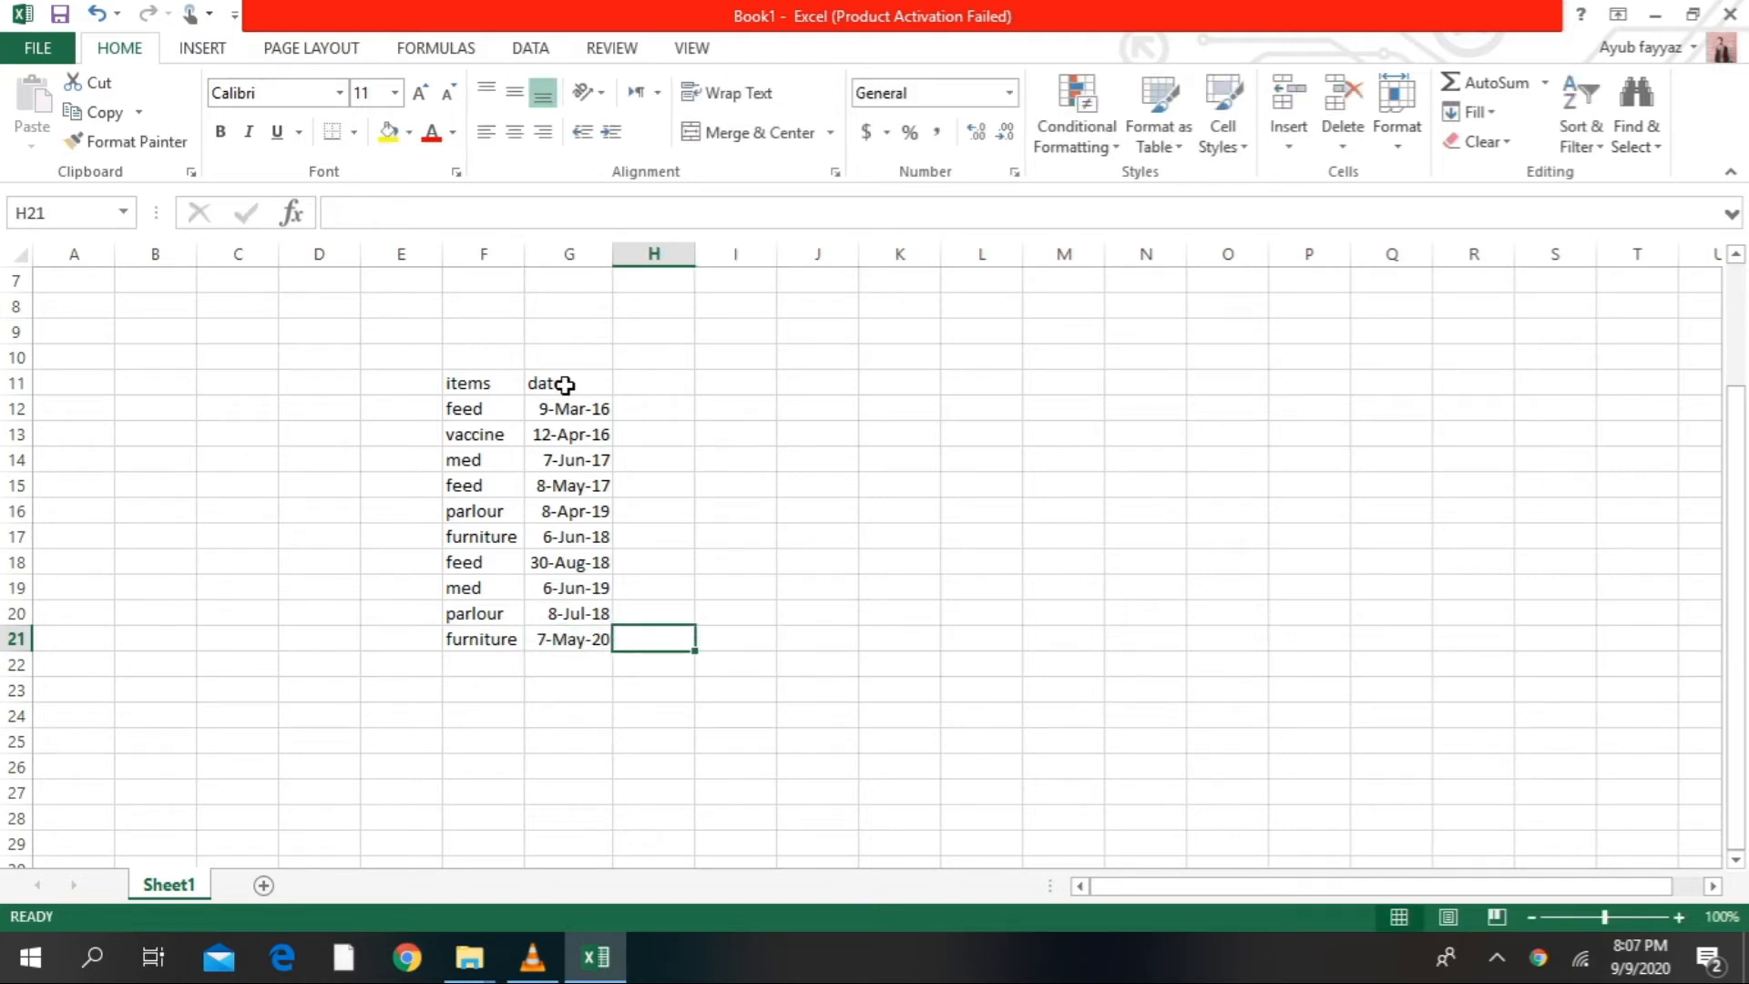
- Add a "cost" heading in H11 and enter 1200 as the first cost in H12
left_click(660, 401)
left_click(661, 390)
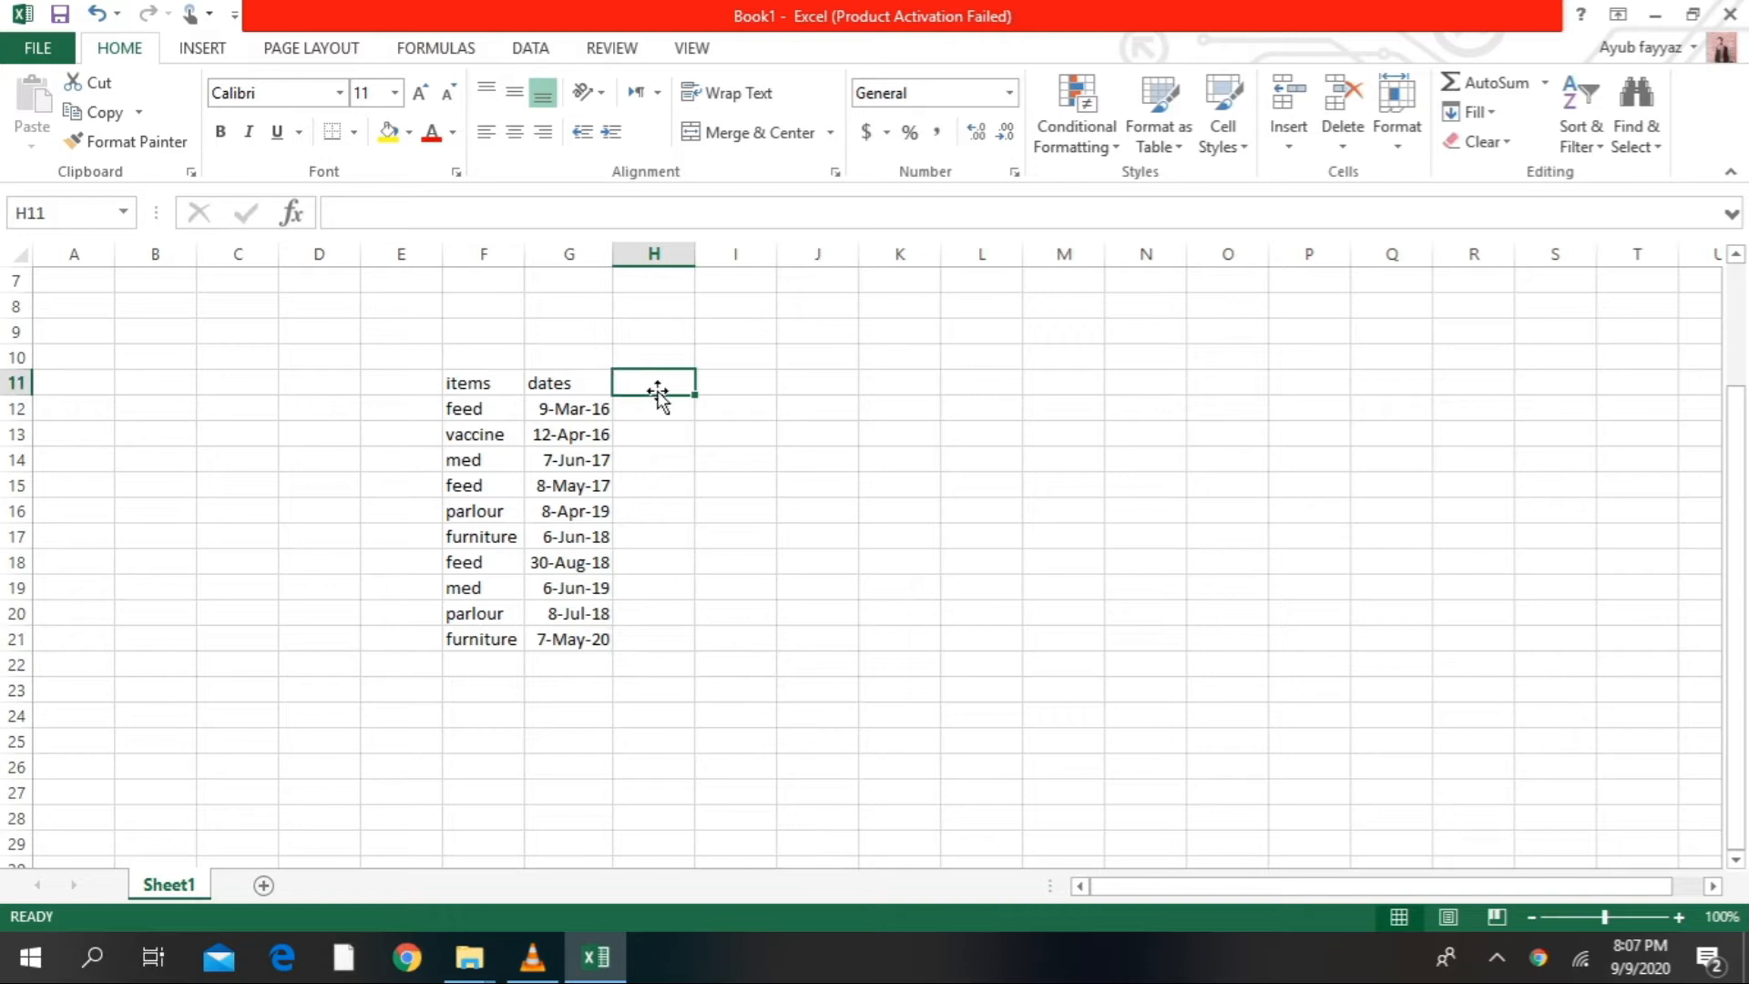
type("cost")
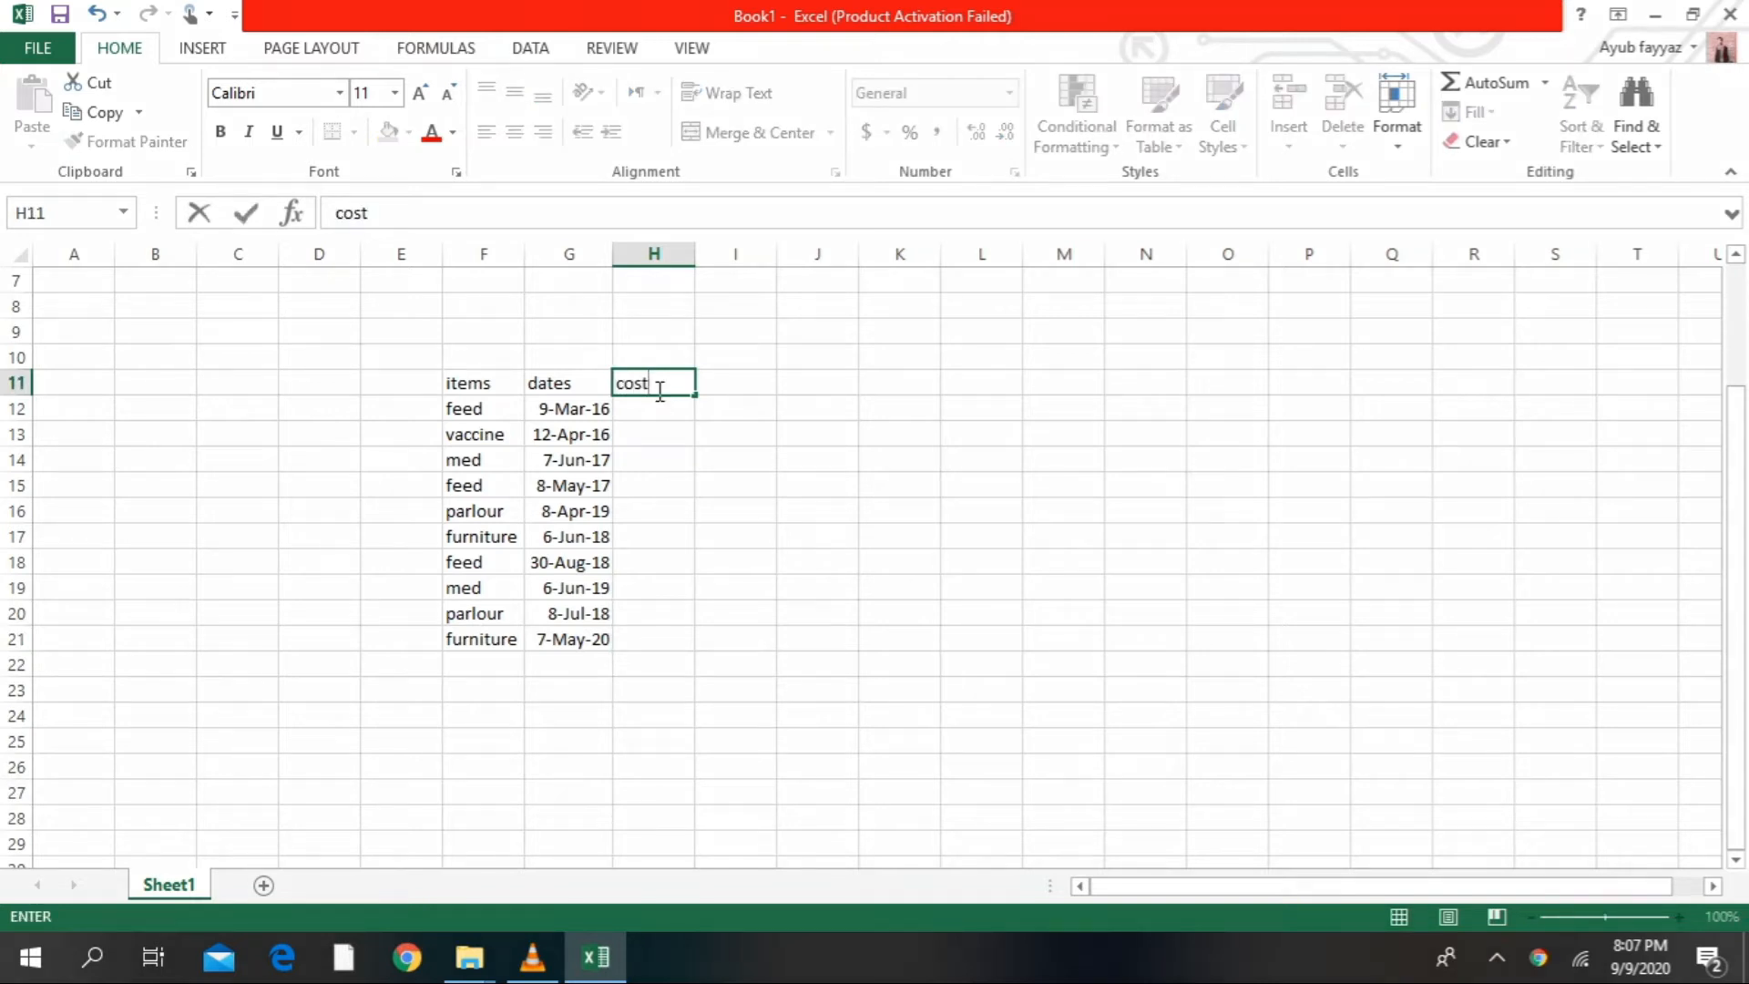
key("Return")
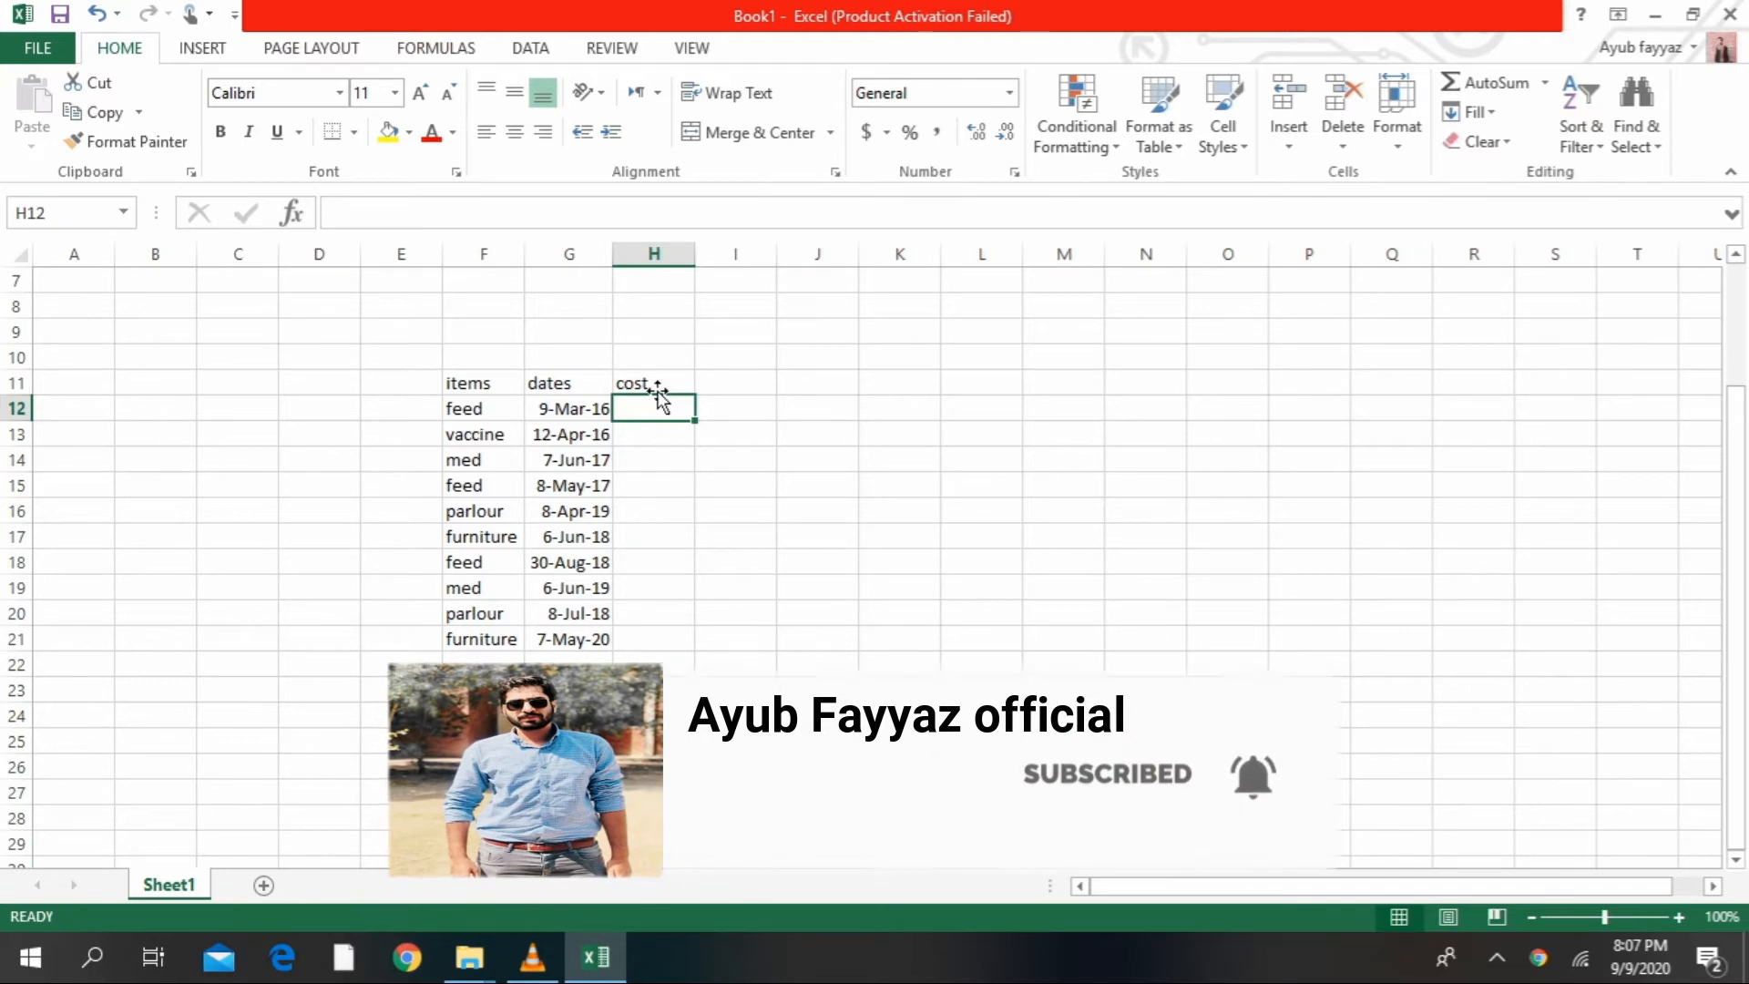
type("12")
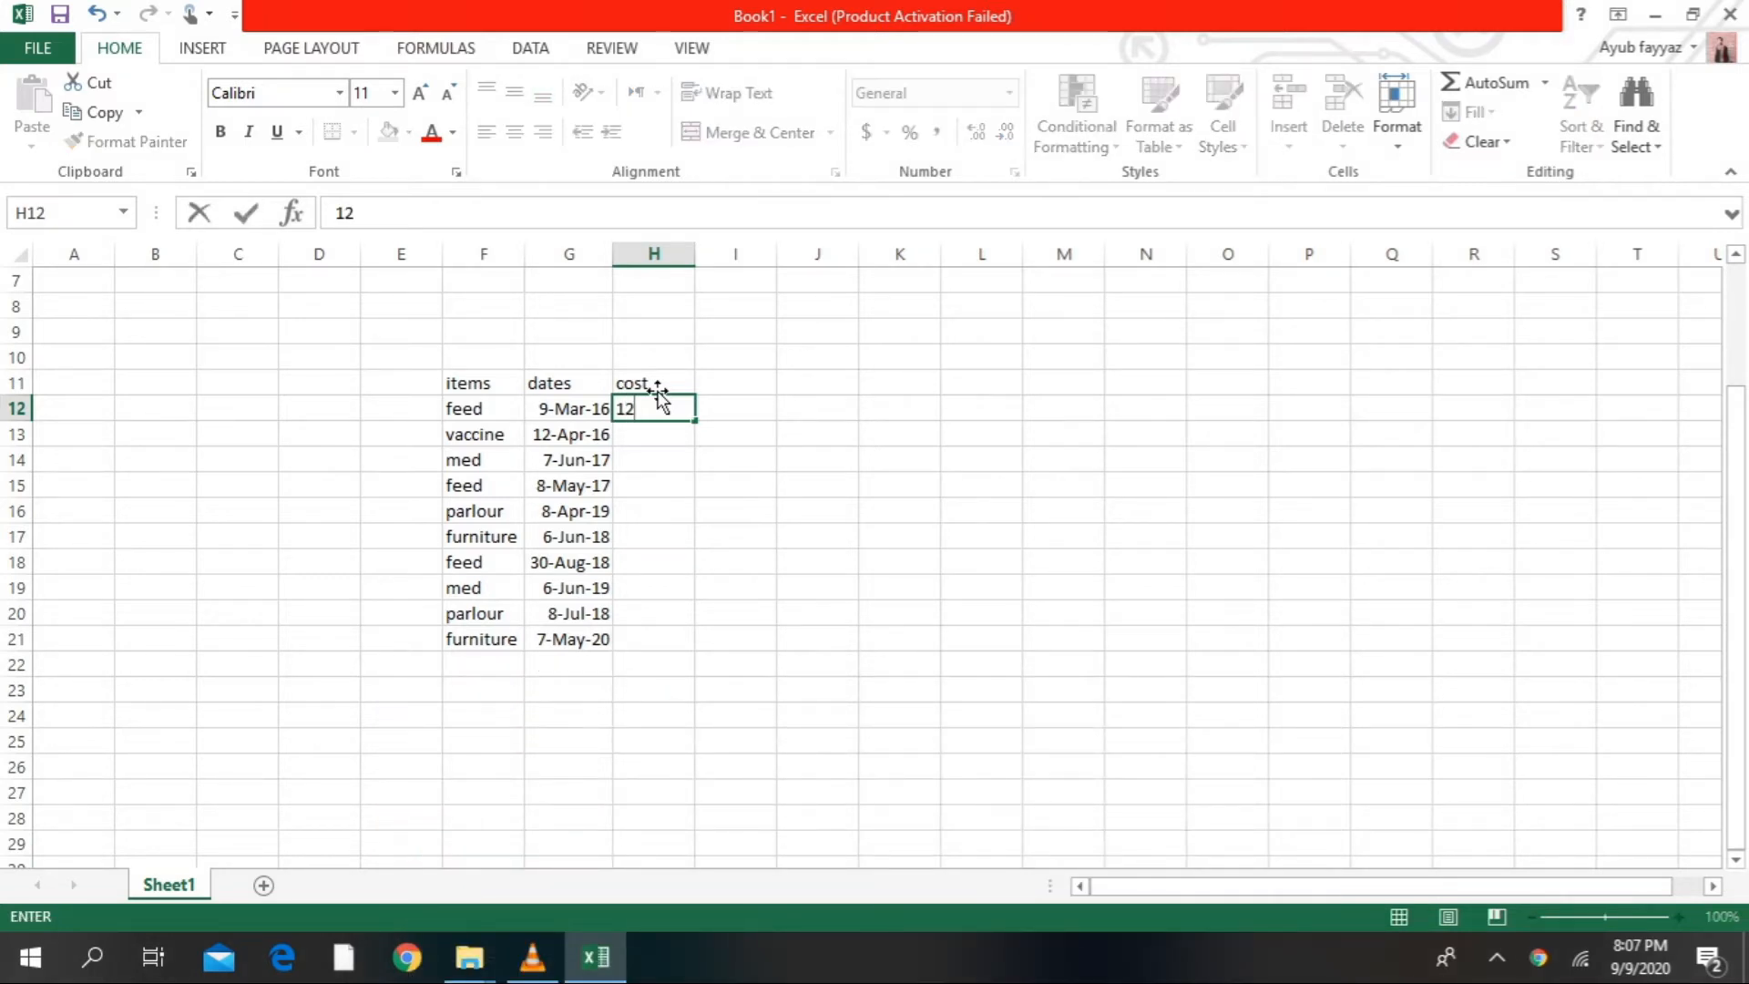
type("00")
key("Return")
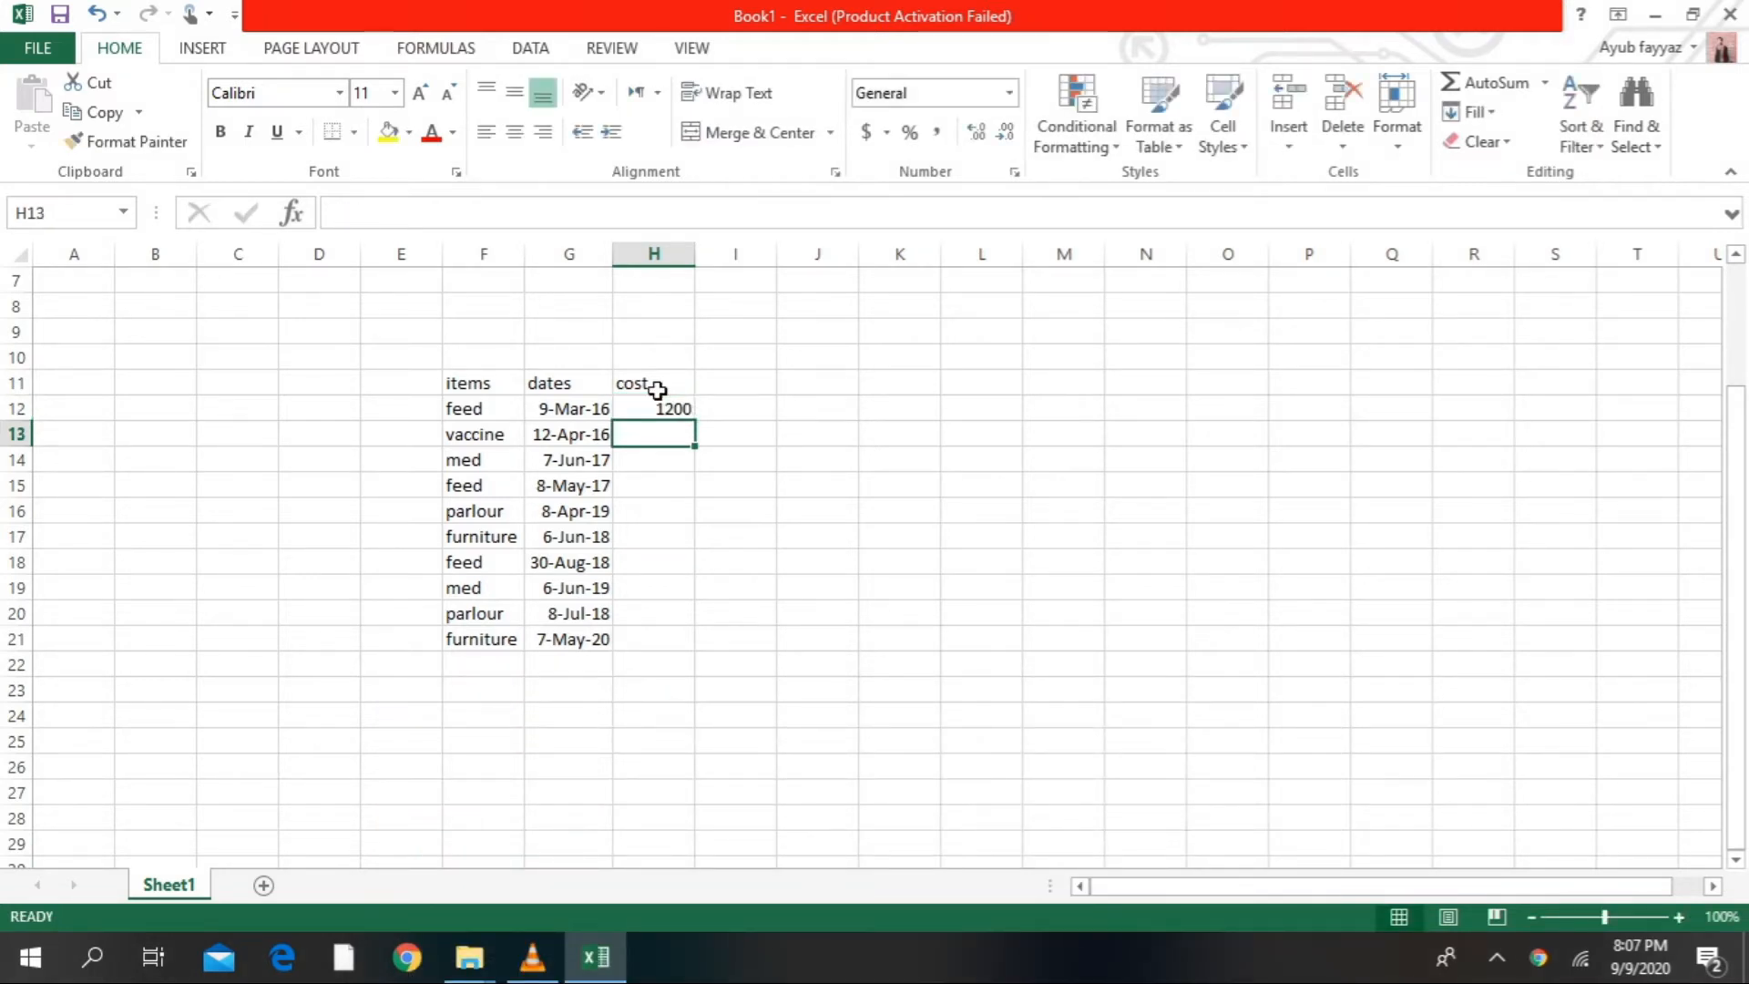
- Enter the costs 600, 200 and 1400 in cells H13 to H15
type("600")
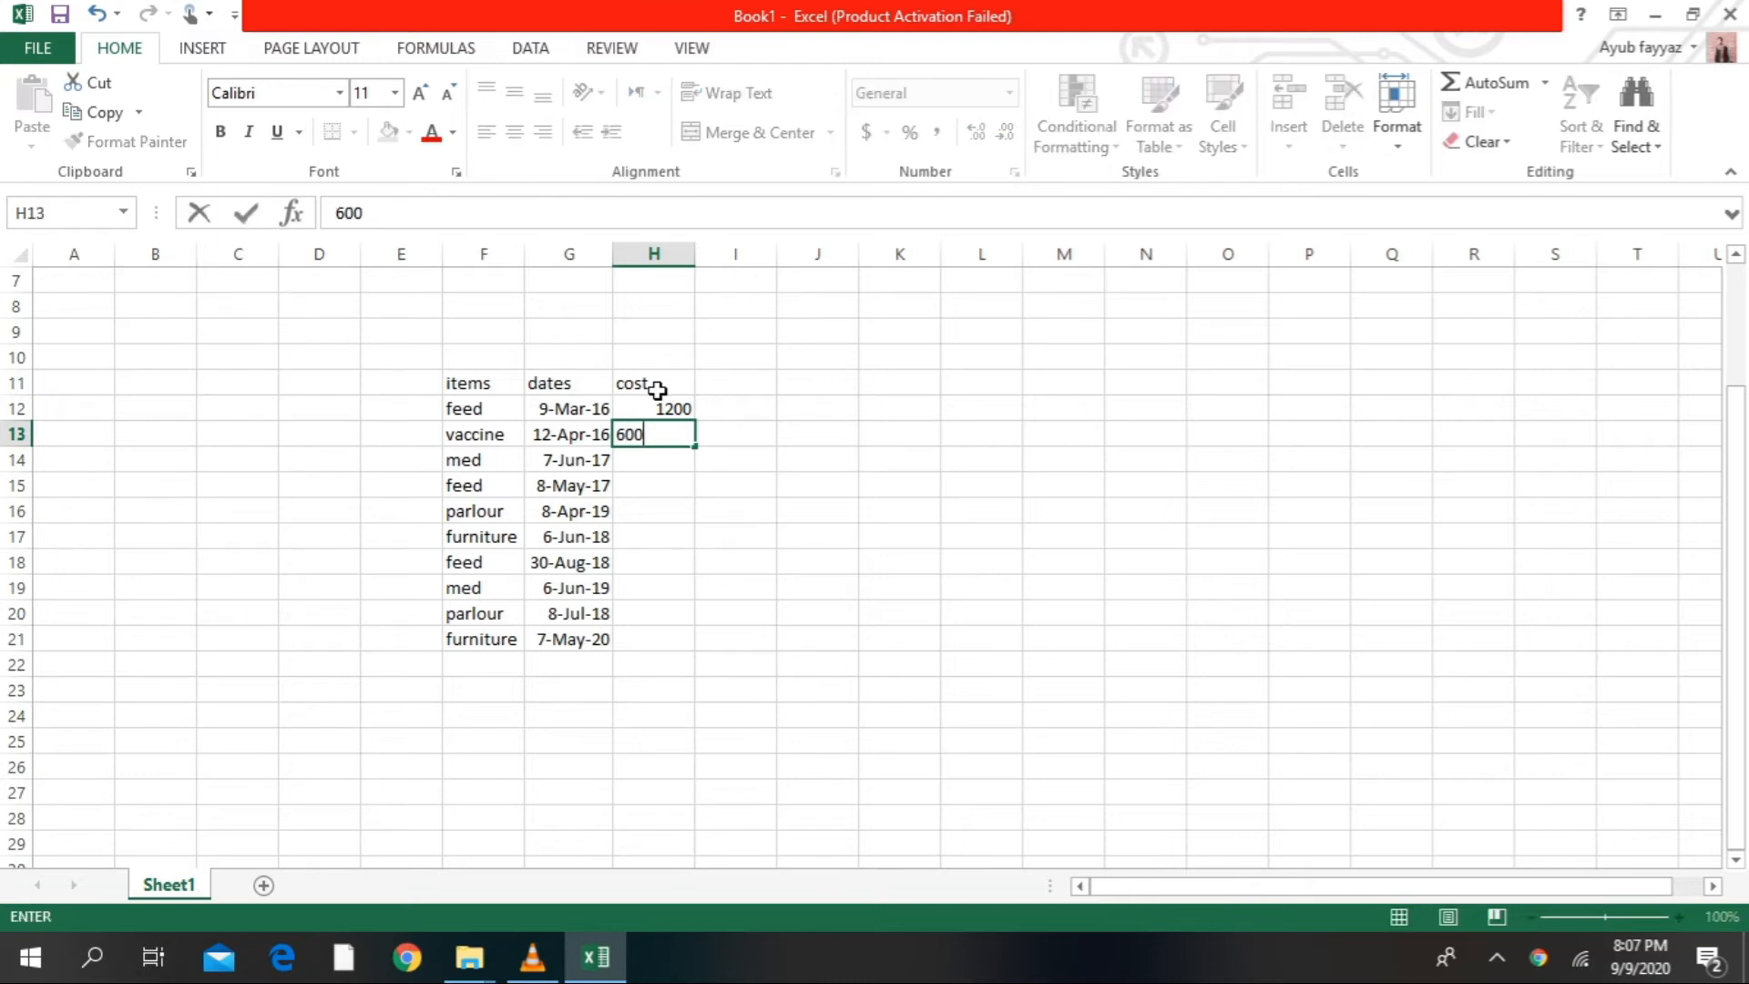
key("Return")
type("200")
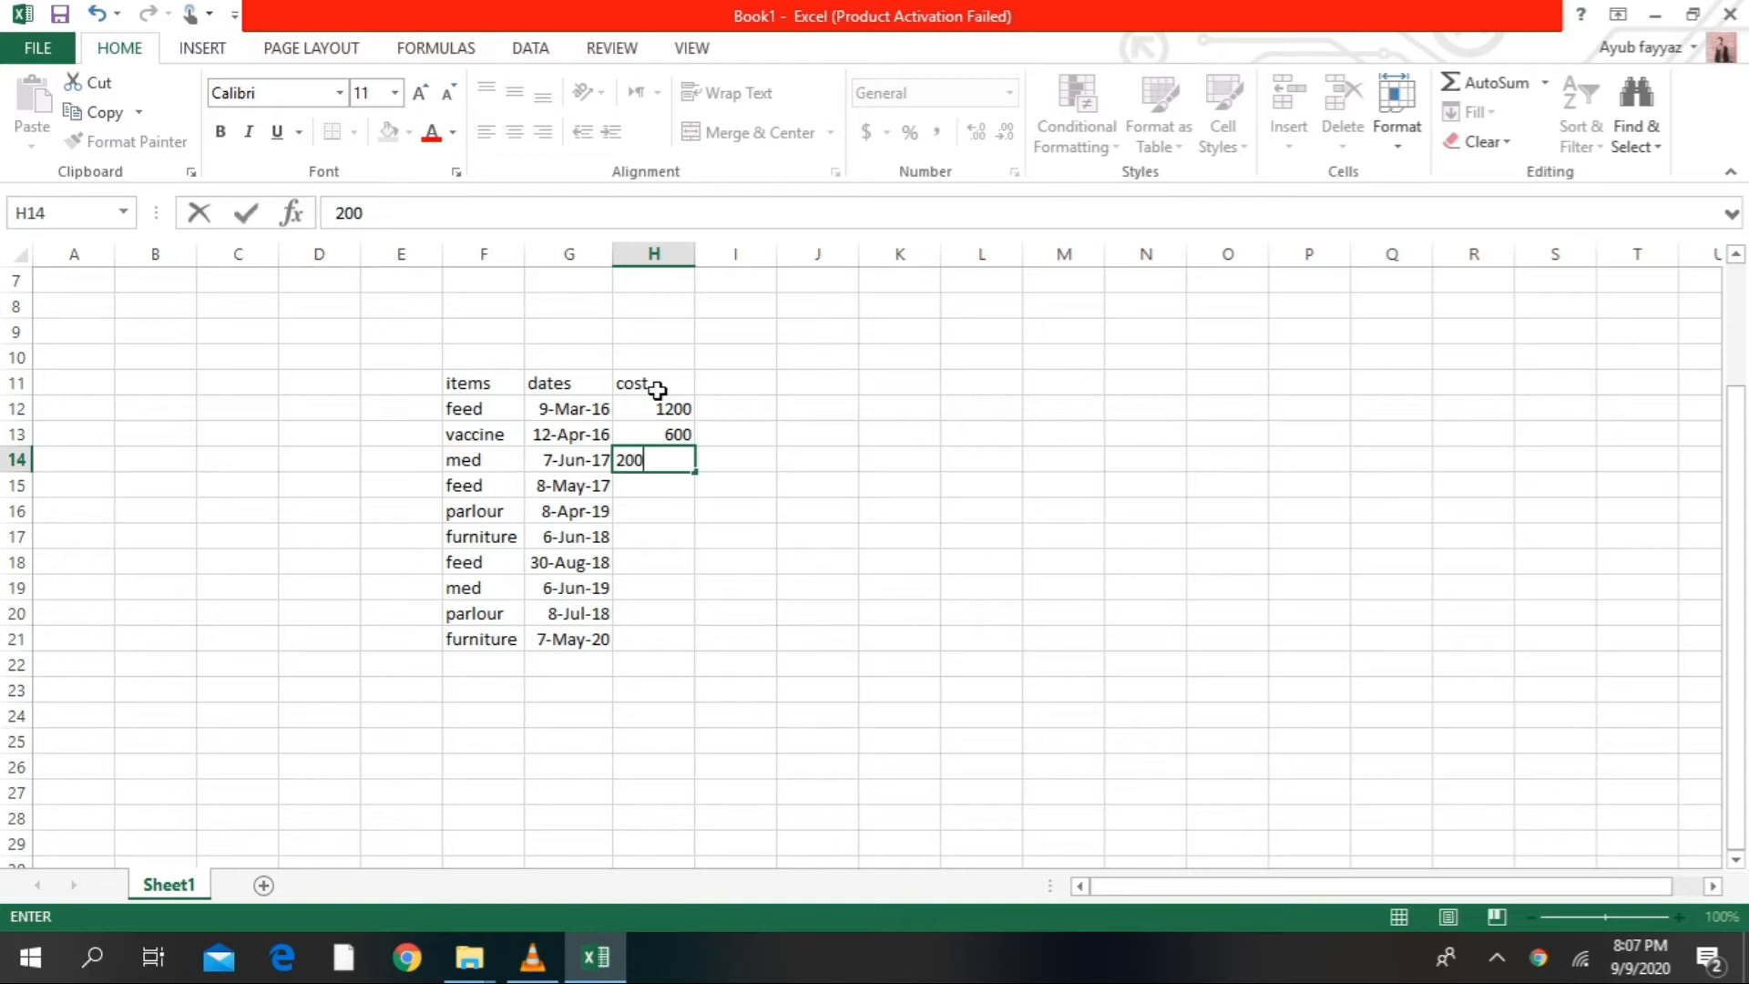
key("Return")
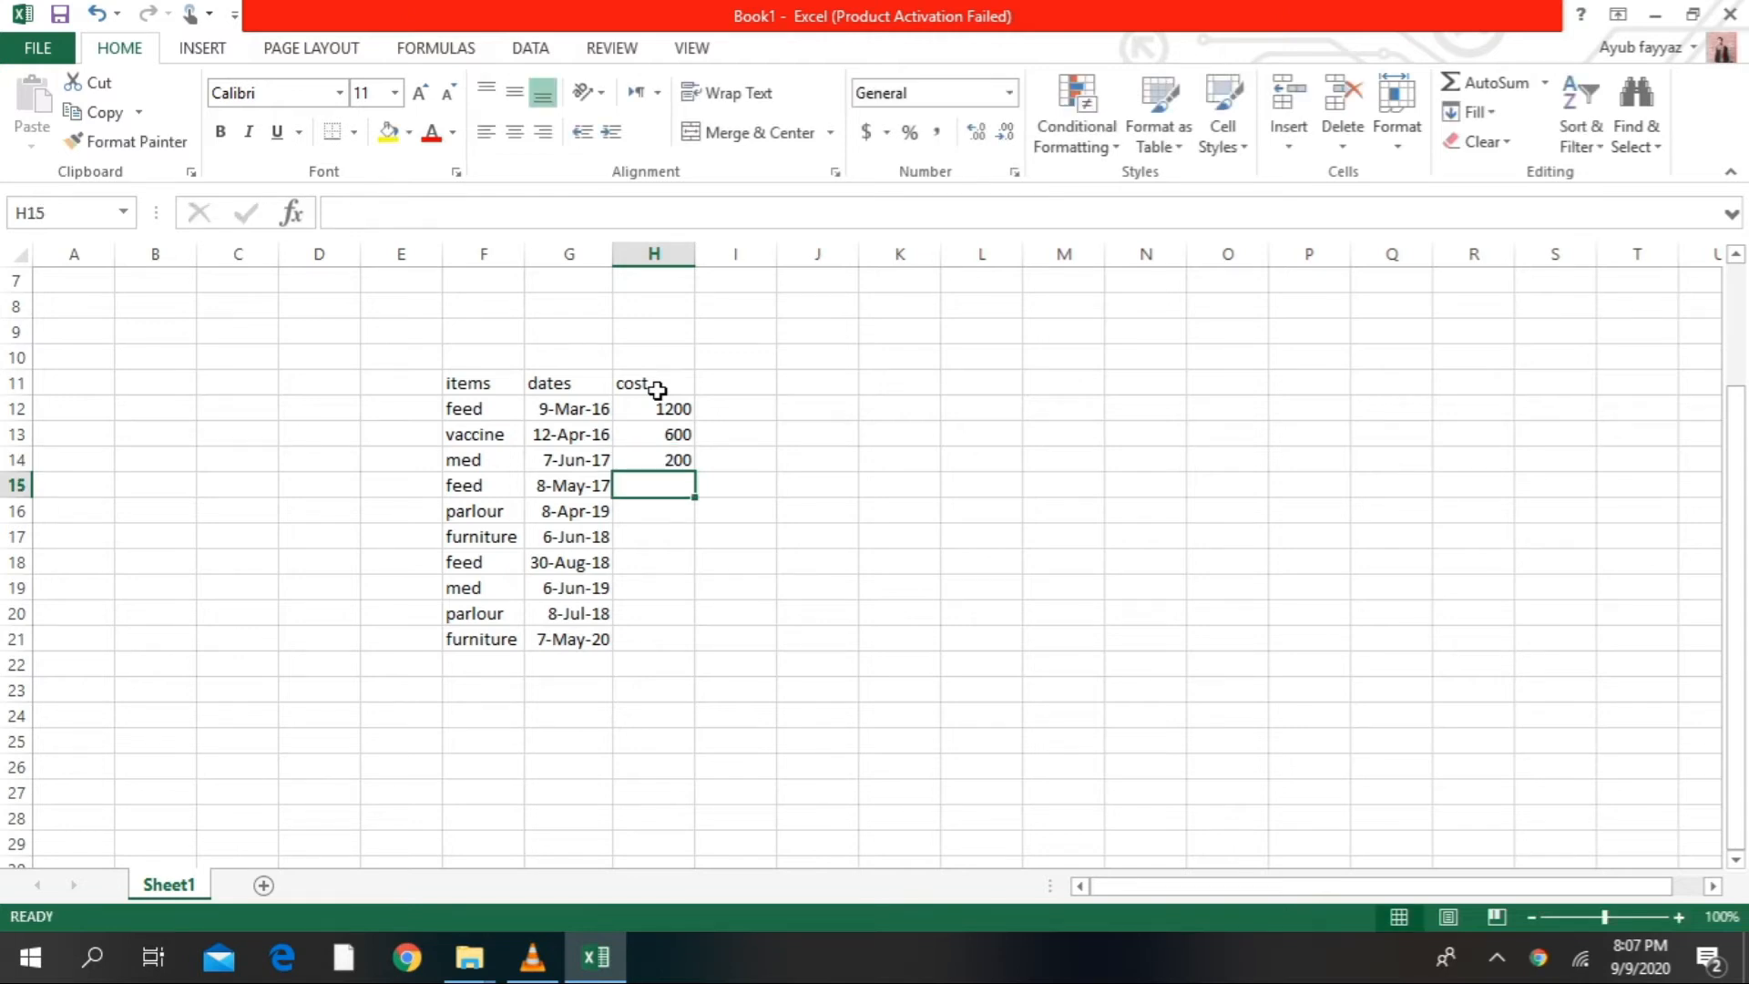
type("1400")
key("Return")
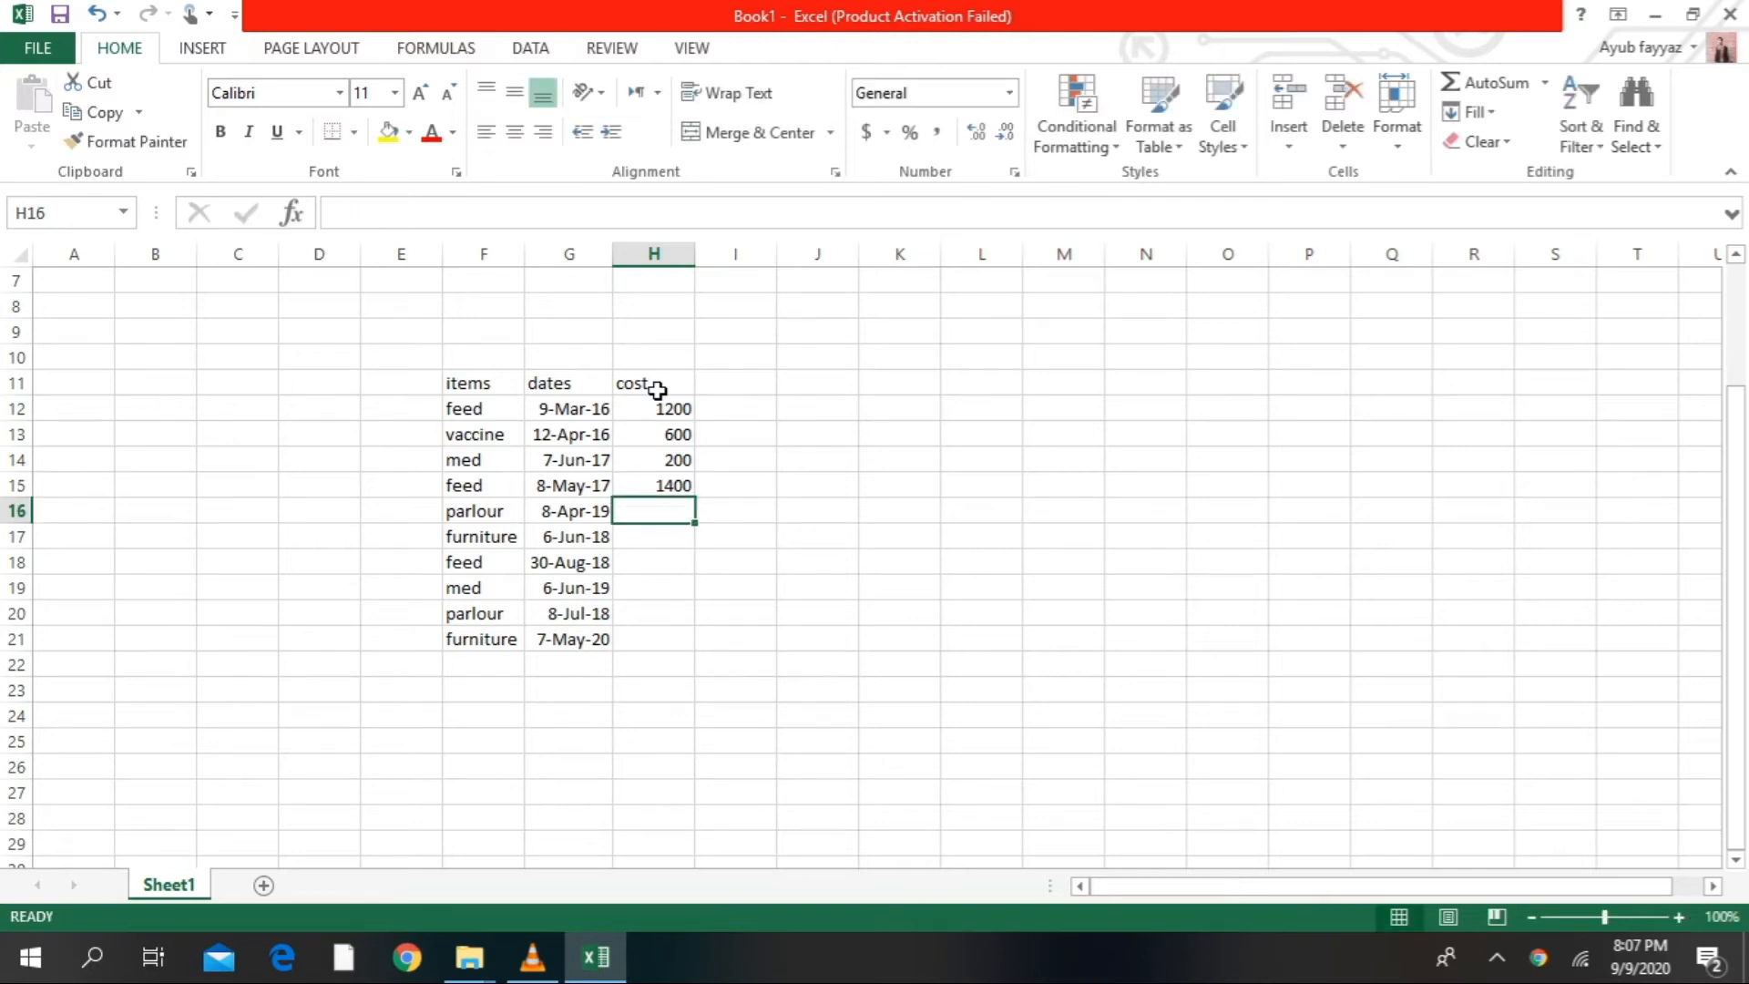
- Continue the cost column with 3400, 2300 and 1400 in cells H16 to H18
type("3400")
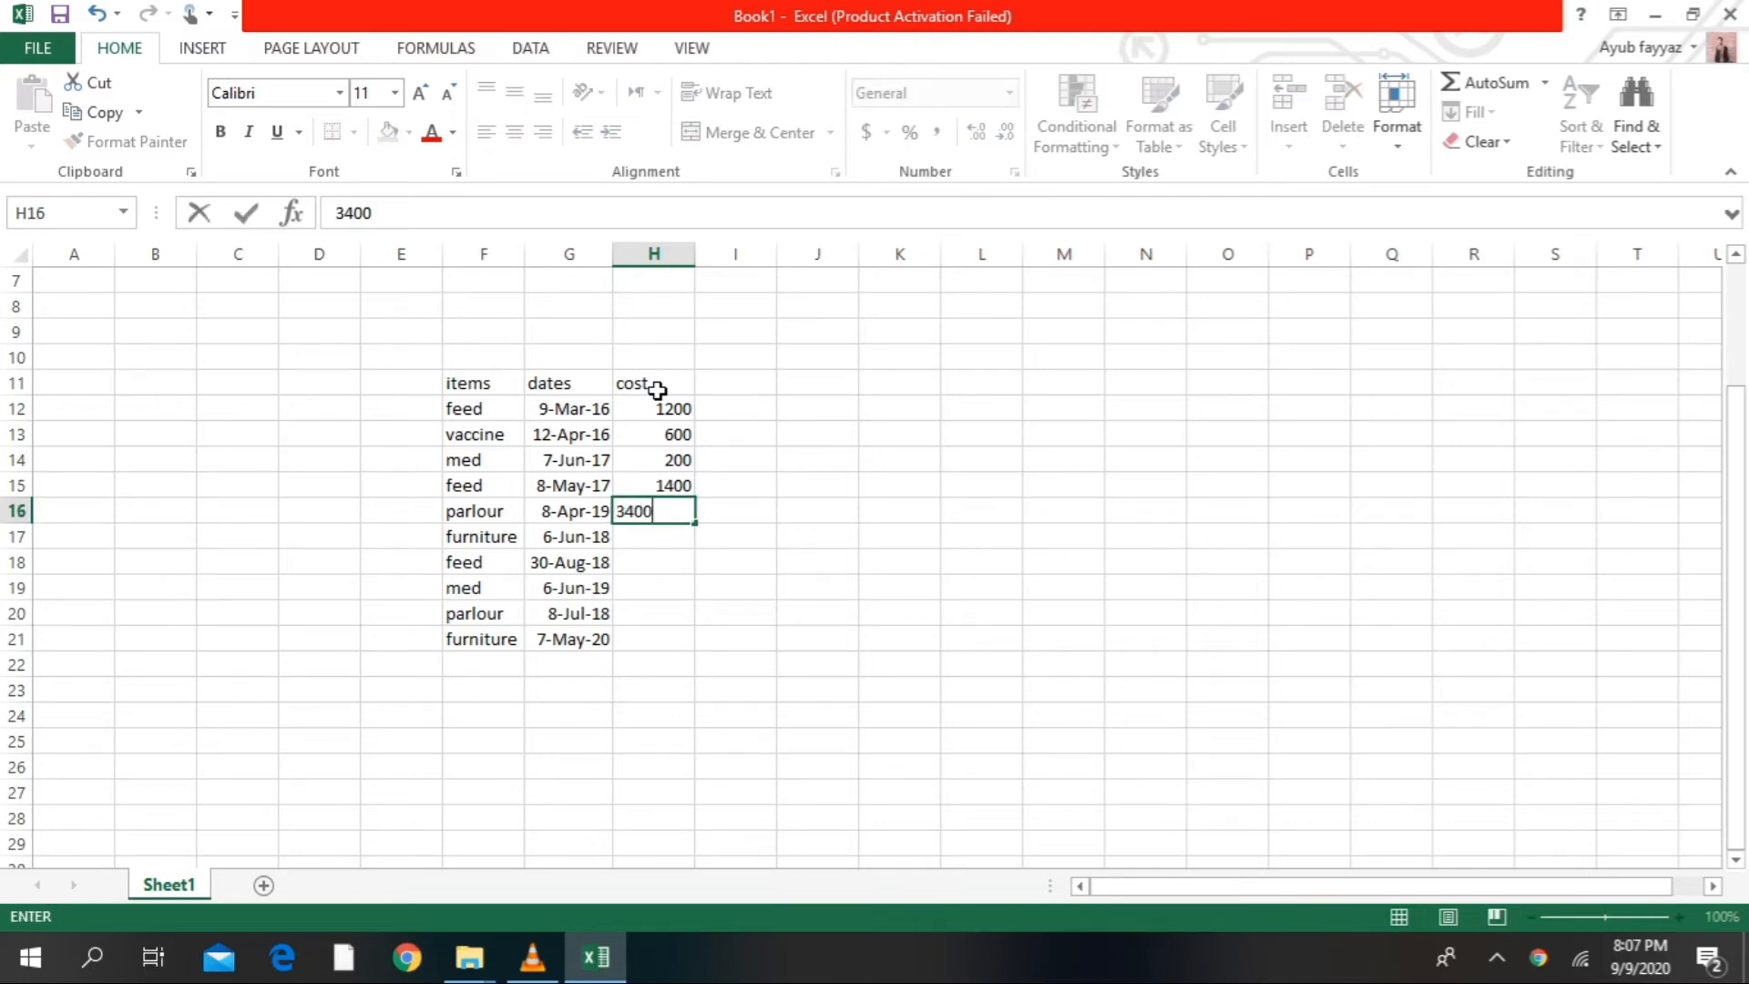
key("Return")
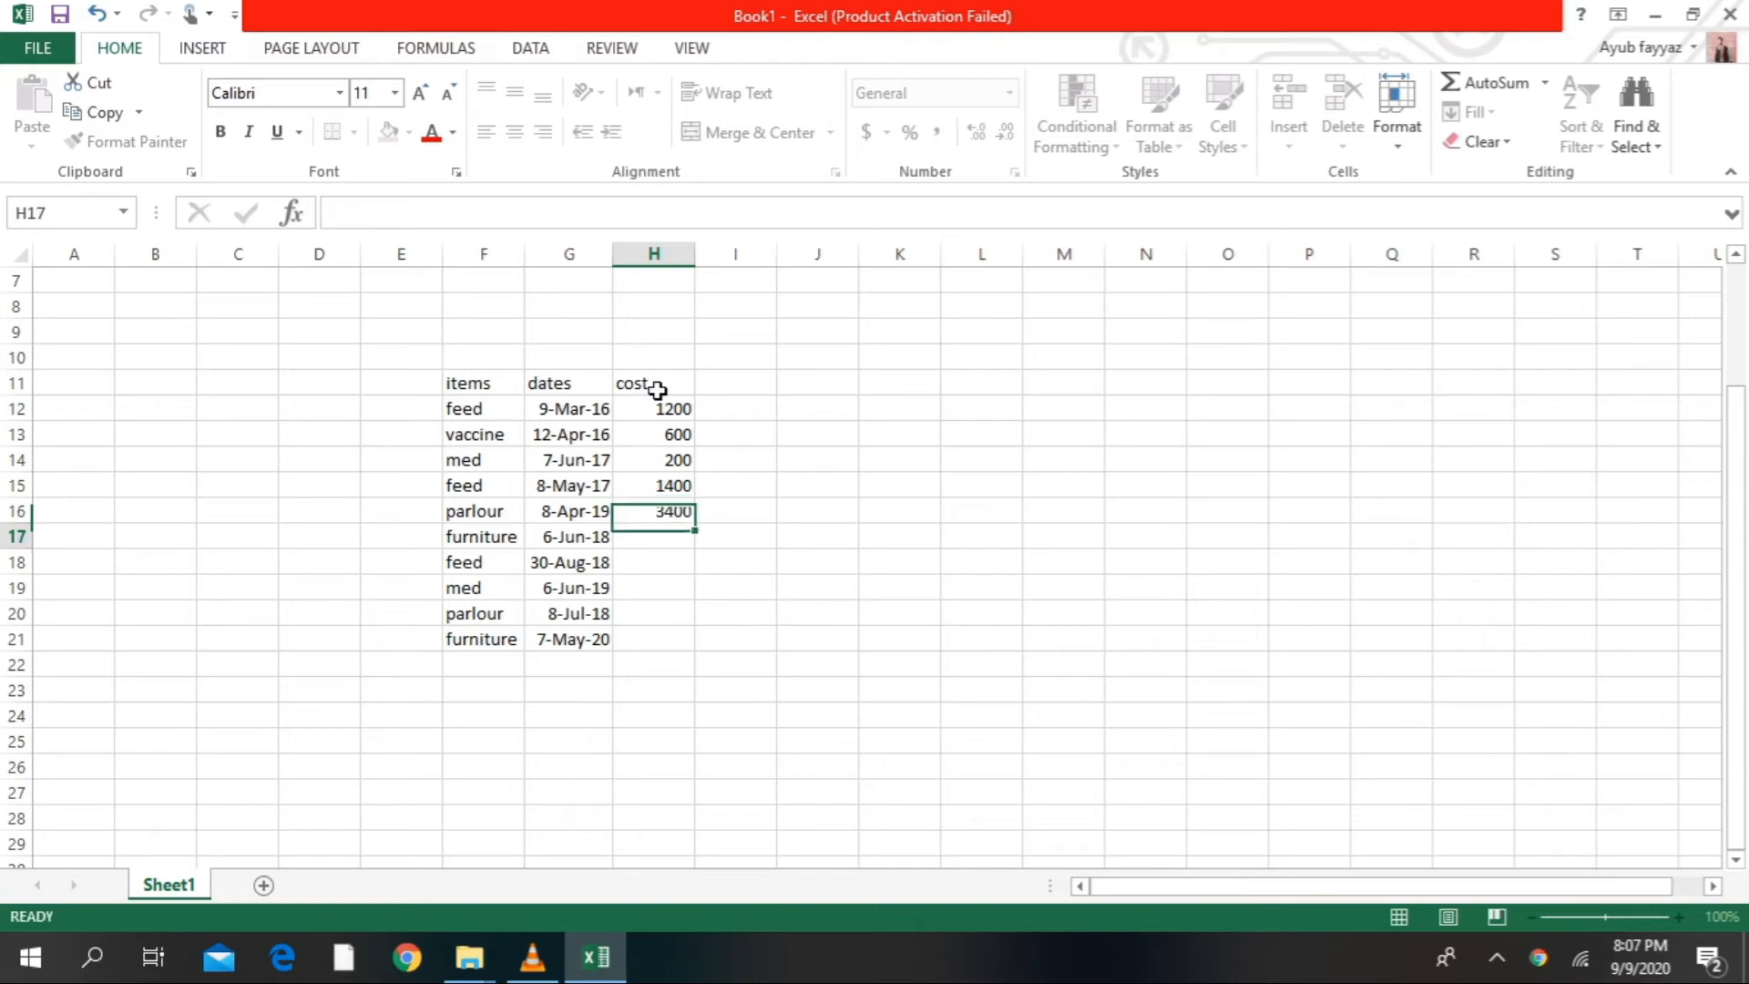
type("2300")
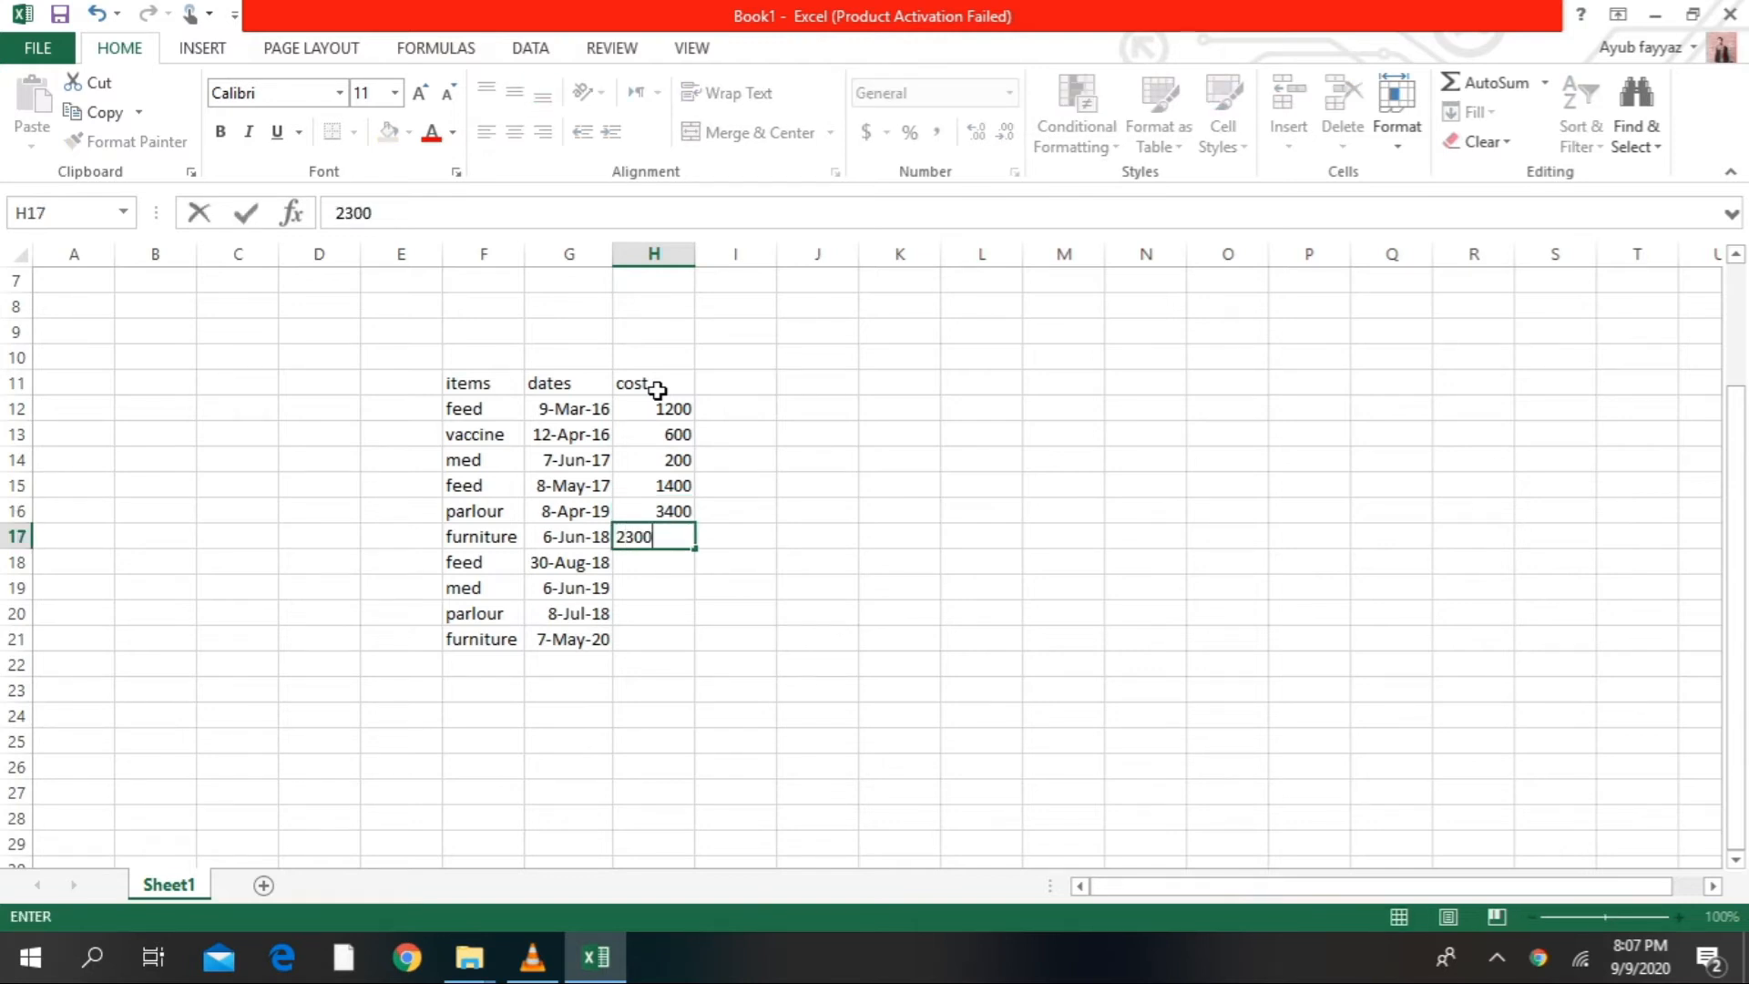
key("Return")
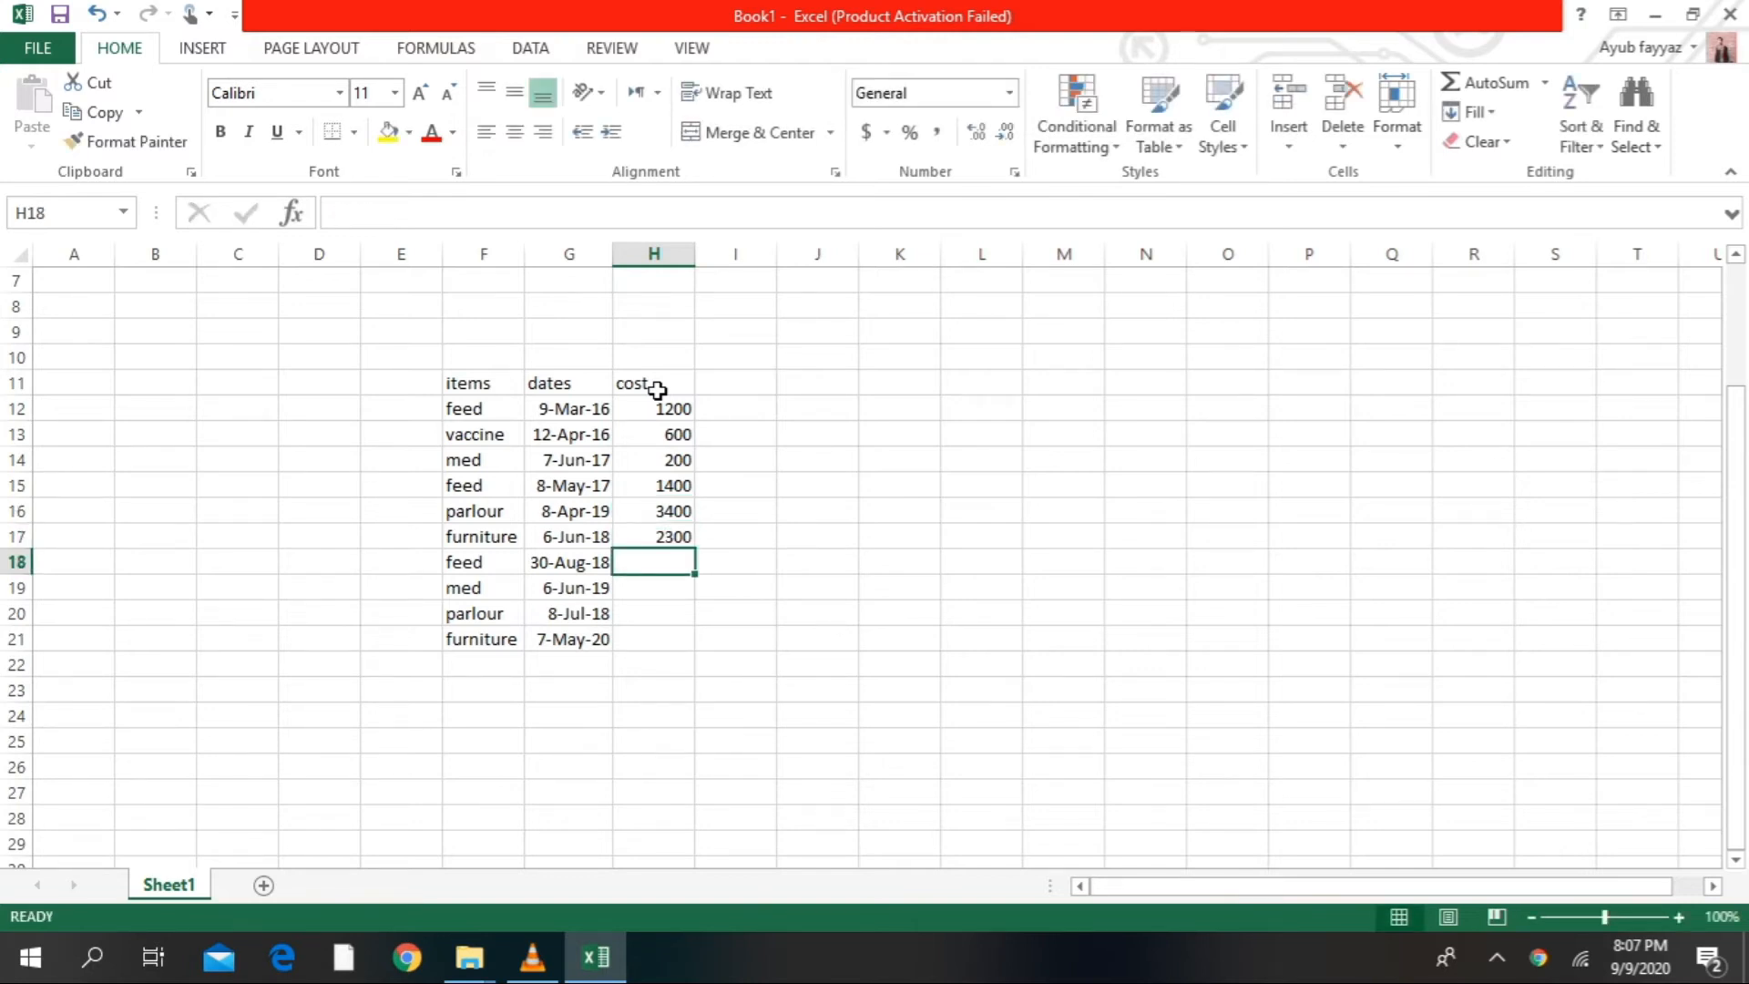
type("1400")
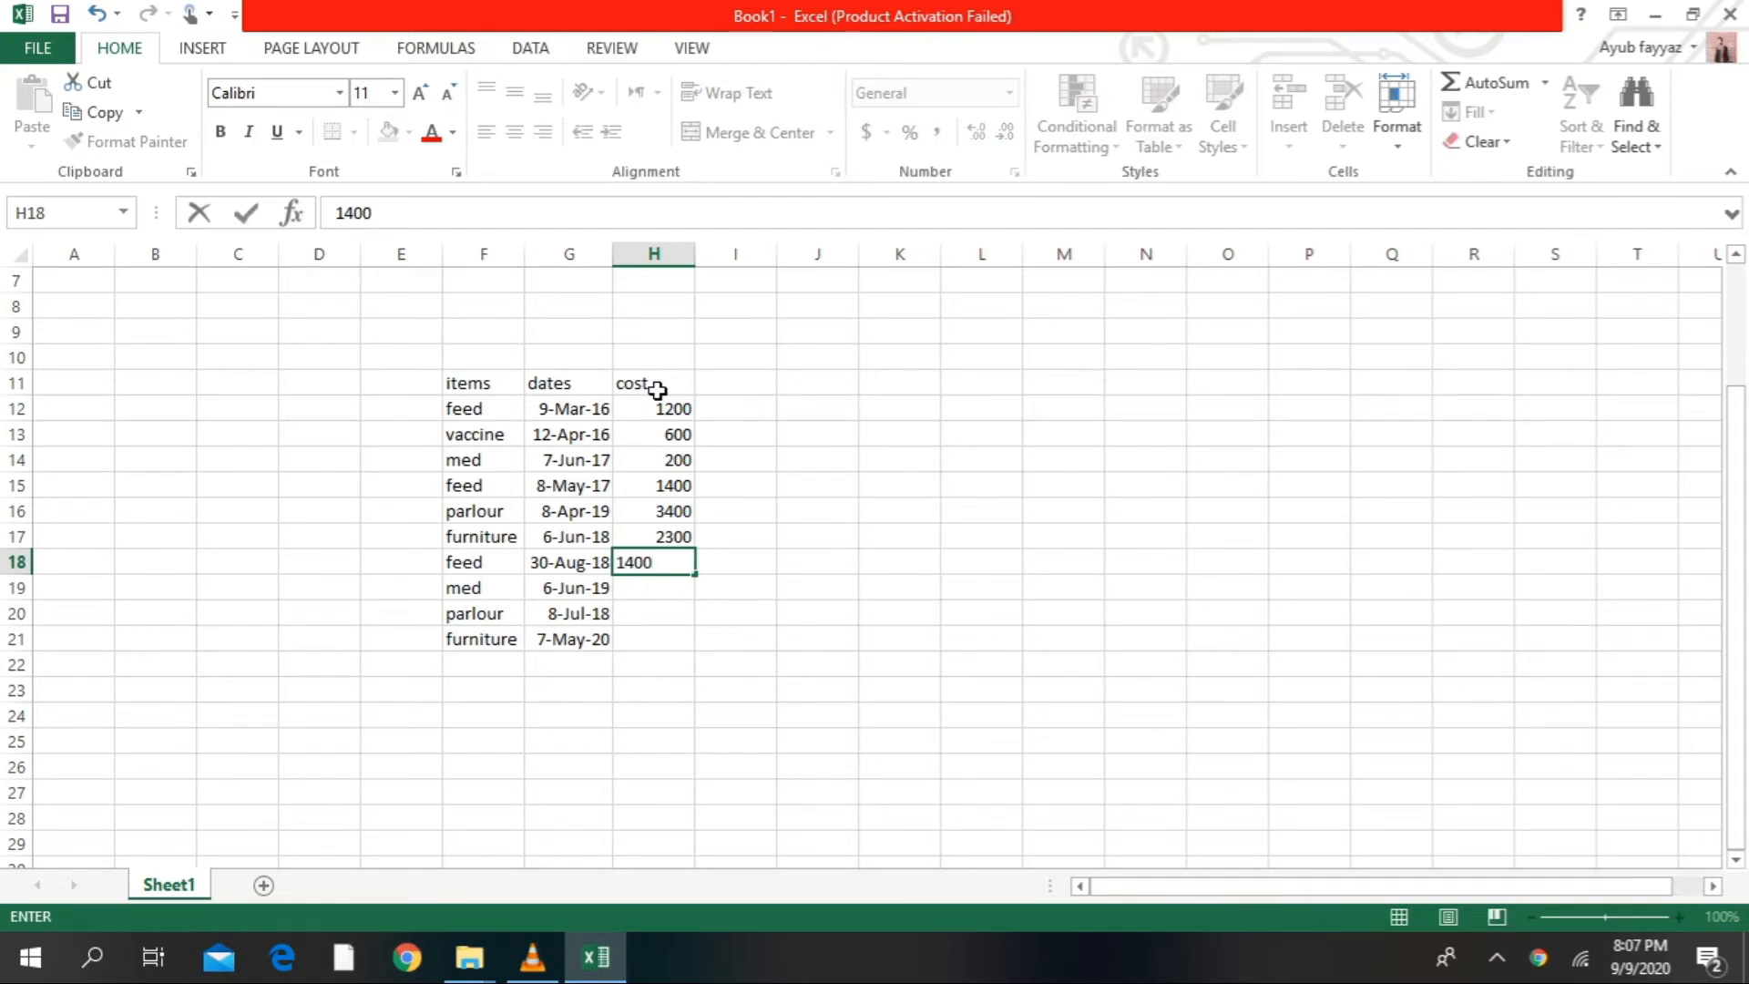
key("Return")
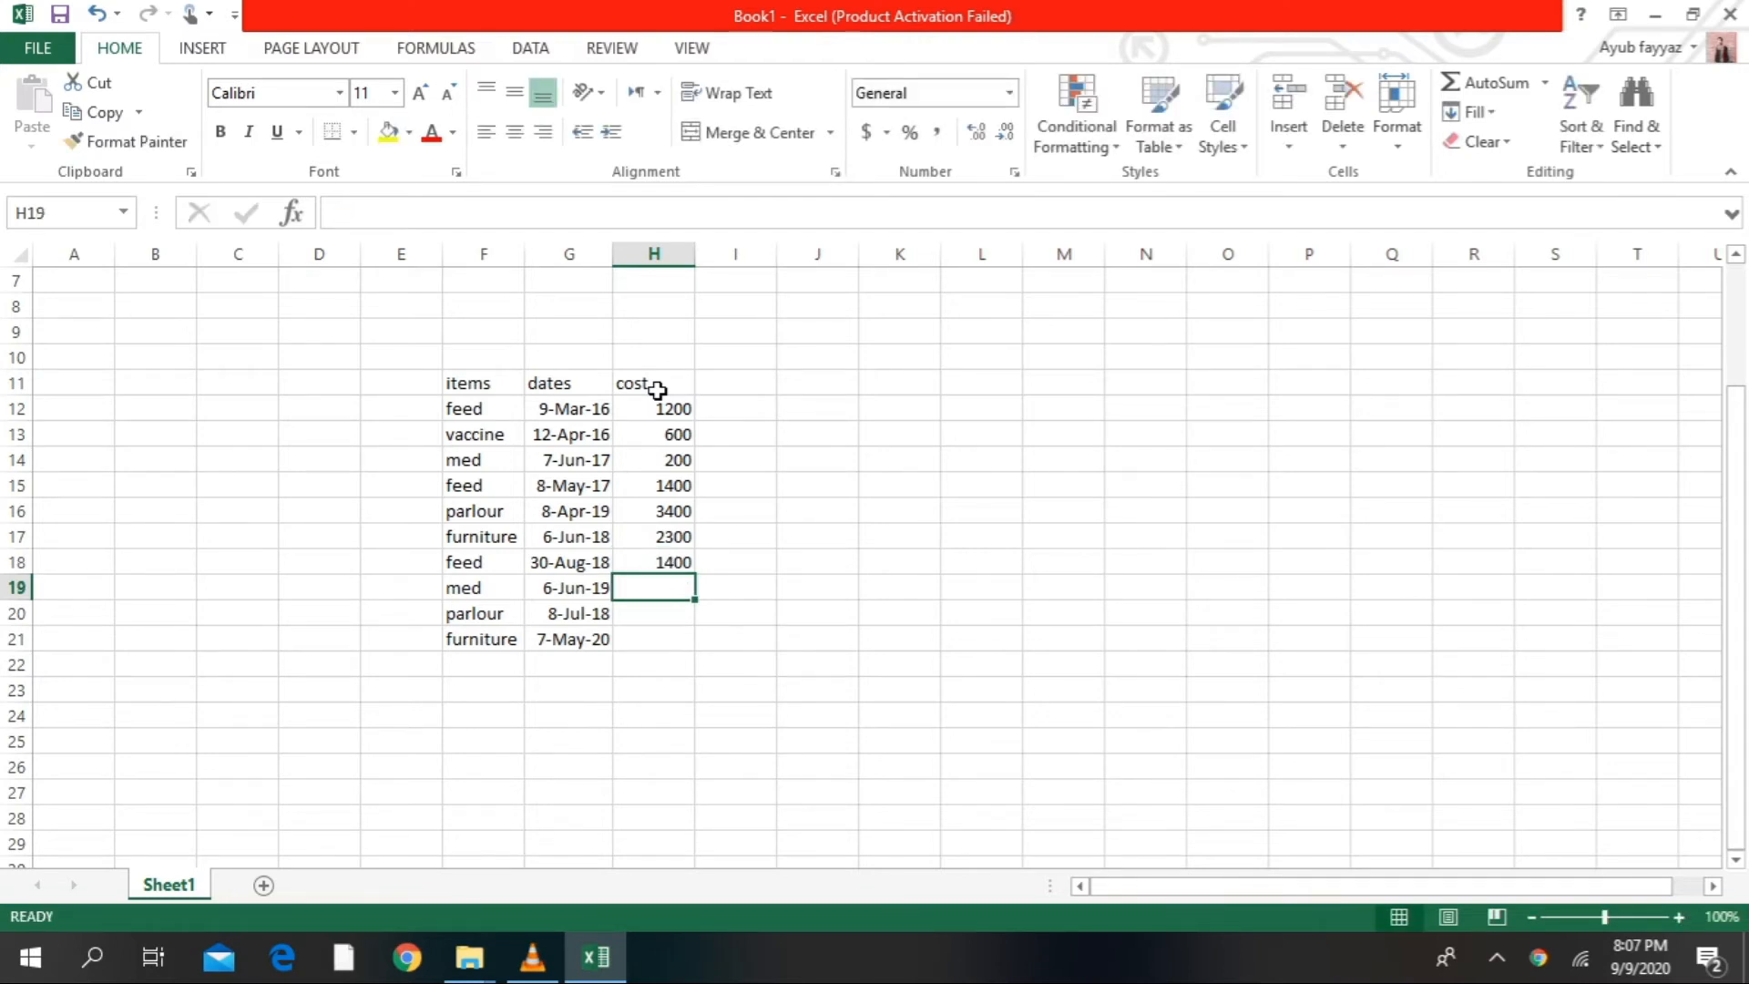
- Complete the cost column with 300, 6500 and 6700 in cells H19 to H21
type("300")
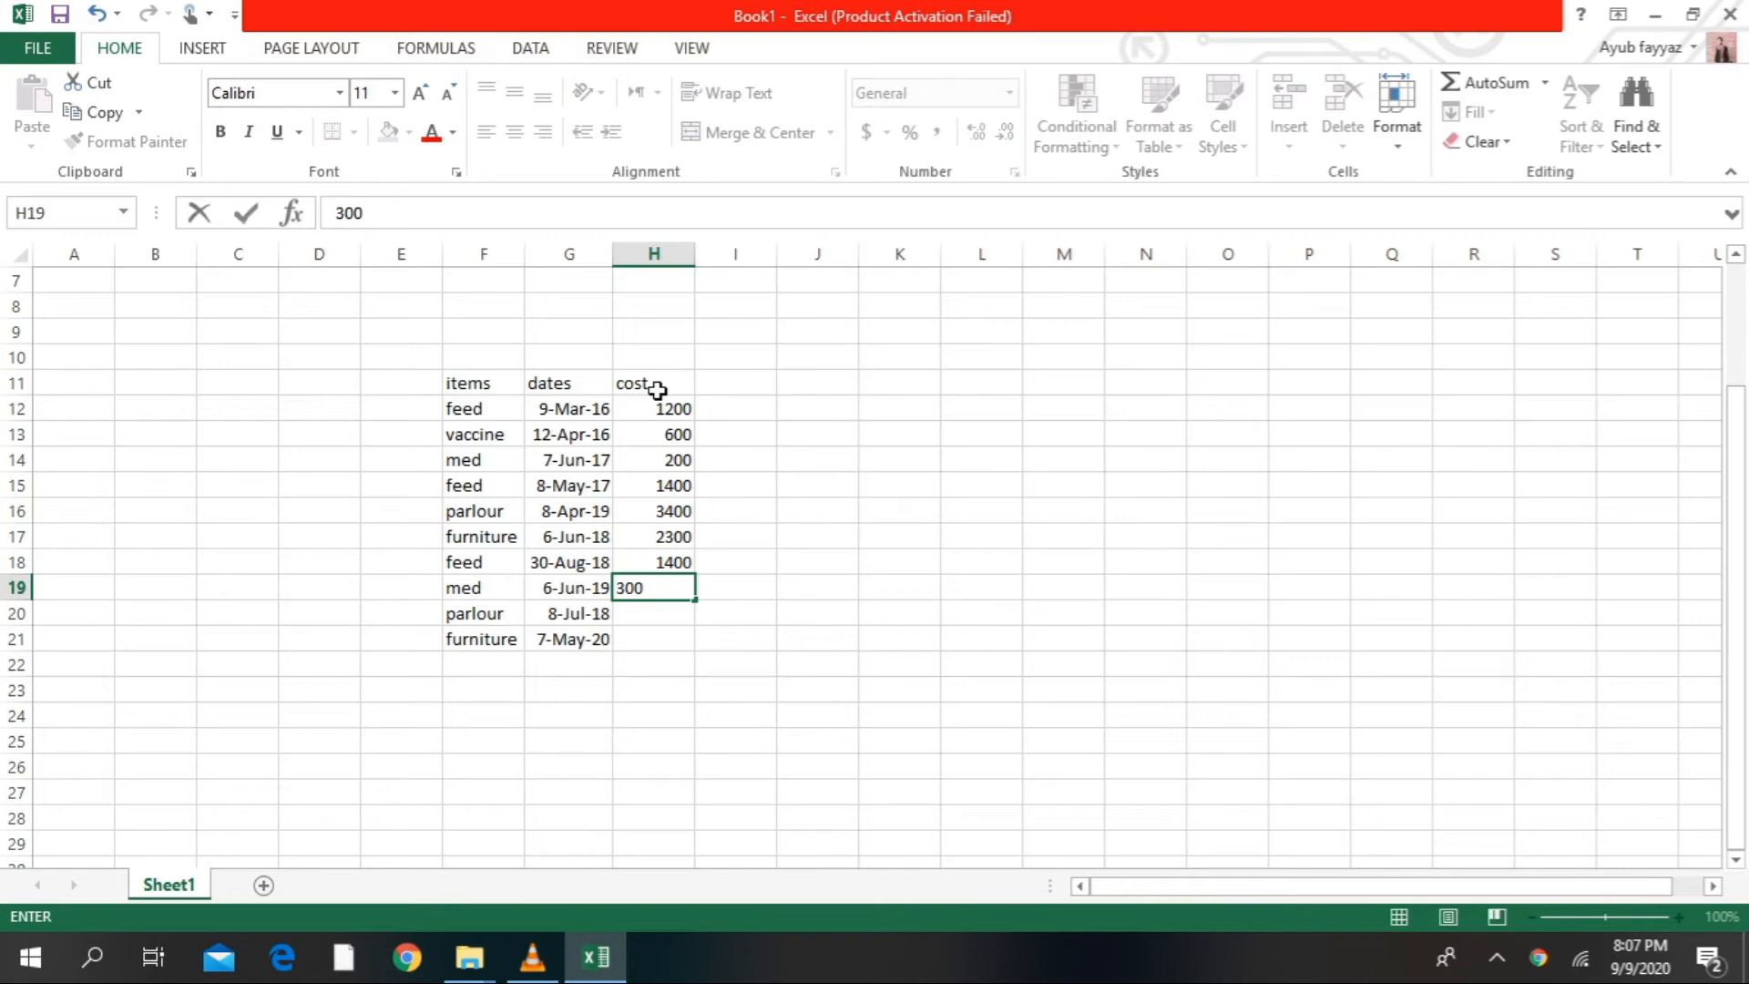
key("Return")
type("6500")
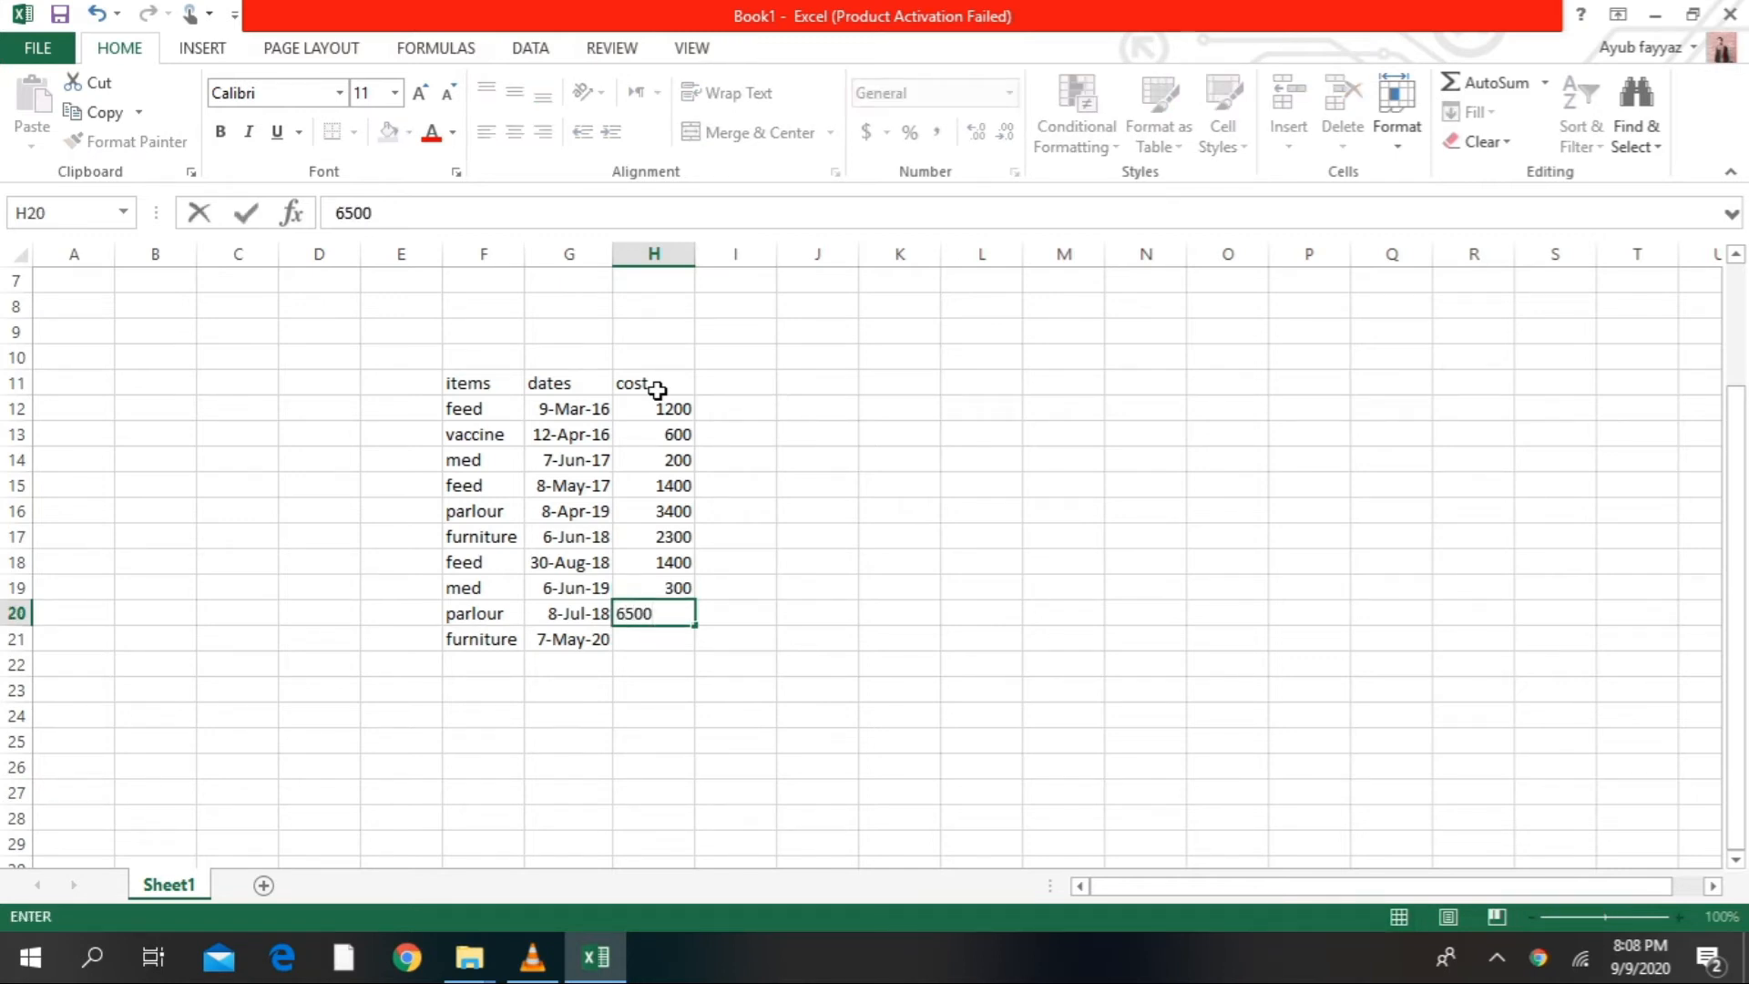
key("Return")
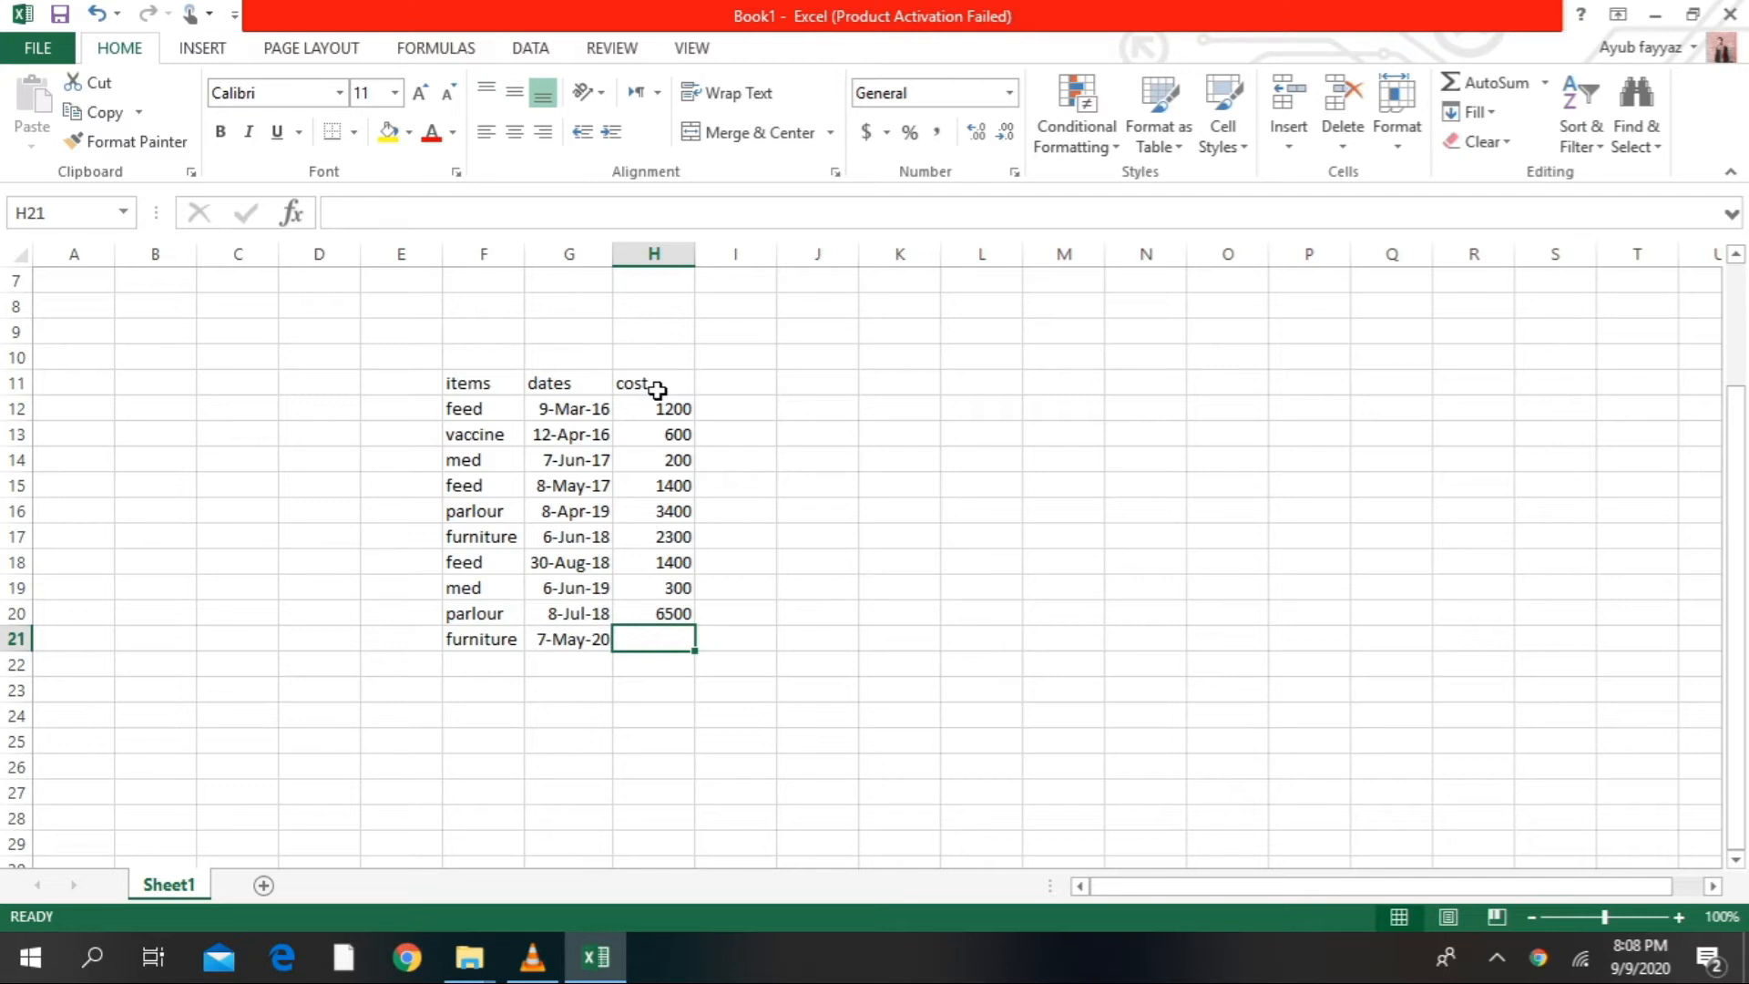
type("6700")
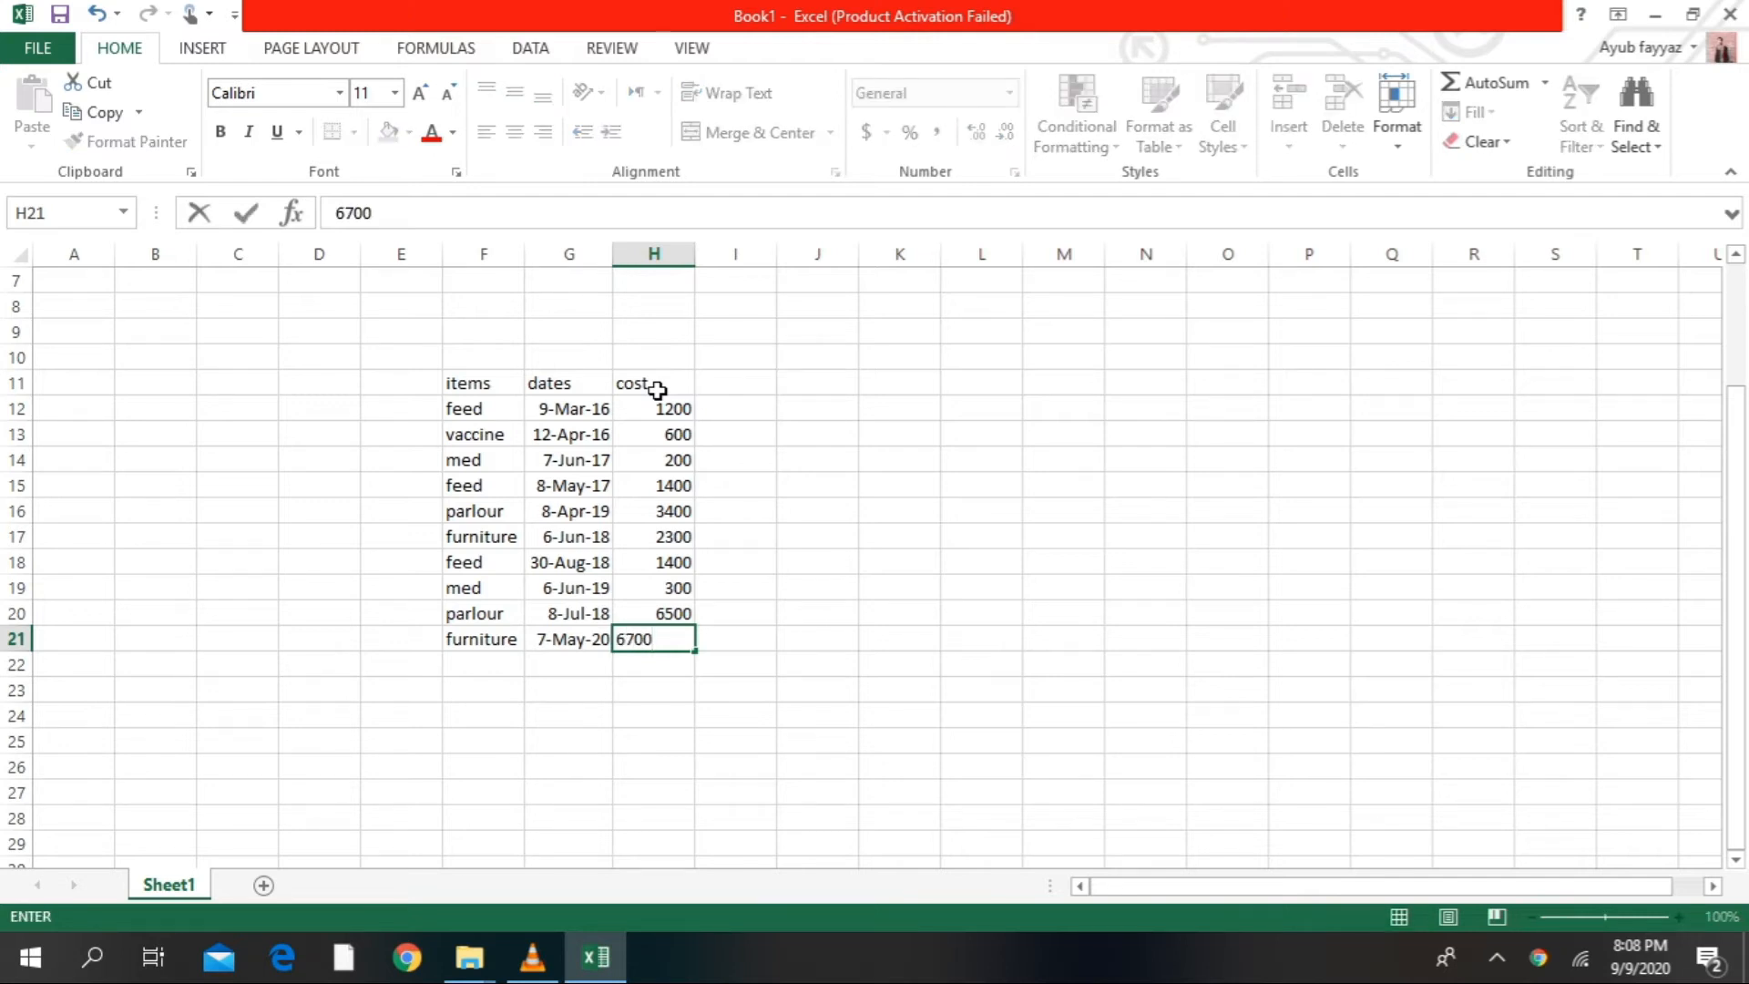
key("Return")
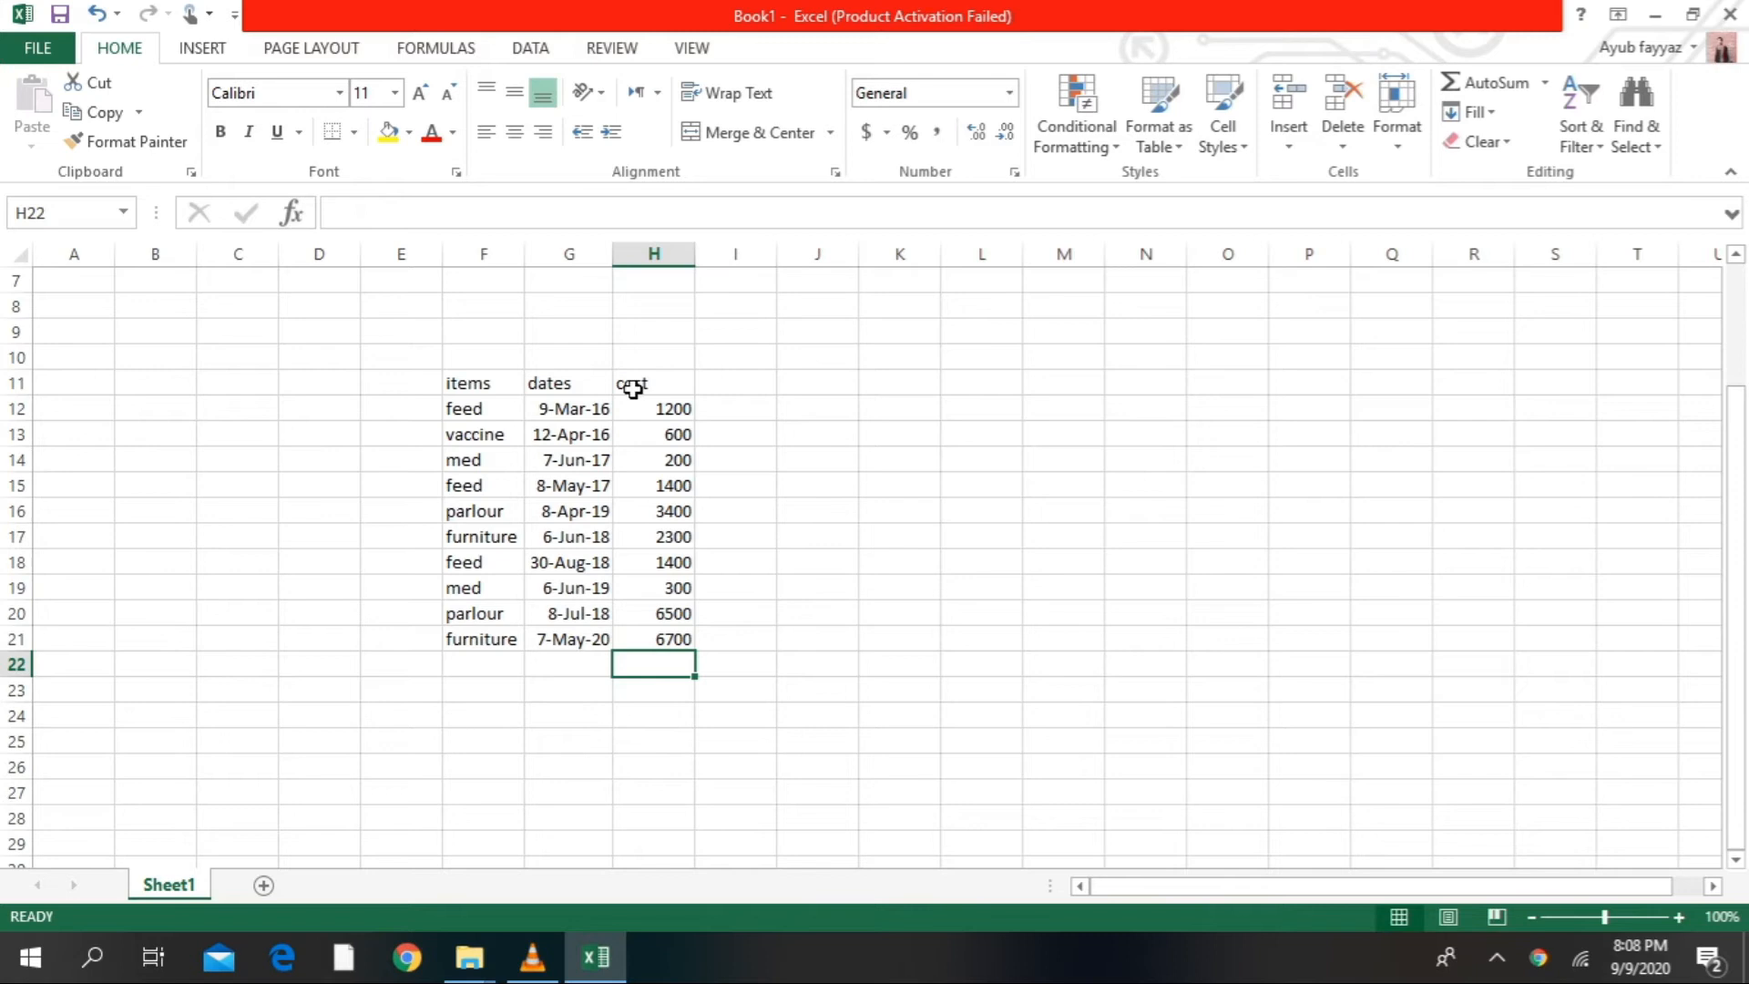
- Apply all borders to the header row F11:H11 and the data F12:H21, and widen columns F to H
left_click_drag(445, 381, 671, 375)
left_click(355, 131)
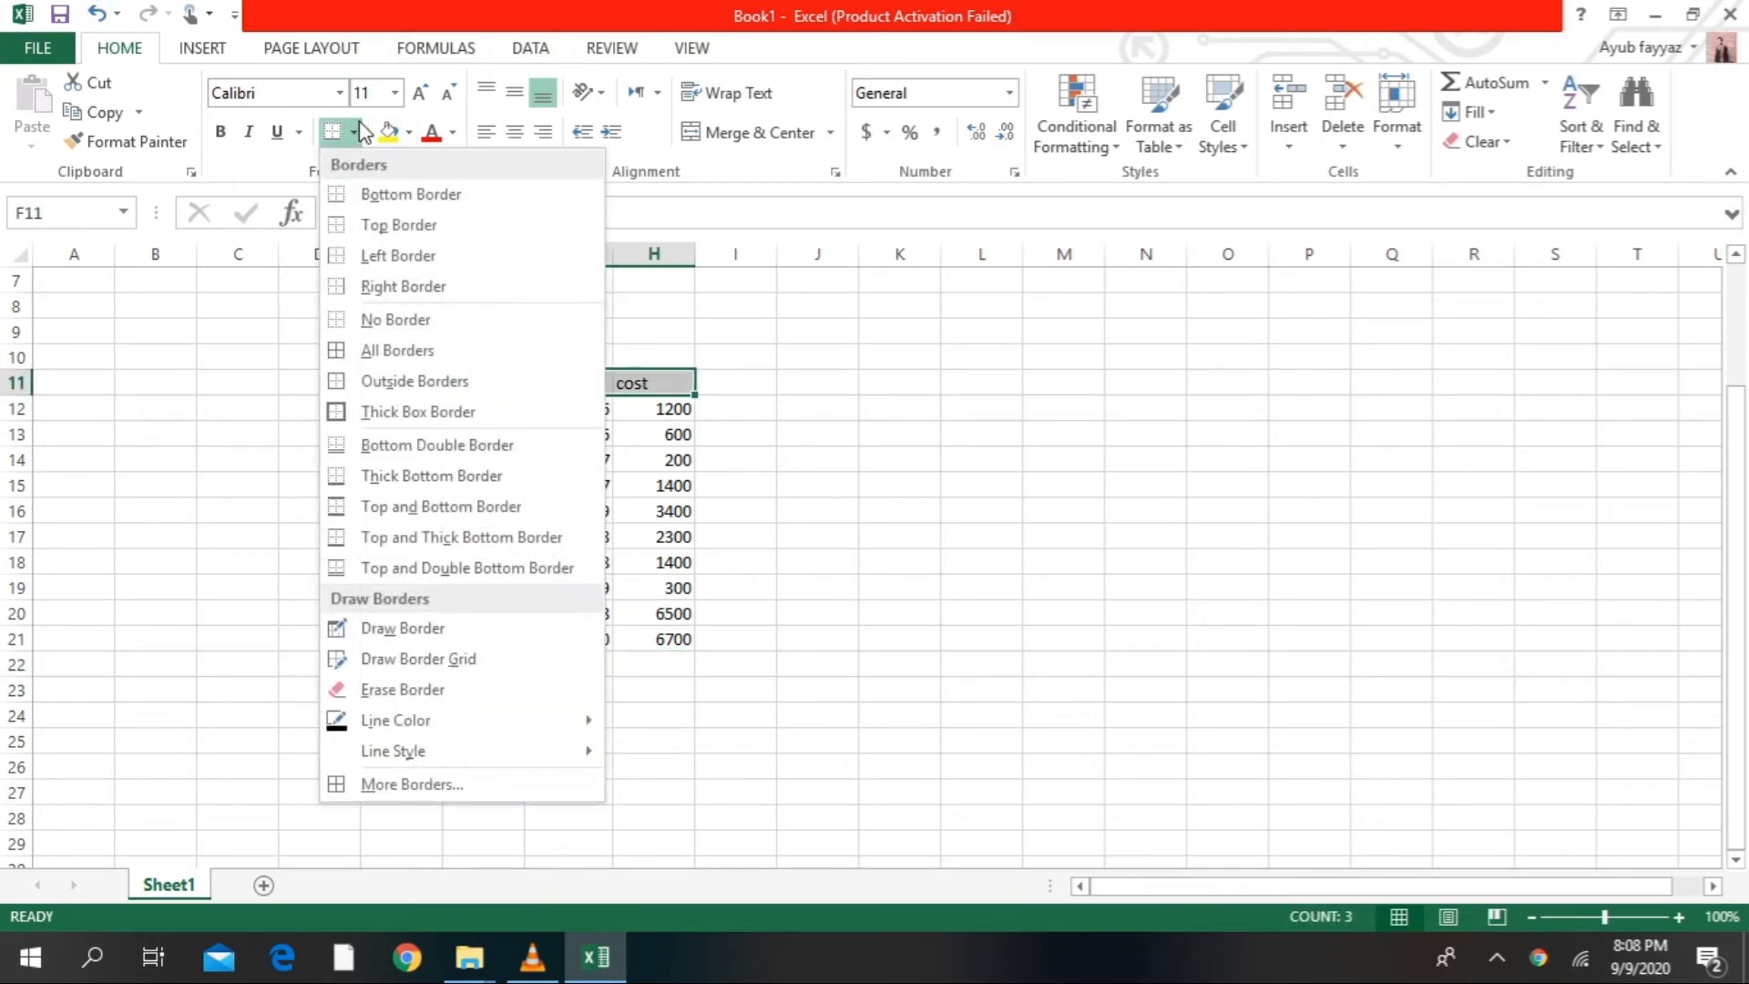
left_click(383, 351)
left_click_drag(460, 418, 618, 638)
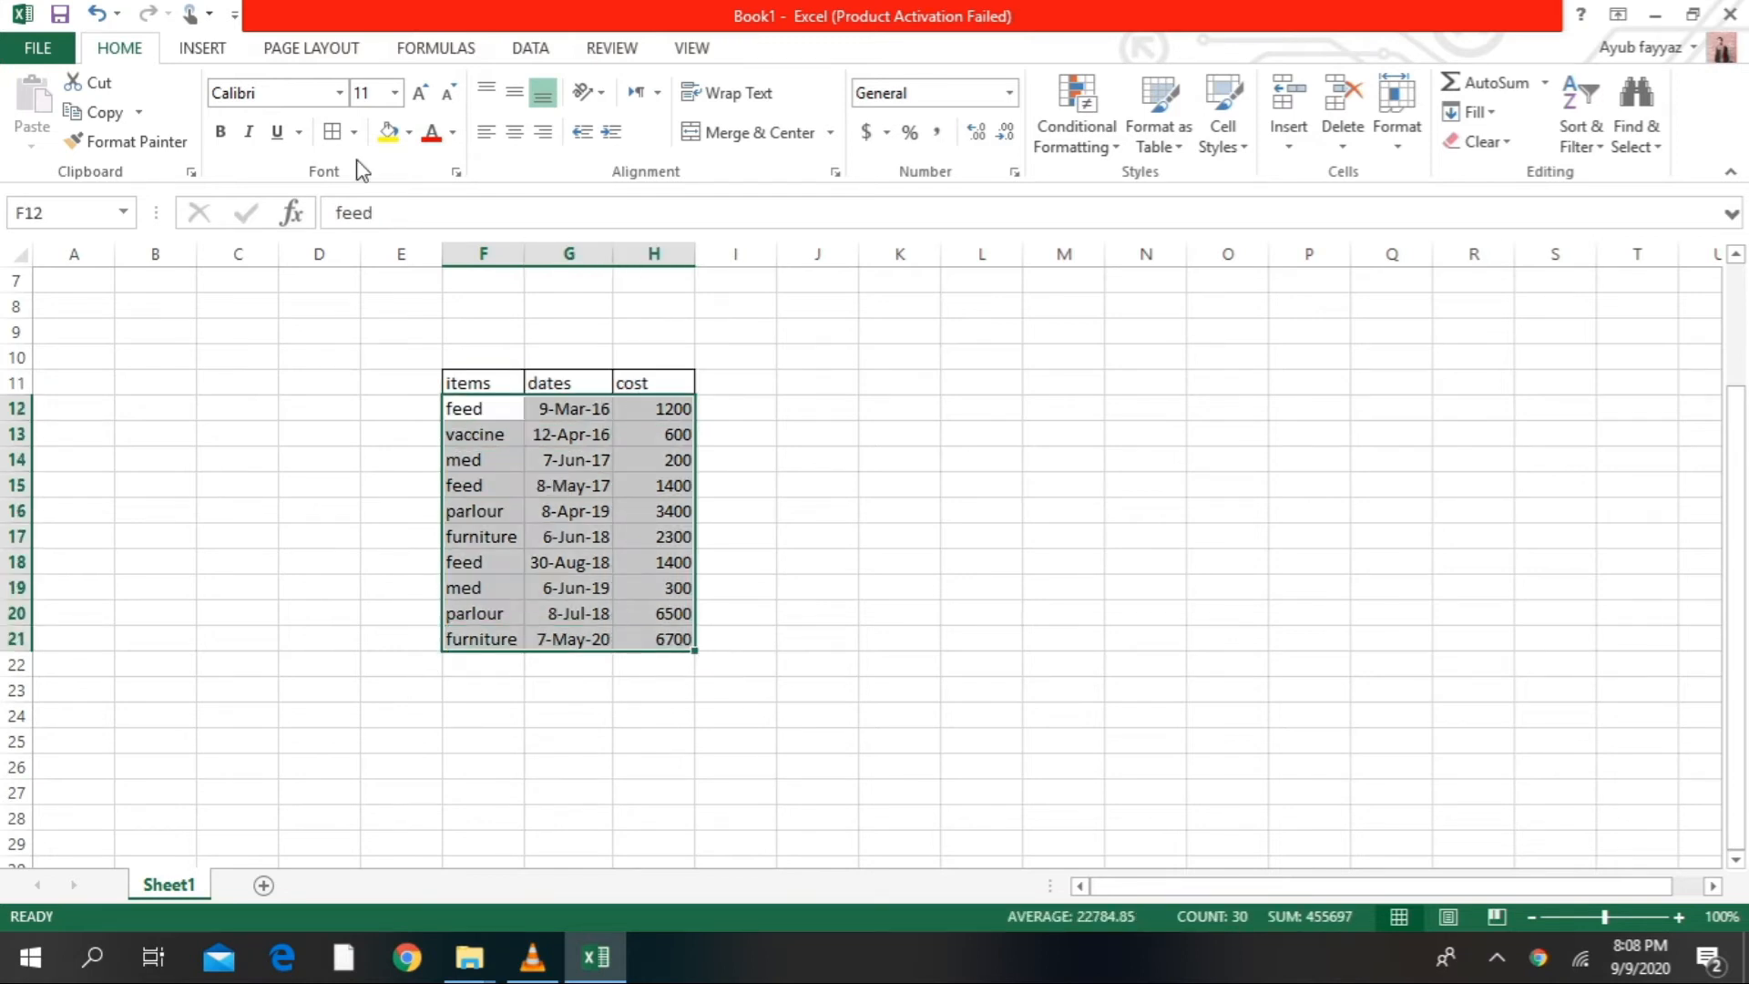
left_click(354, 132)
left_click(382, 353)
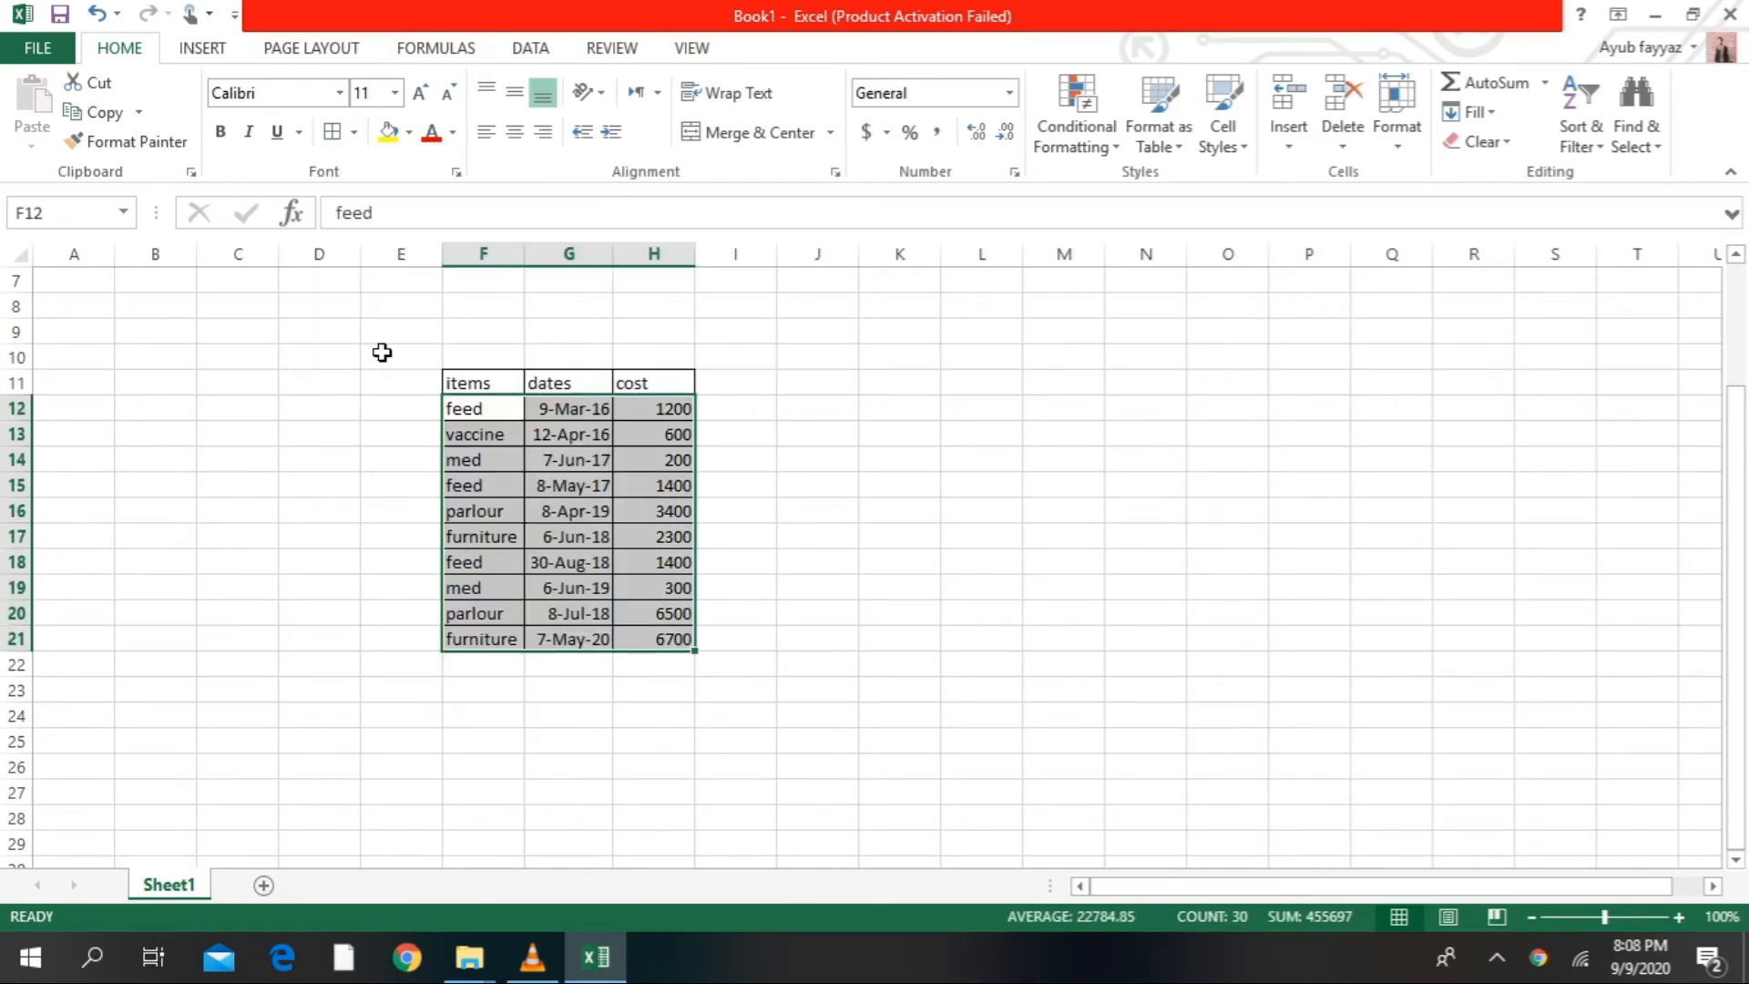
left_click_drag(524, 258, 780, 262)
- Fill the header row F11:H11 with the standard light green colour
left_click_drag(500, 383, 688, 375)
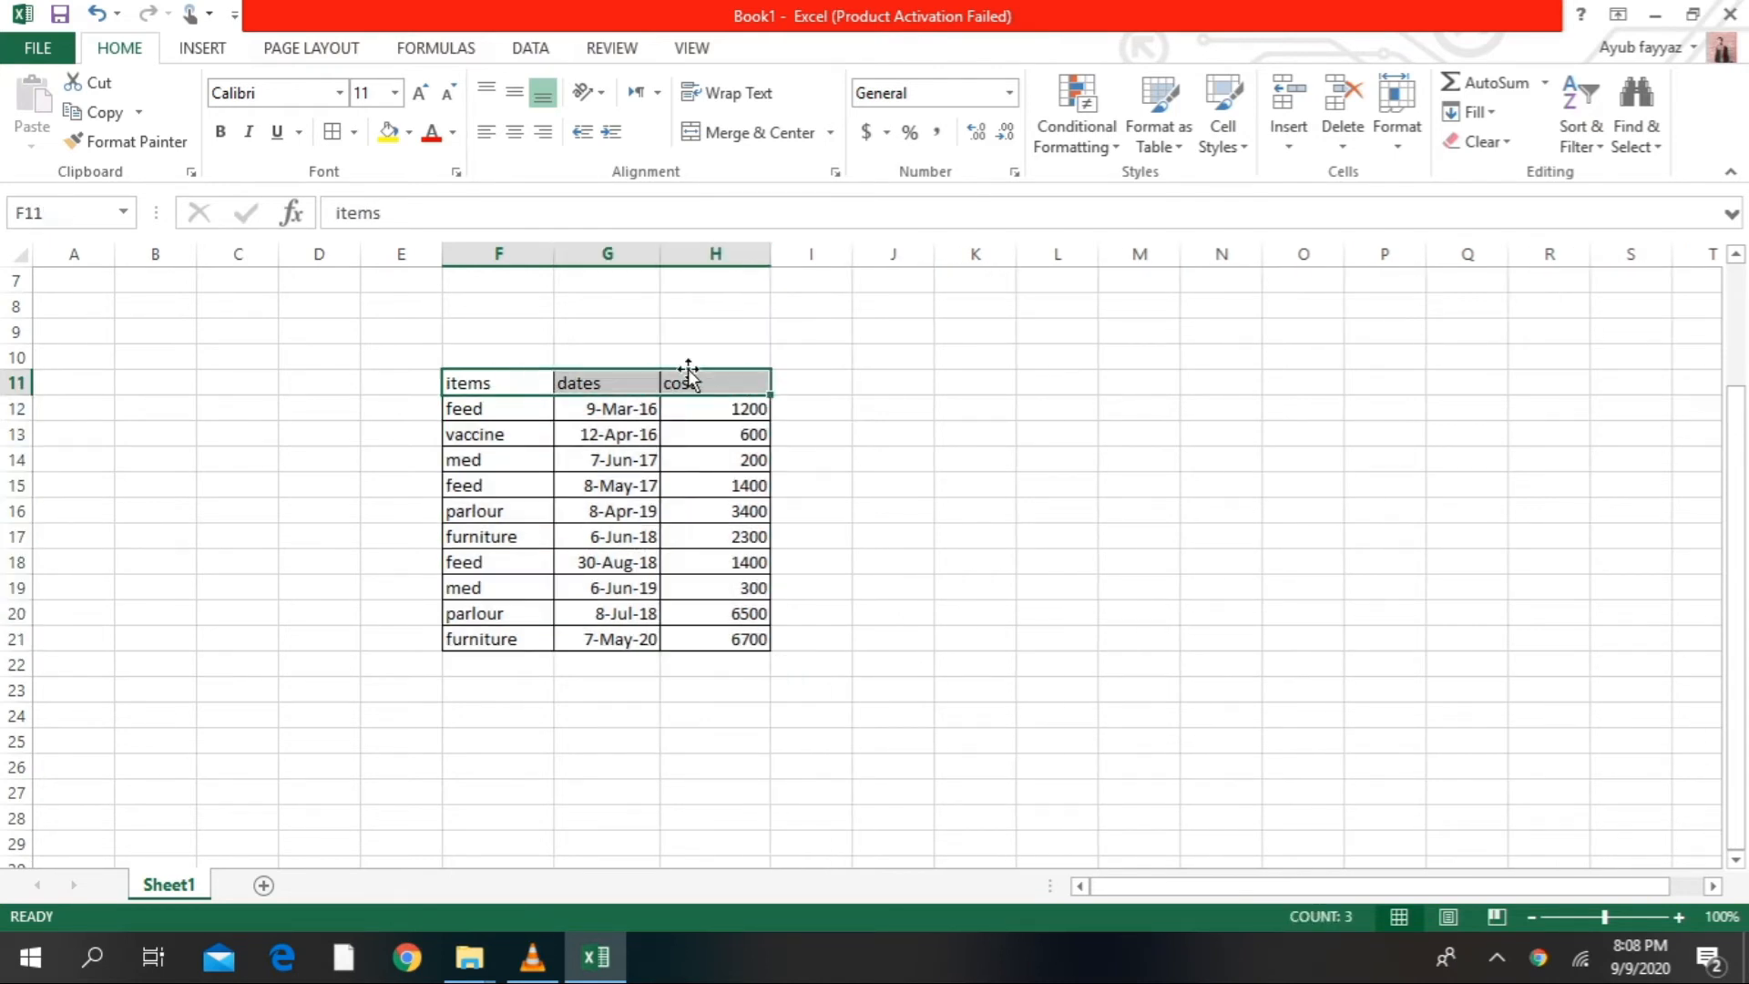
left_click(409, 133)
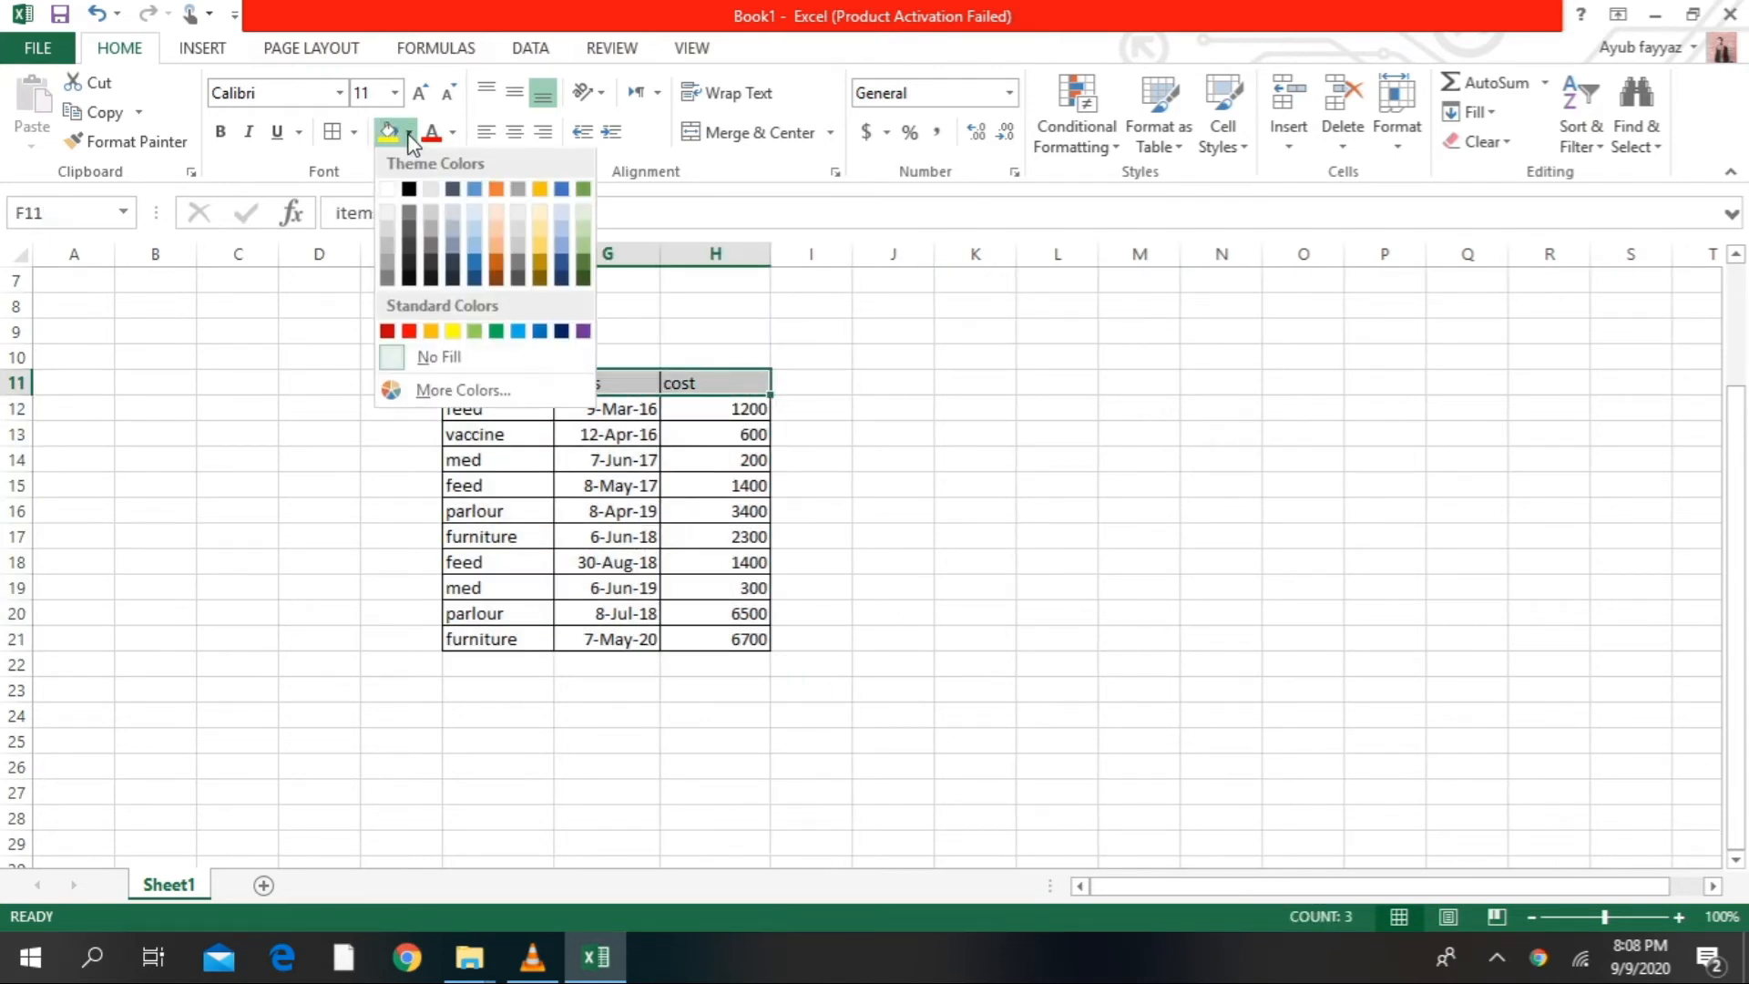
left_click(475, 332)
left_click(875, 360)
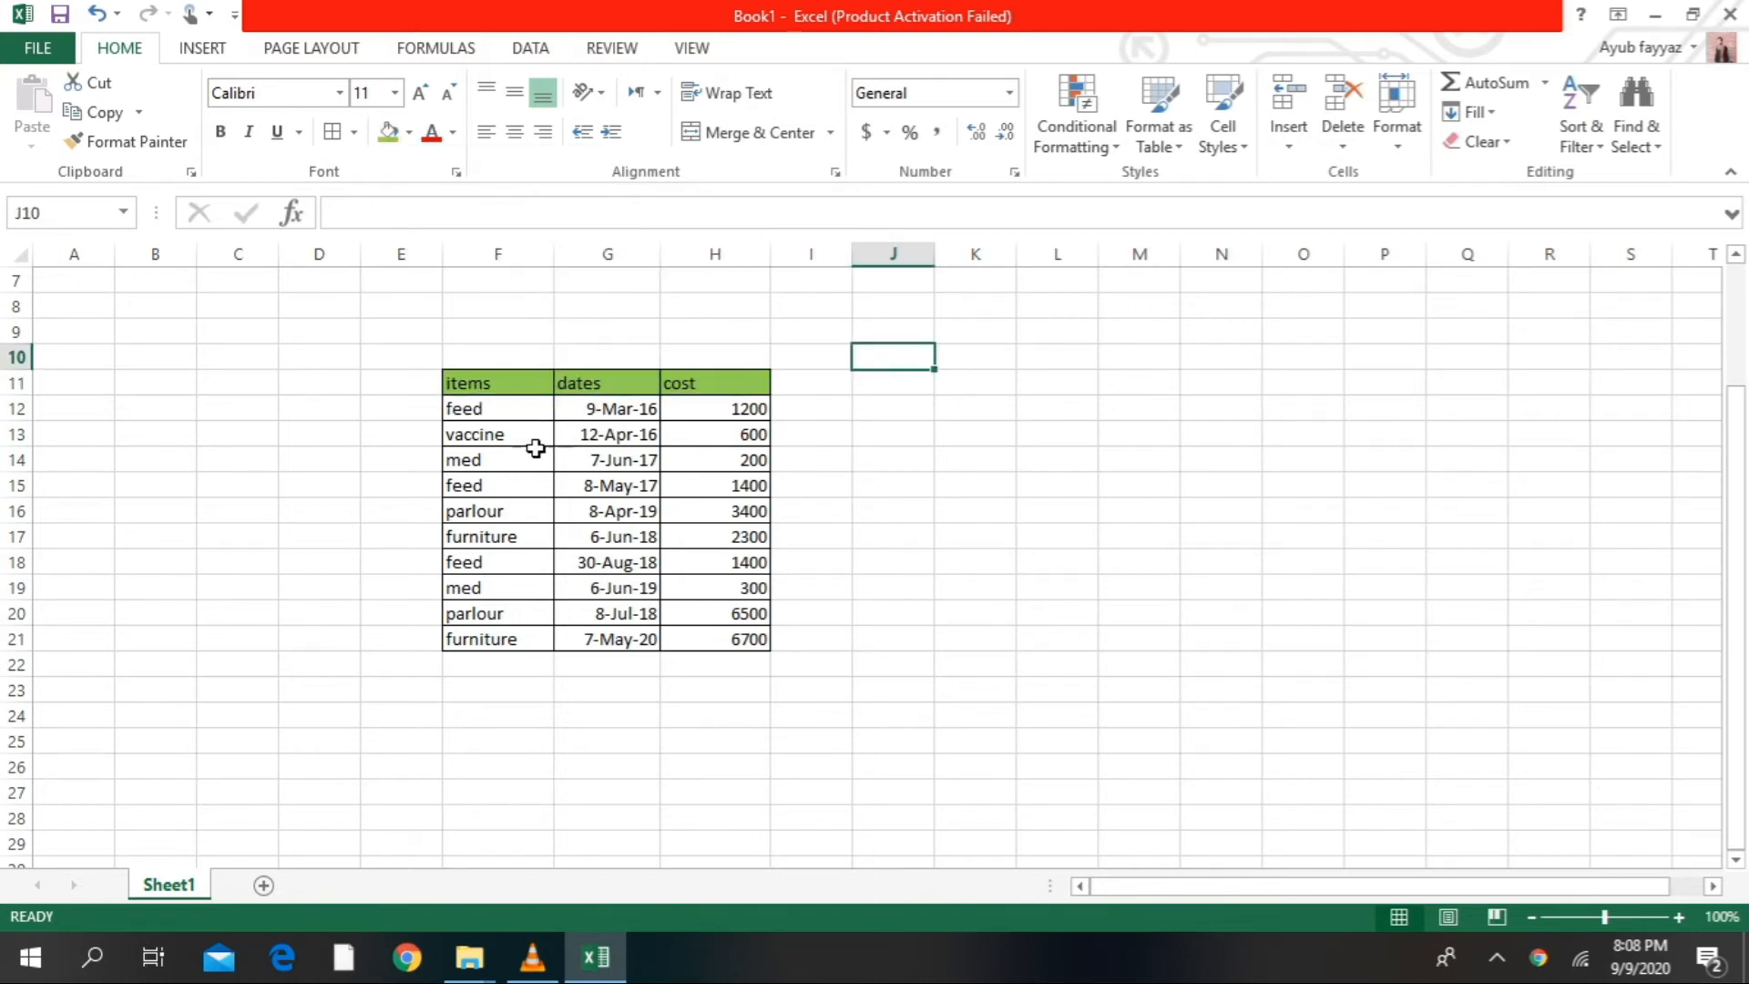
- Enter the labels "cost of feed" in cell F25 and "cost of med" in cell F28
left_click(531, 484)
left_click(481, 439)
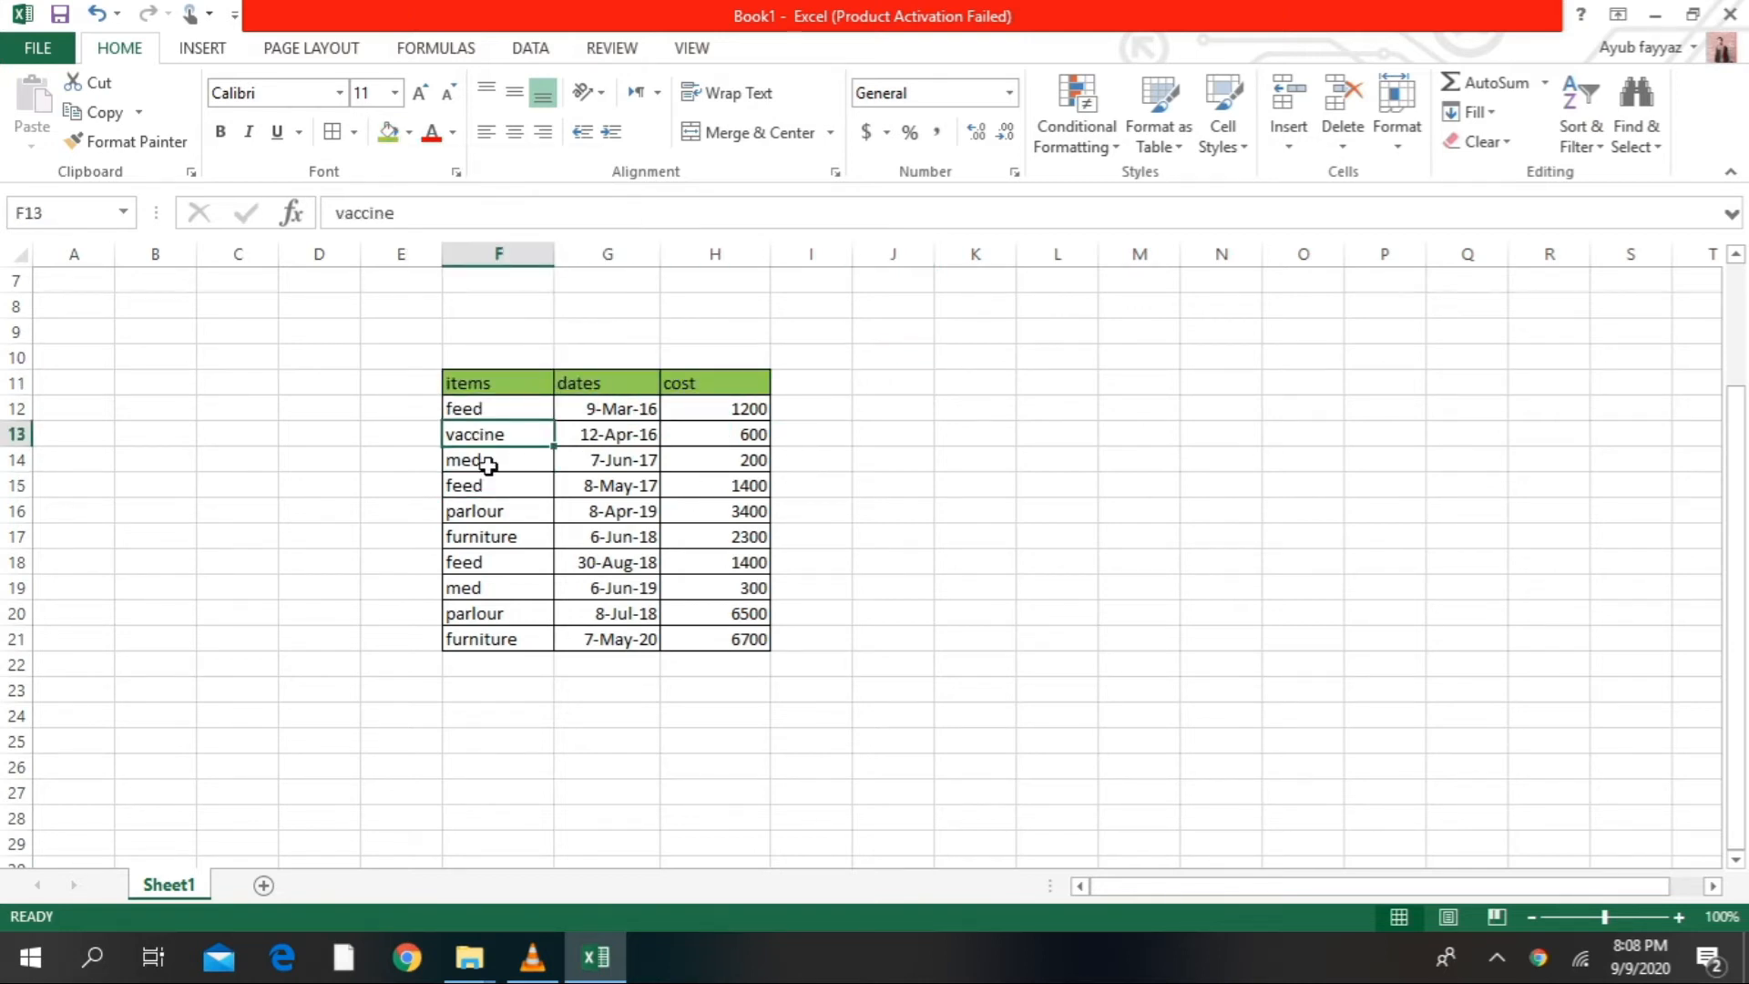
scroll(1107, 604, "down", 1)
left_click(493, 654)
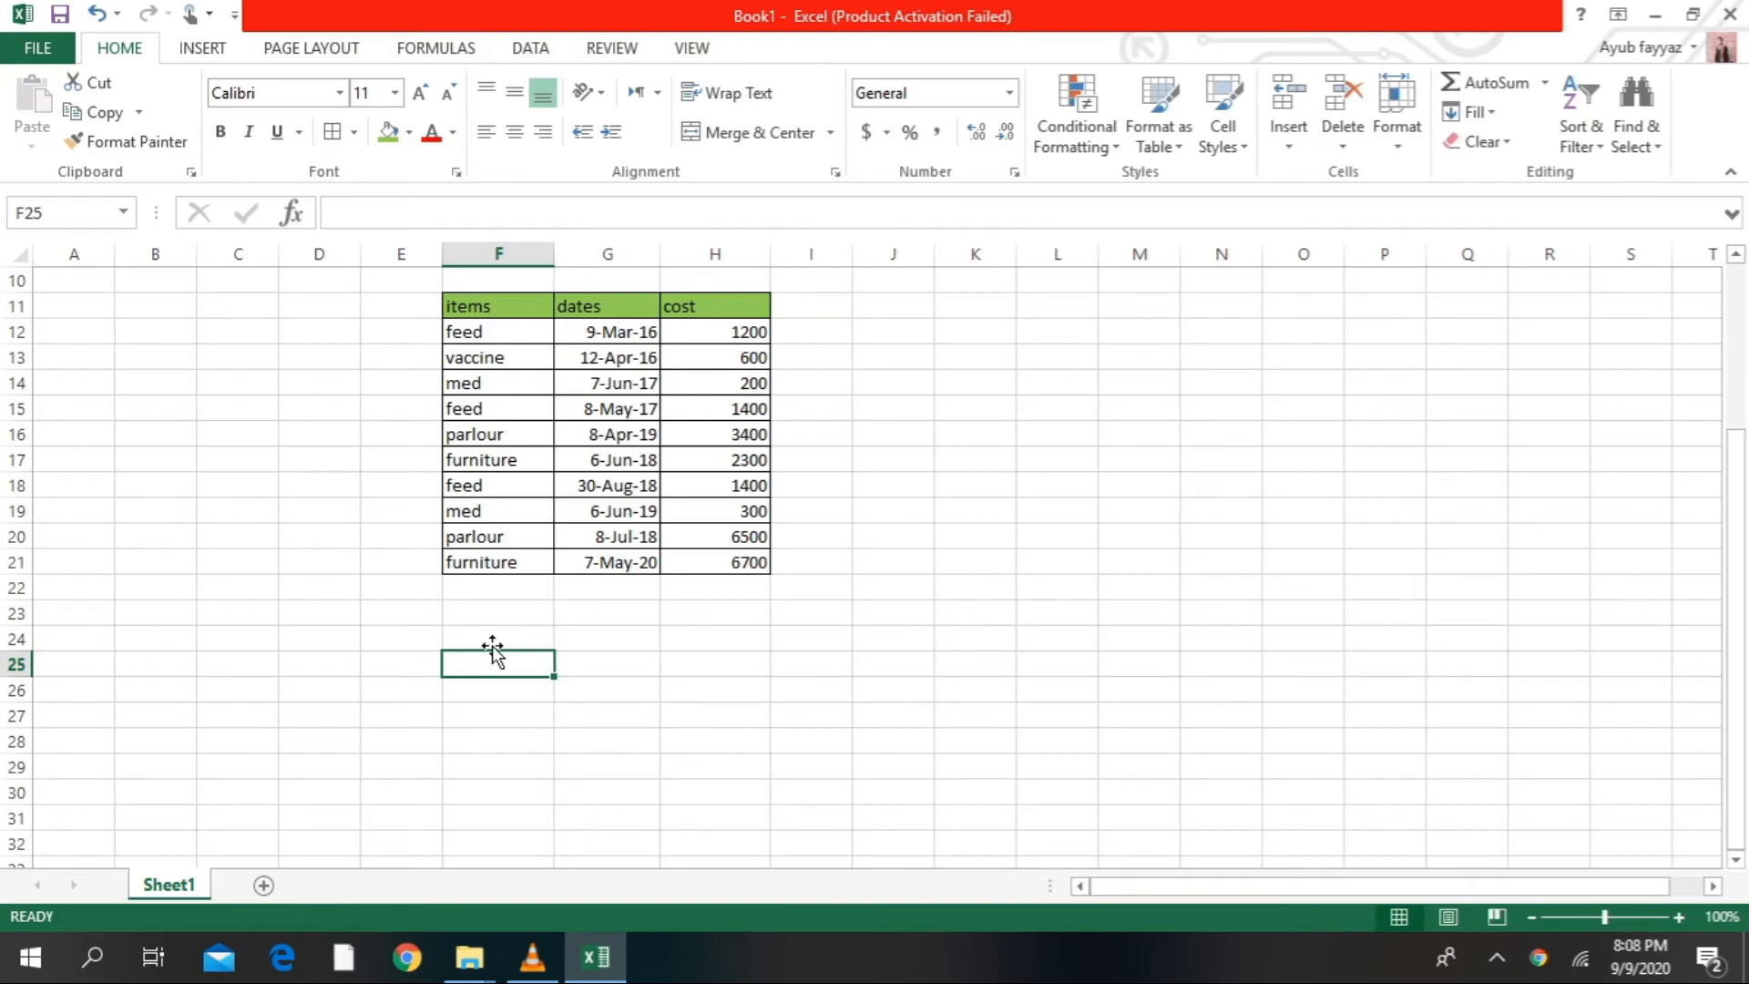
type("cost of")
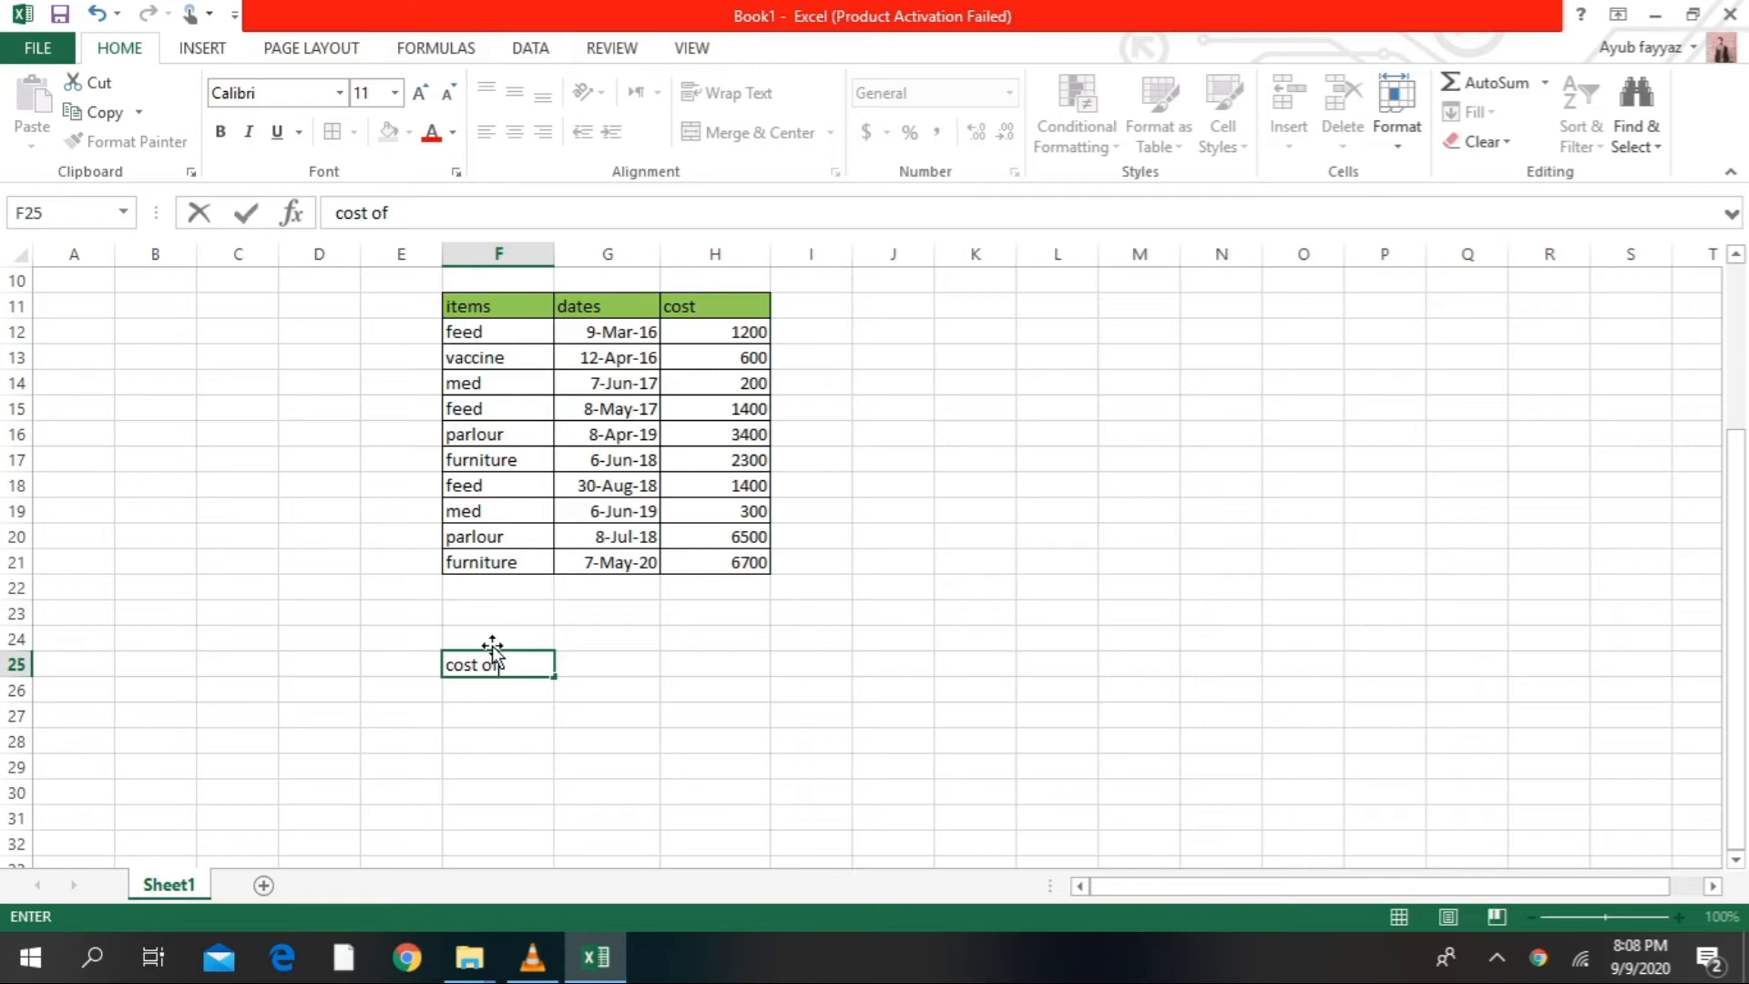
type(" feed")
left_click(504, 734)
type("cost")
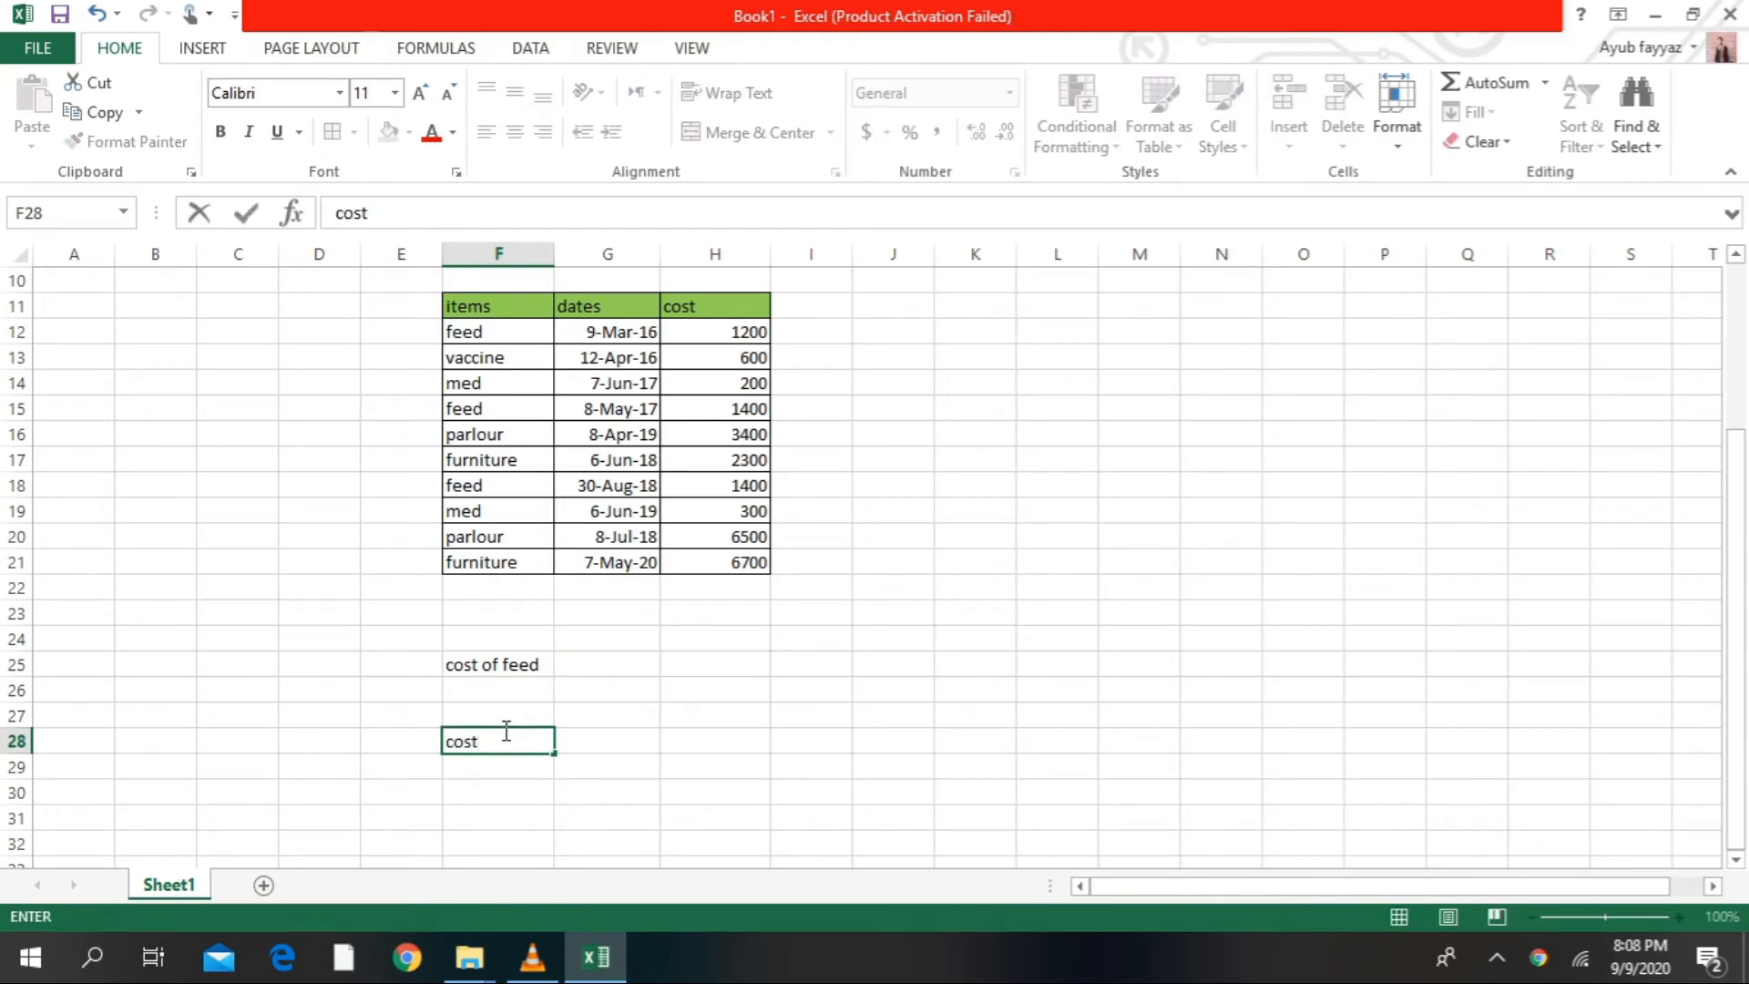
type(" of med")
- Calculate the cost of feed in cell H25 with the formula =SUMIF(F12:H21,"feed",H12:H21)
left_click(685, 671)
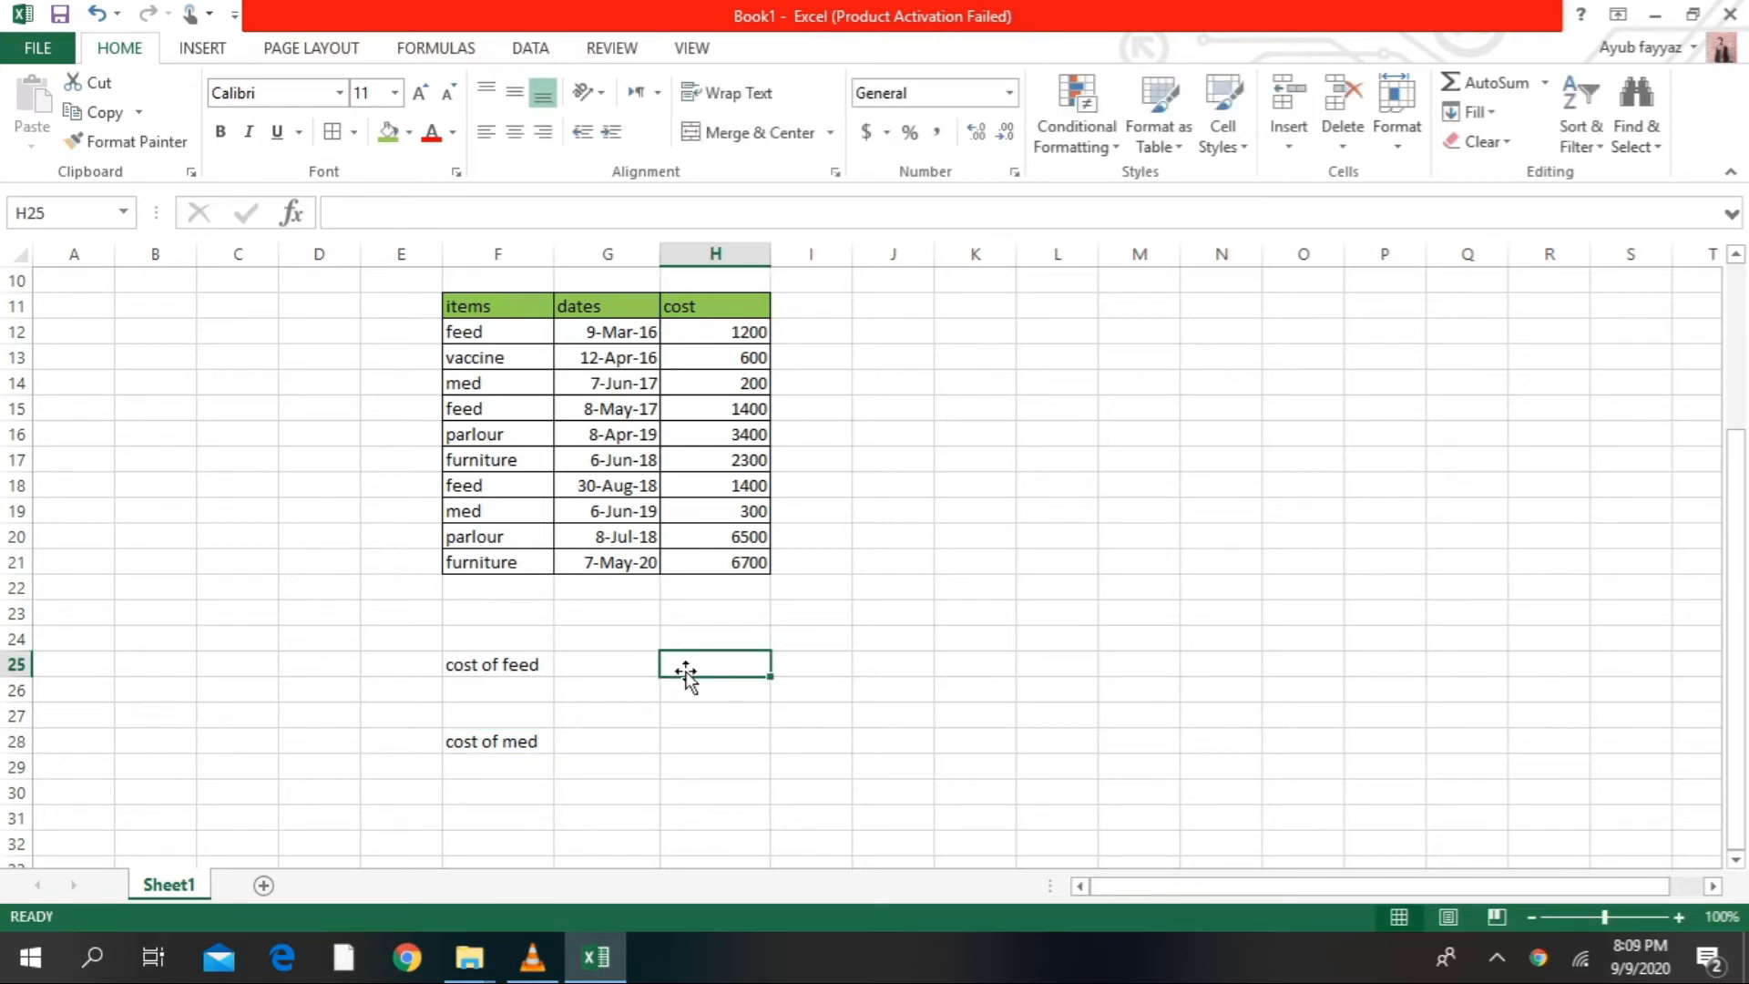
type("=")
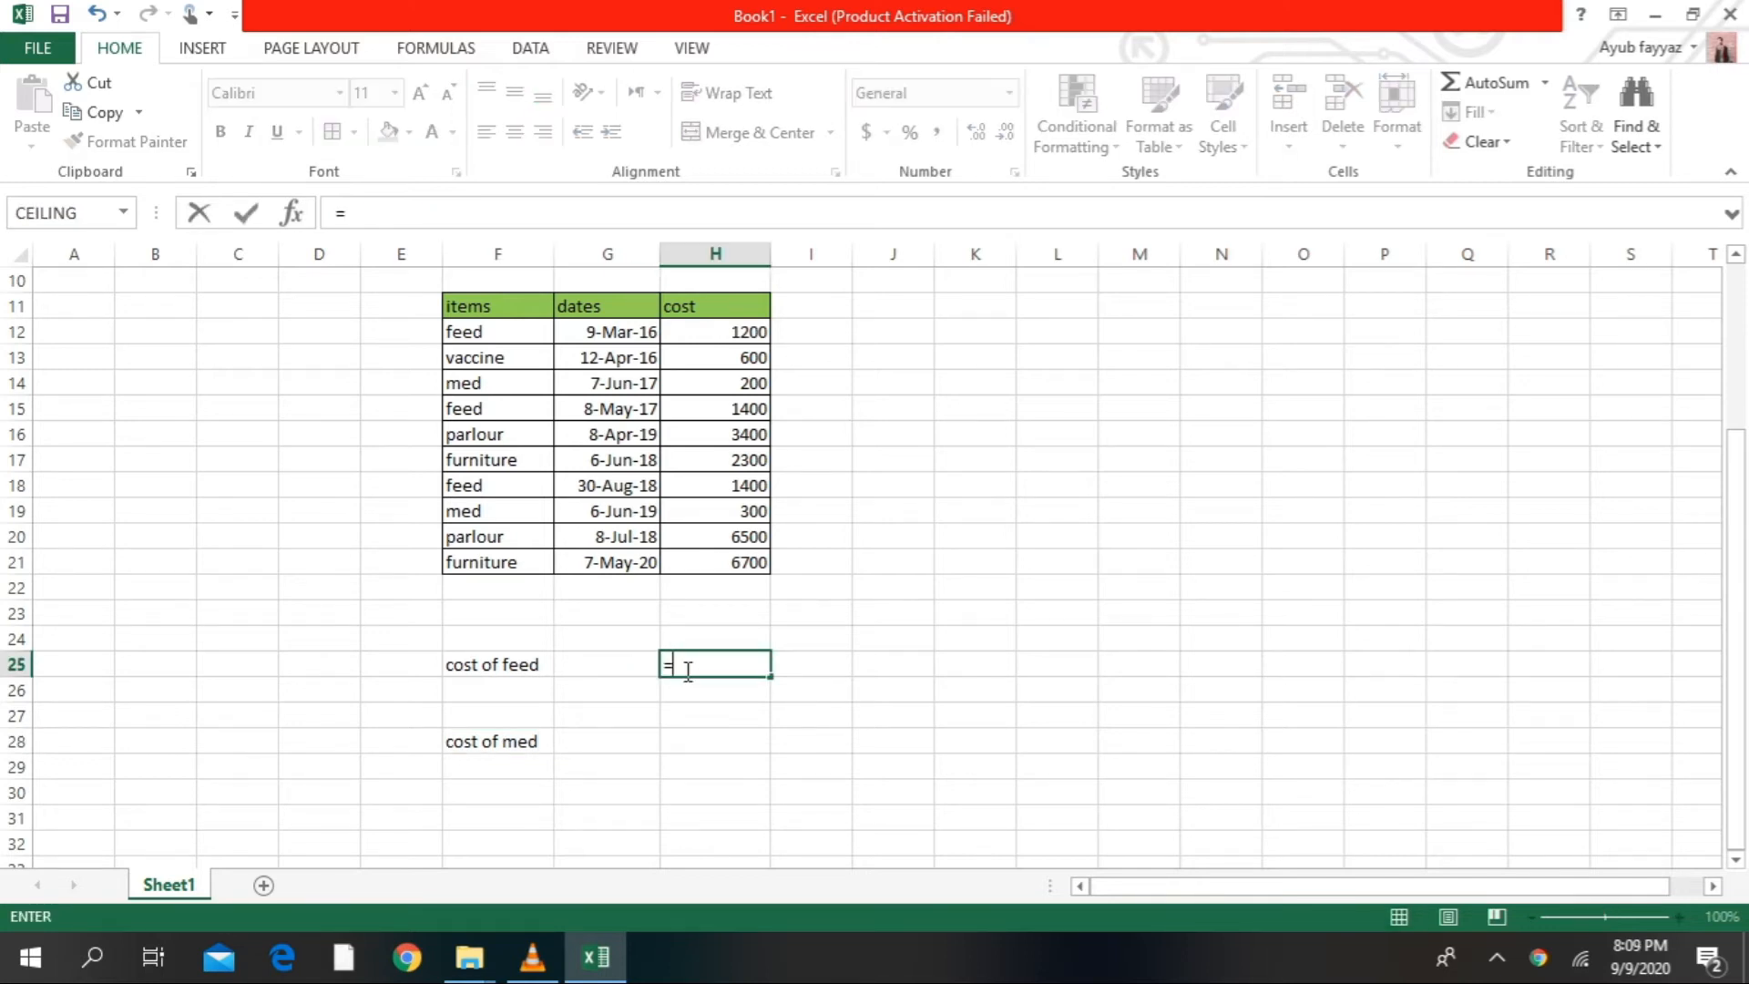
type("su")
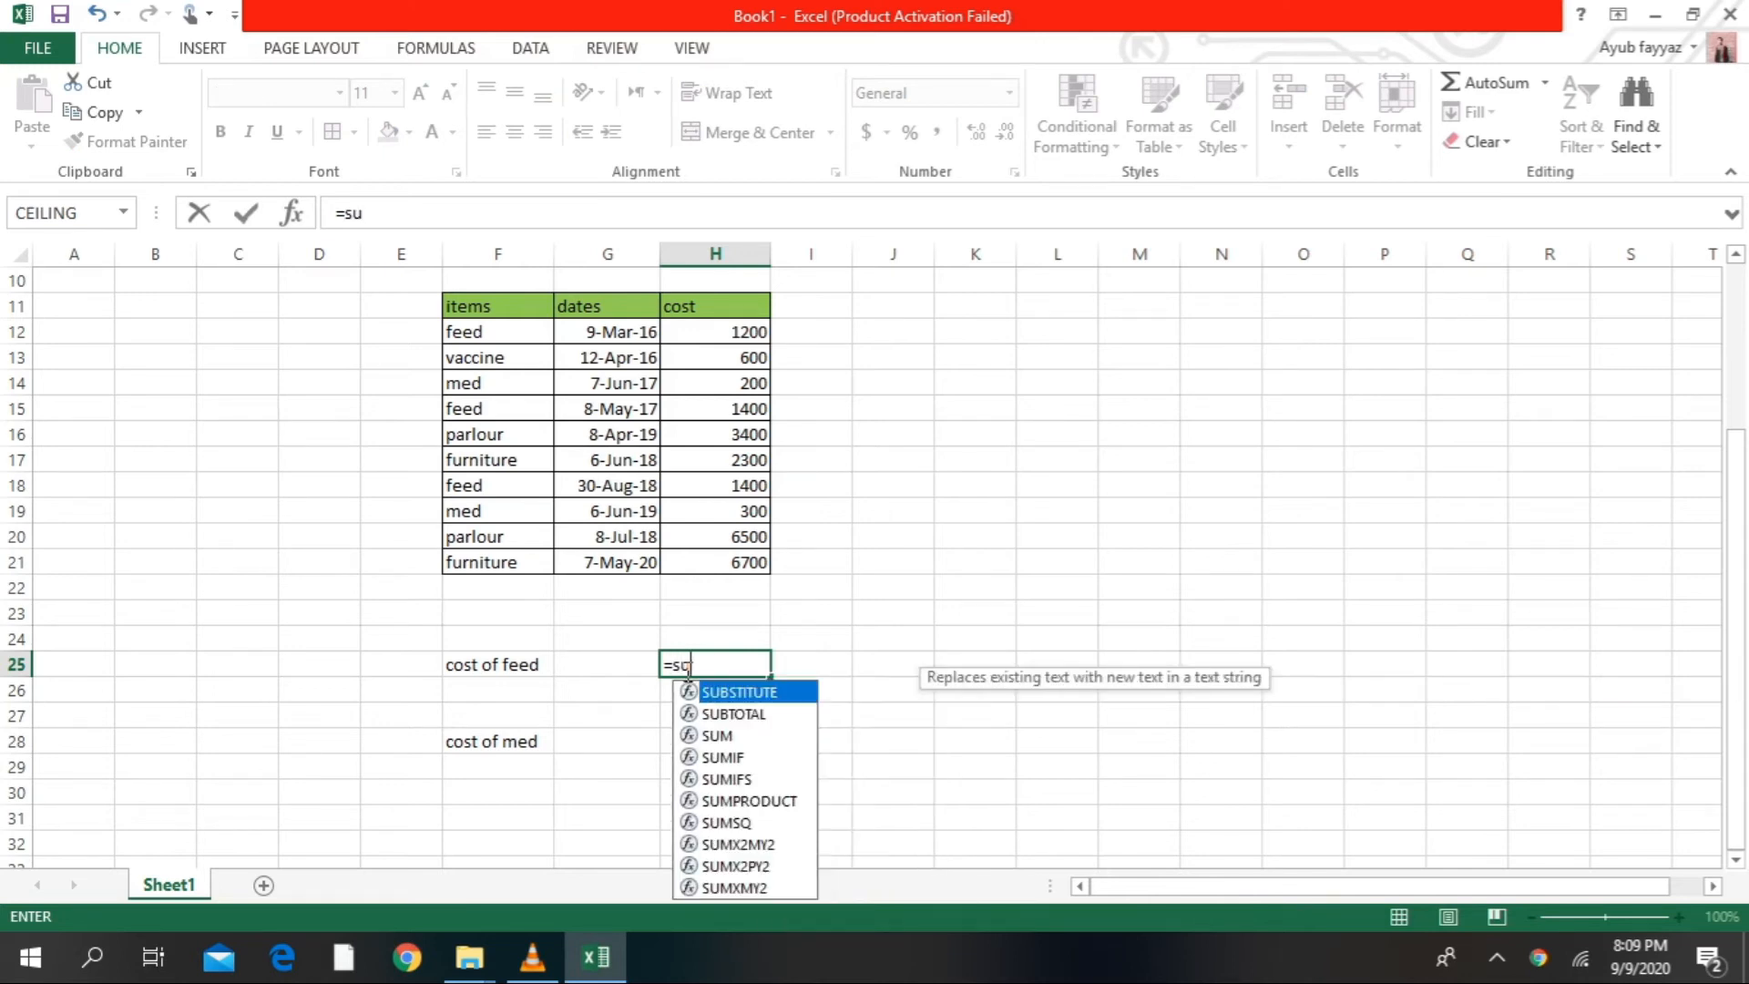
type("mi")
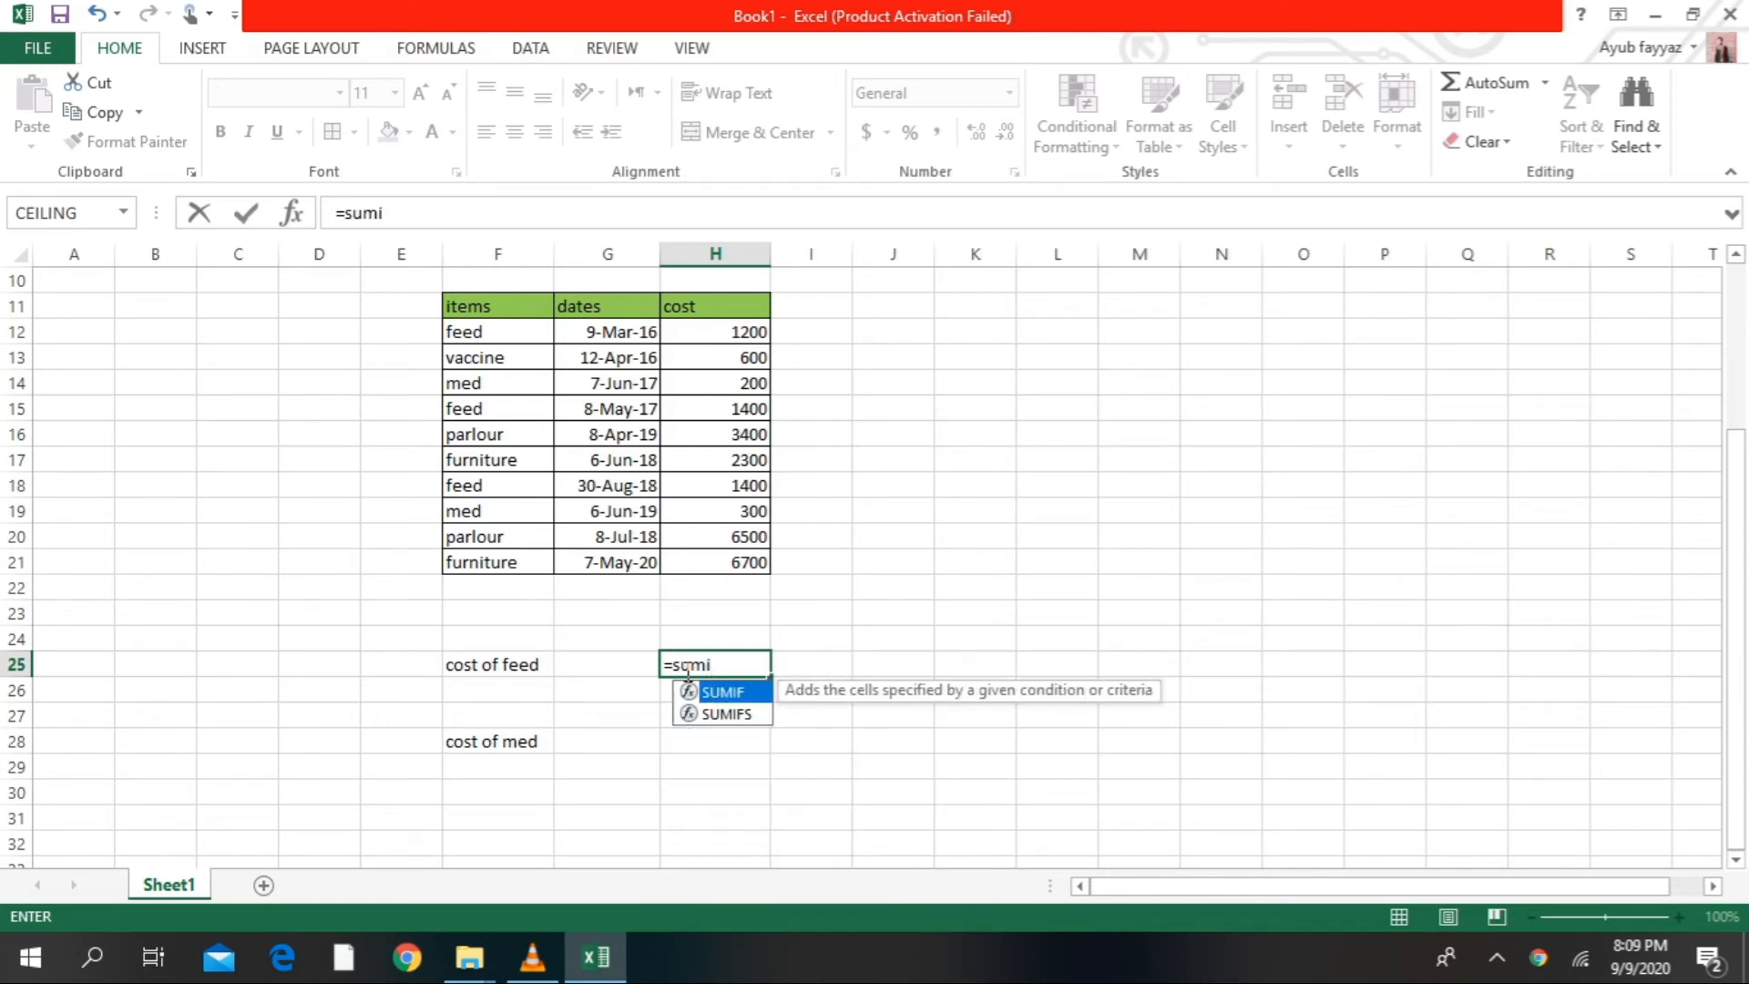
key("Tab")
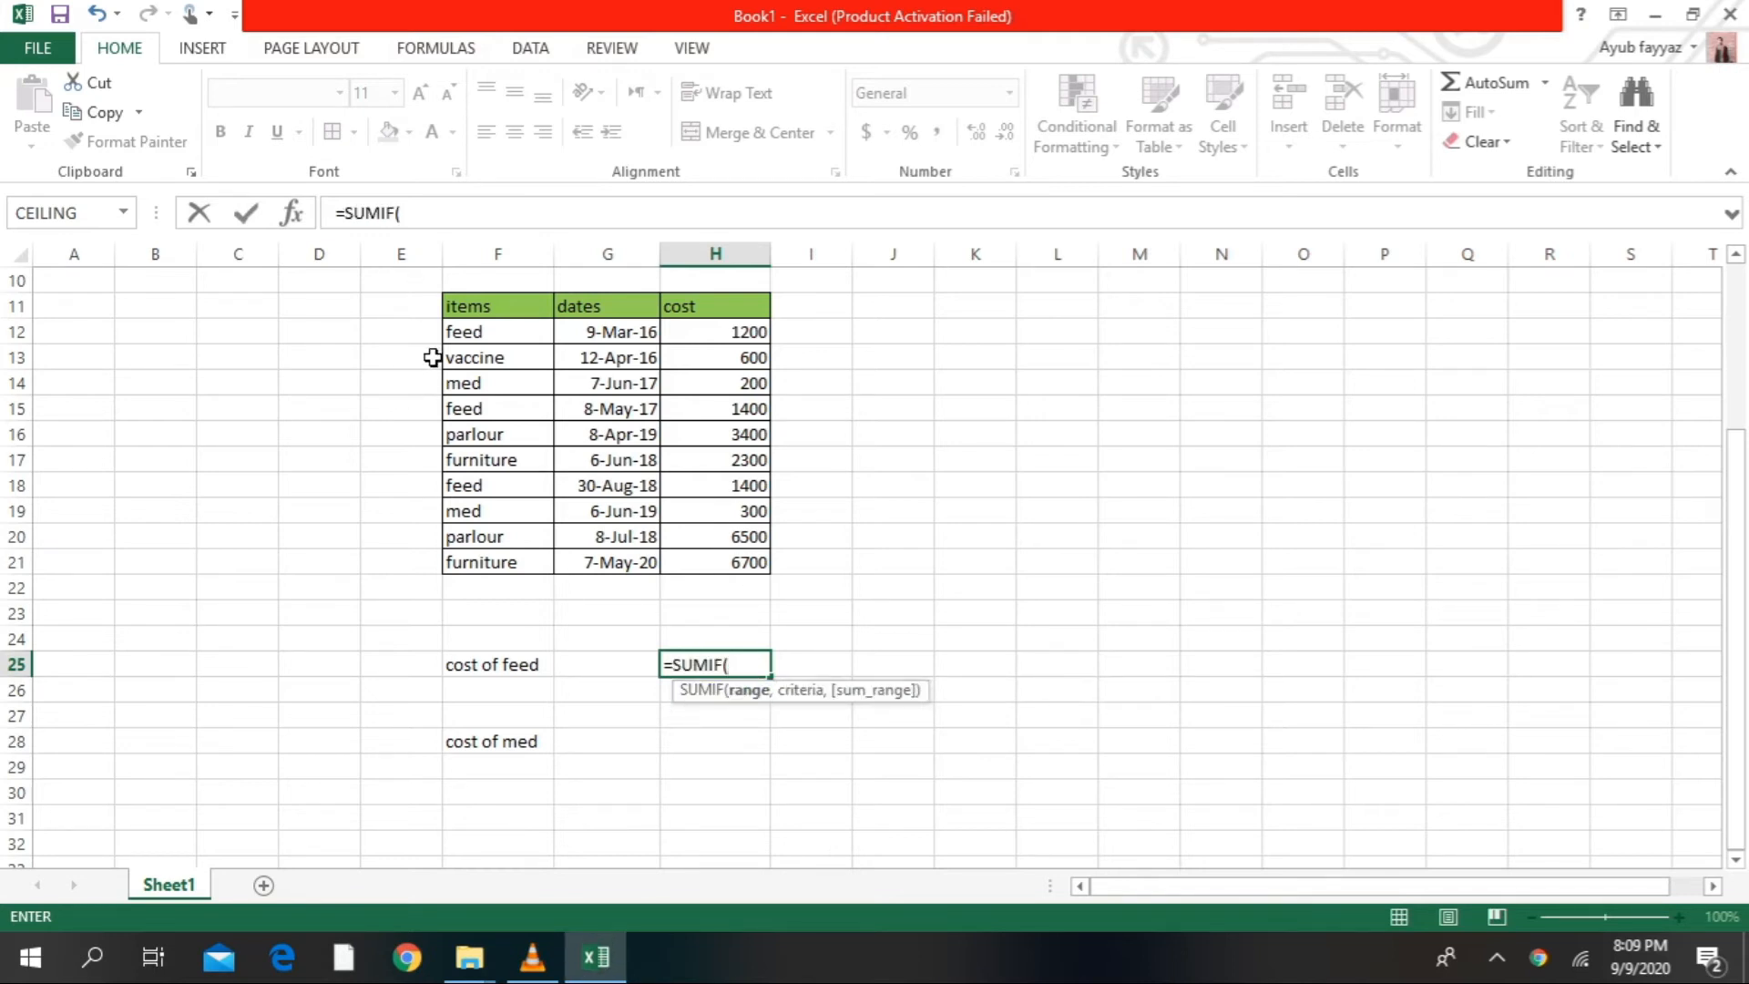
left_click_drag(441, 330, 702, 560)
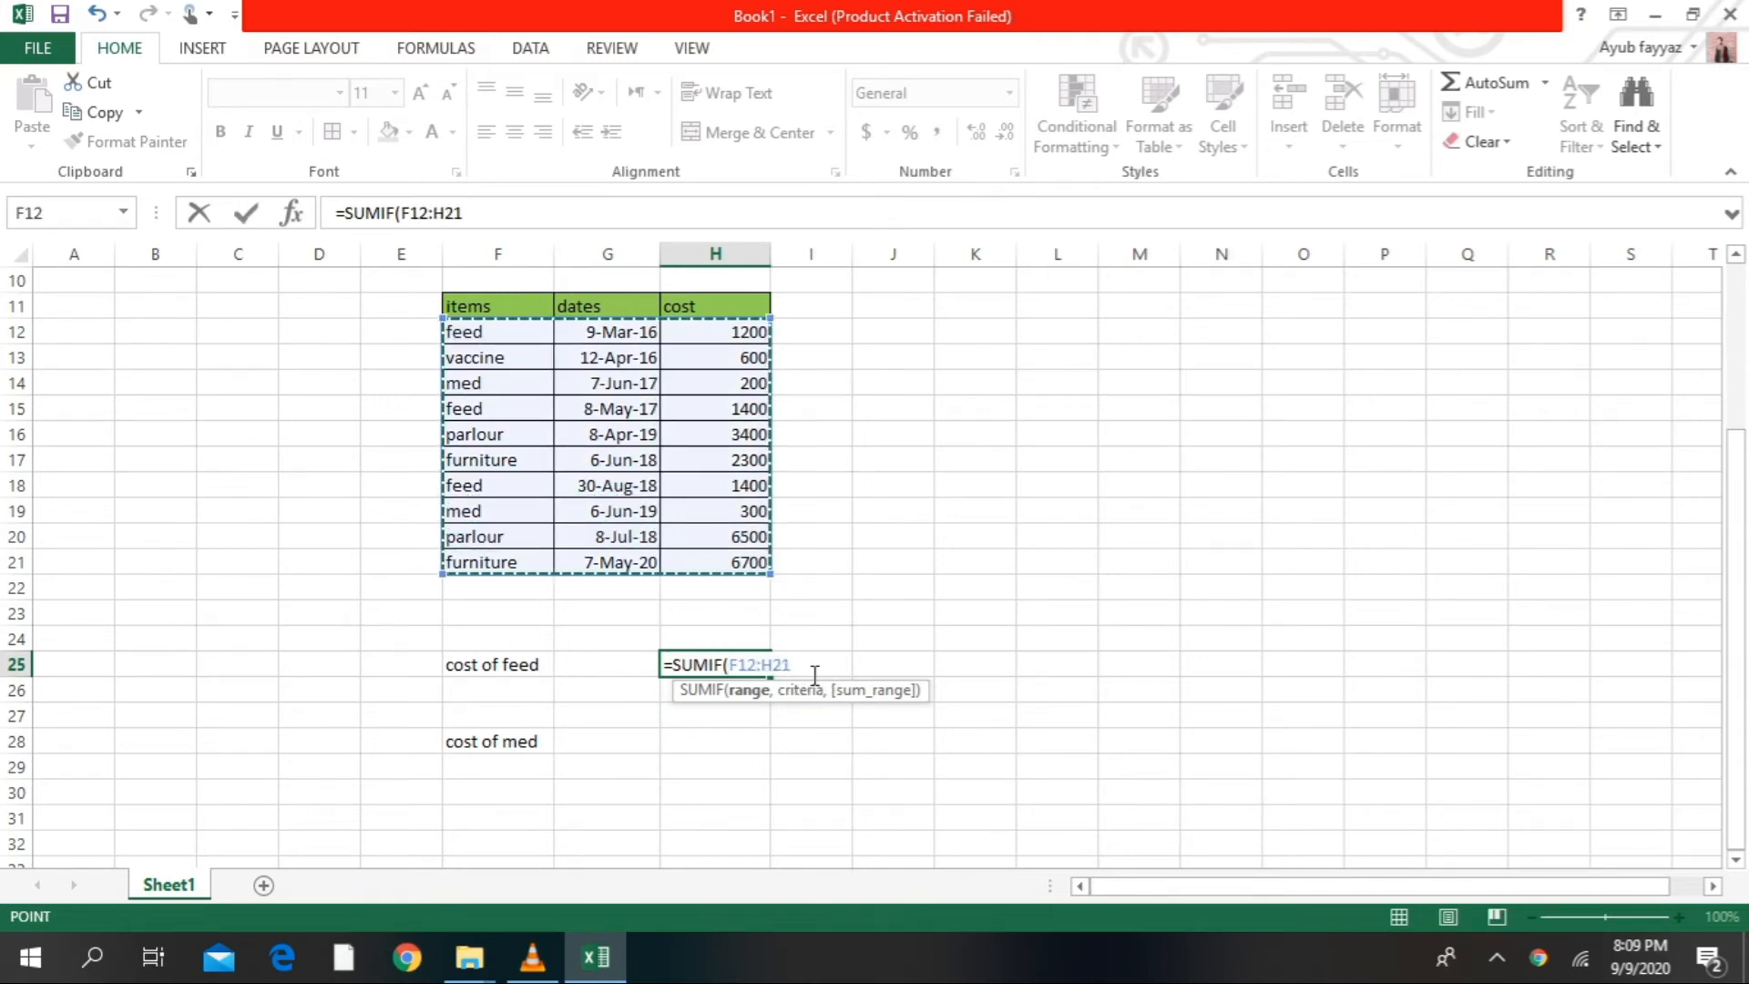
type(",")
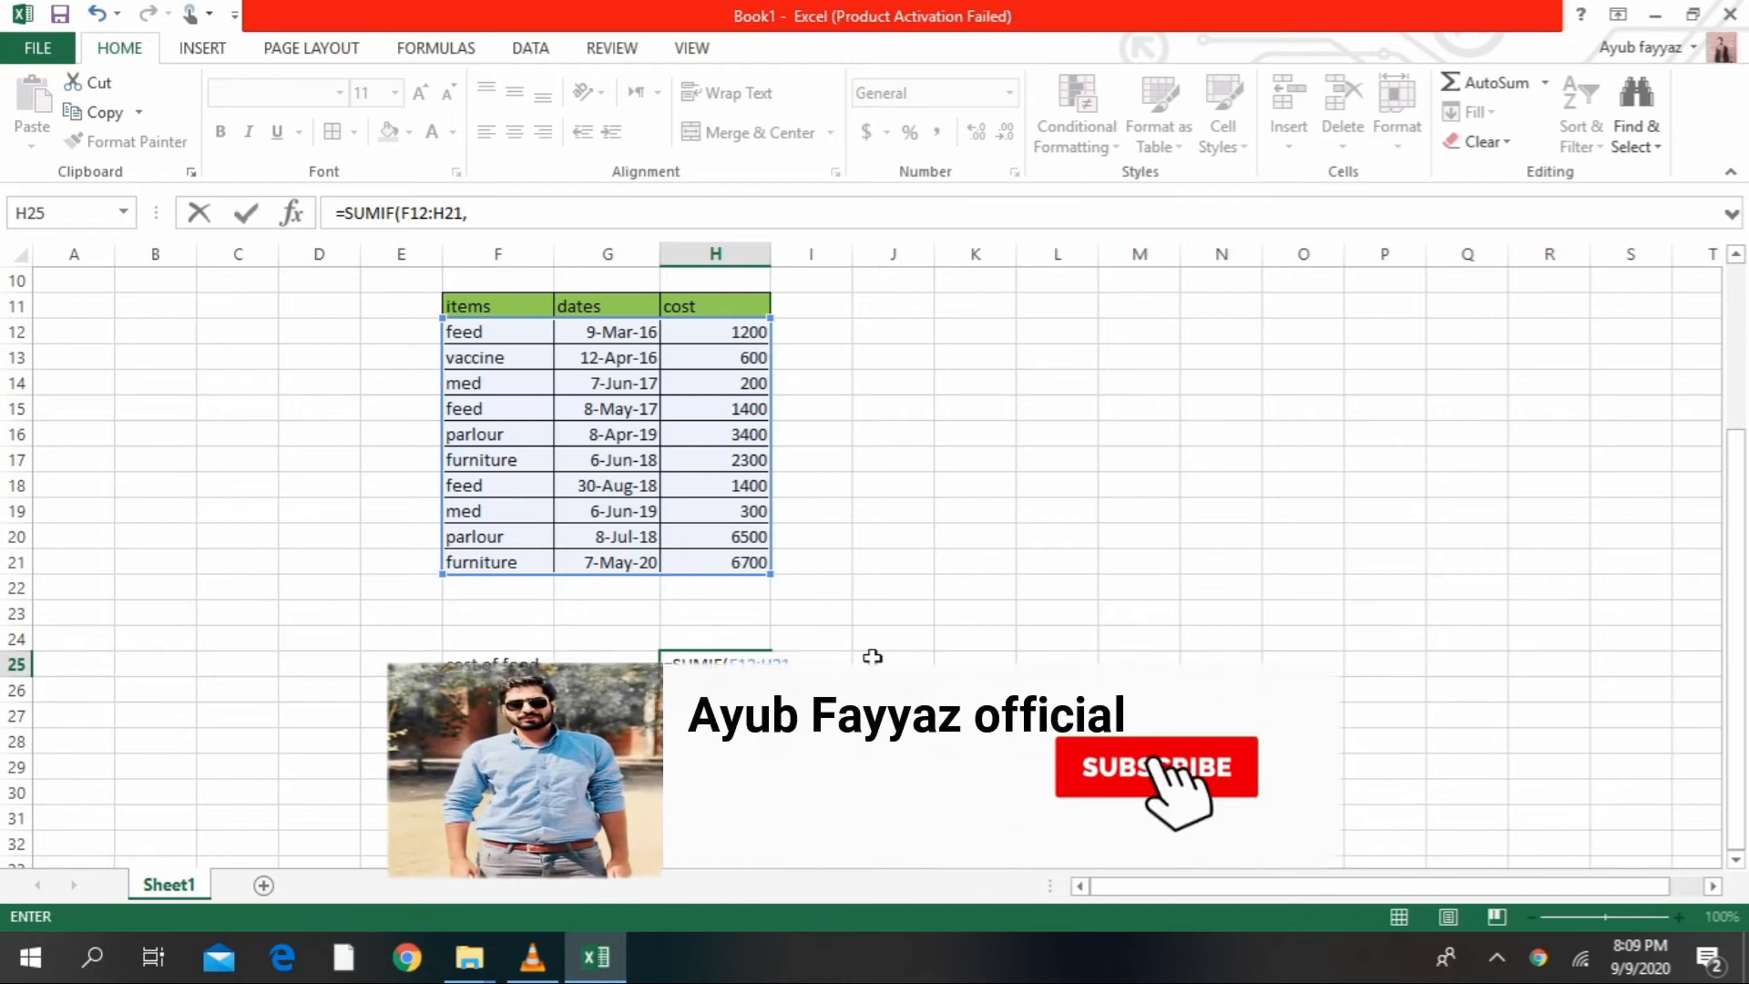
type("\"f")
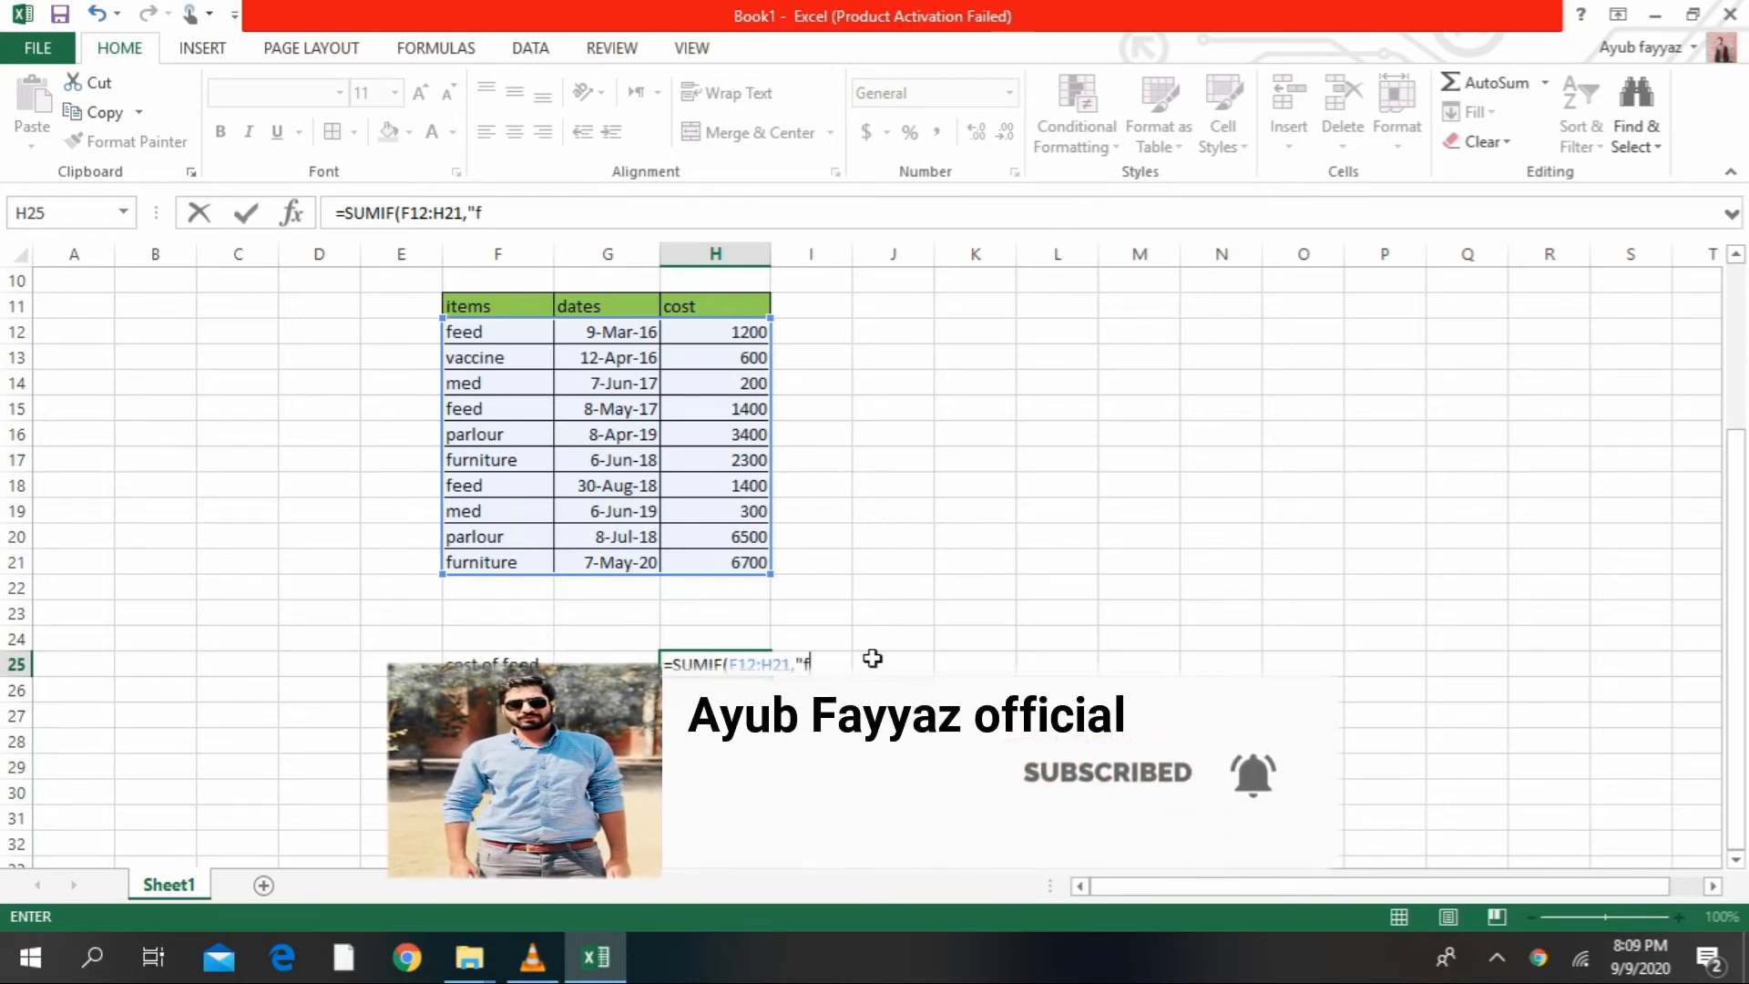
type("eed")
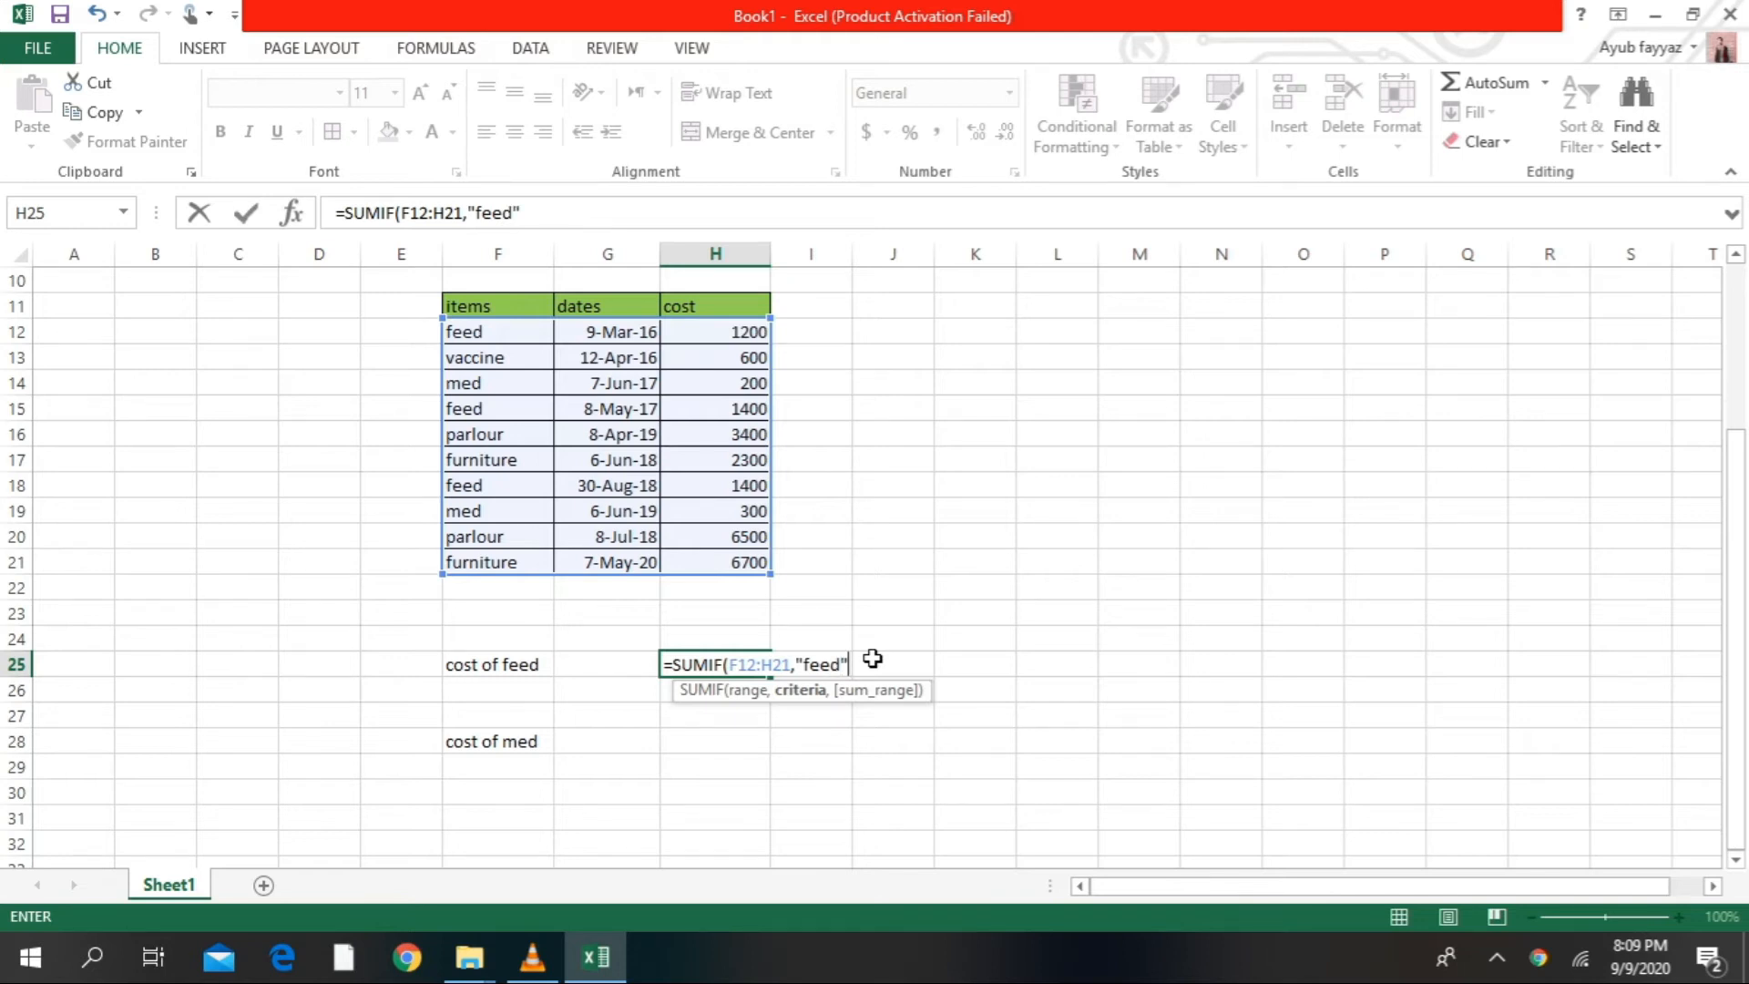
type("\",")
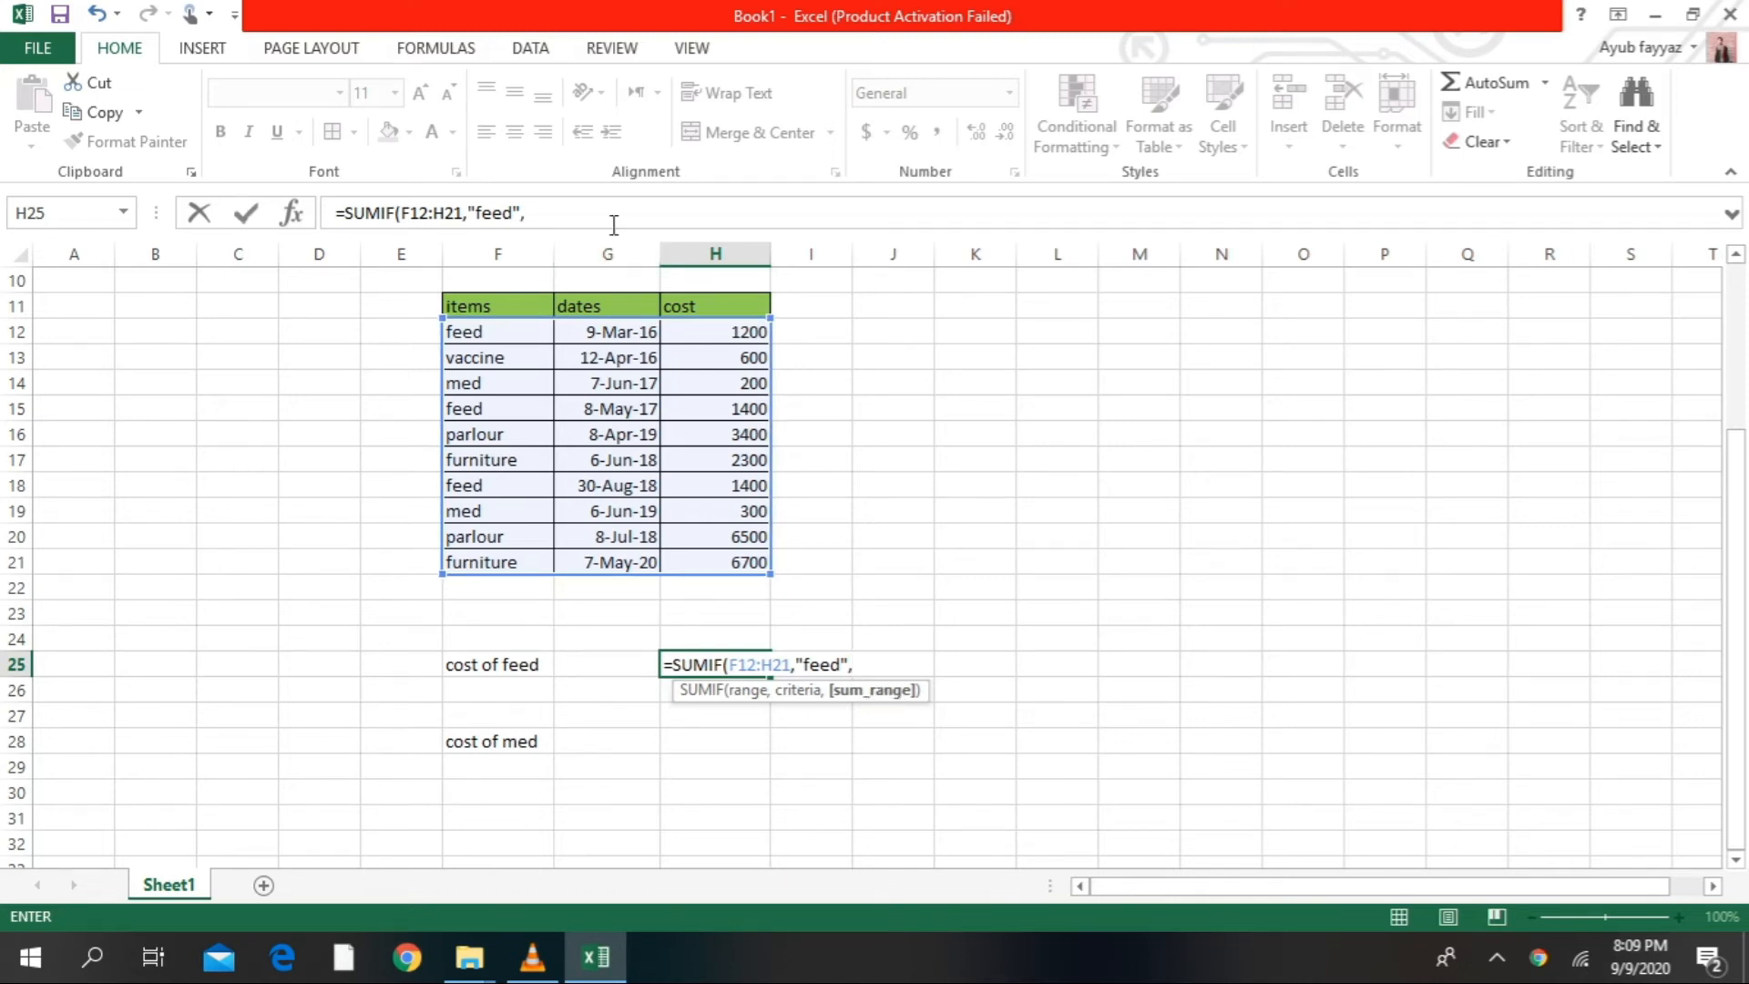
left_click(700, 332)
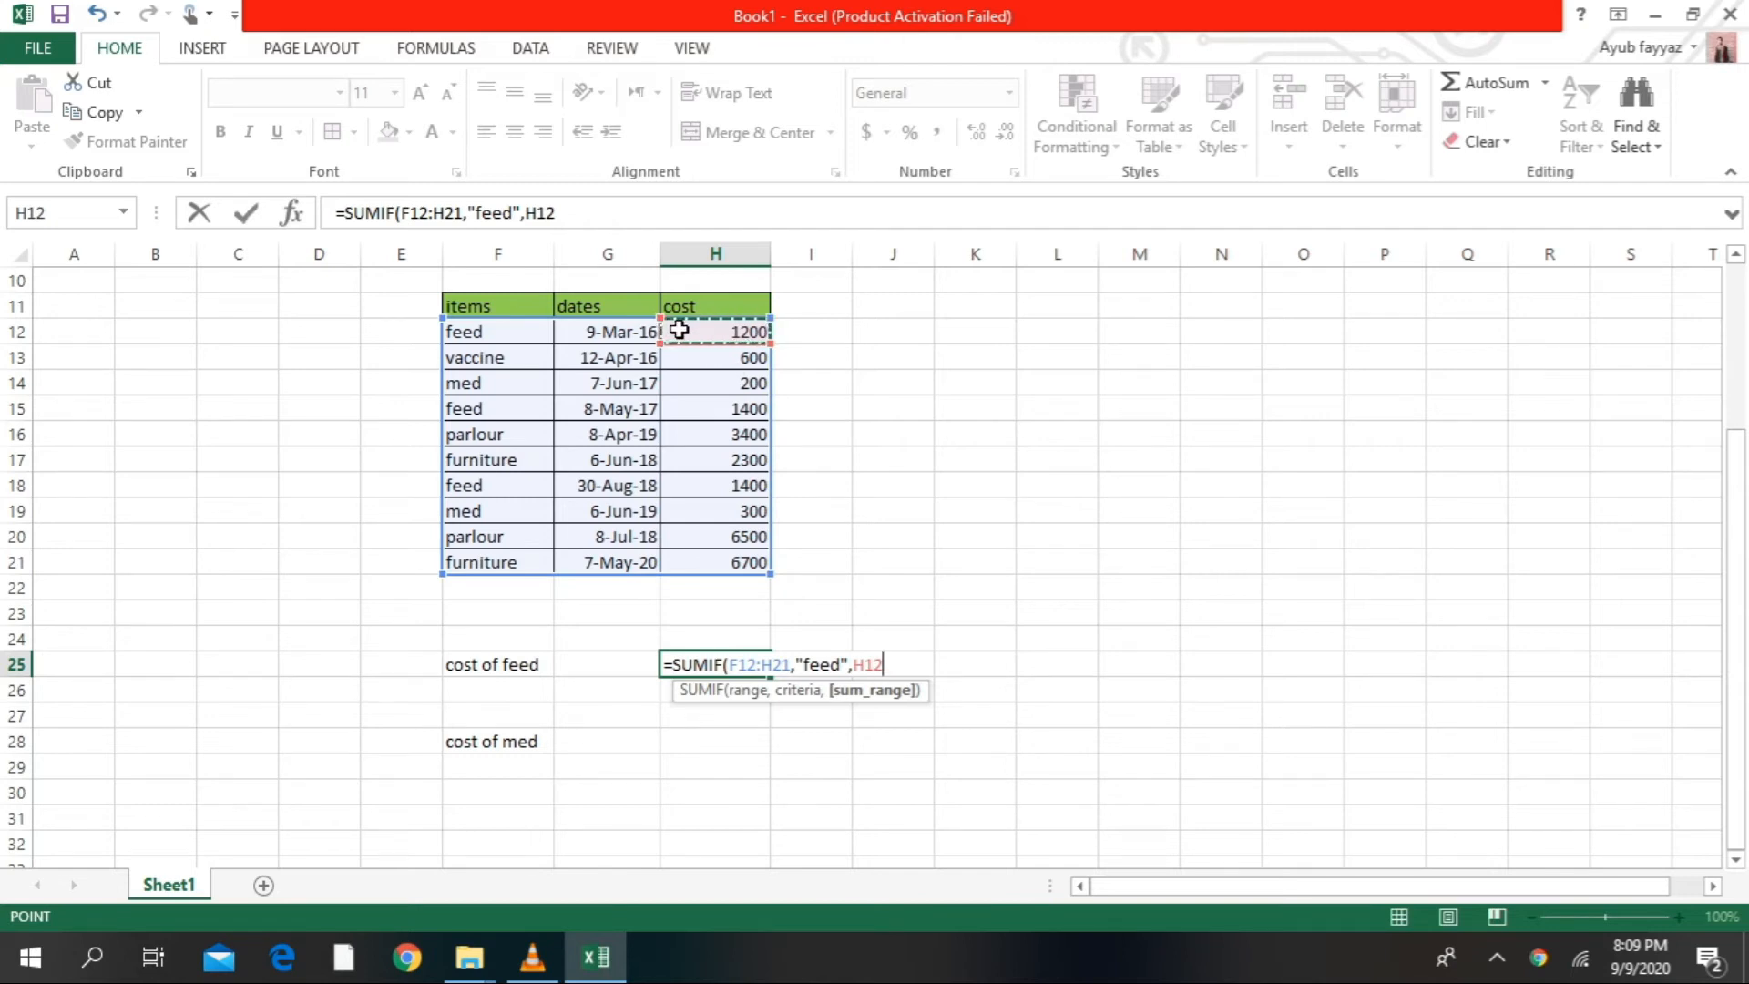
left_click_drag(680, 332, 686, 557)
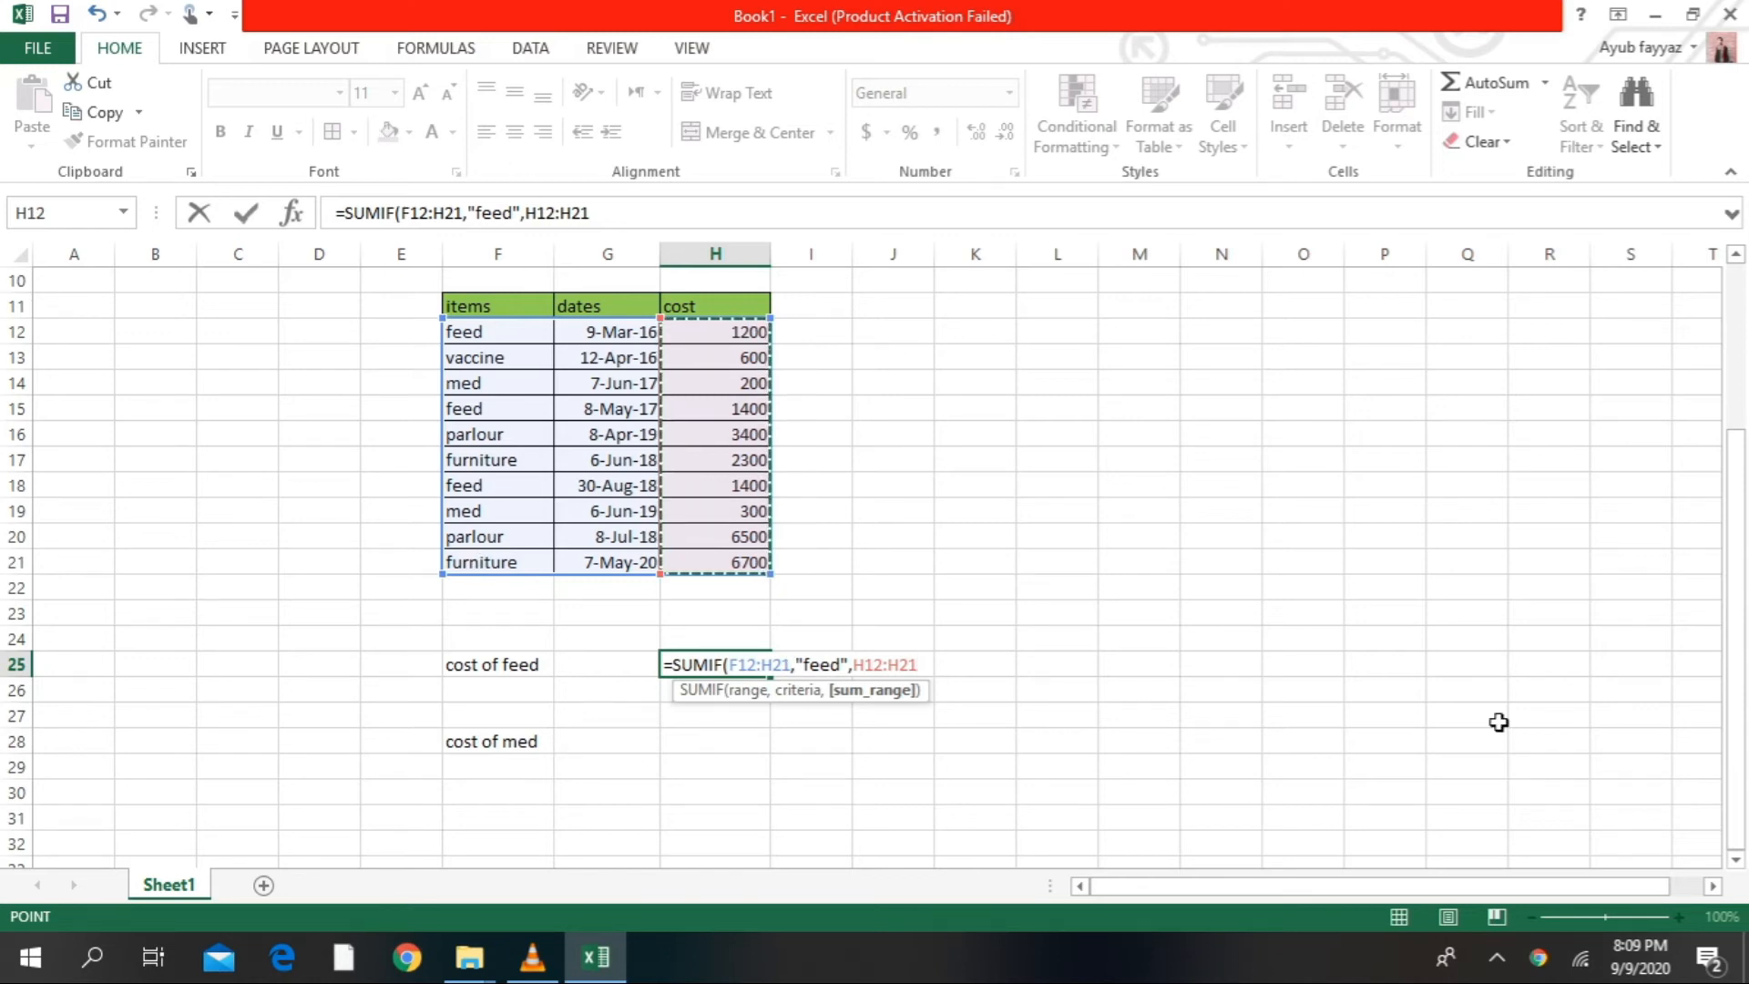
key("Return")
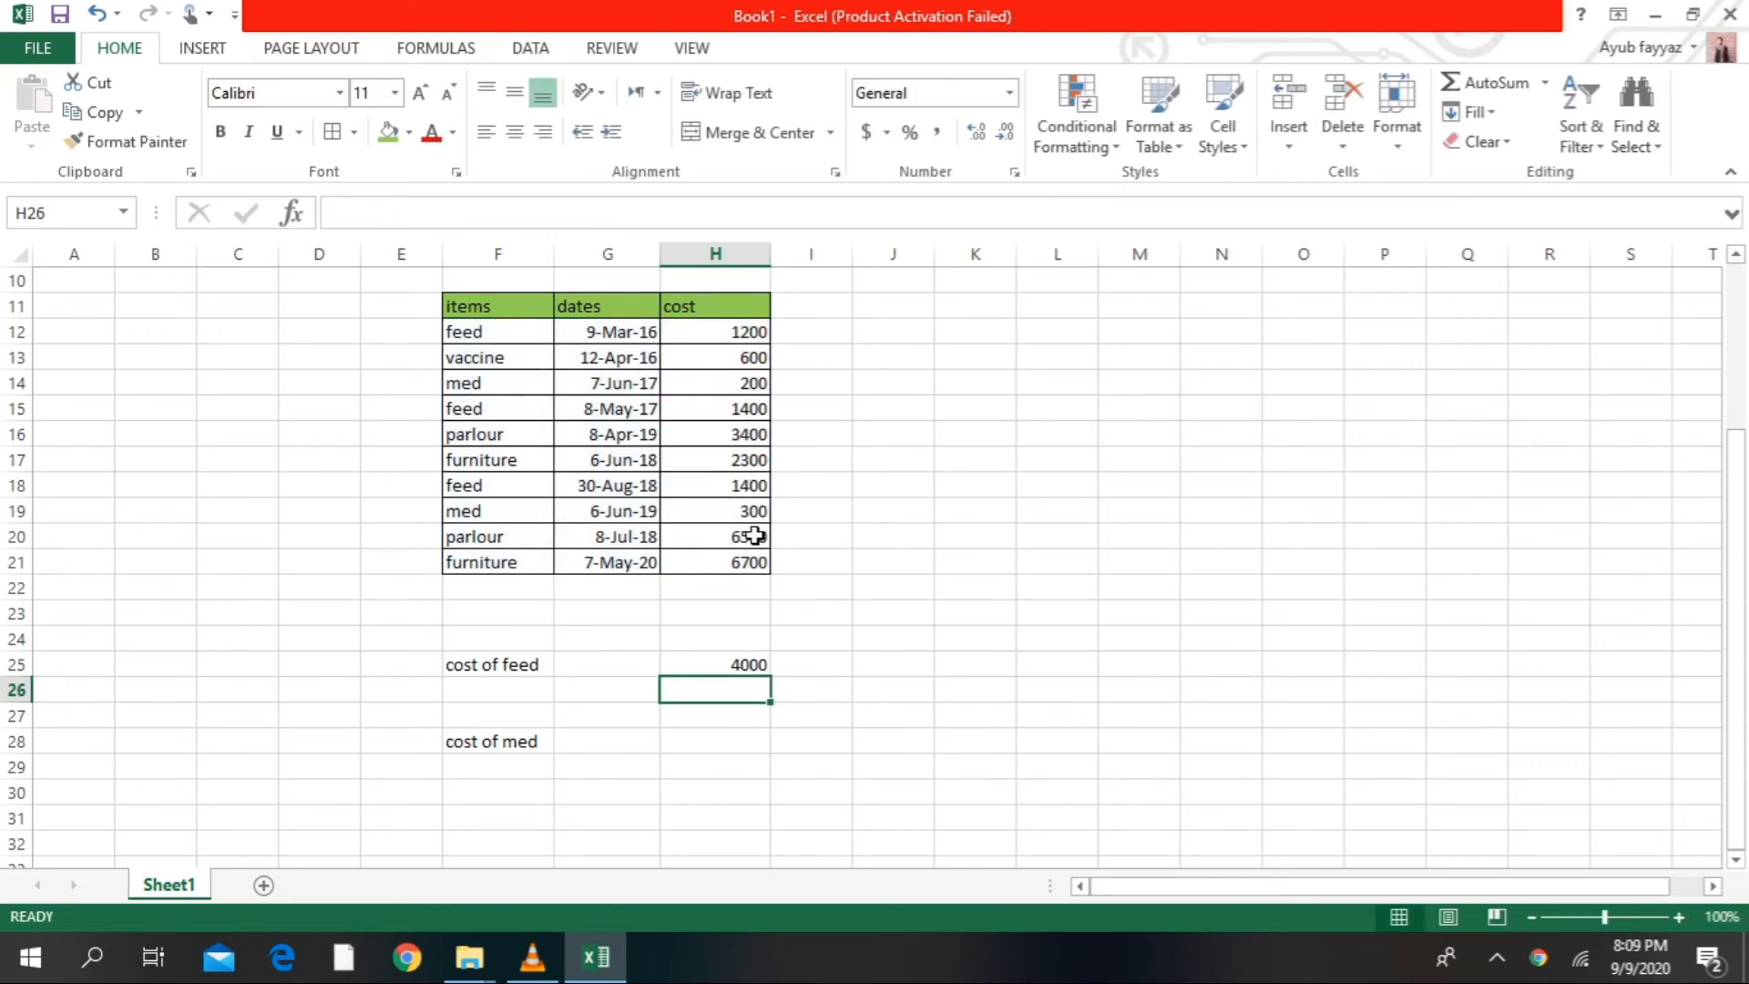
left_click(737, 663)
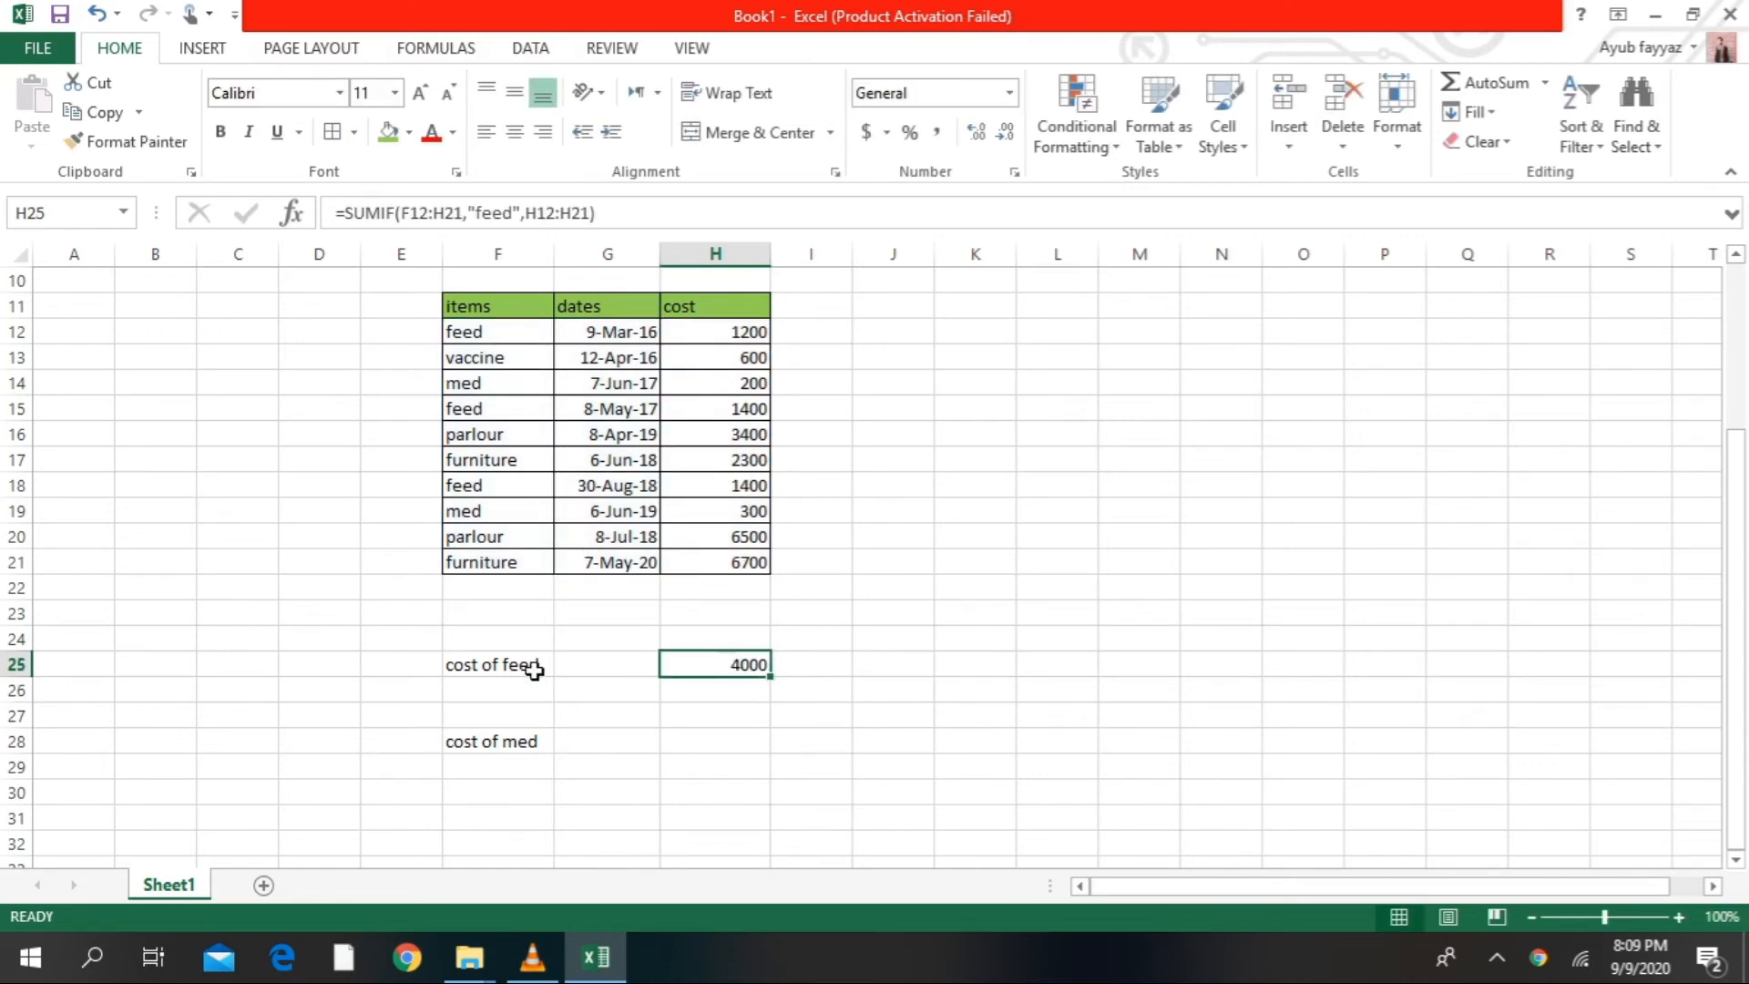
- Enter the label "total cost" in cell E25 beside the "cost of feed" label
left_click(381, 667)
type("t")
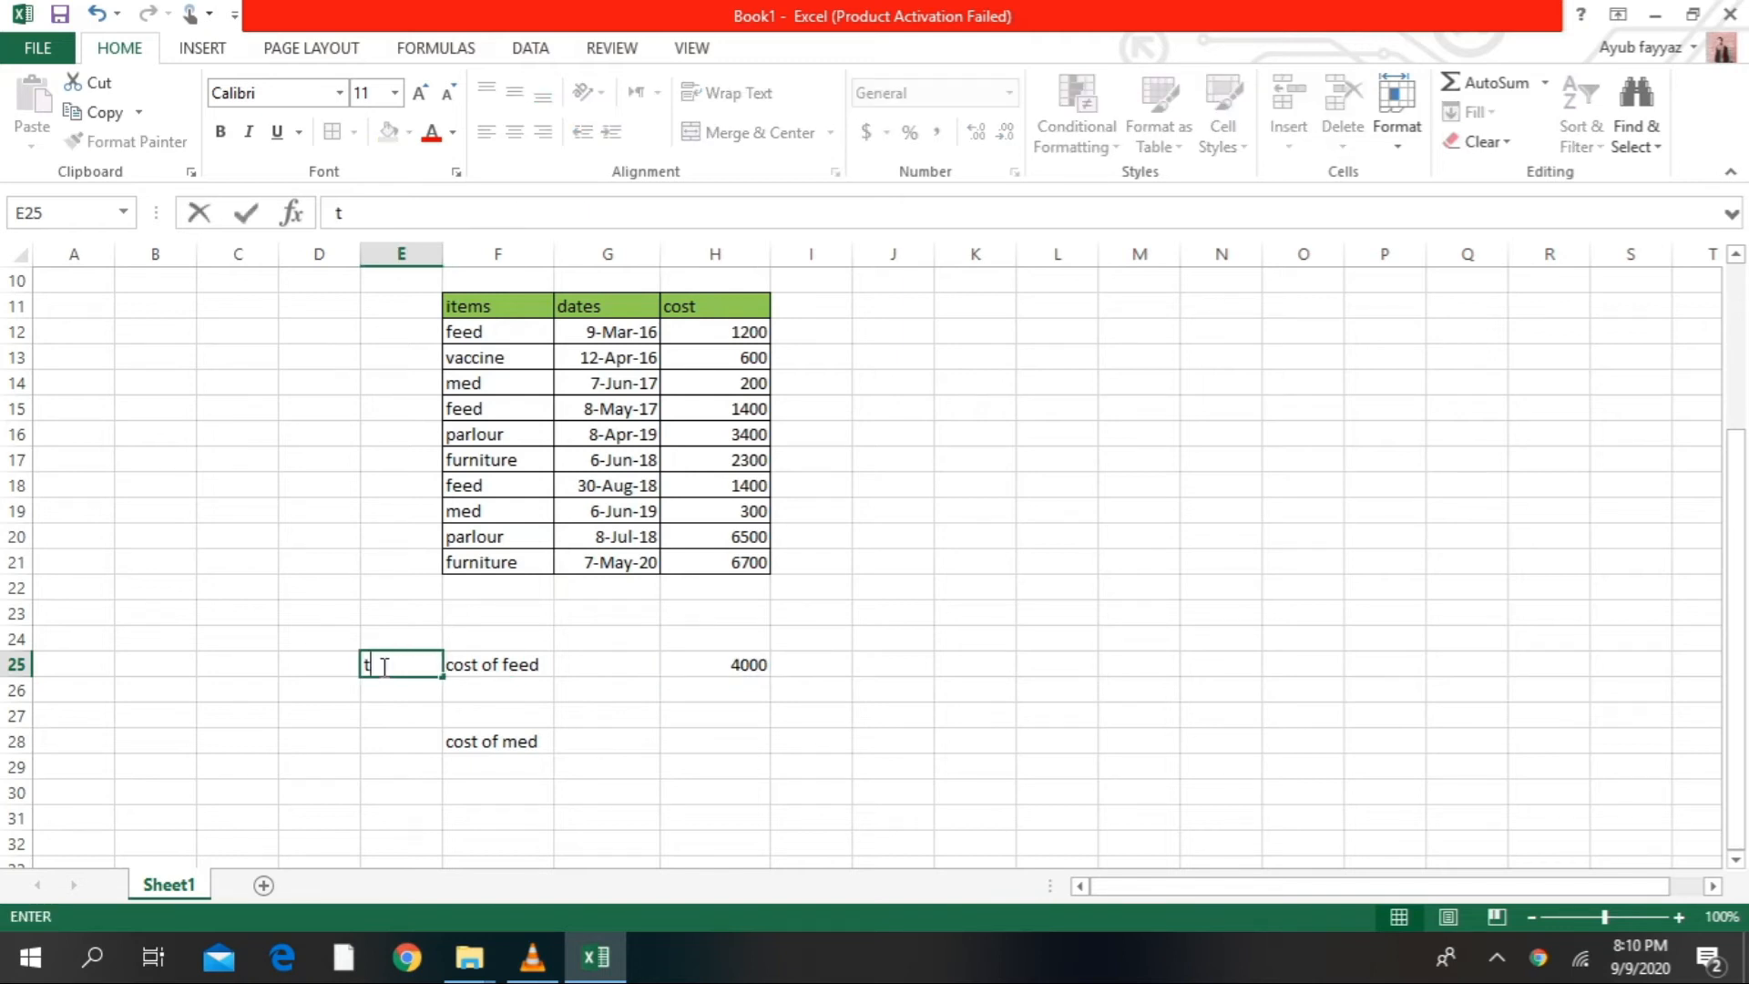
type("otal")
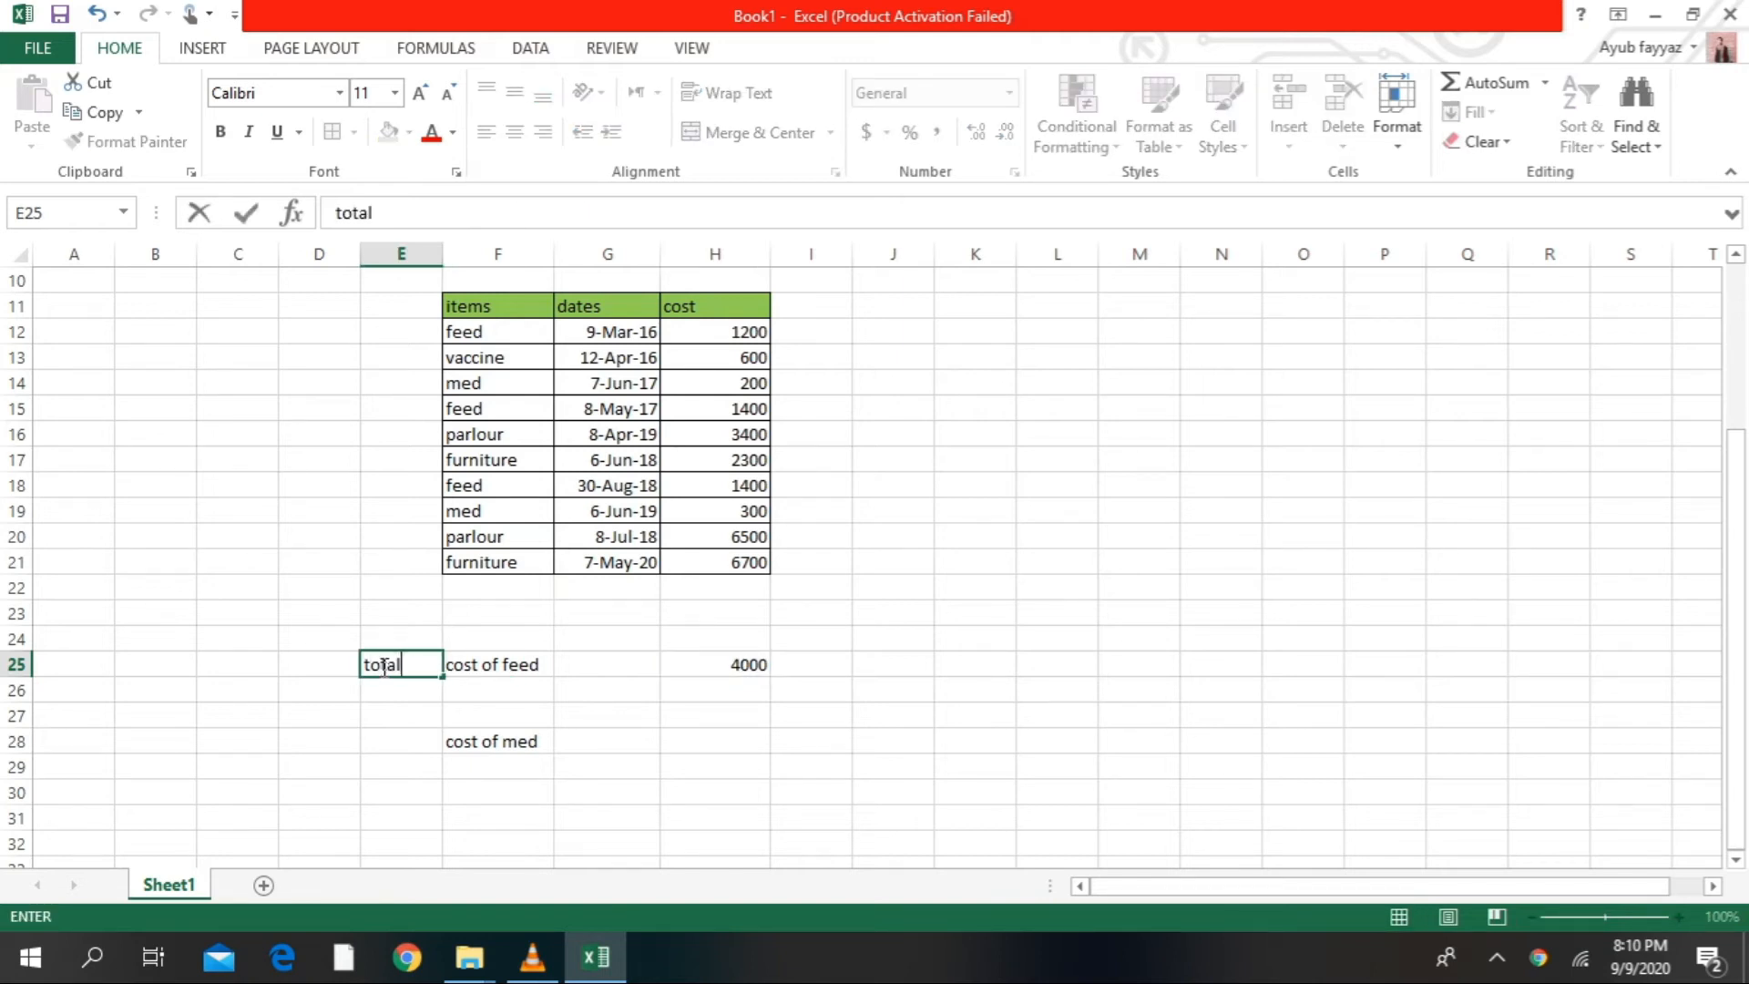
type(" cost")
left_click(734, 665)
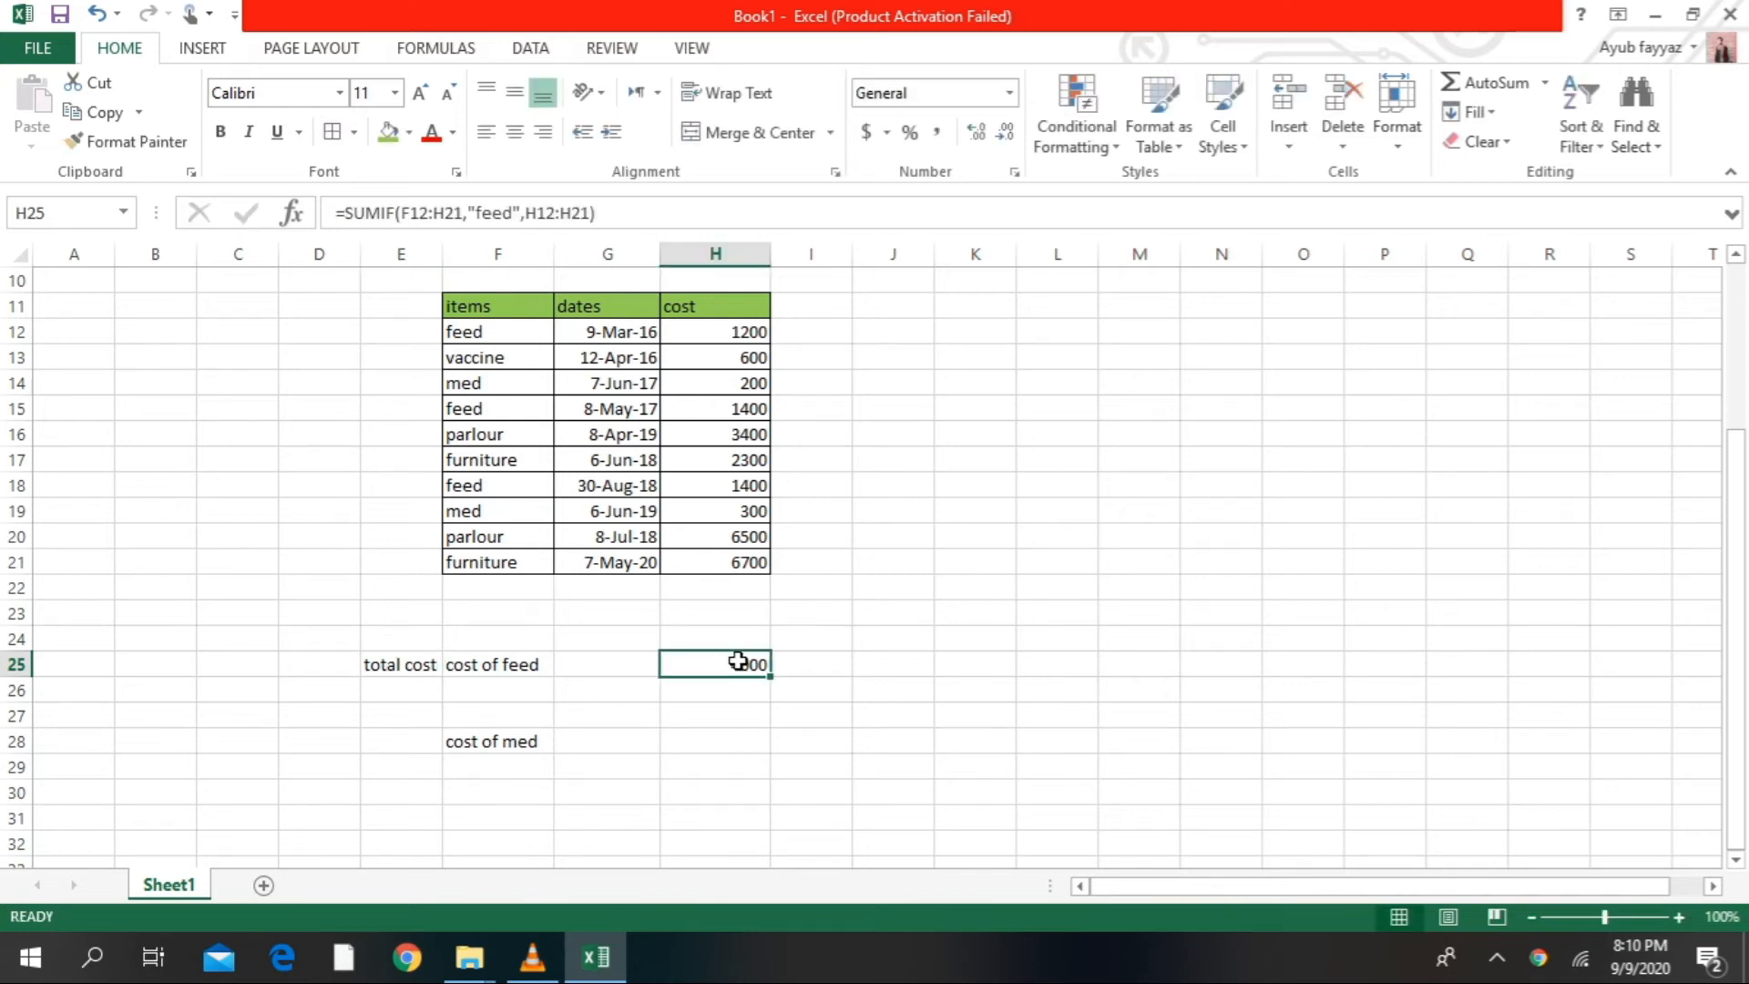
- Highlight two of the feed costs, filling cell H18 with light green and cell H12 with yellow
left_click(497, 408)
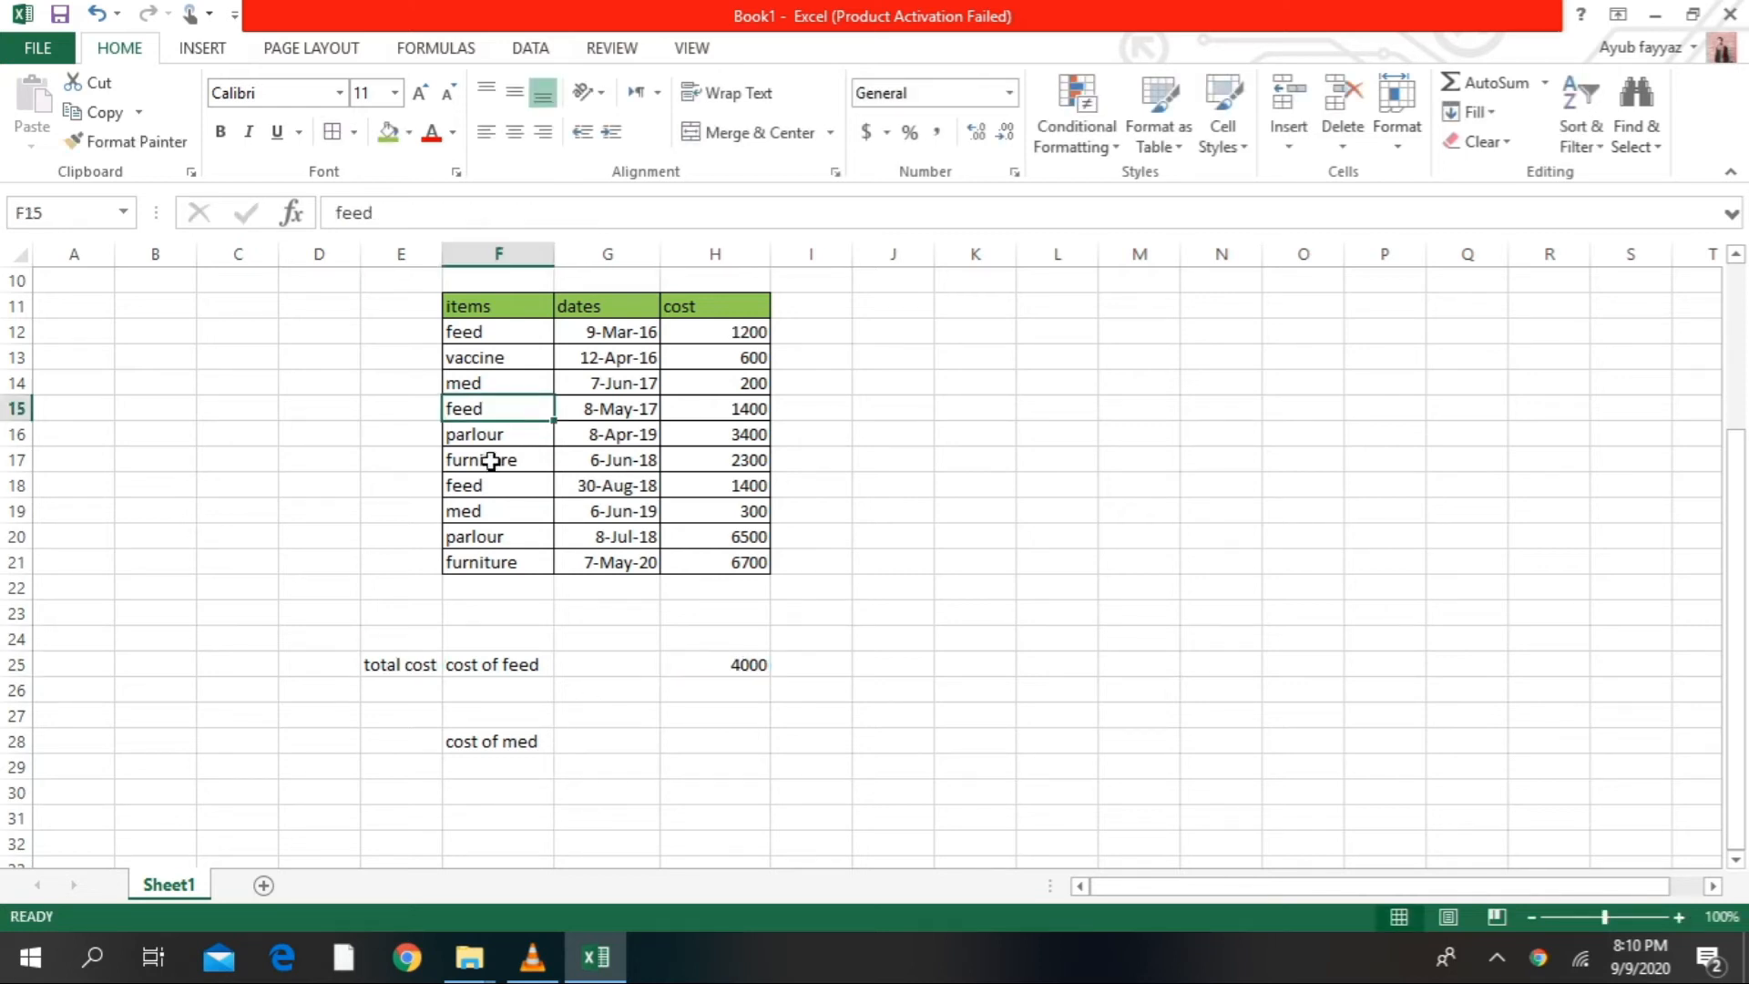
left_click(501, 333)
left_click(717, 334)
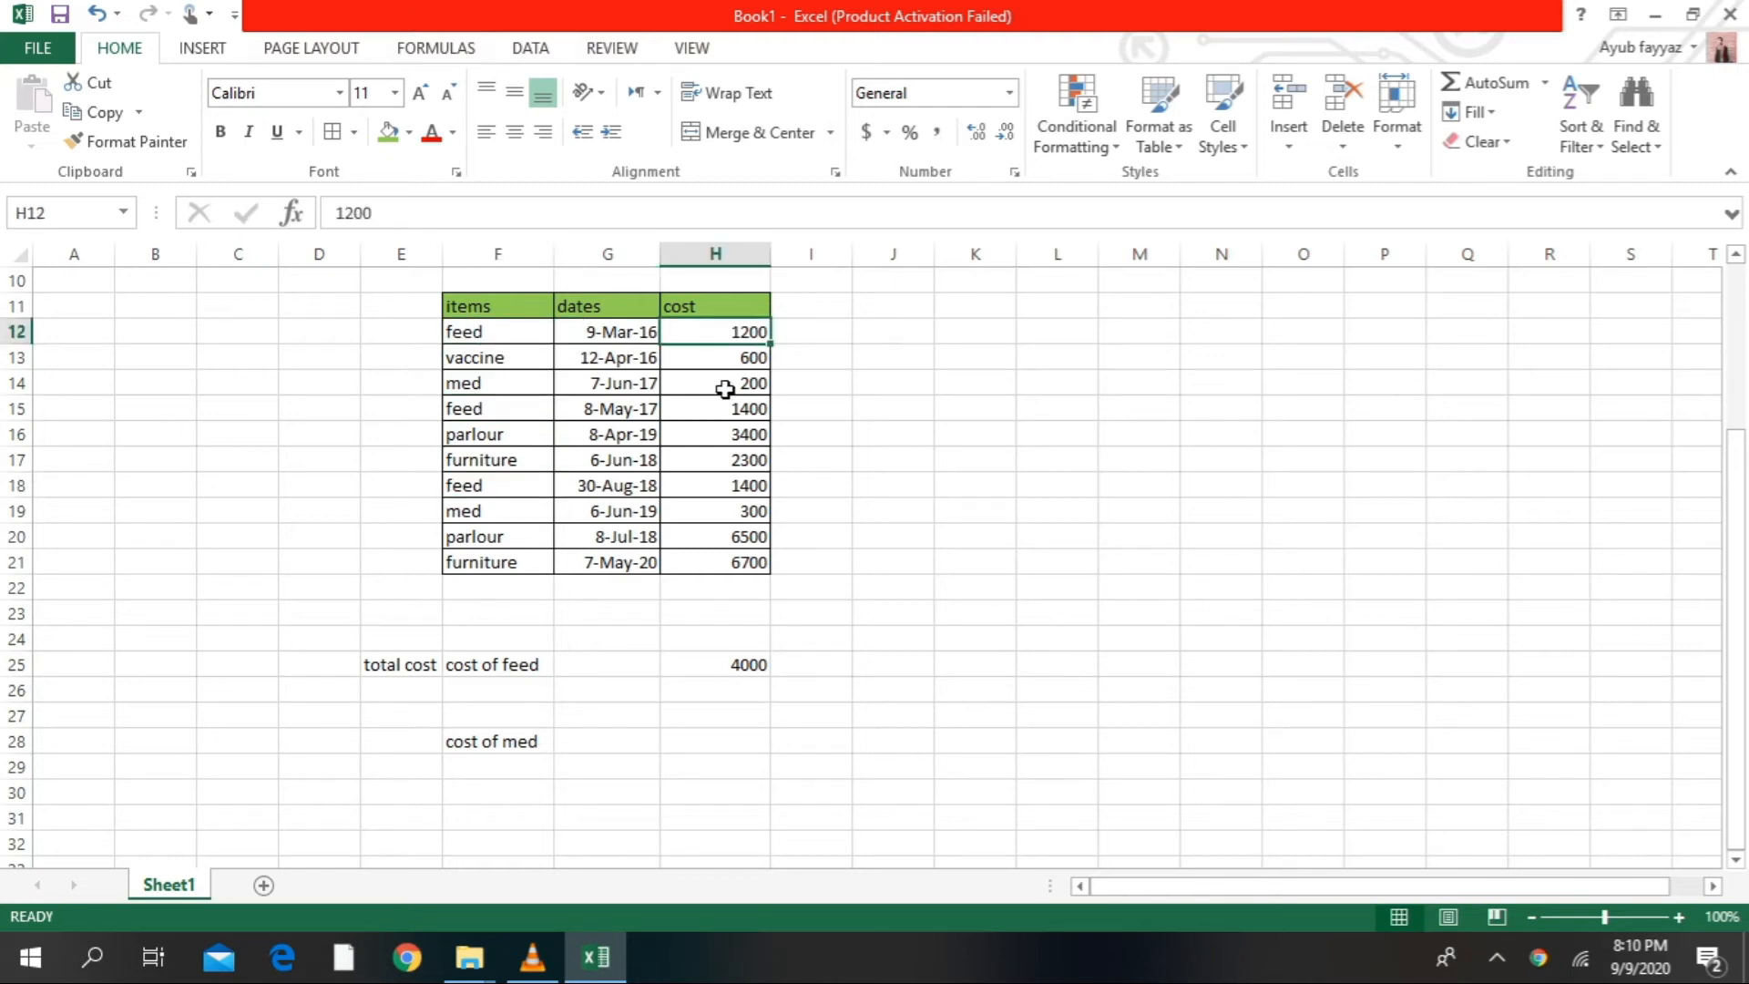
left_click(735, 486)
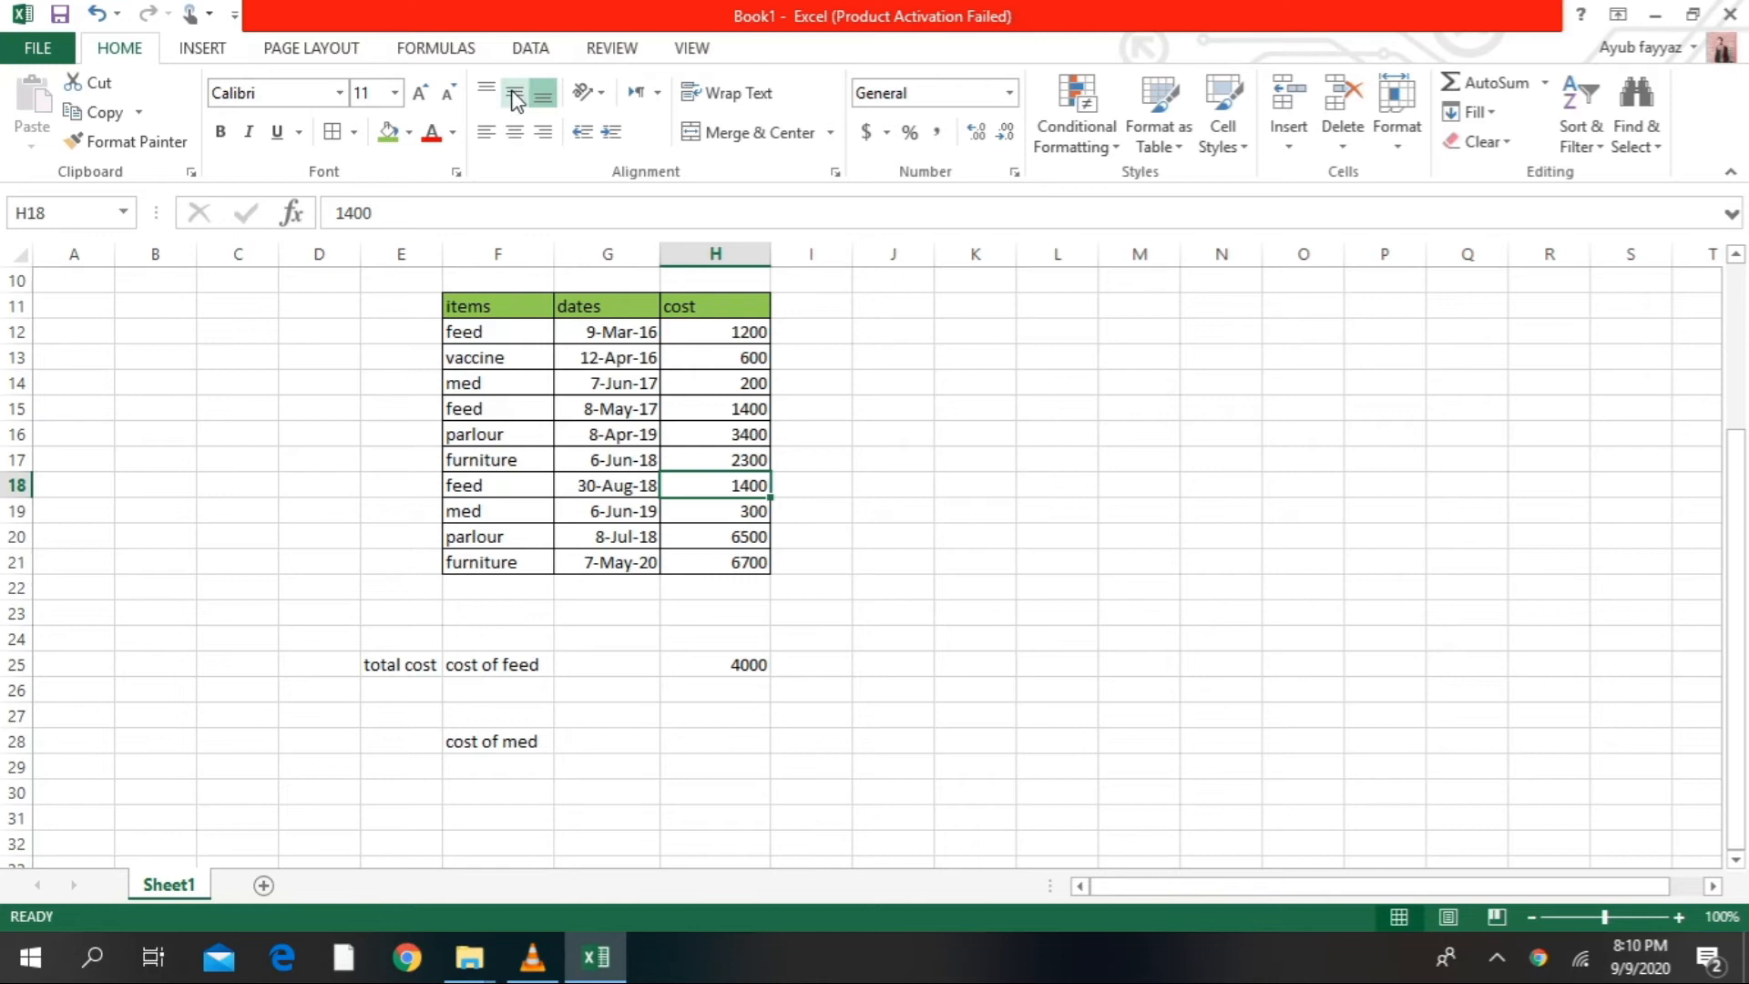
left_click(388, 132)
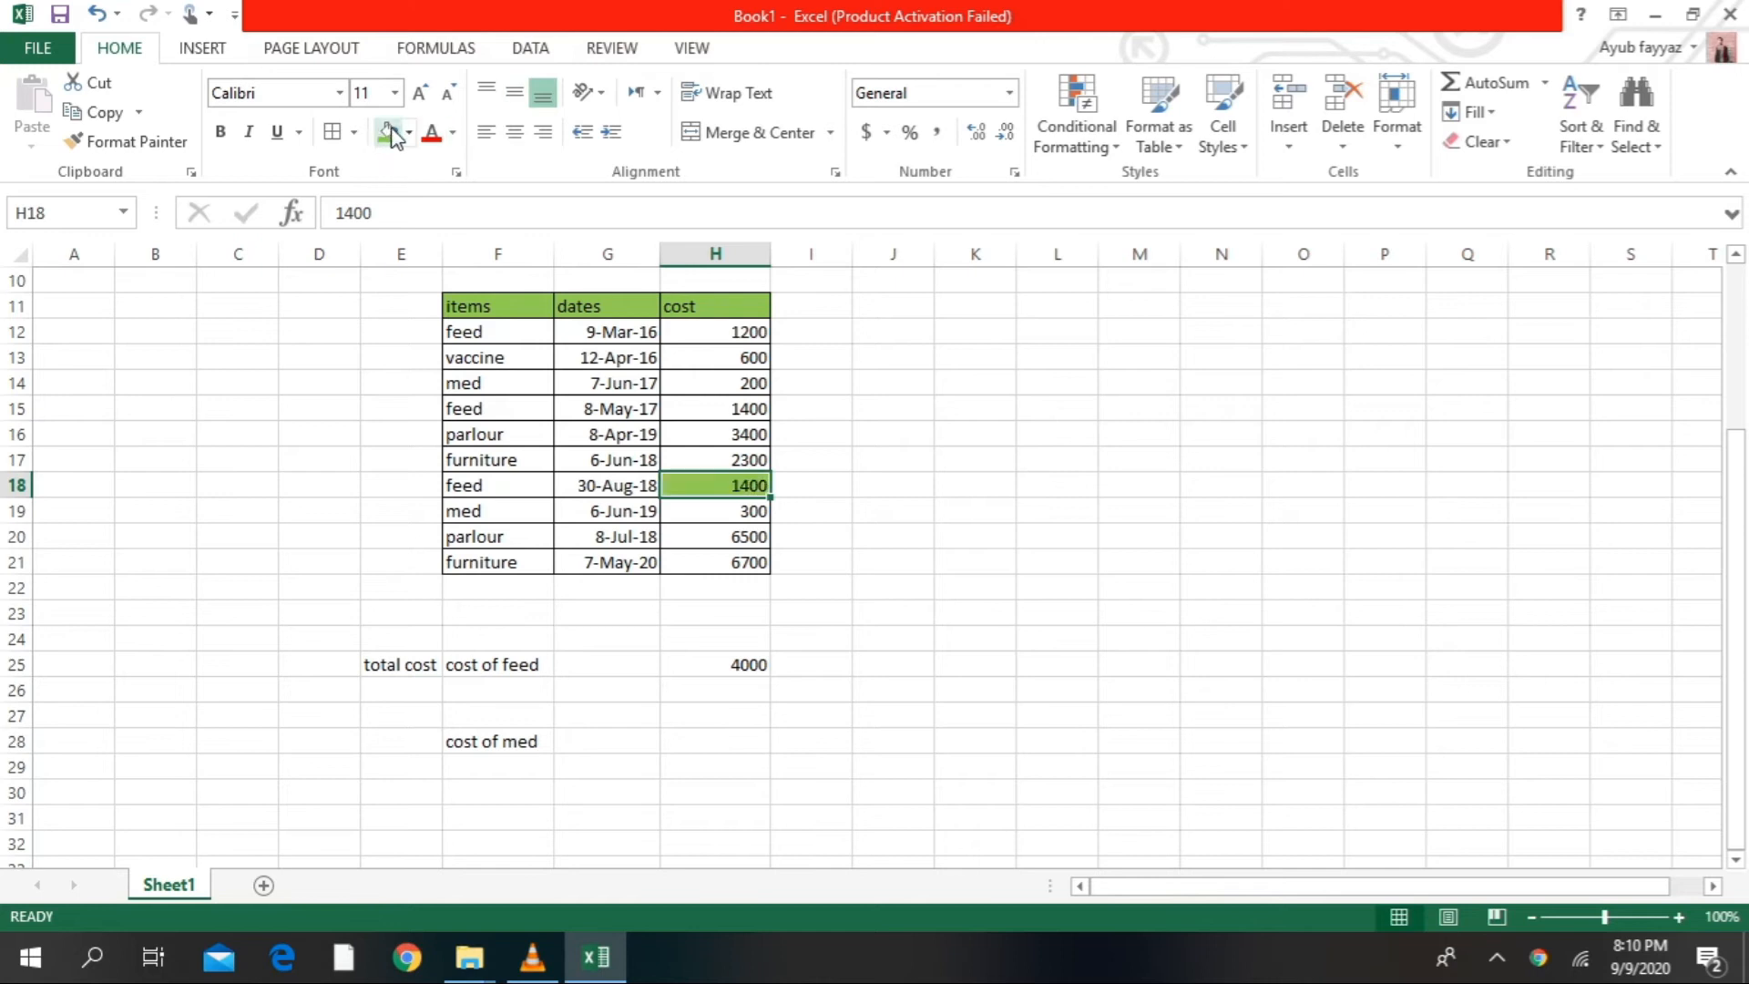
left_click(716, 337)
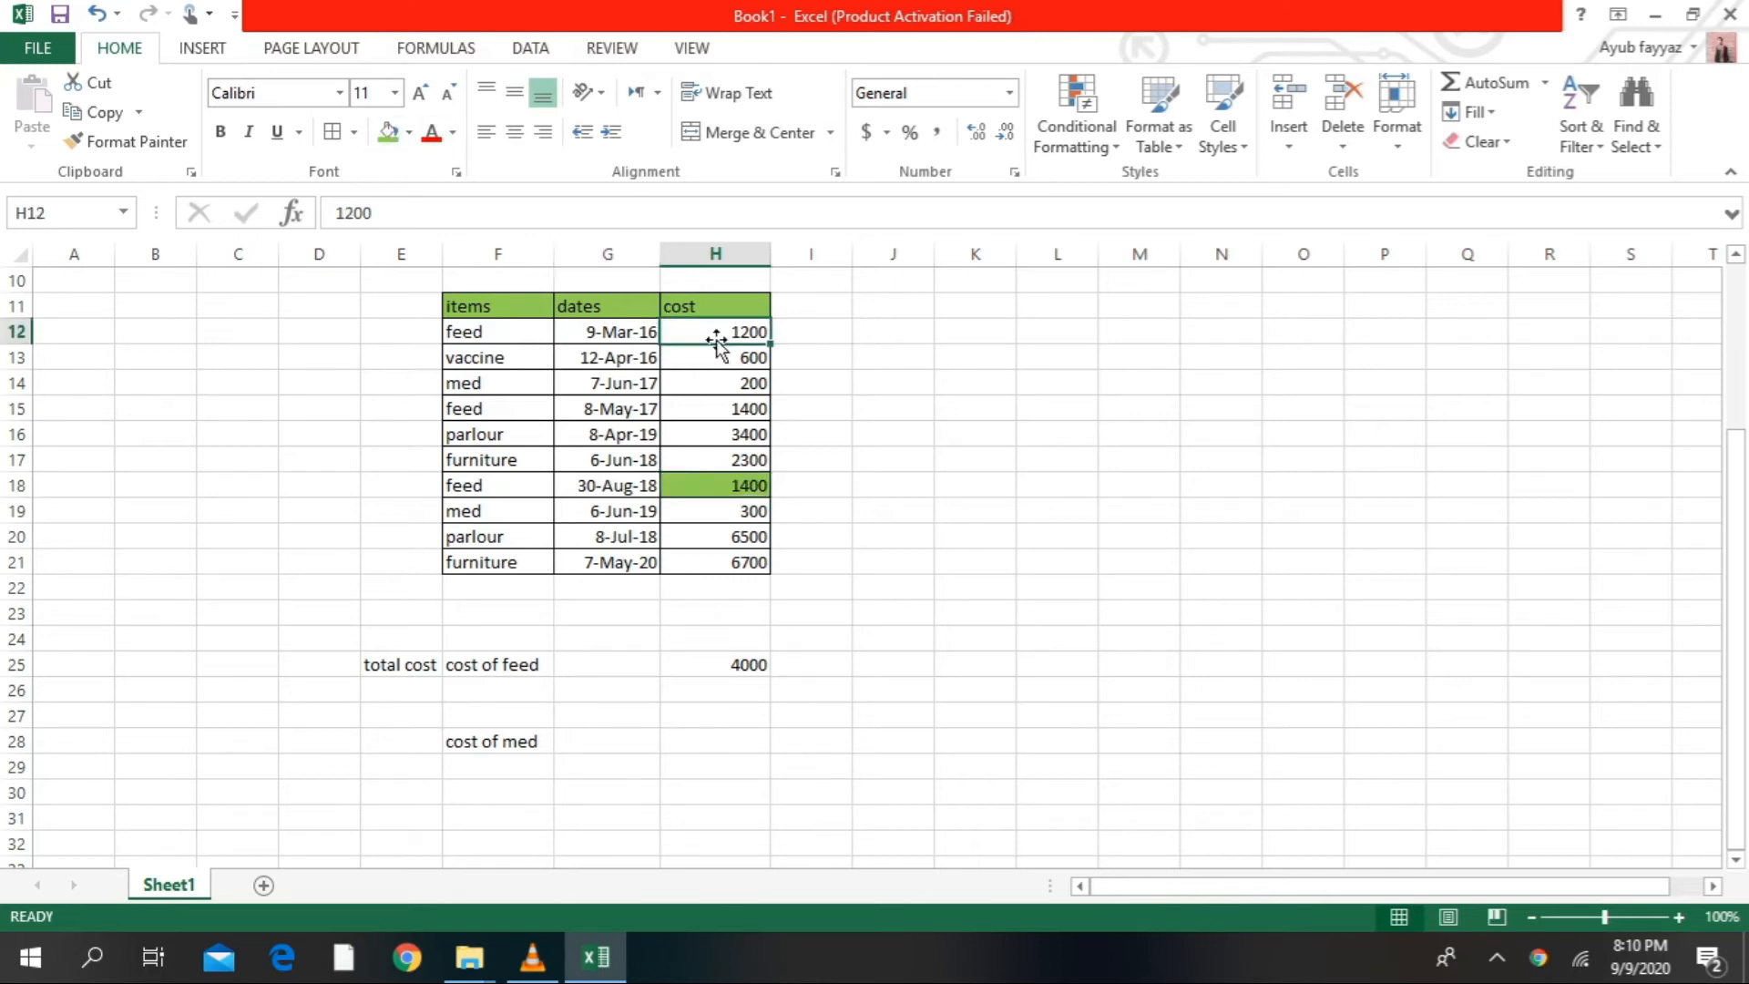
left_click(411, 135)
left_click(455, 333)
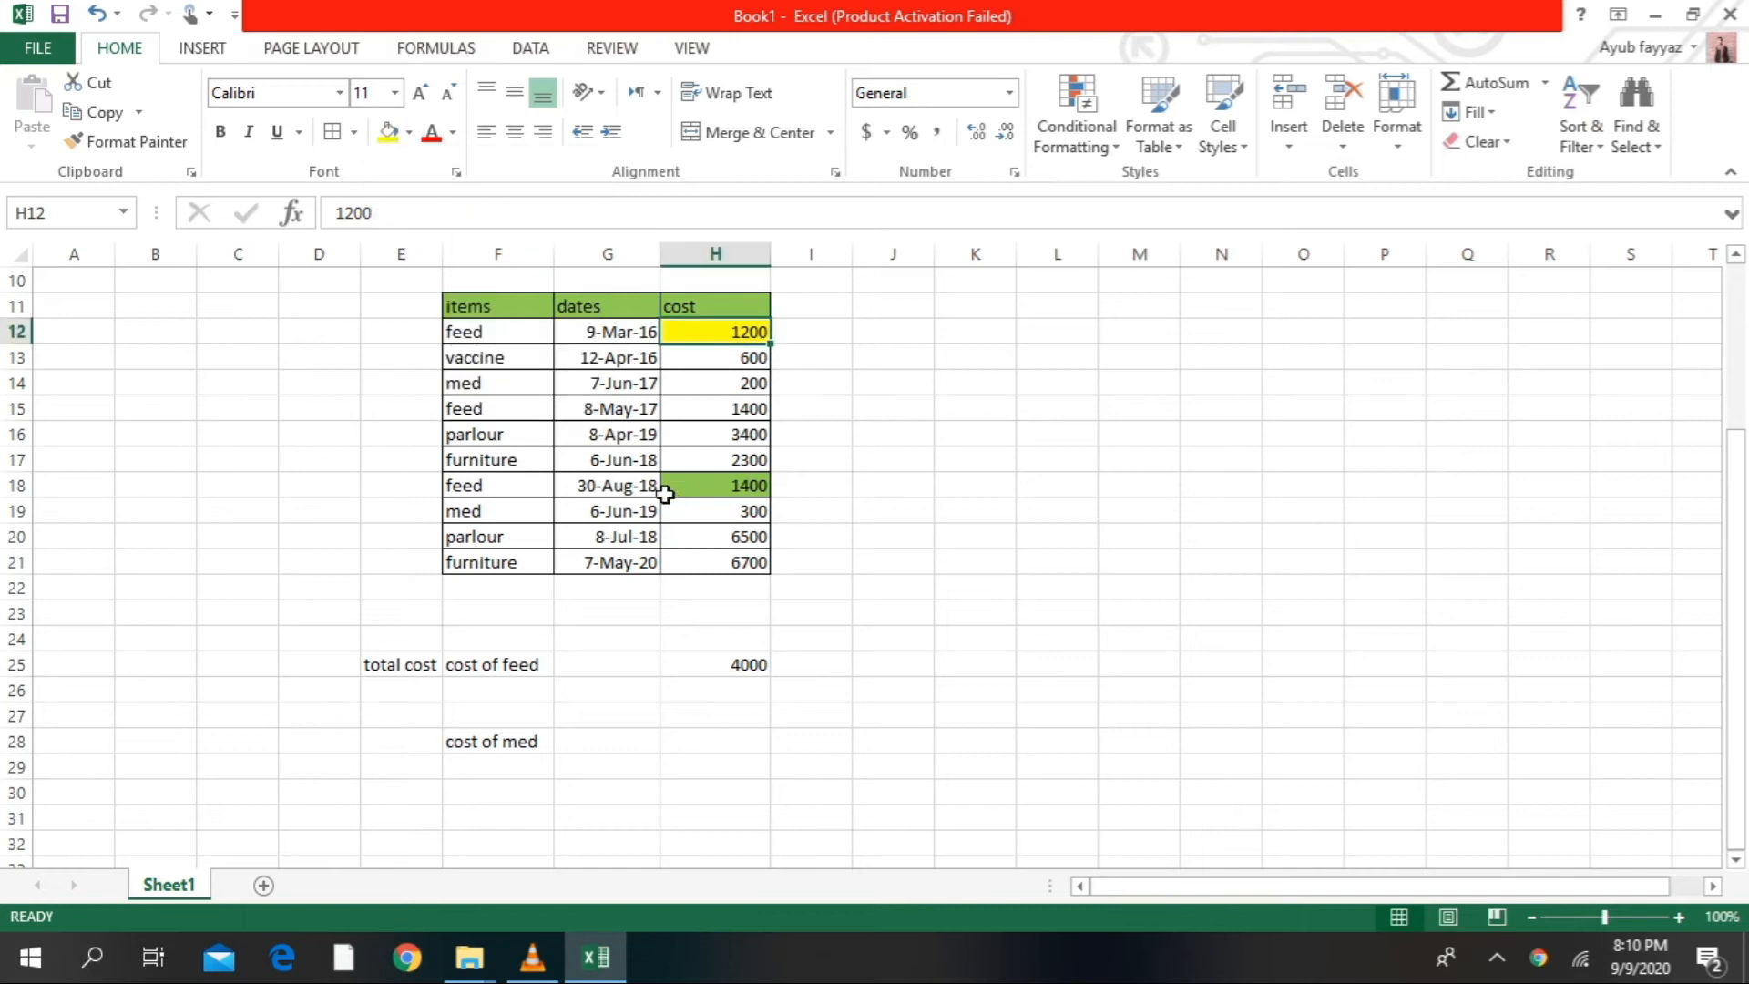
- Highlight the remaining feed cost in cell H15 with a pale green theme fill
left_click(726, 407)
left_click(409, 132)
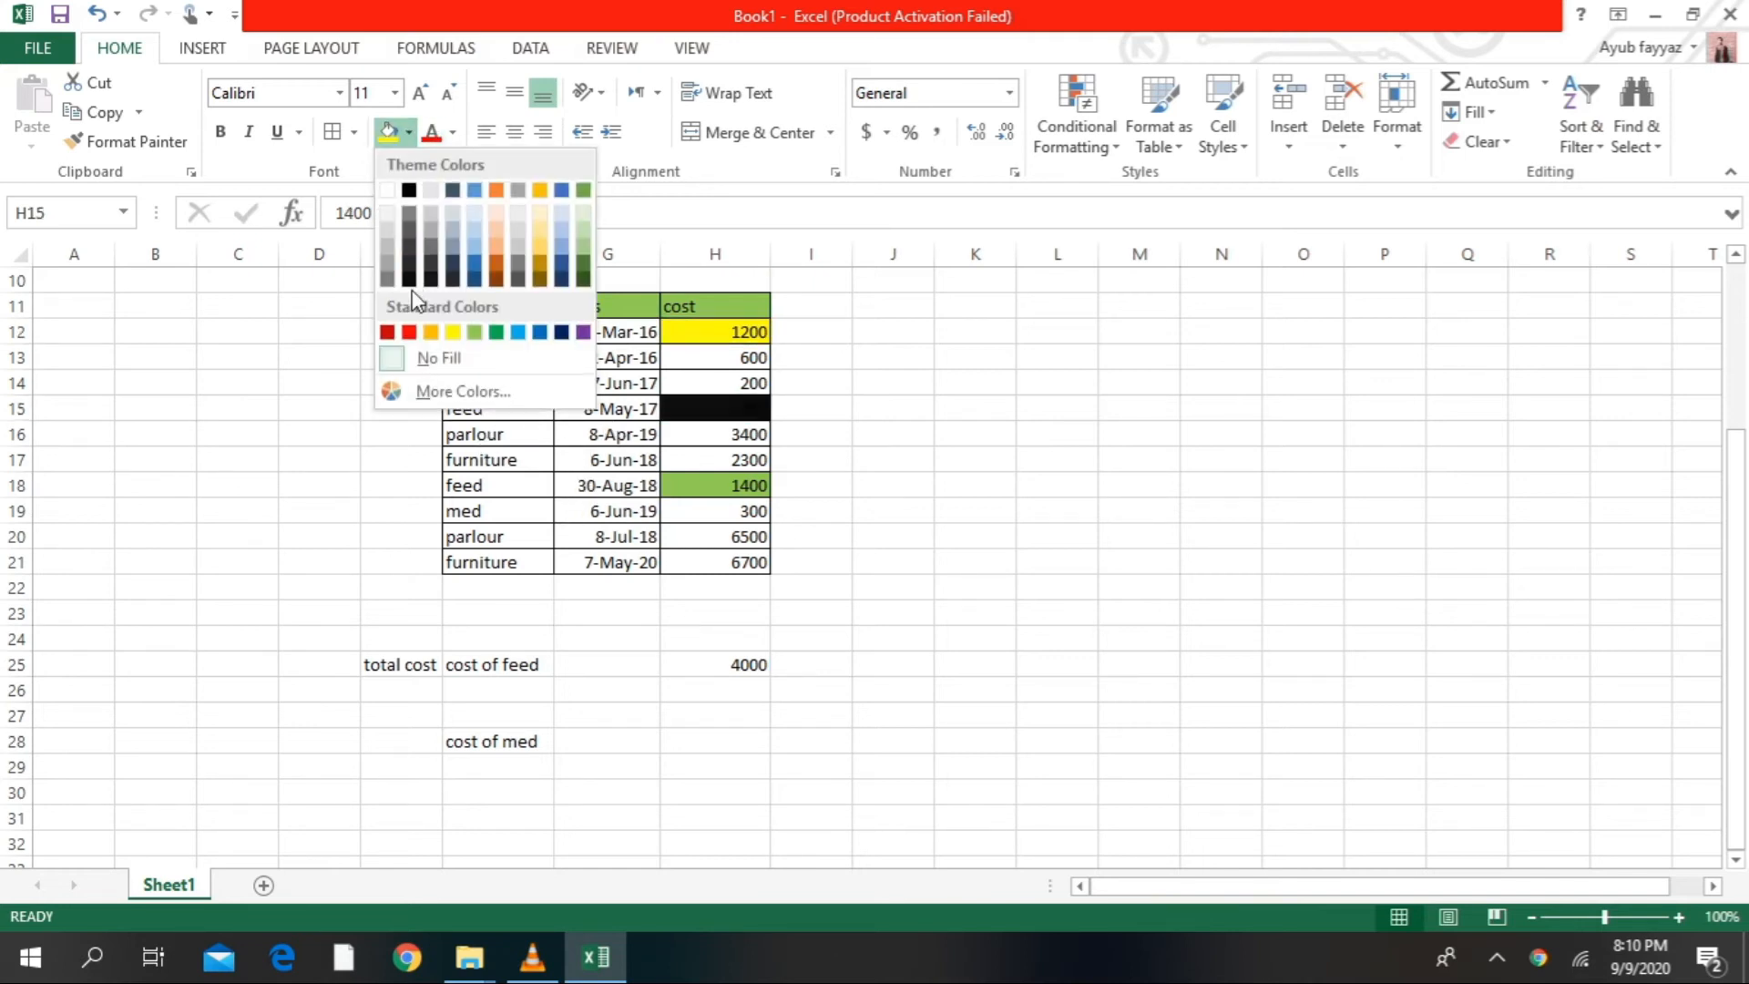
left_click(581, 239)
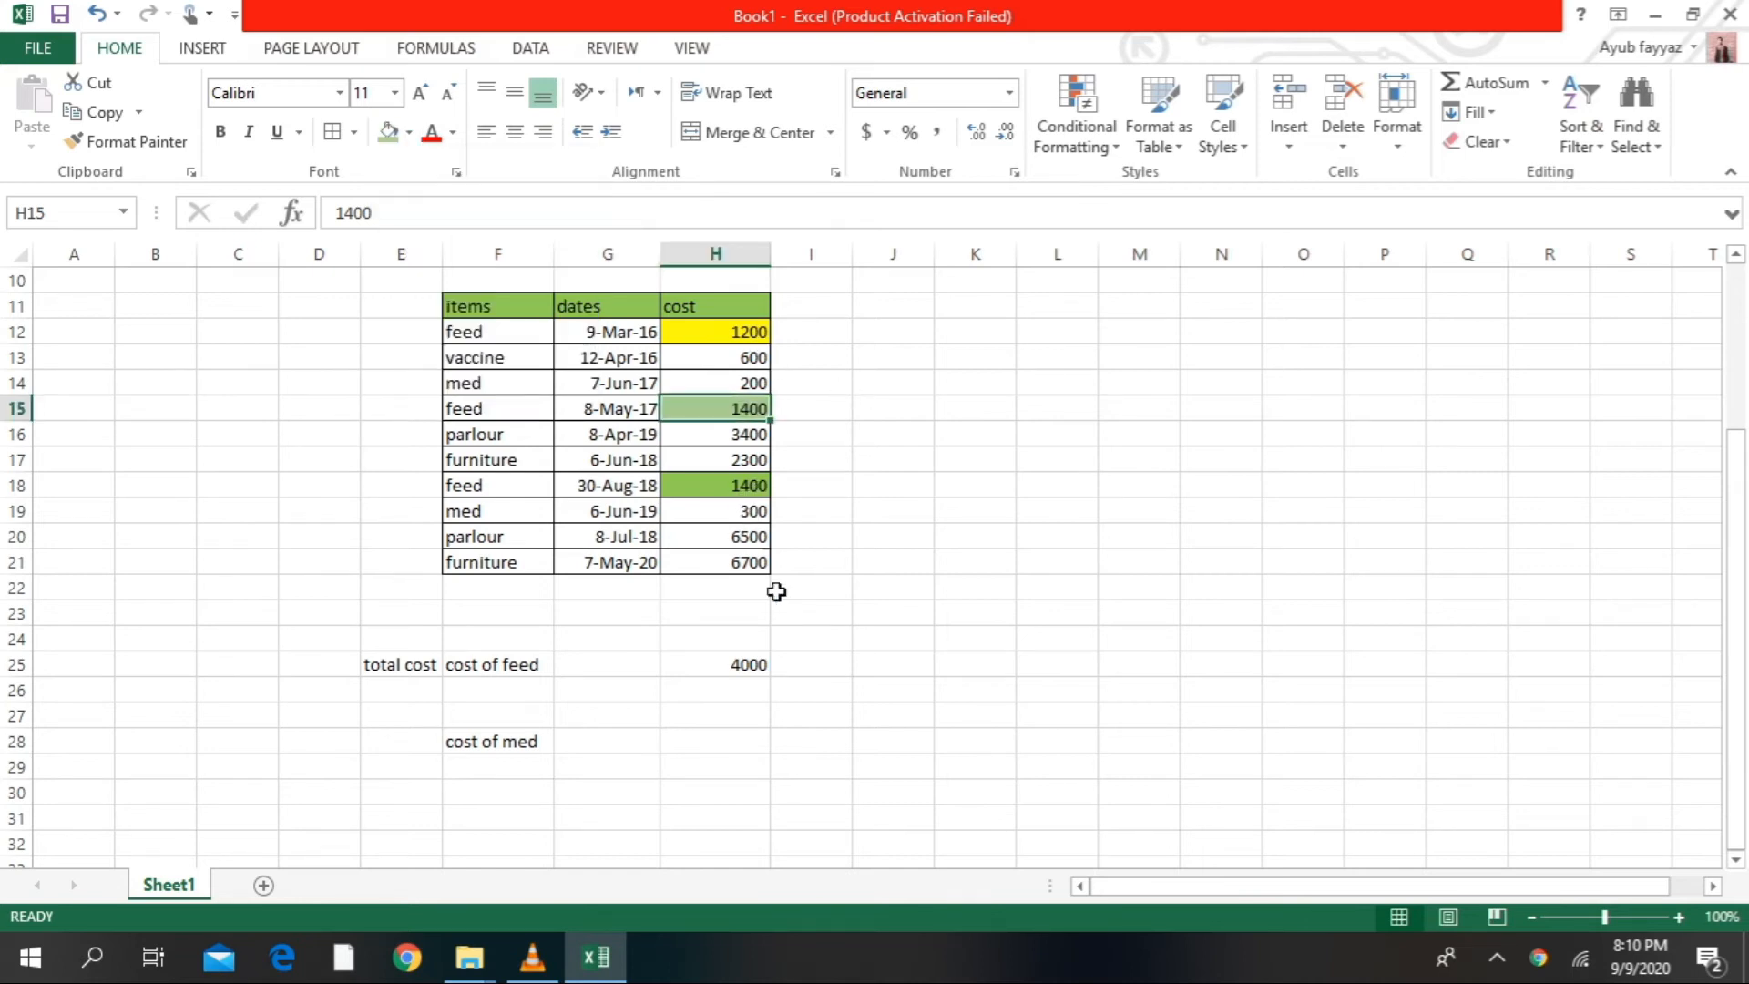
left_click(812, 690)
left_click(746, 664)
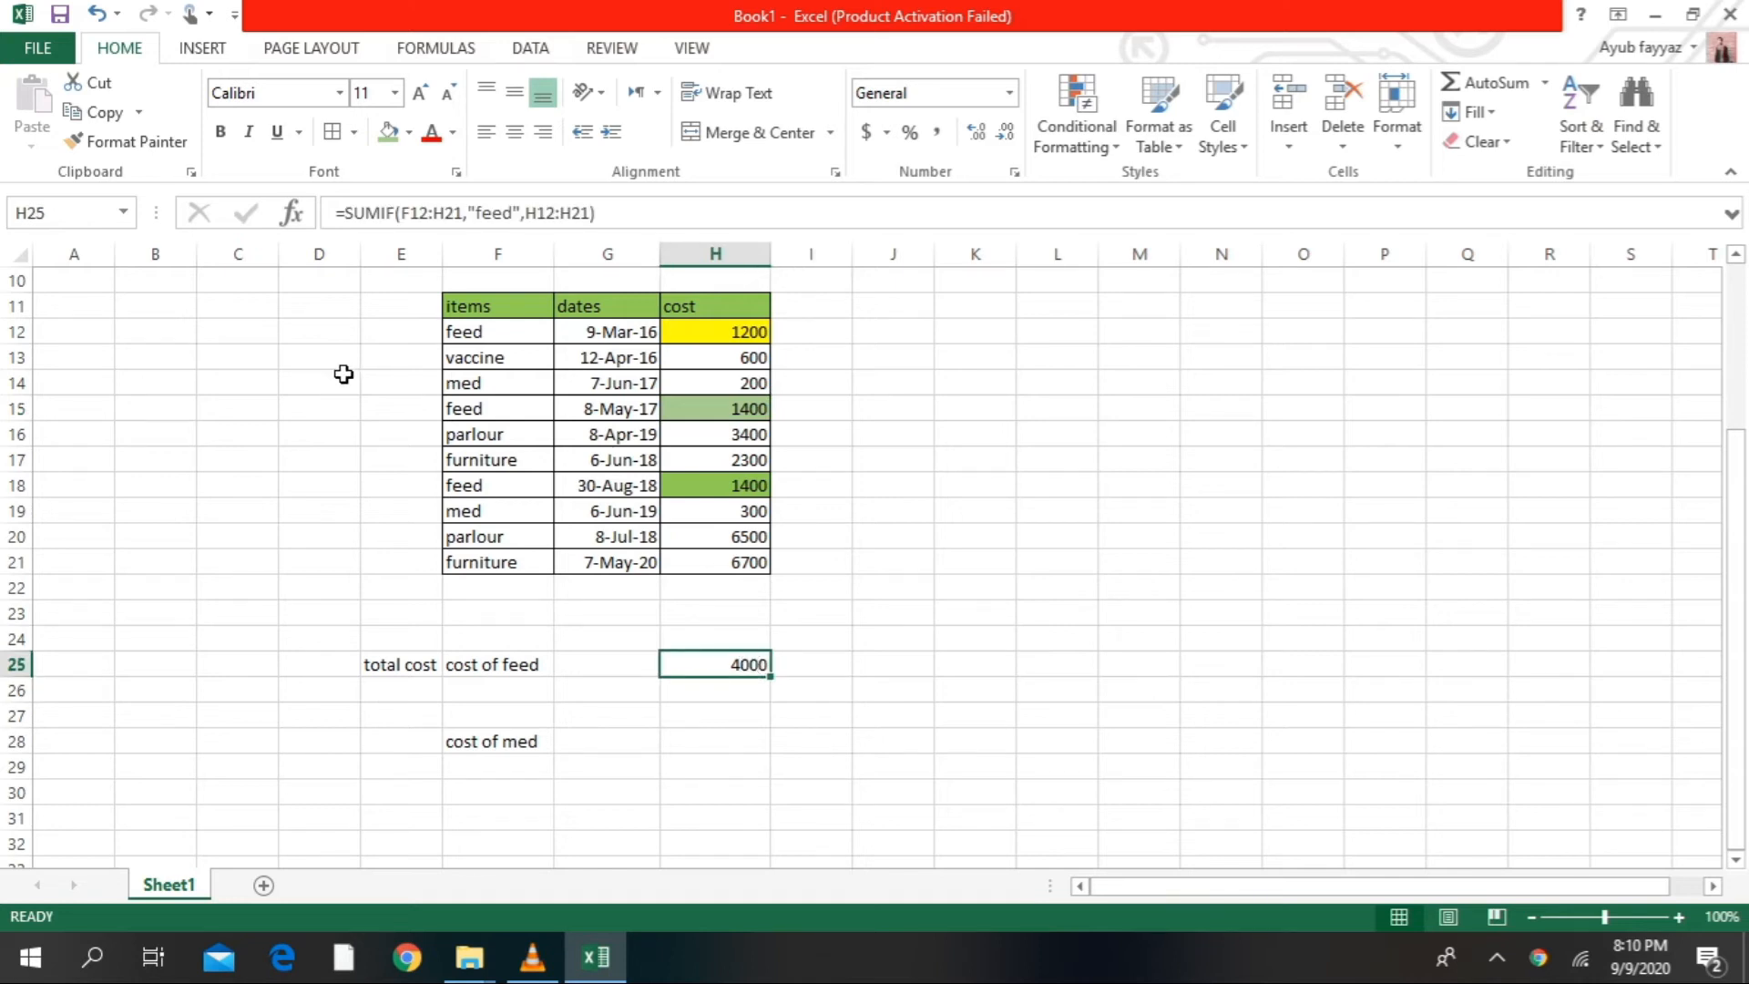
left_click(322, 301)
left_click(877, 316)
left_click_drag(876, 317, 366, 852)
left_click(1454, 383)
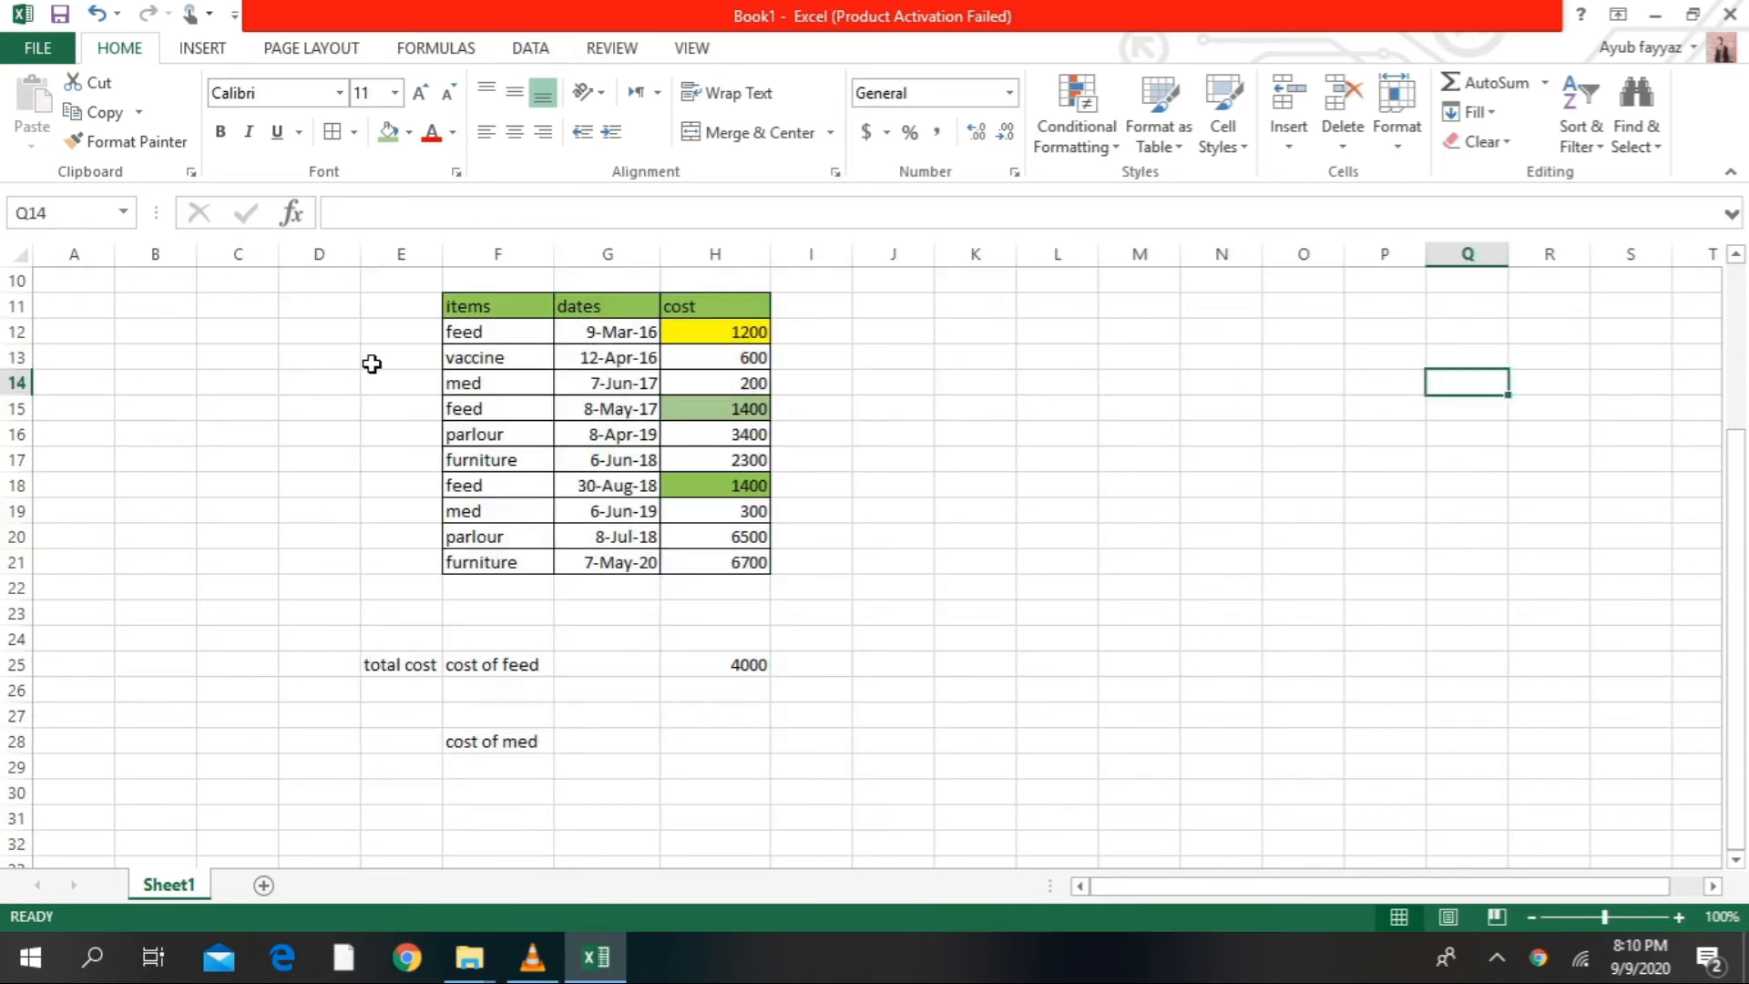
- Calculate the cost of med in cell H28 with the formula =SUMIF(F12:H21,"med",H12:H21)
left_click(735, 748)
type("=")
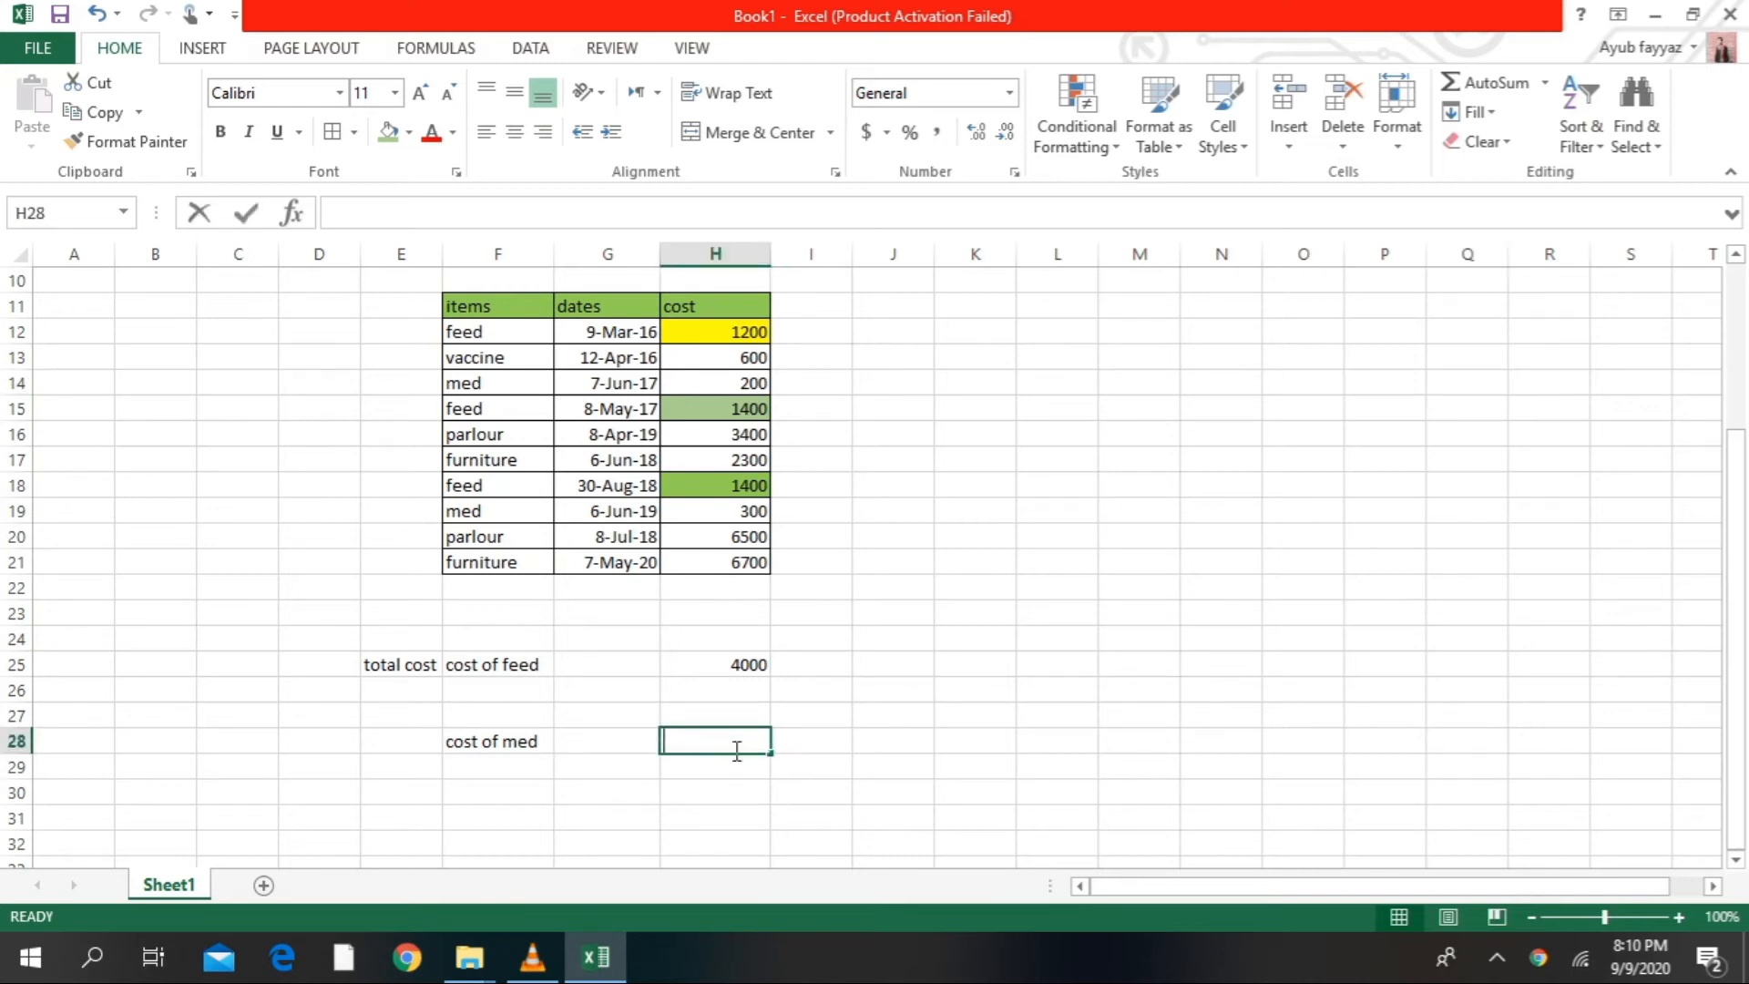
type("sum")
double_click(734, 788)
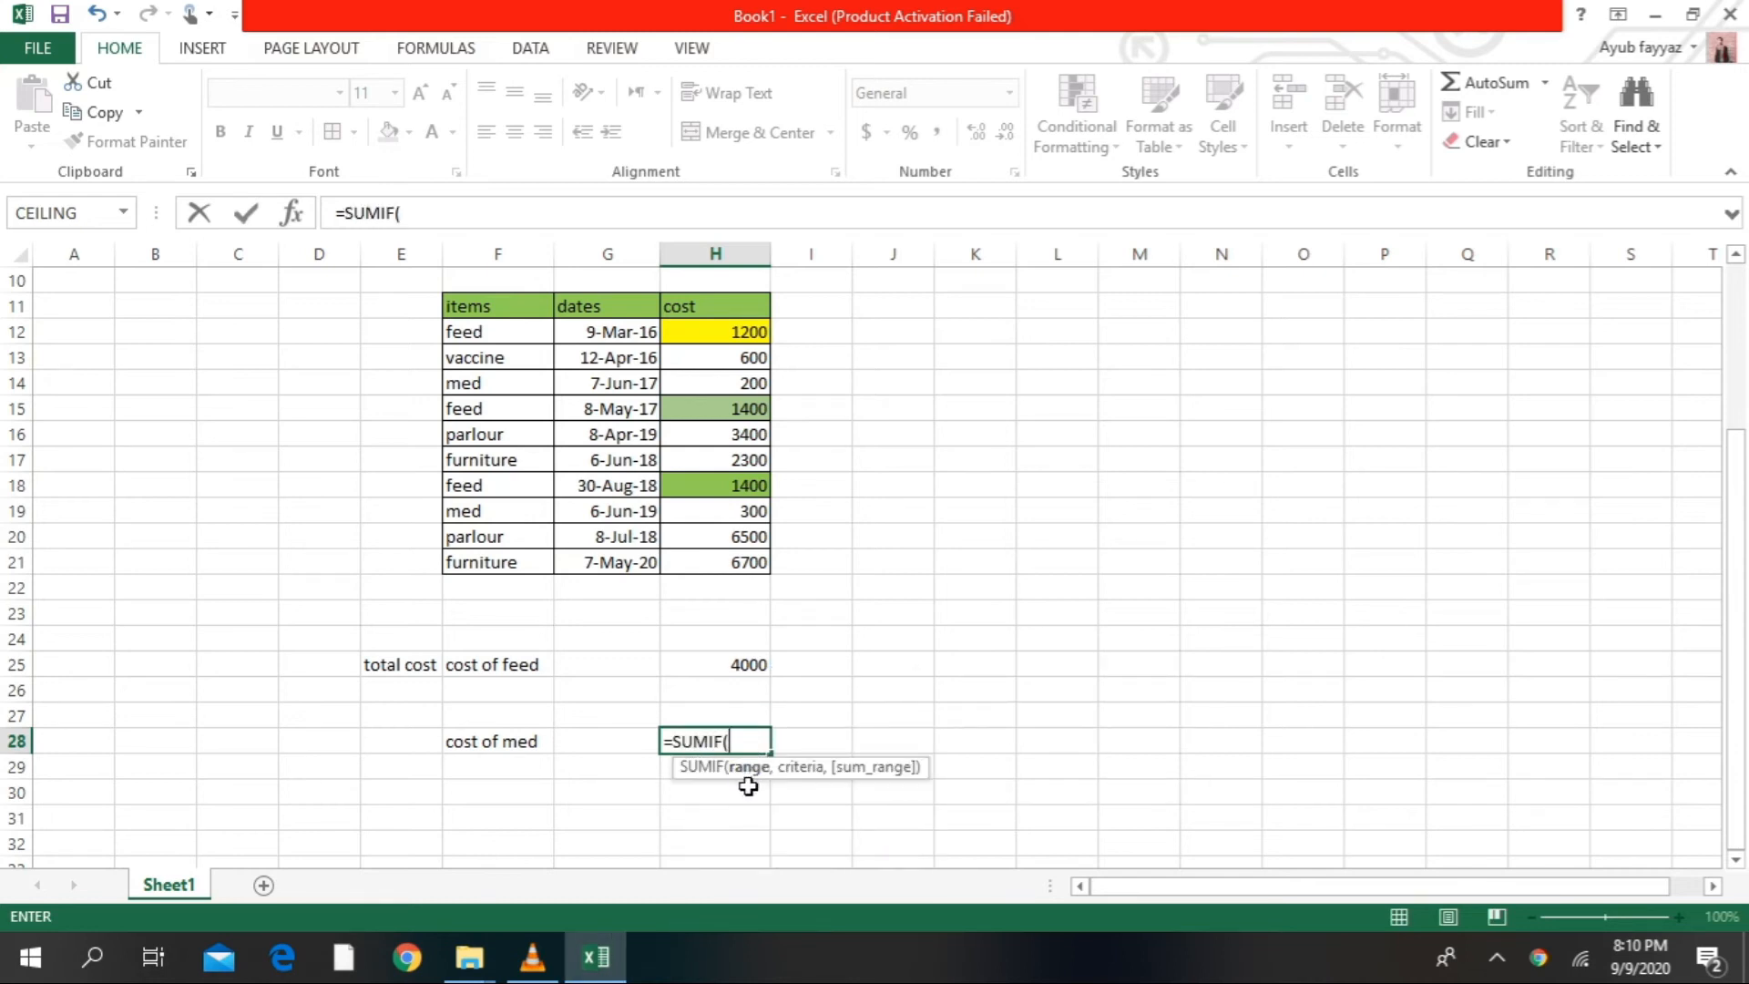
left_click_drag(457, 330, 702, 559)
type(",")
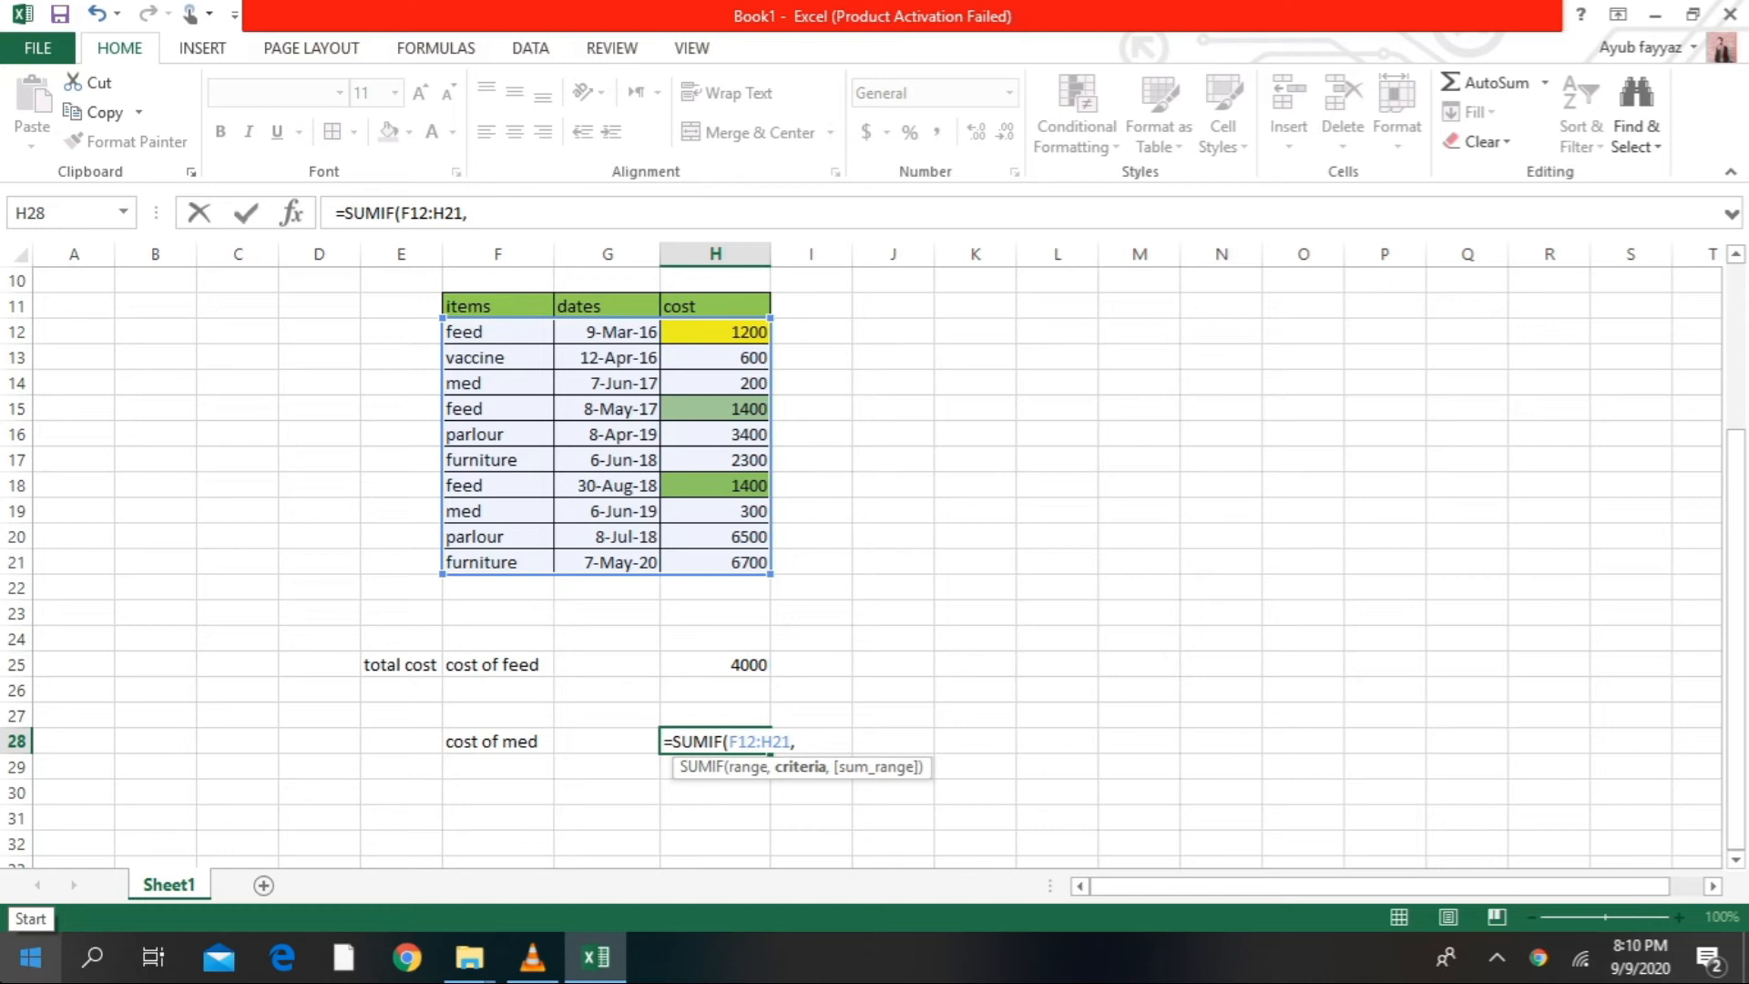
type("m")
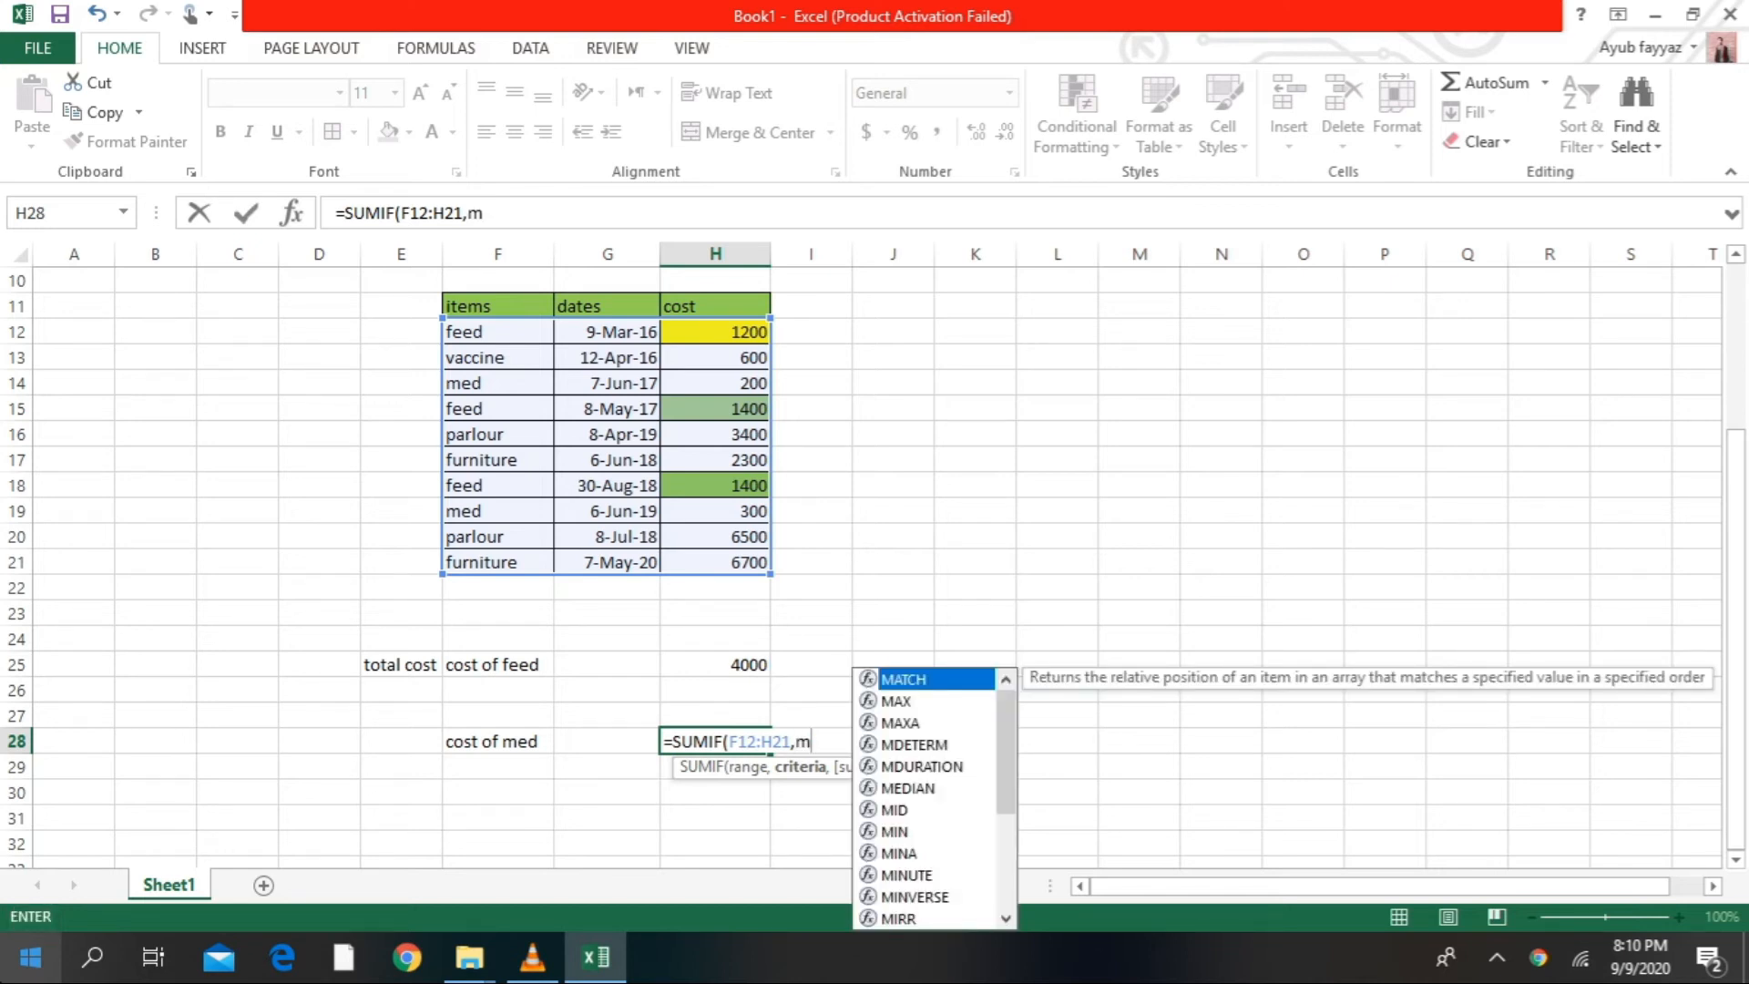
key("BackSpace")
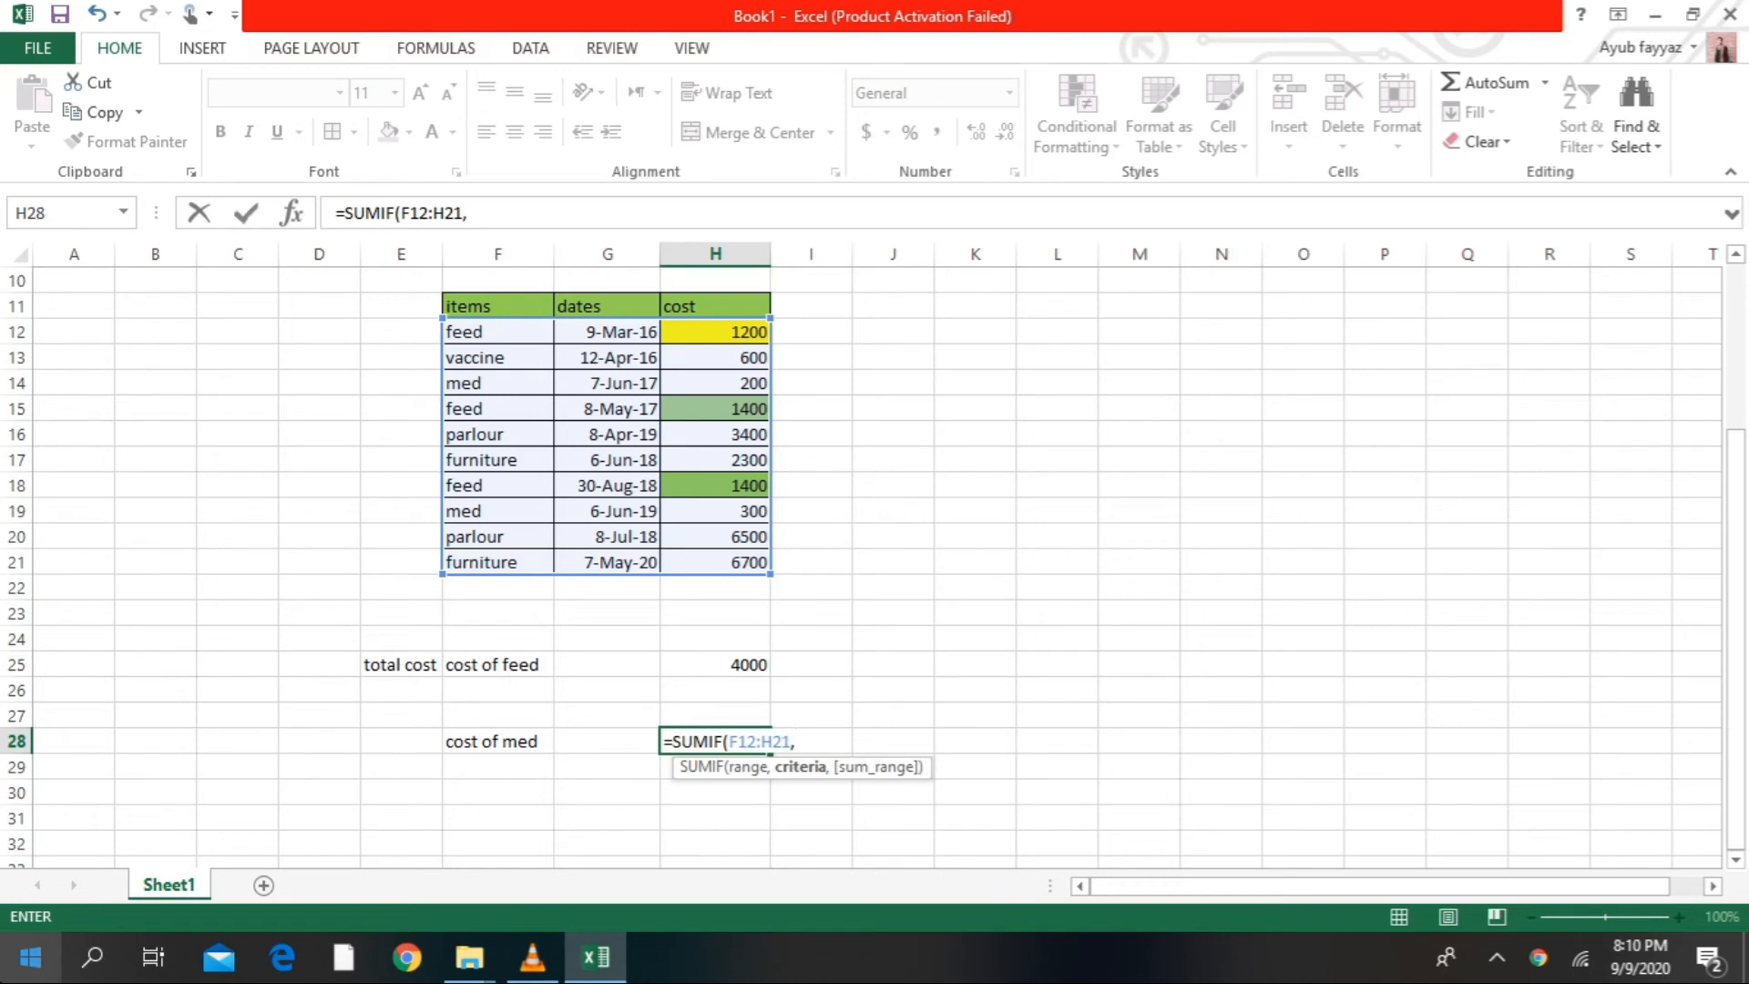
type("\"med\",")
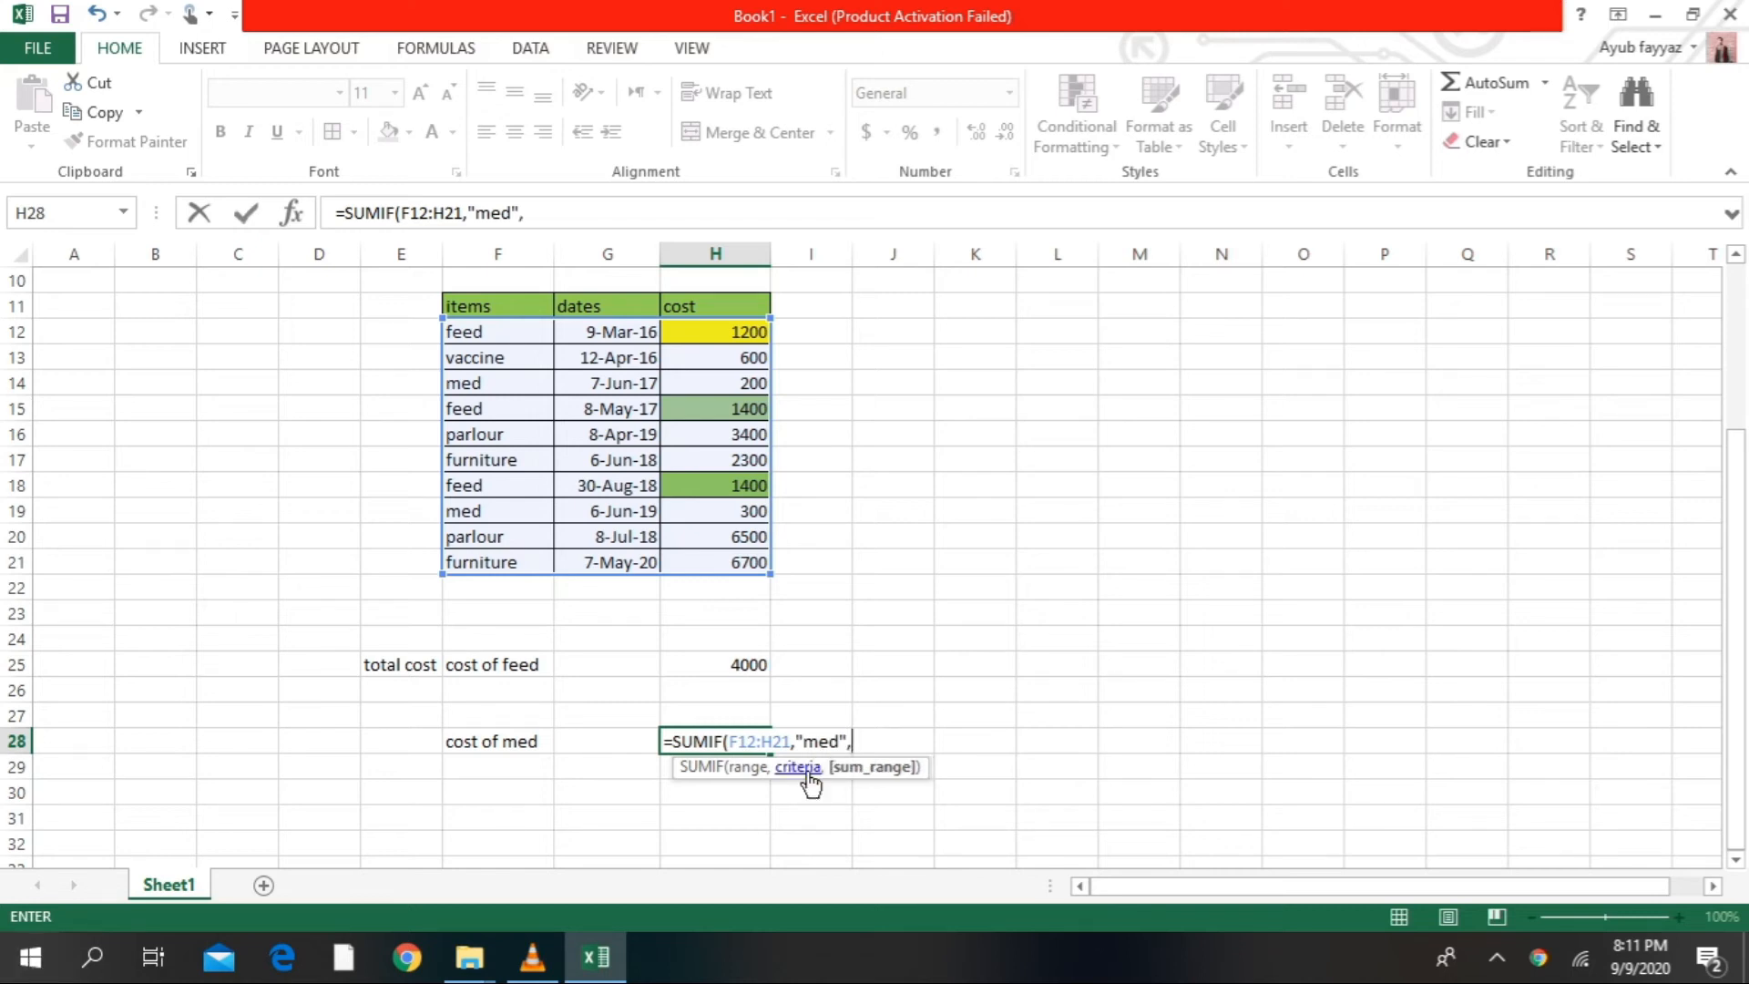
left_click_drag(701, 330, 707, 572)
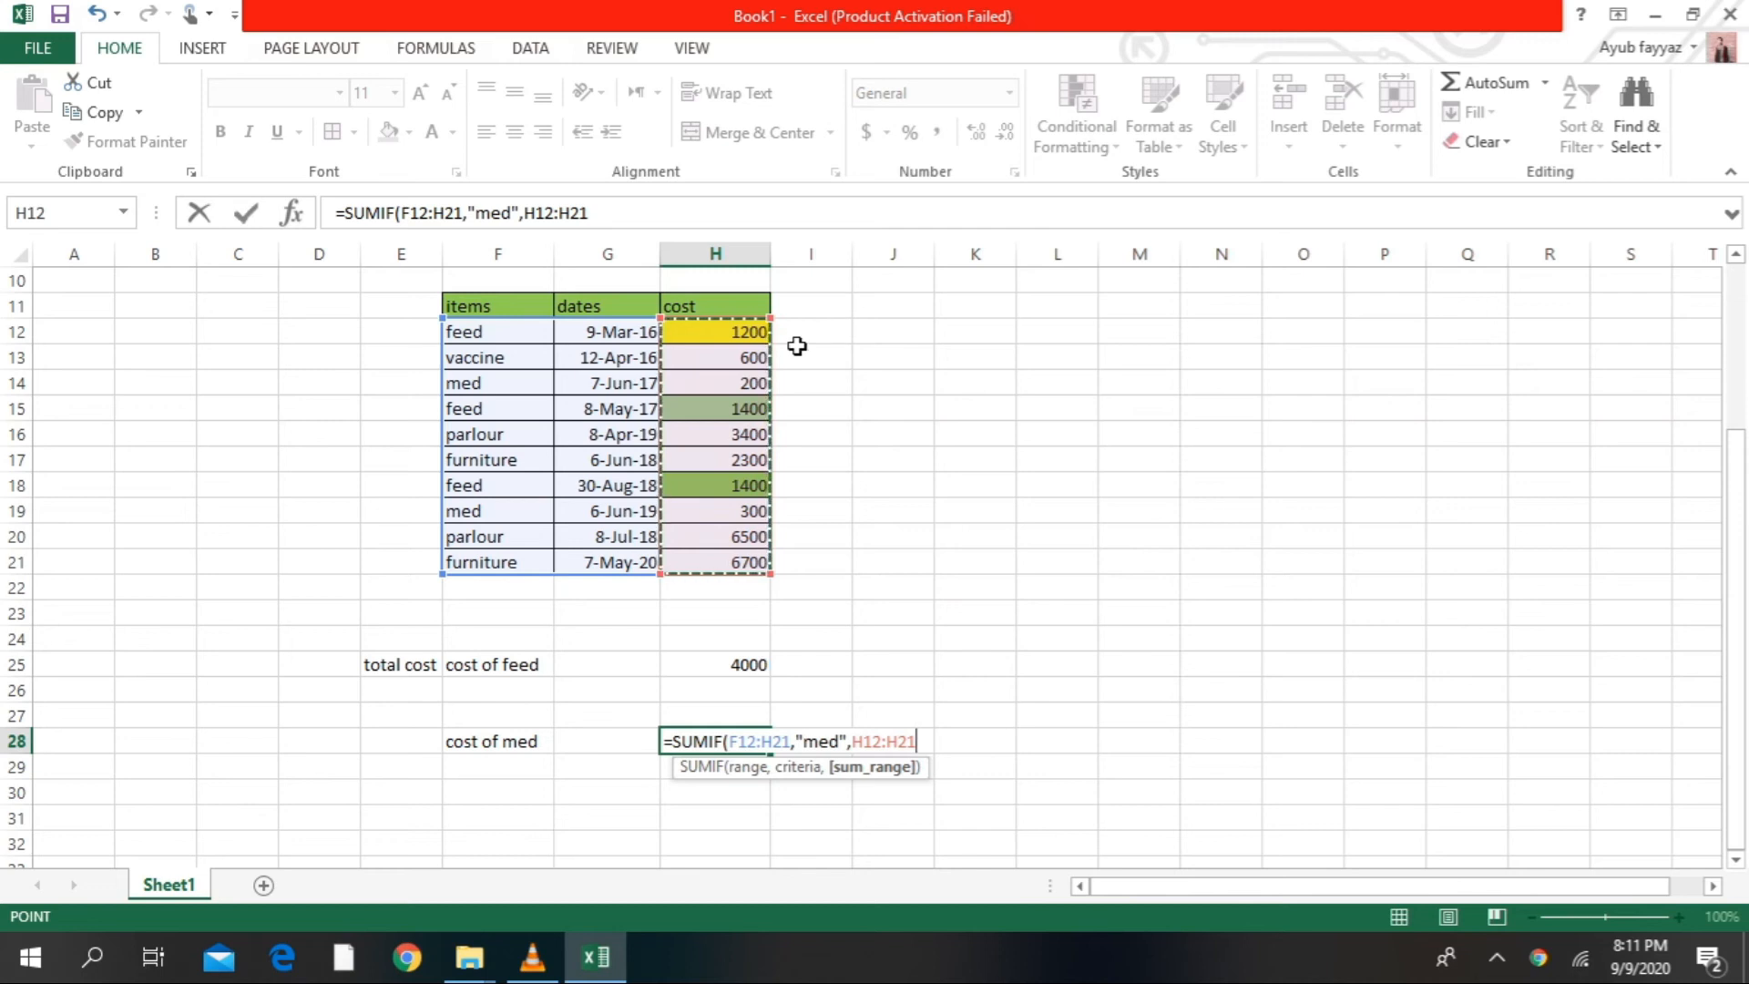
key("Return")
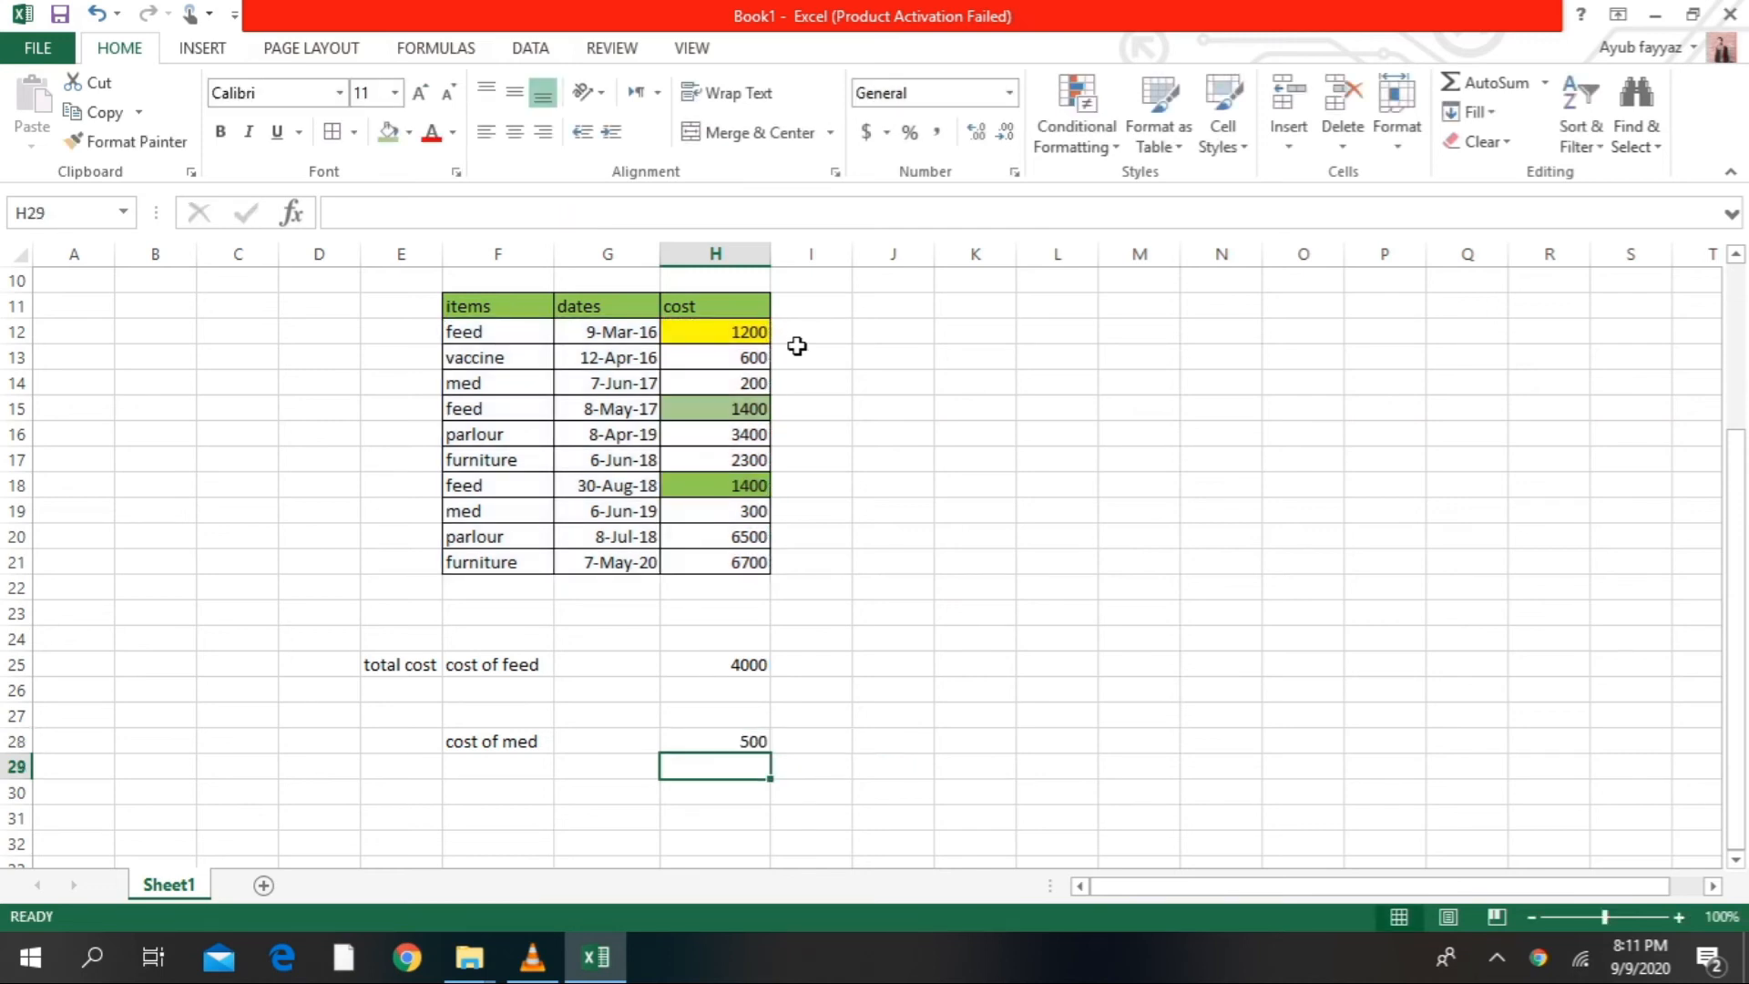
left_click(758, 742)
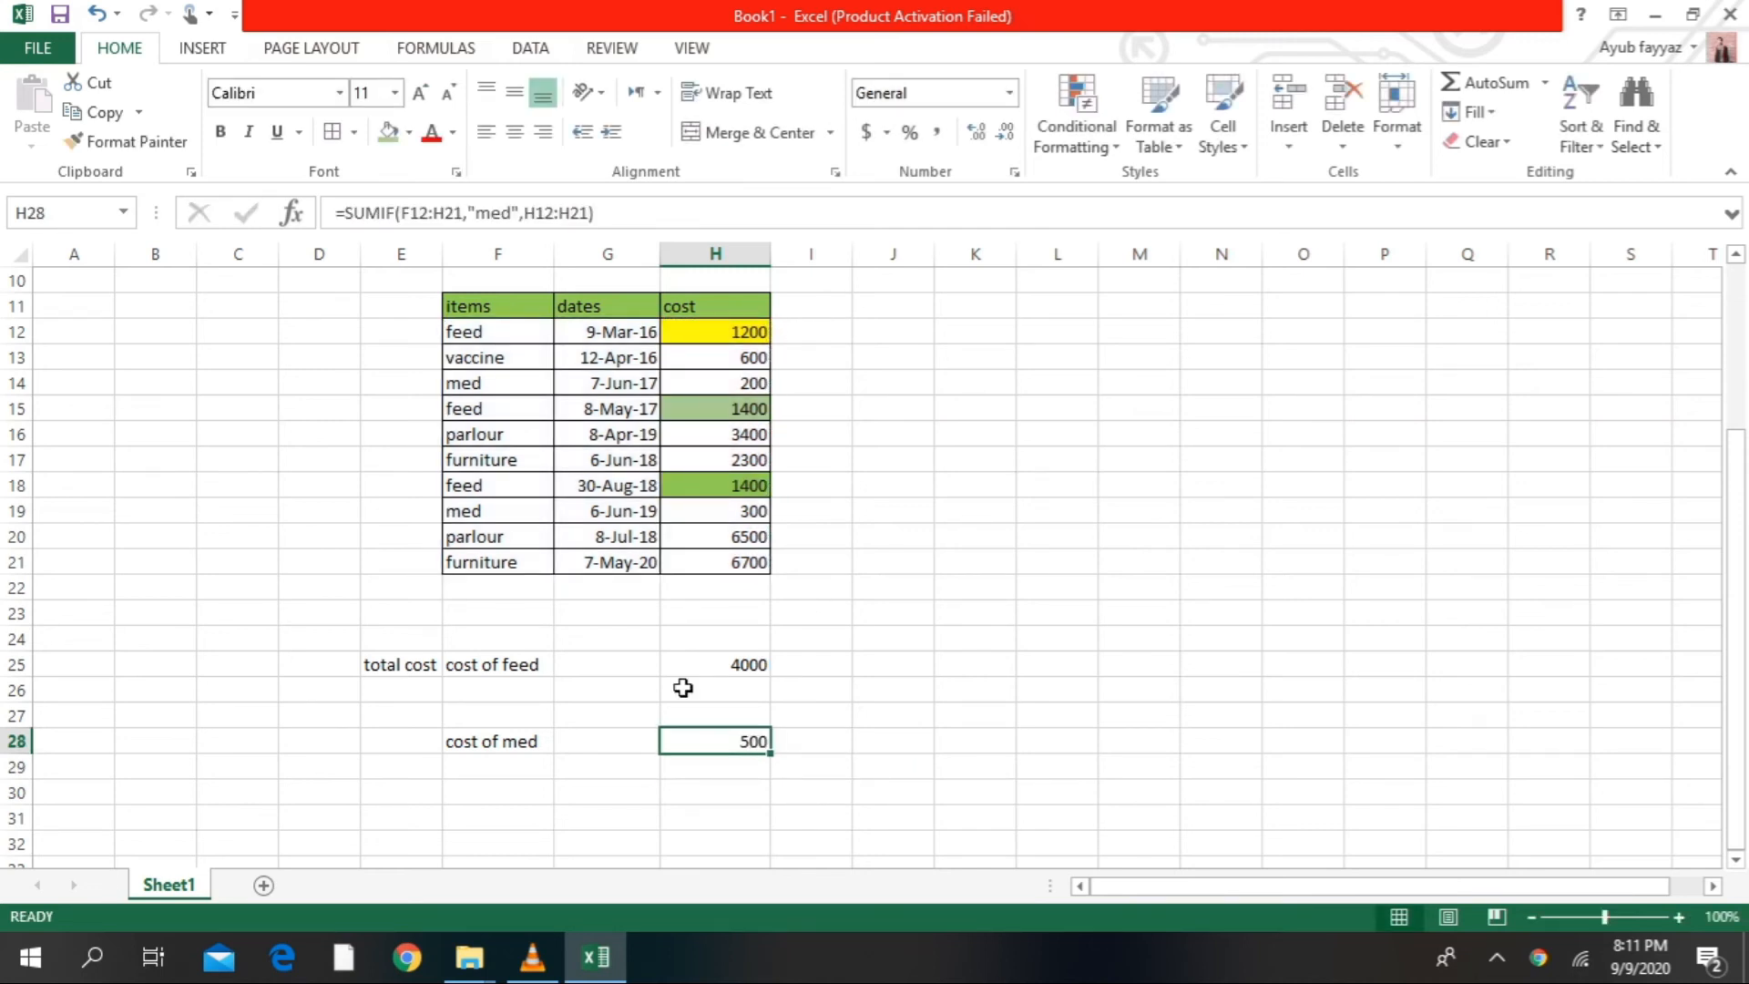
- Highlight the two med costs, filling cell H14 with light grey and cell H19 with light blue
left_click(688, 383)
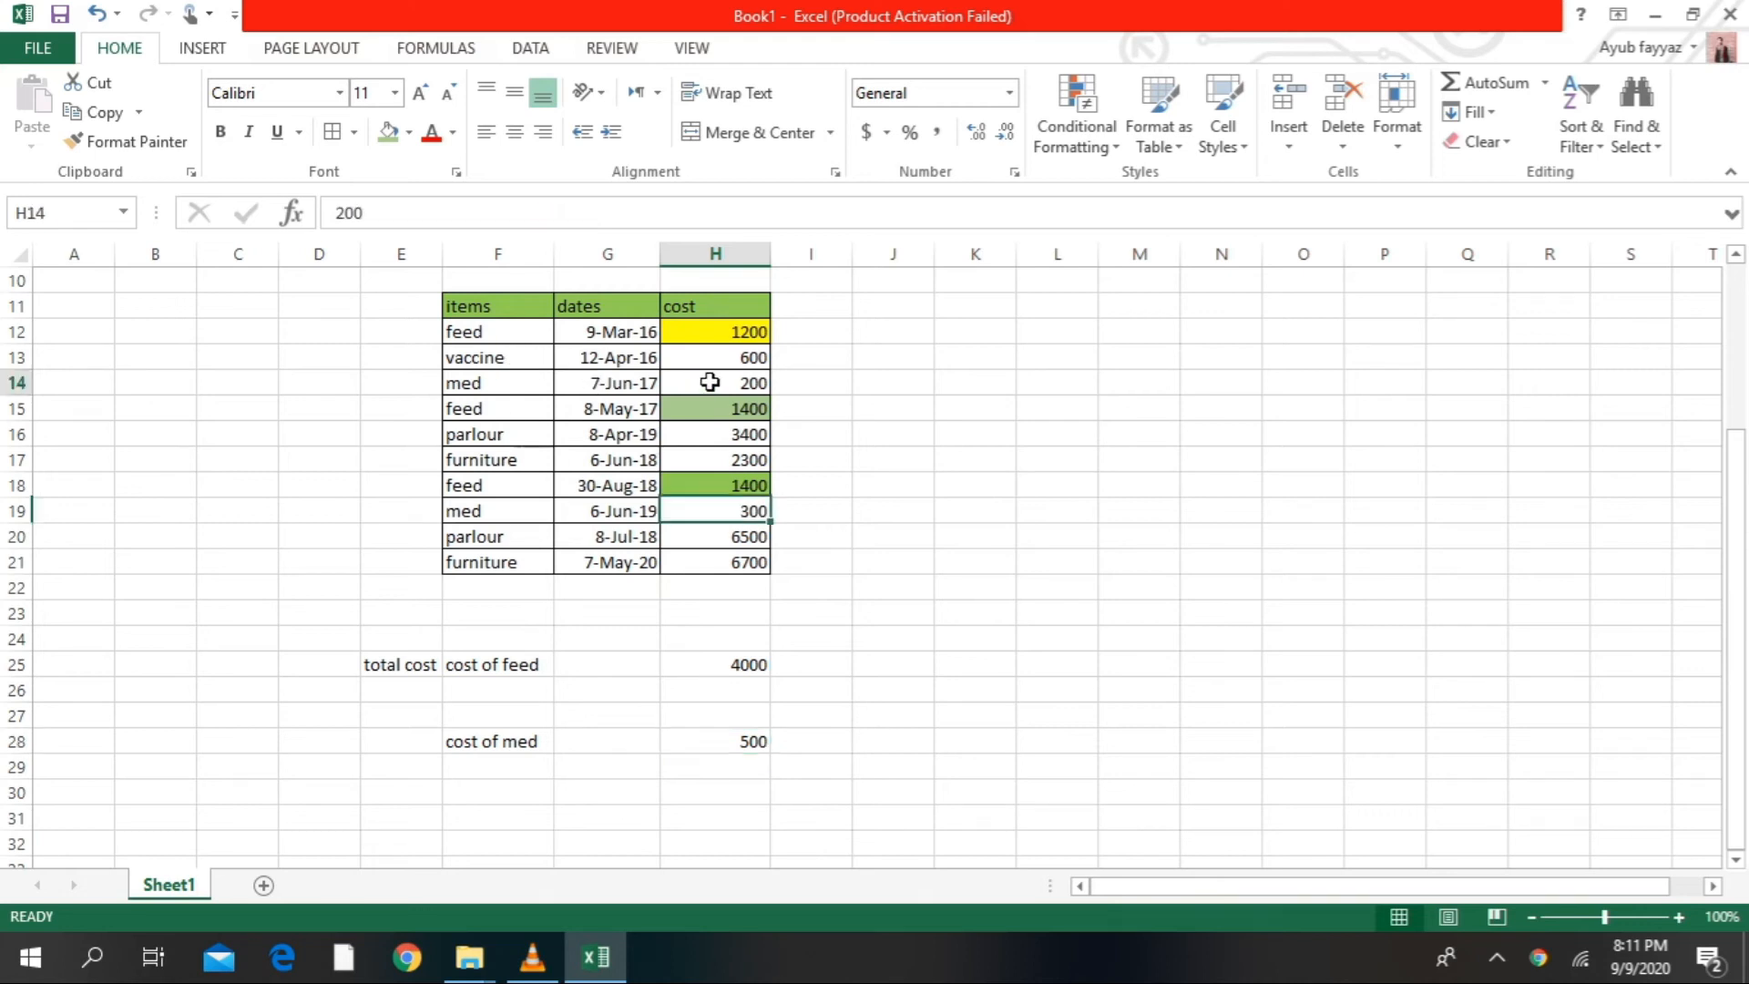
left_click(409, 132)
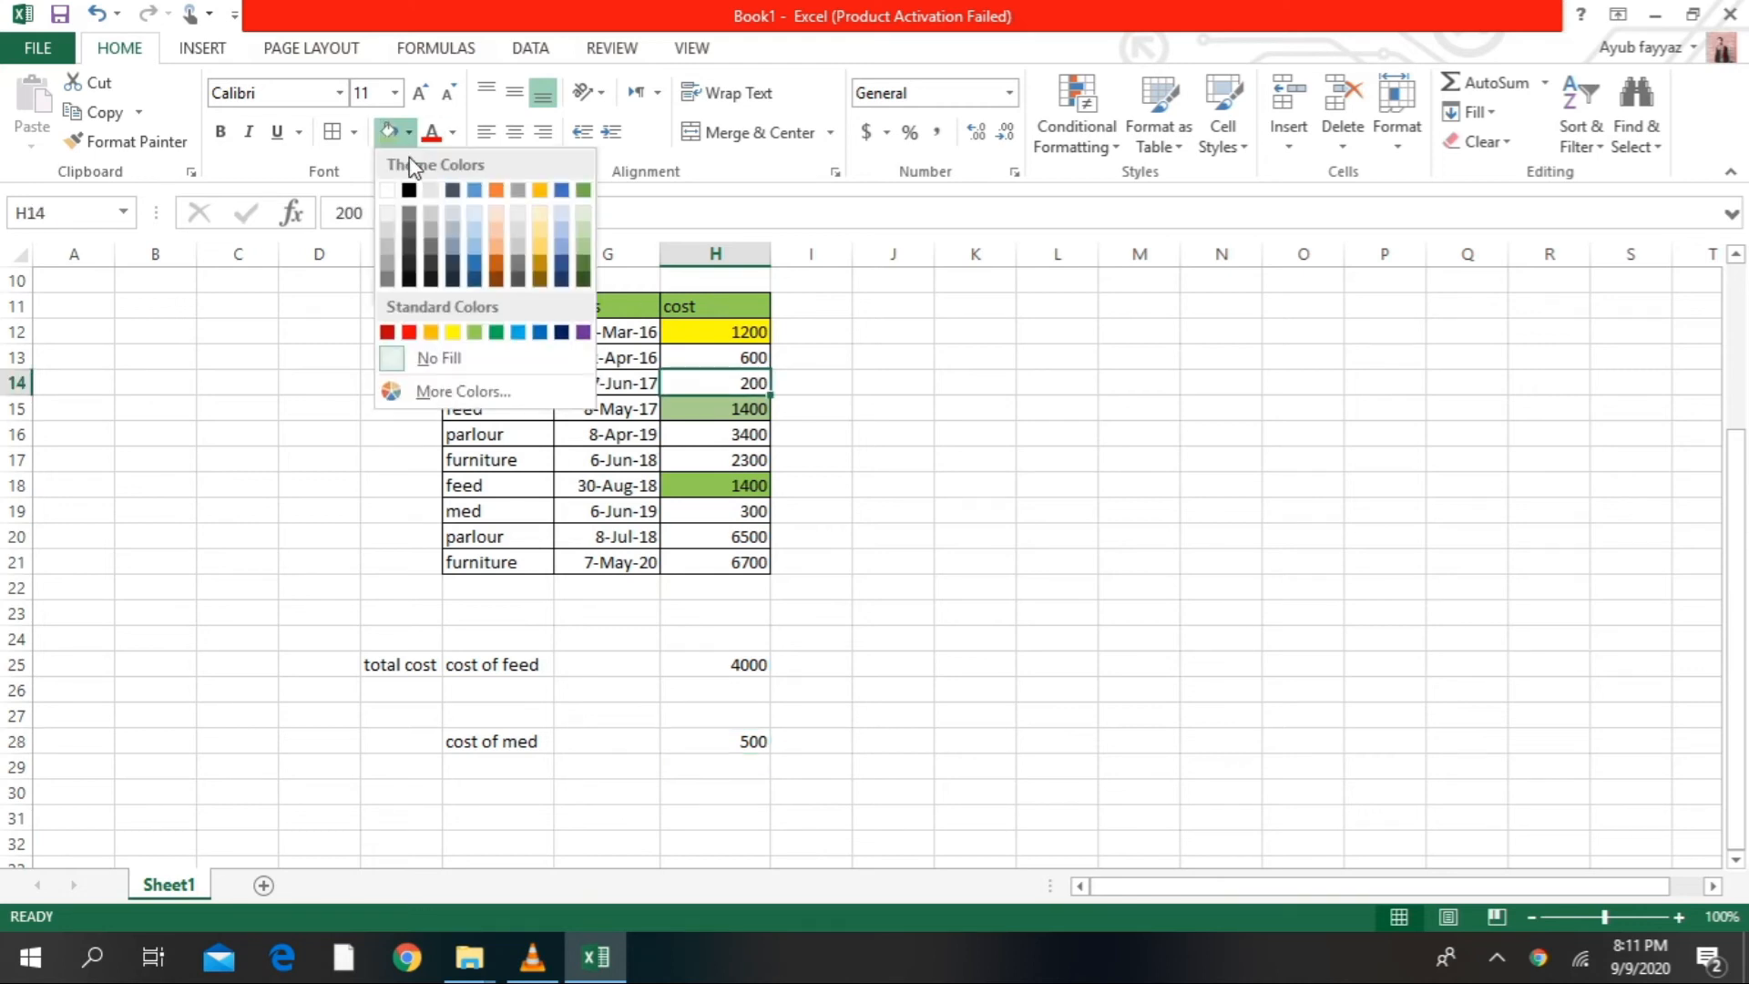
left_click(394, 245)
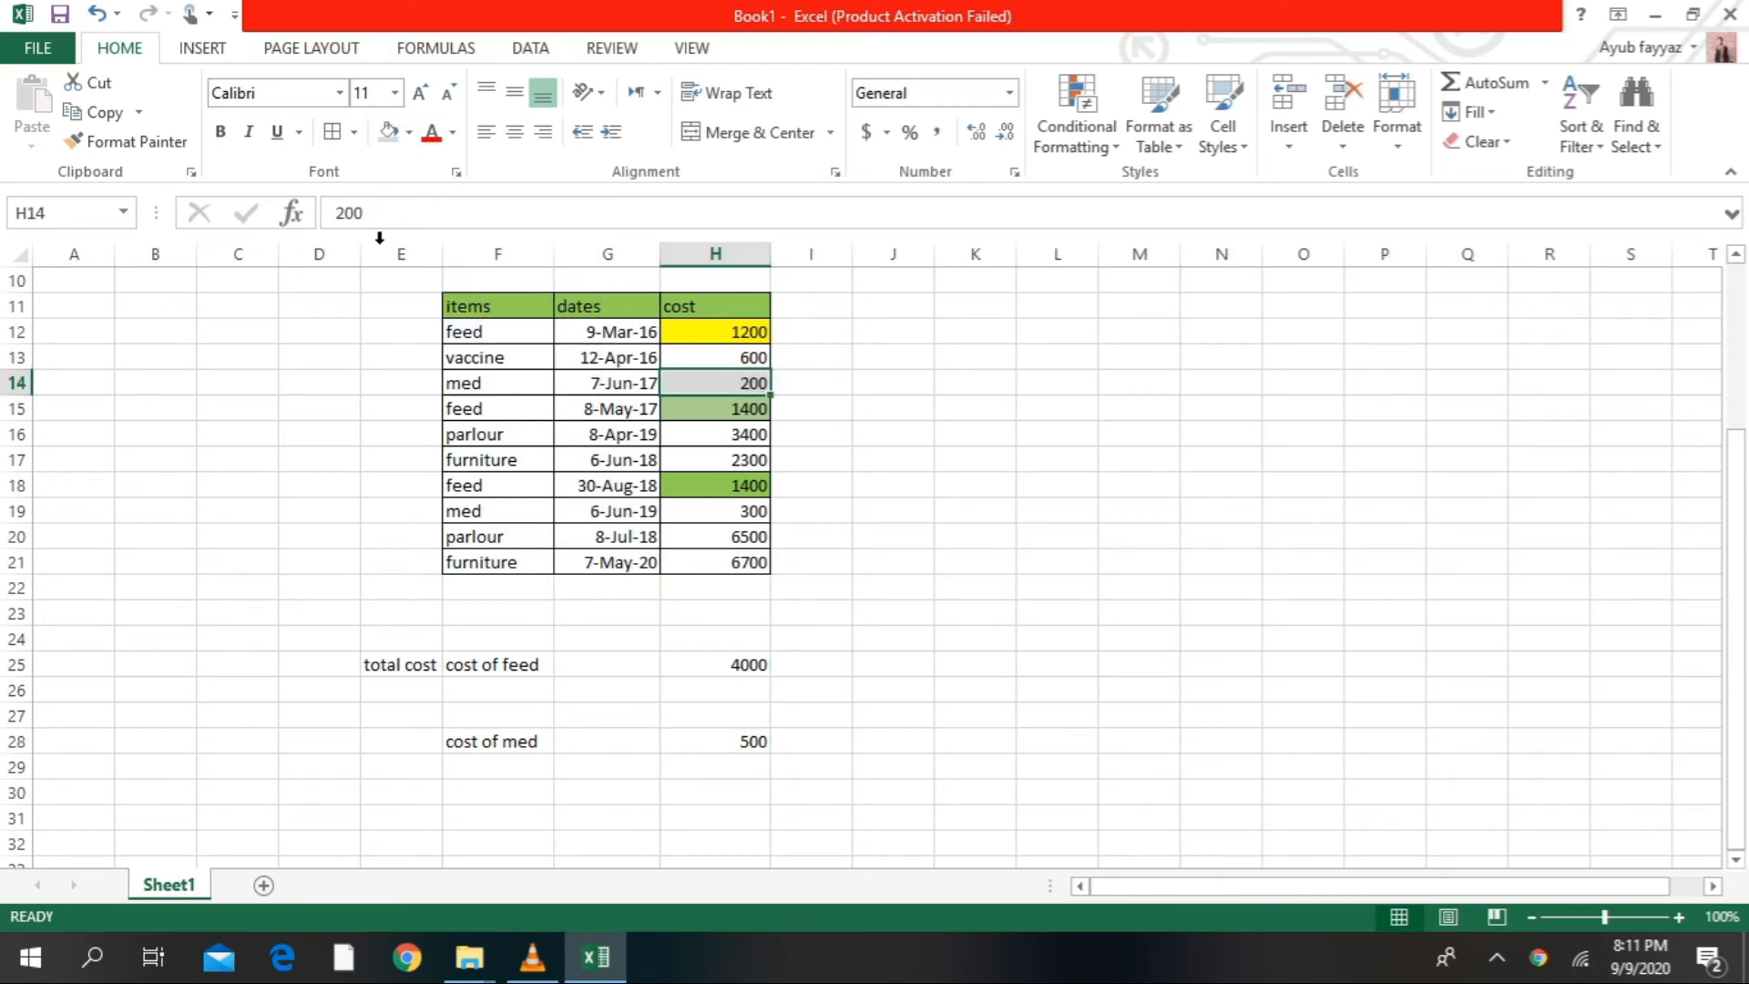
left_click(704, 511)
left_click(409, 132)
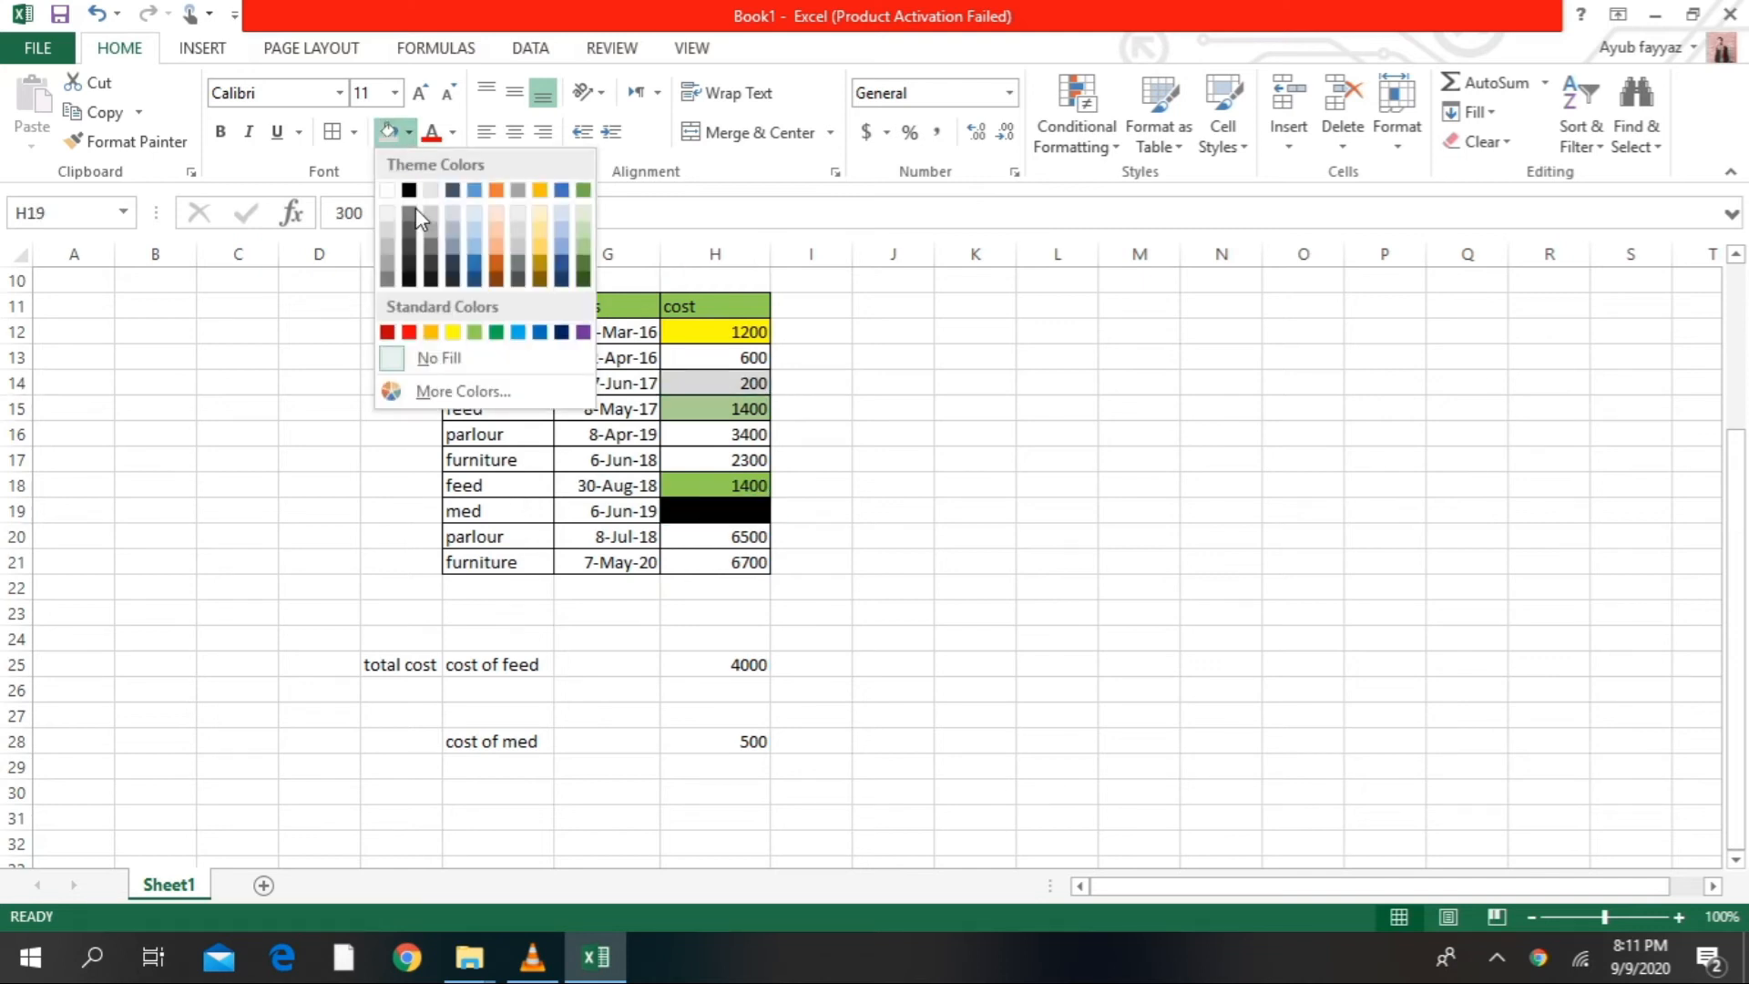
left_click(478, 245)
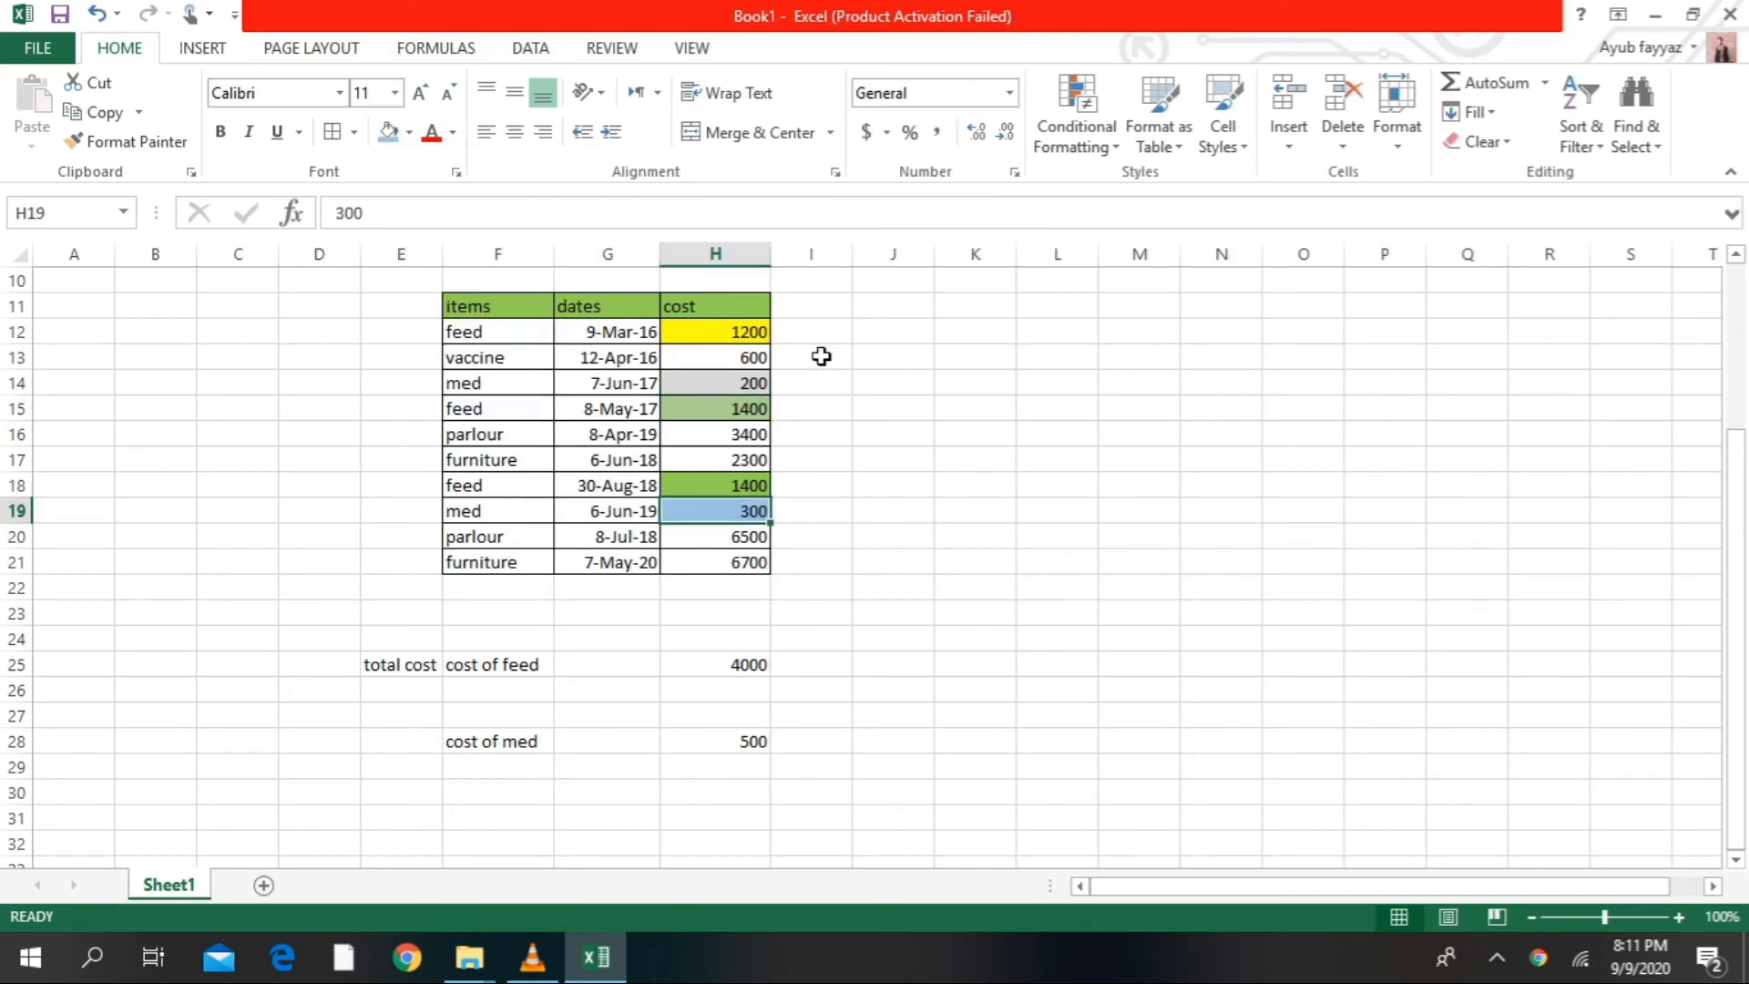
left_click_drag(918, 430, 355, 690)
left_click_drag(306, 282, 767, 678)
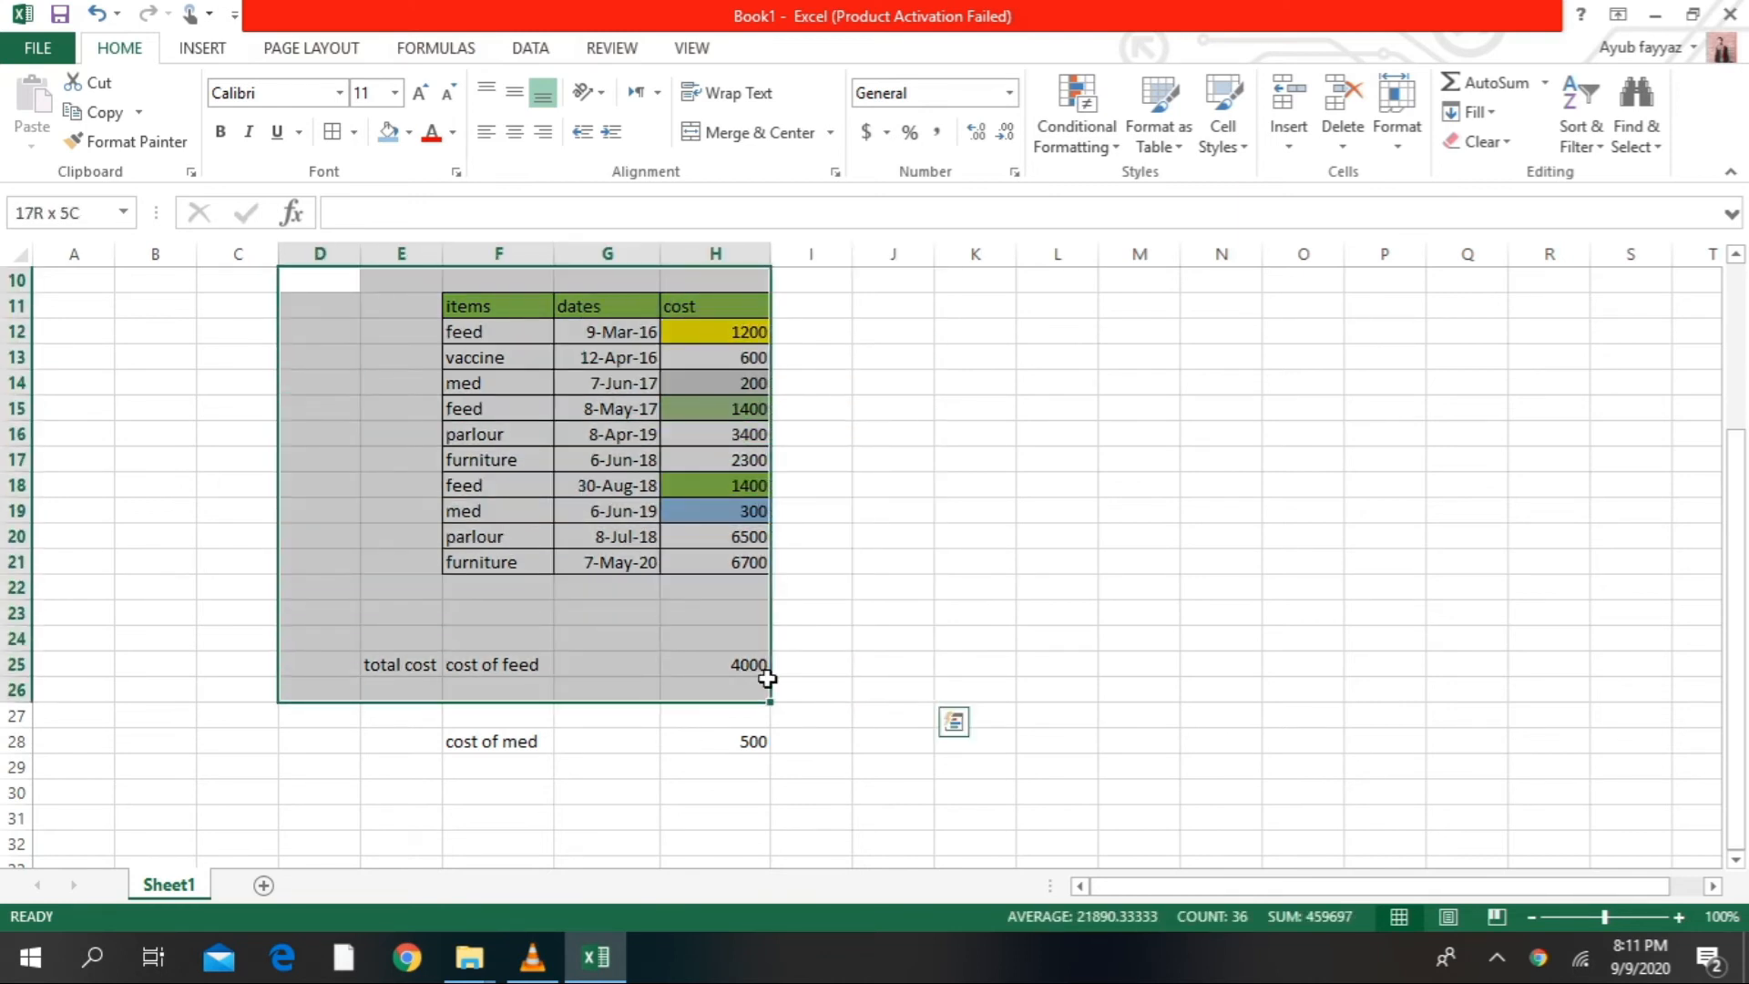
left_click(980, 464)
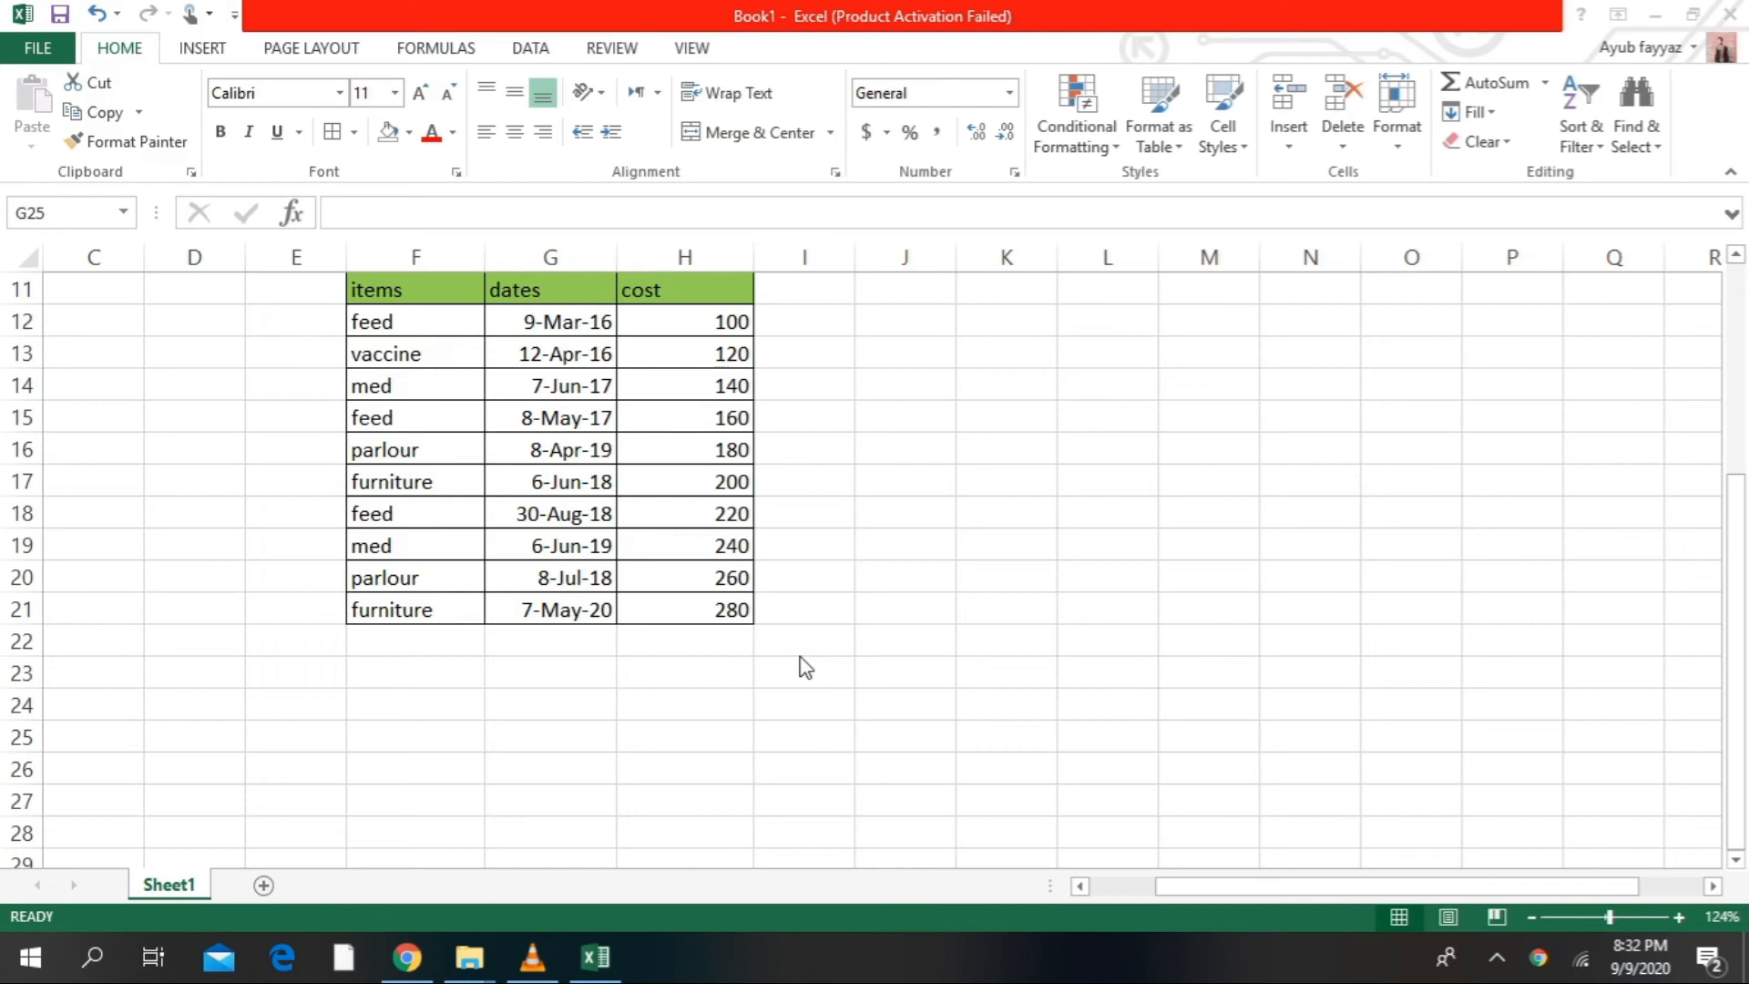
- Review the items, dates and cost columns of the table in rows 11 to 21
scroll(824, 656, "up", 1)
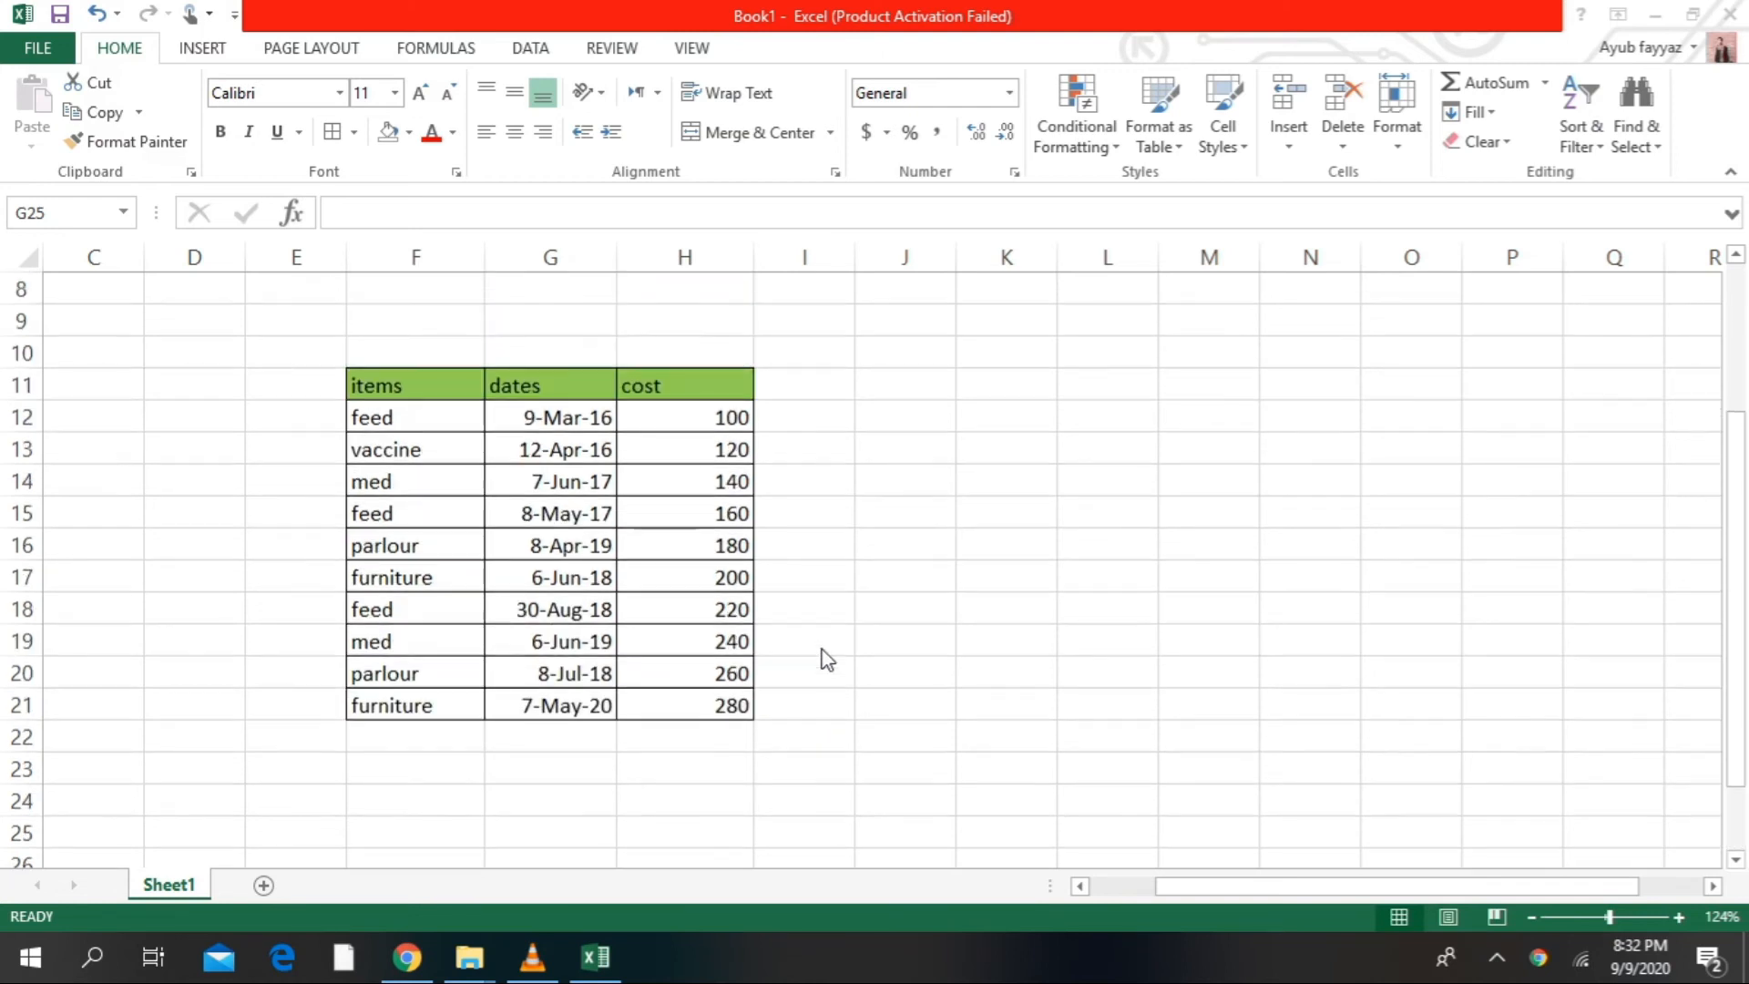
left_click(890, 576)
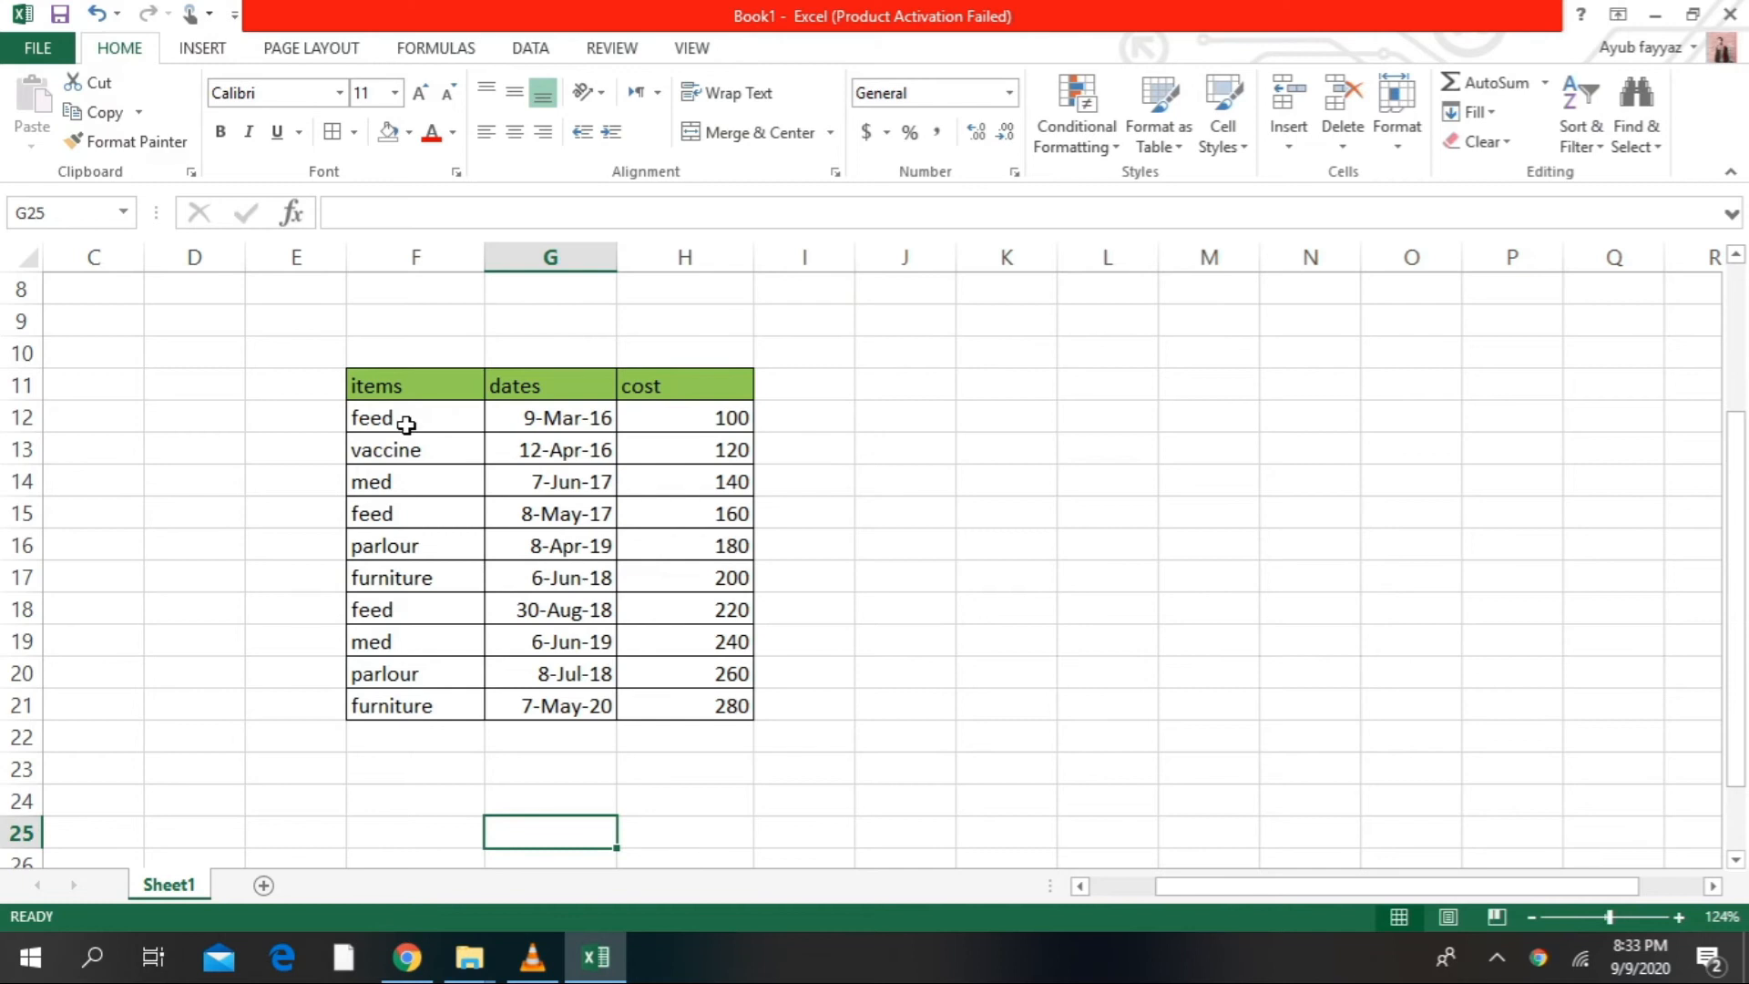
left_click_drag(403, 426, 692, 708)
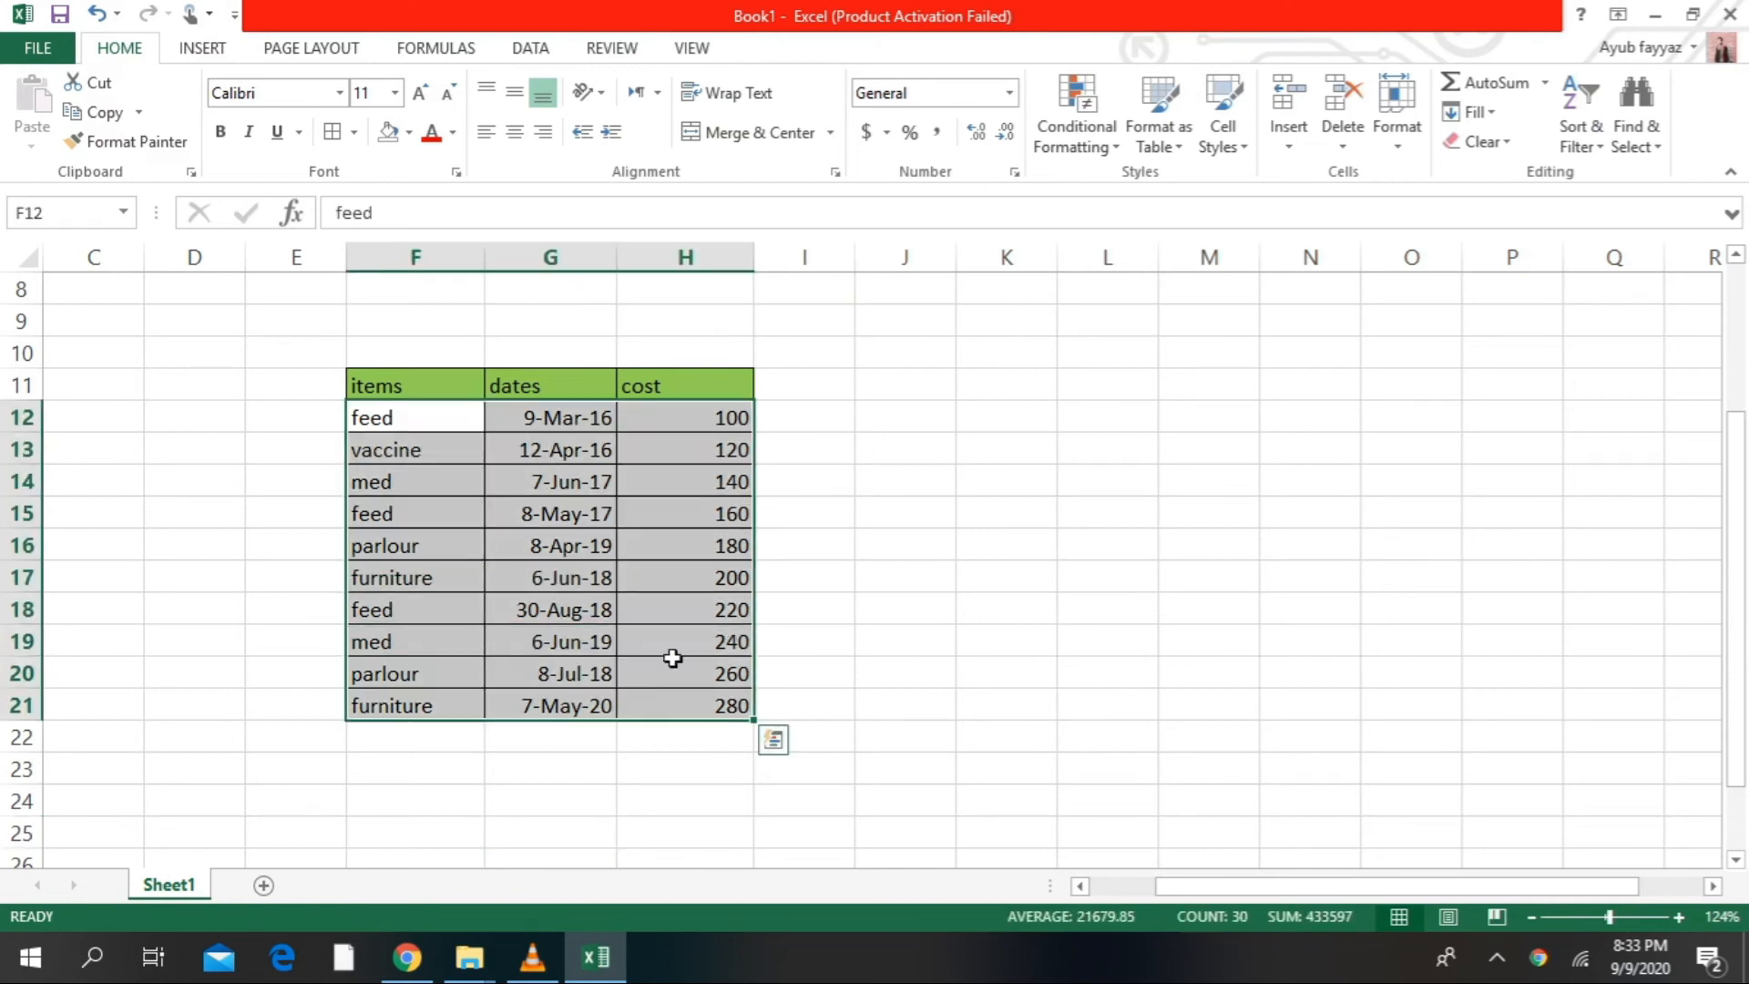
left_click(560, 419)
left_click(605, 574)
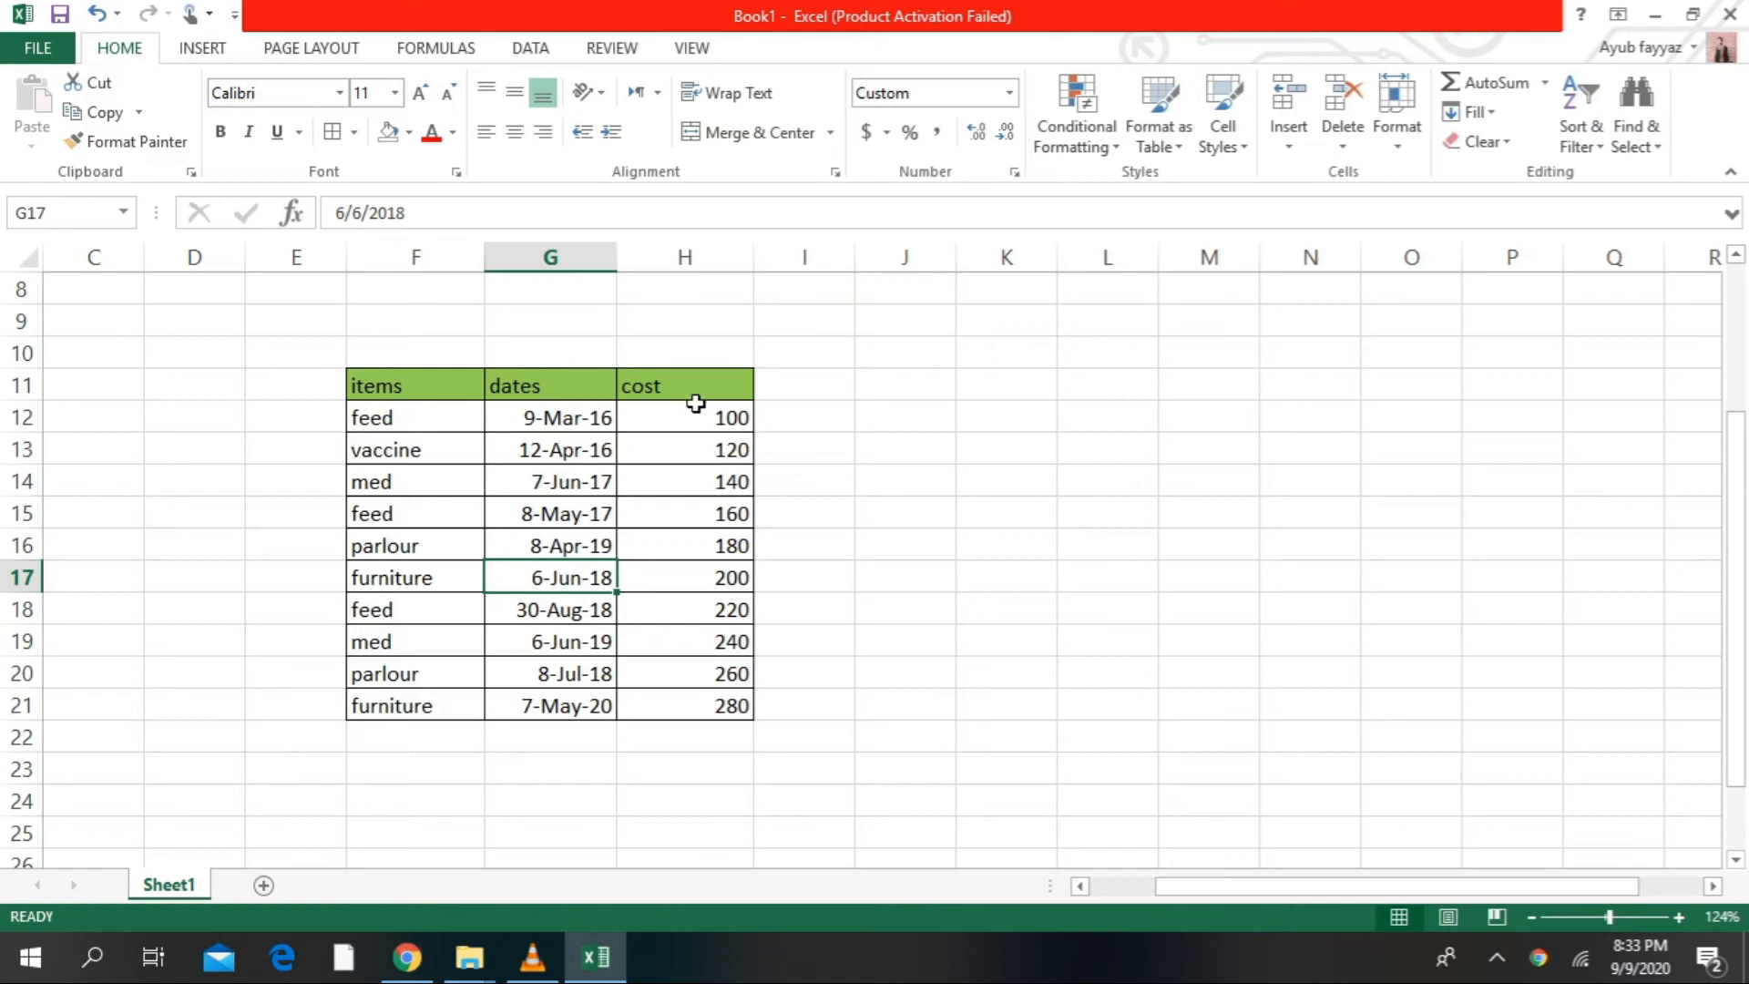
left_click_drag(695, 408, 716, 674)
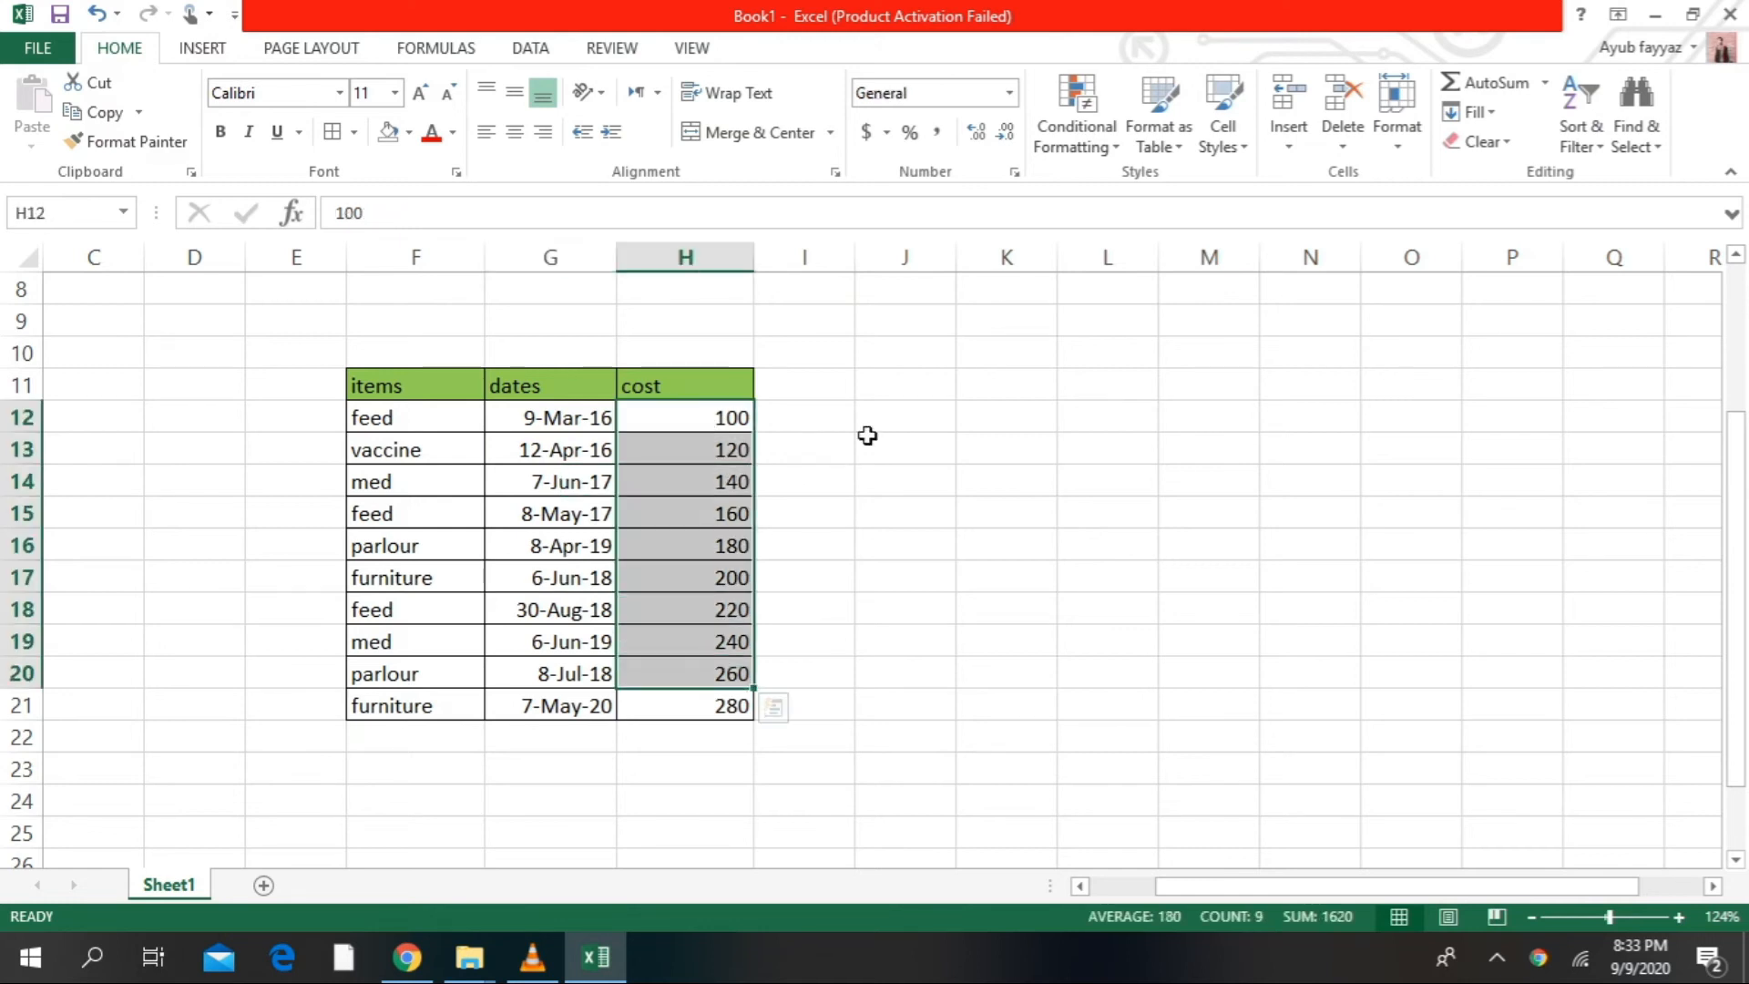
left_click(867, 436)
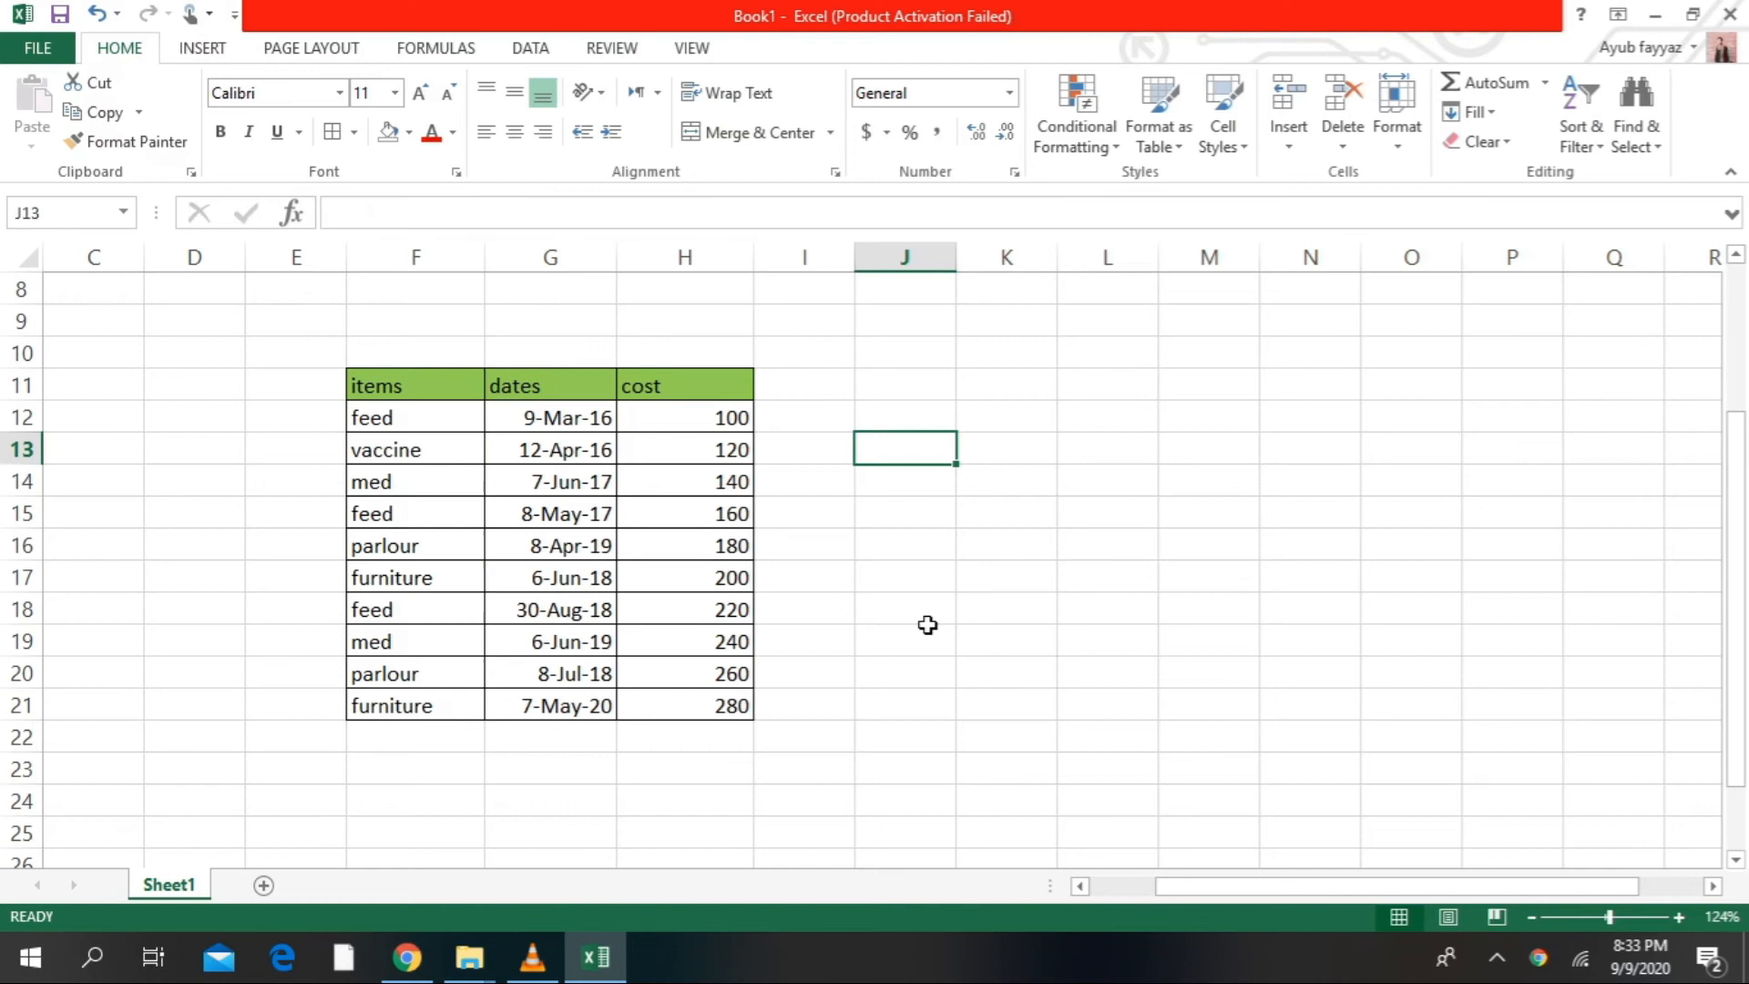
scroll(928, 625, "down", 1)
left_click(497, 703)
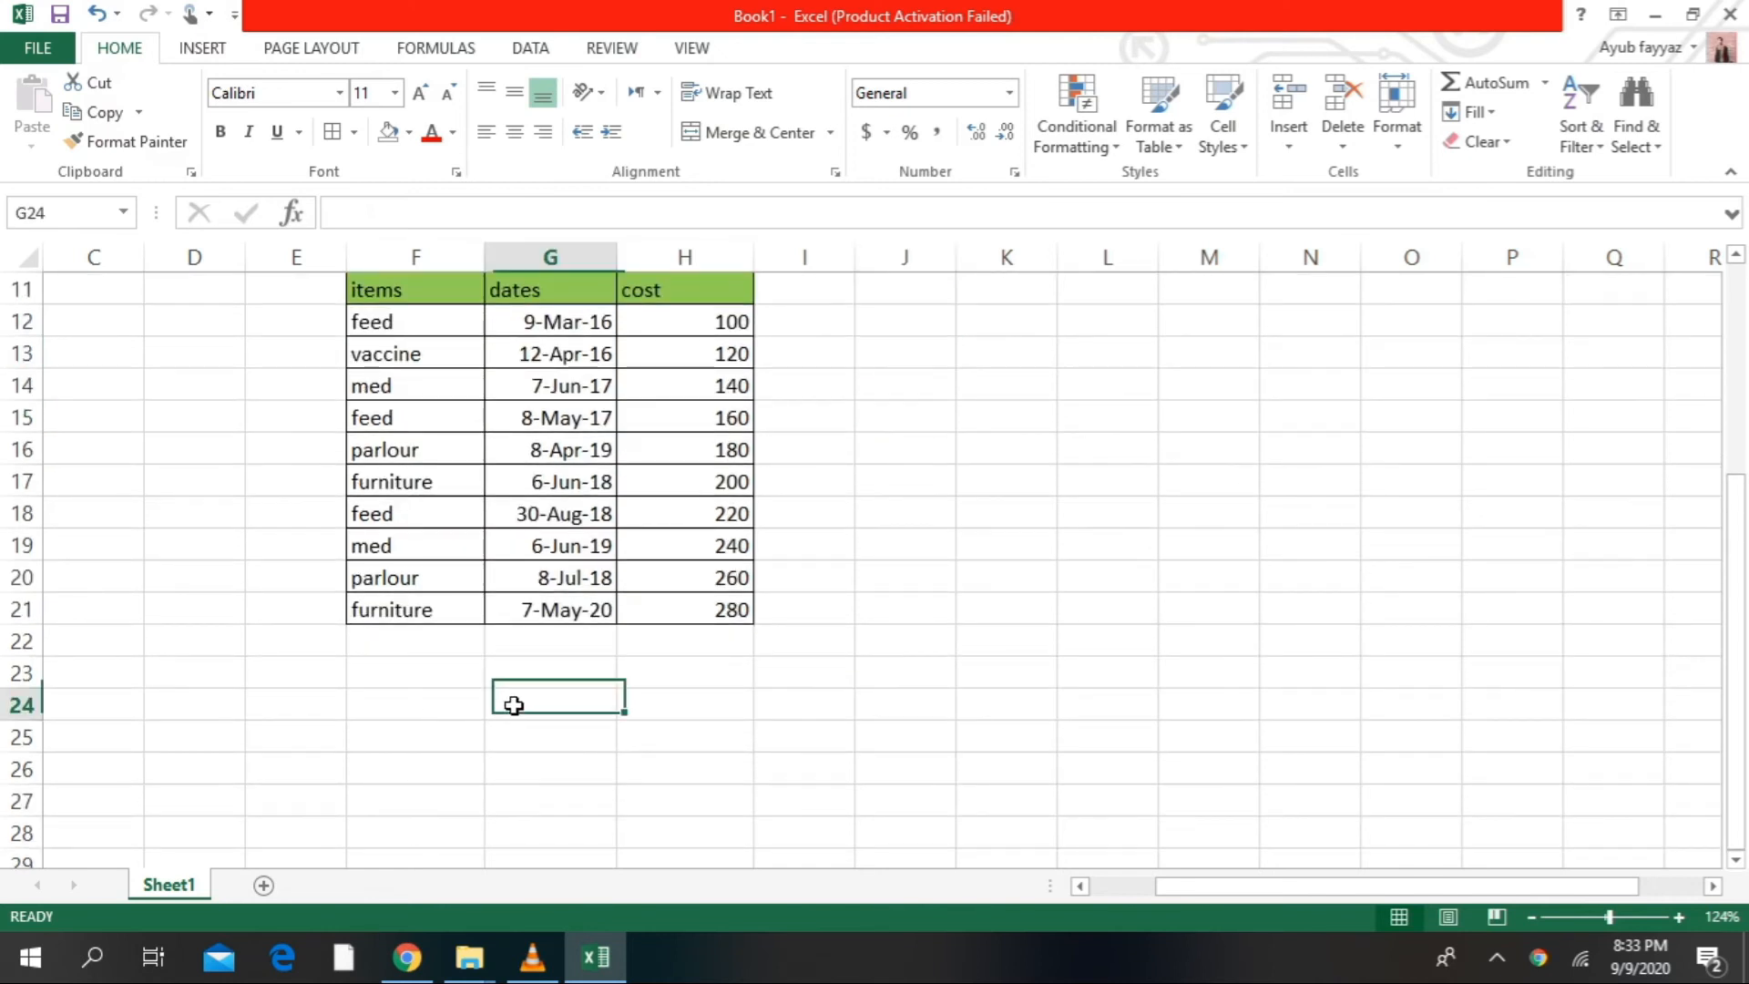
left_click(731, 490)
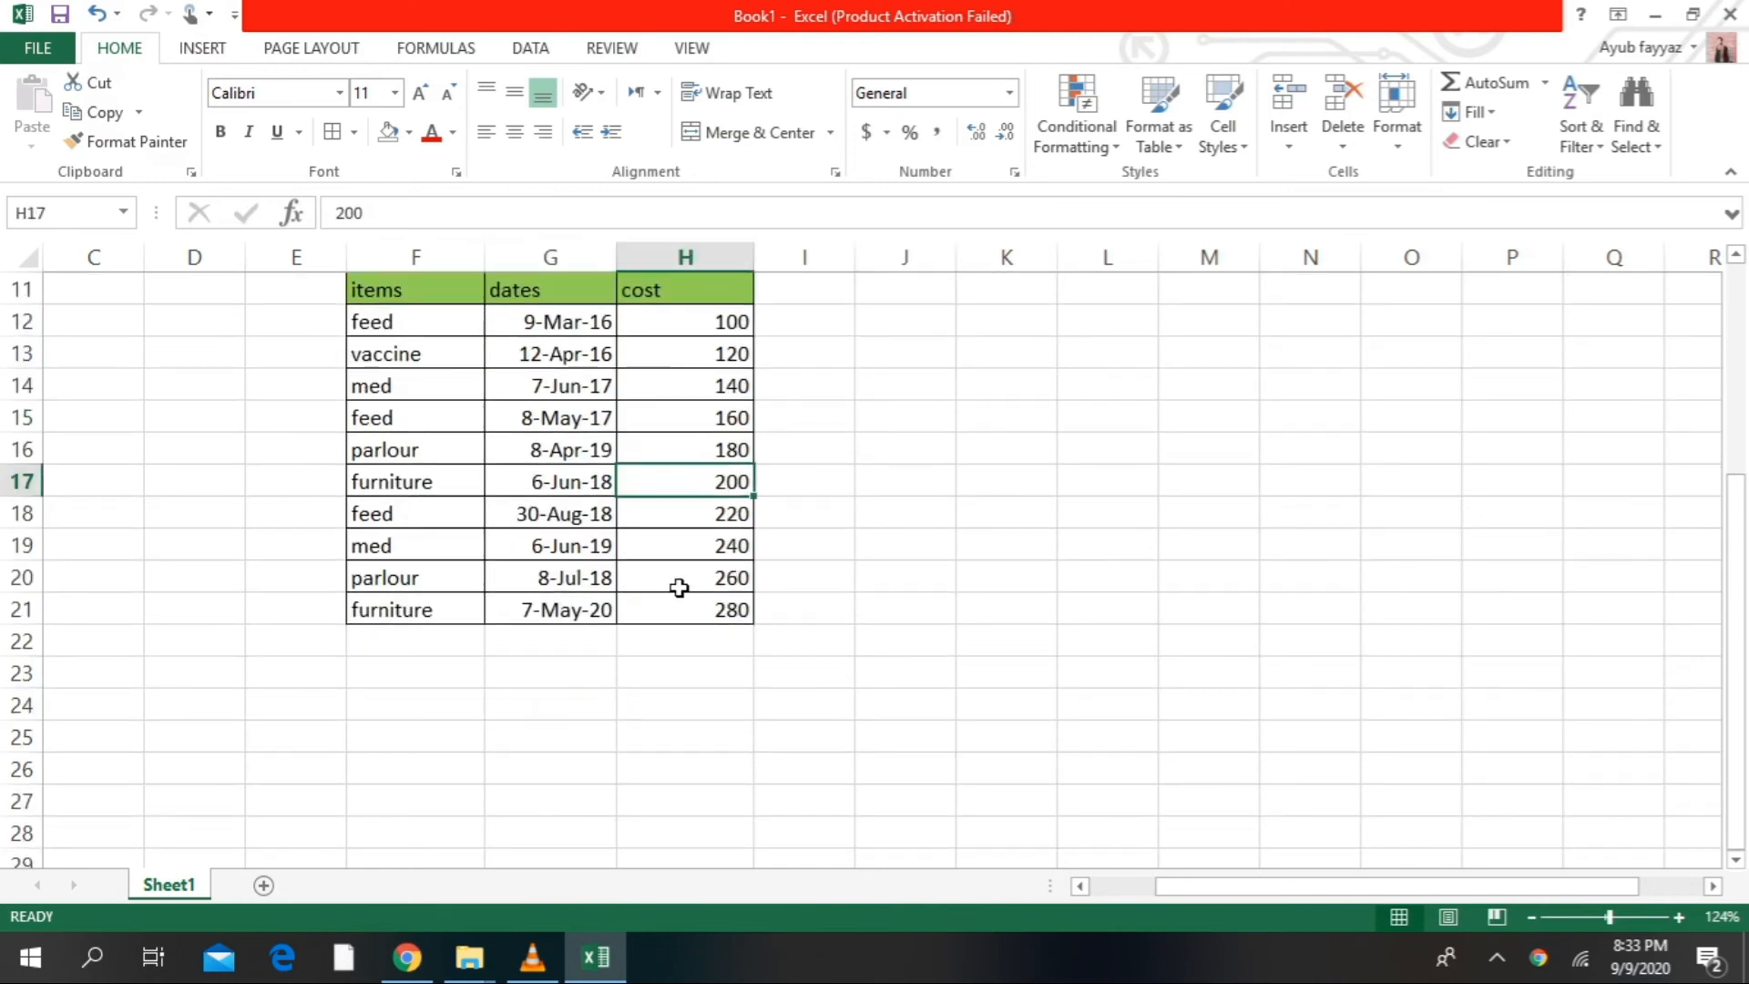
- Enter the label "items costing above 200" in cell G24 below the table
left_click(544, 708)
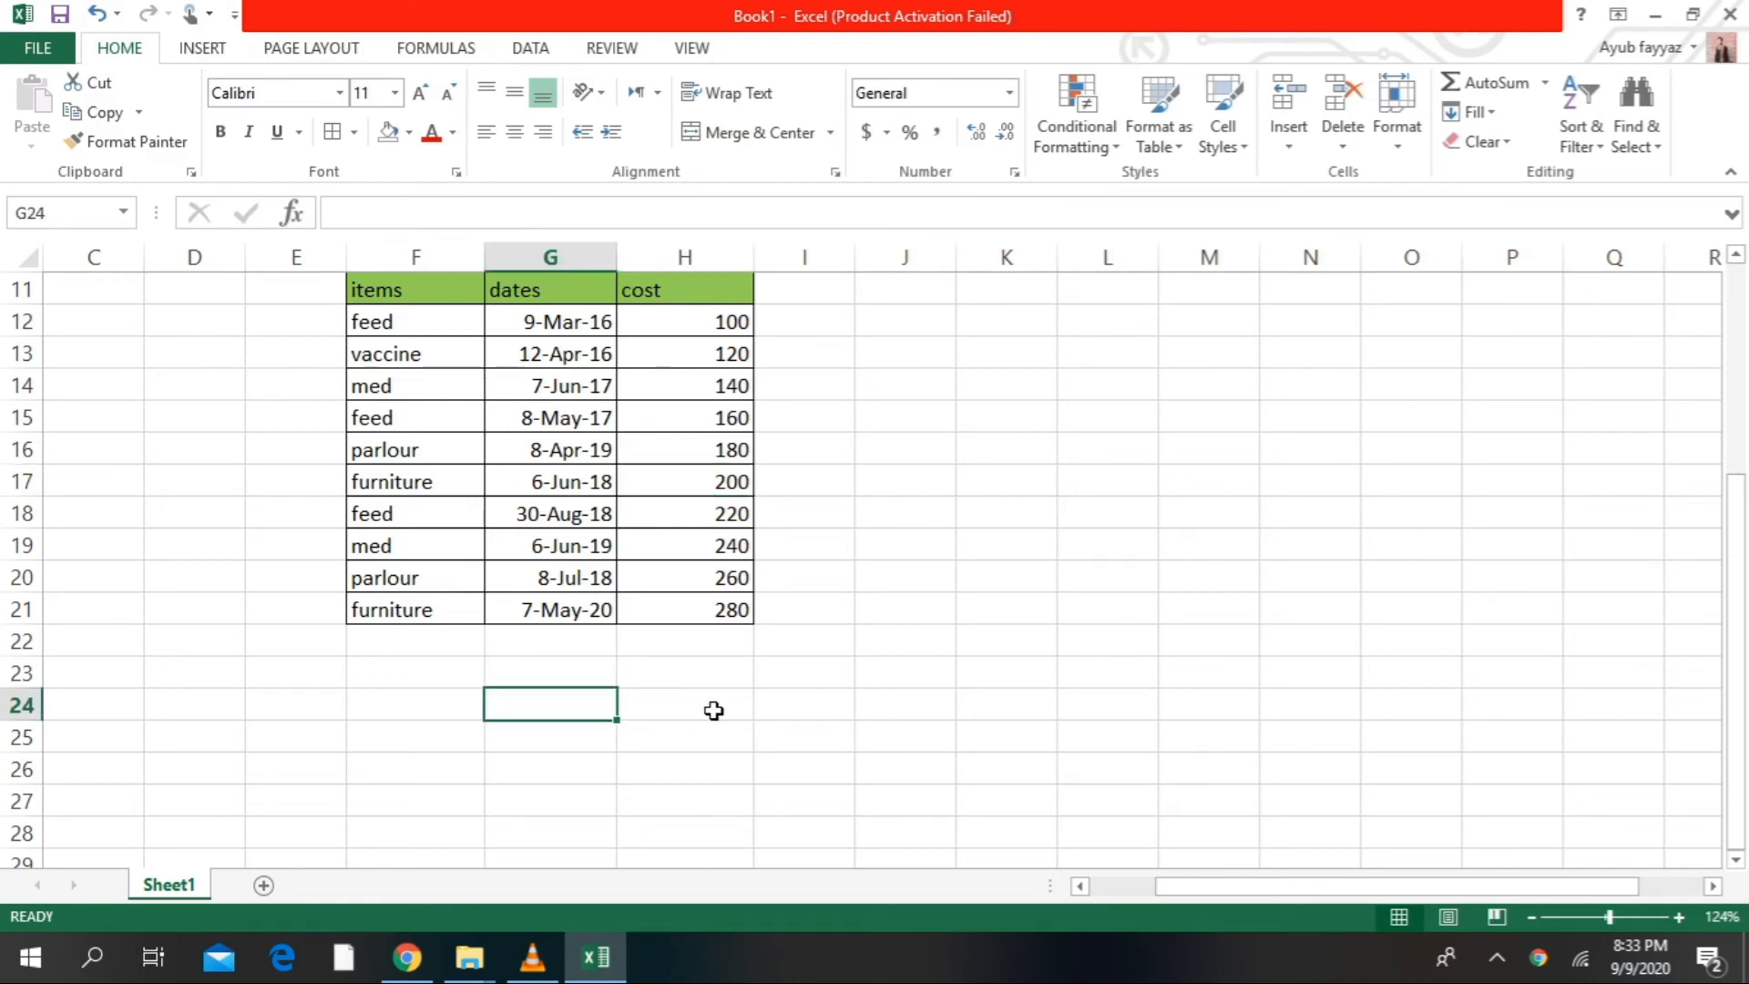
type("items")
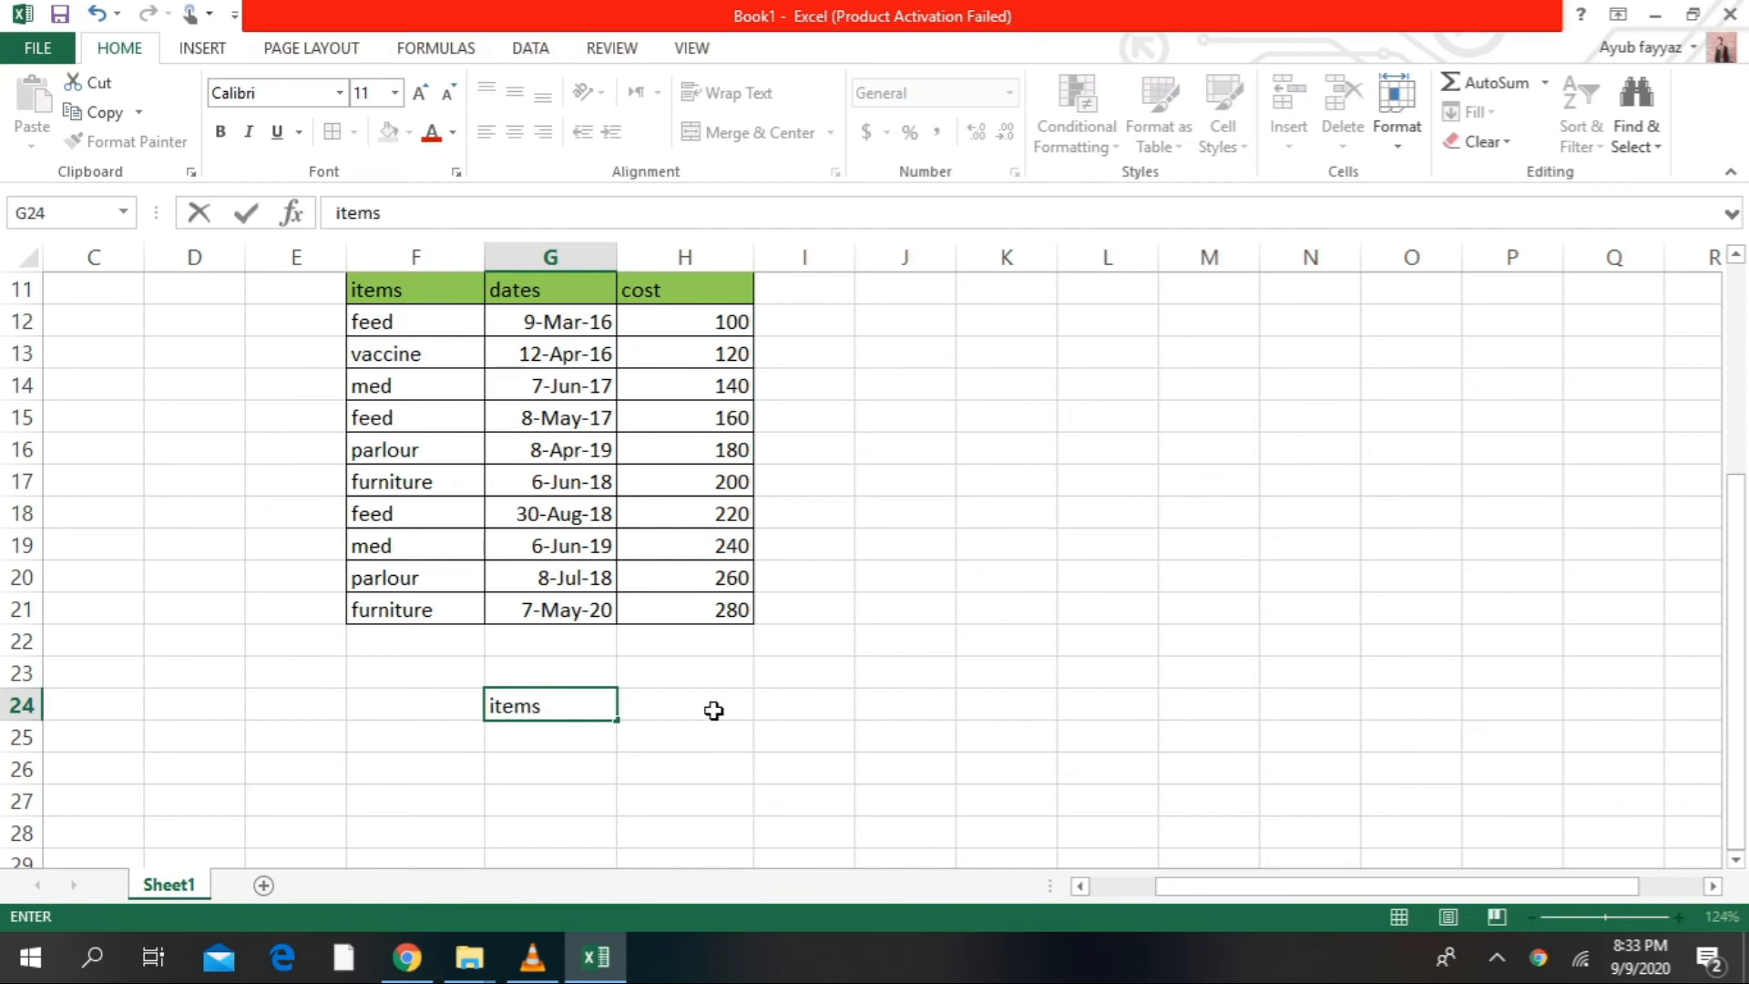
type(" costing")
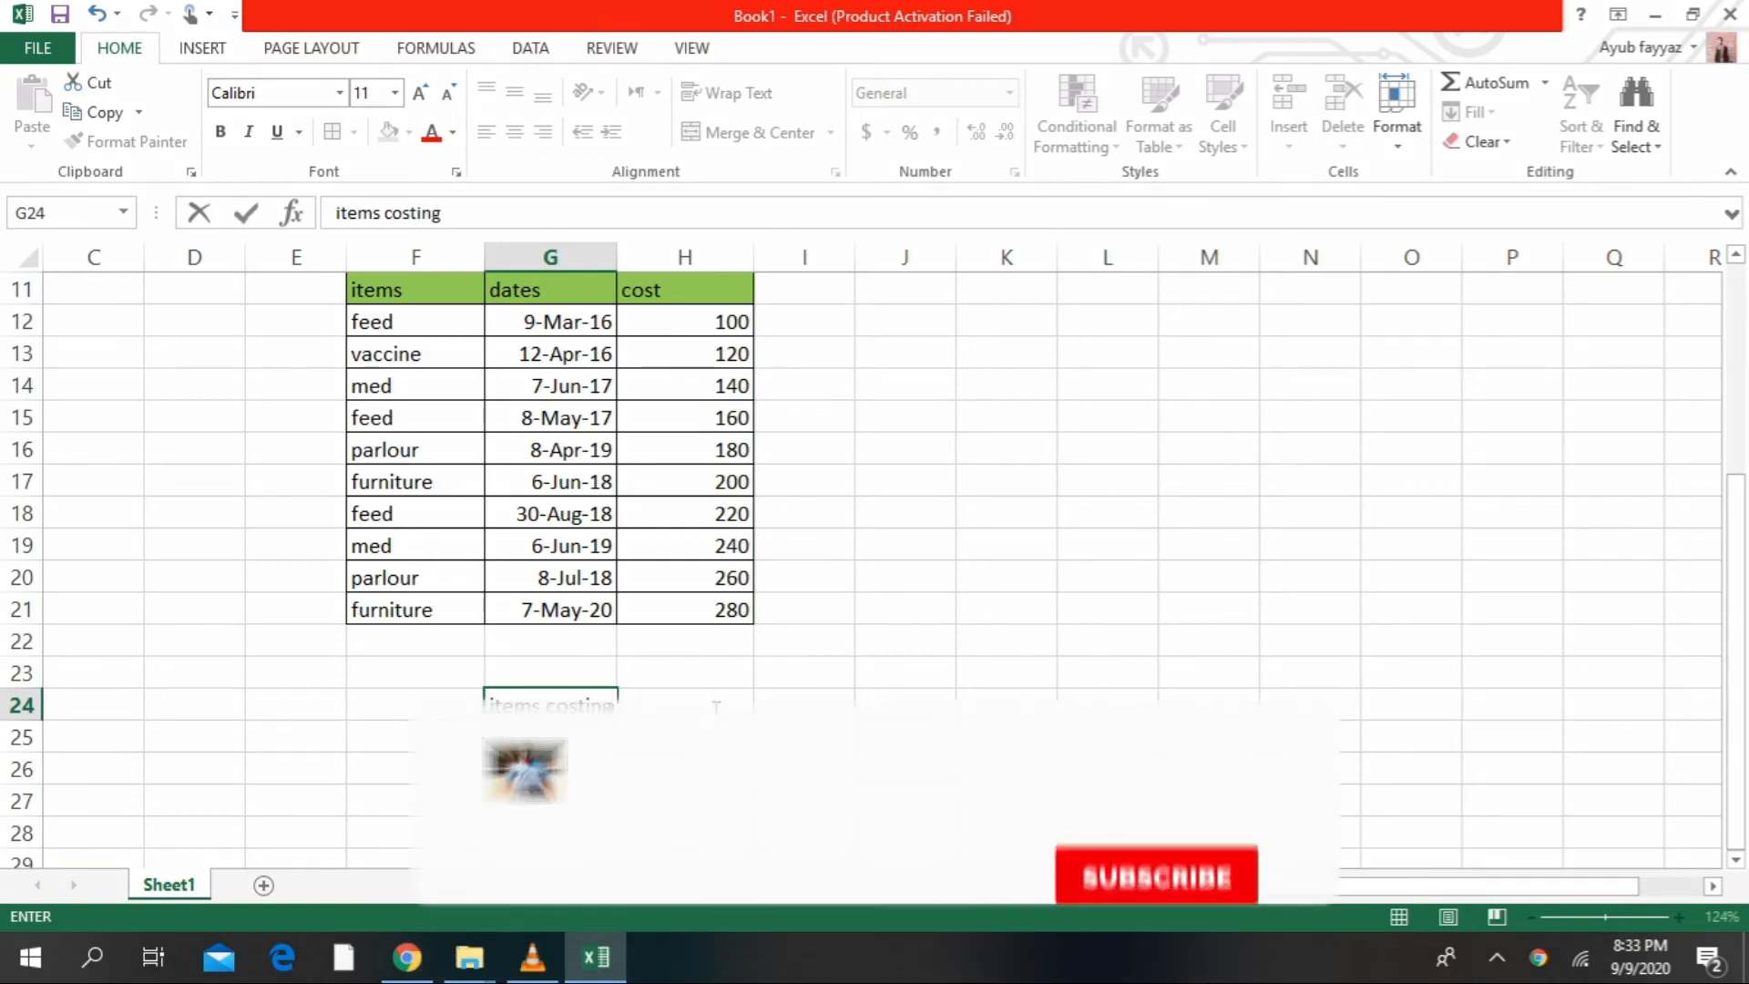
type(" abo")
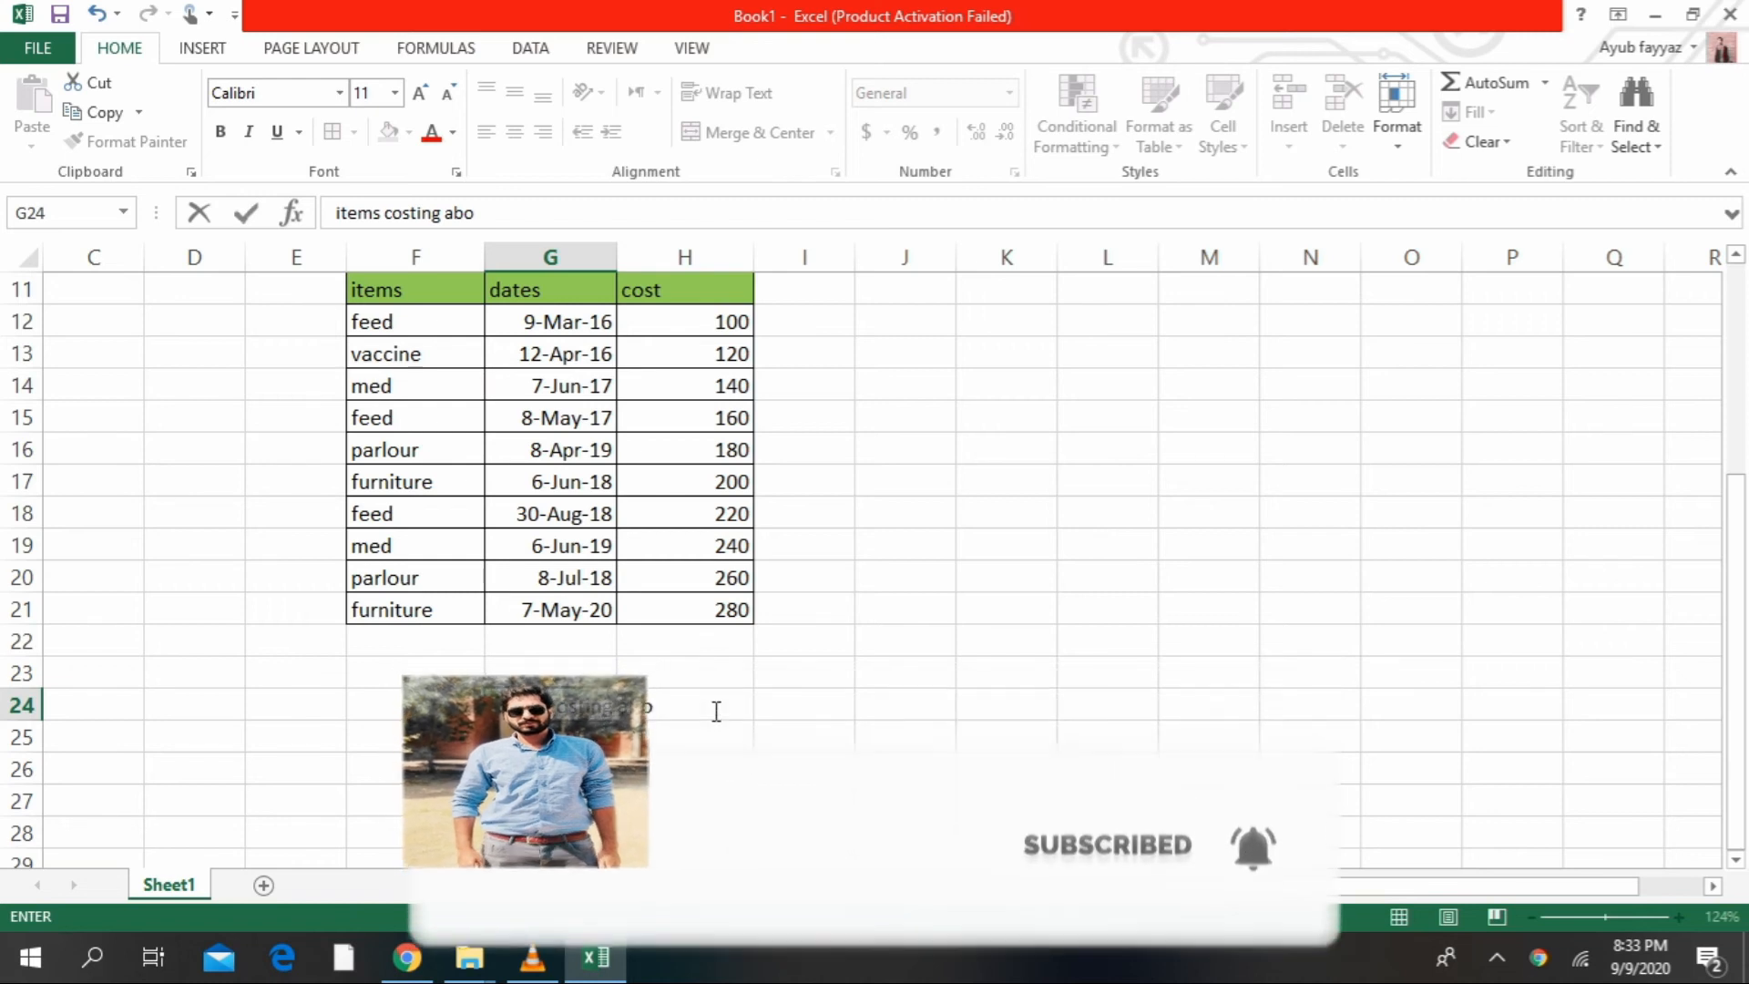
type("ve 200")
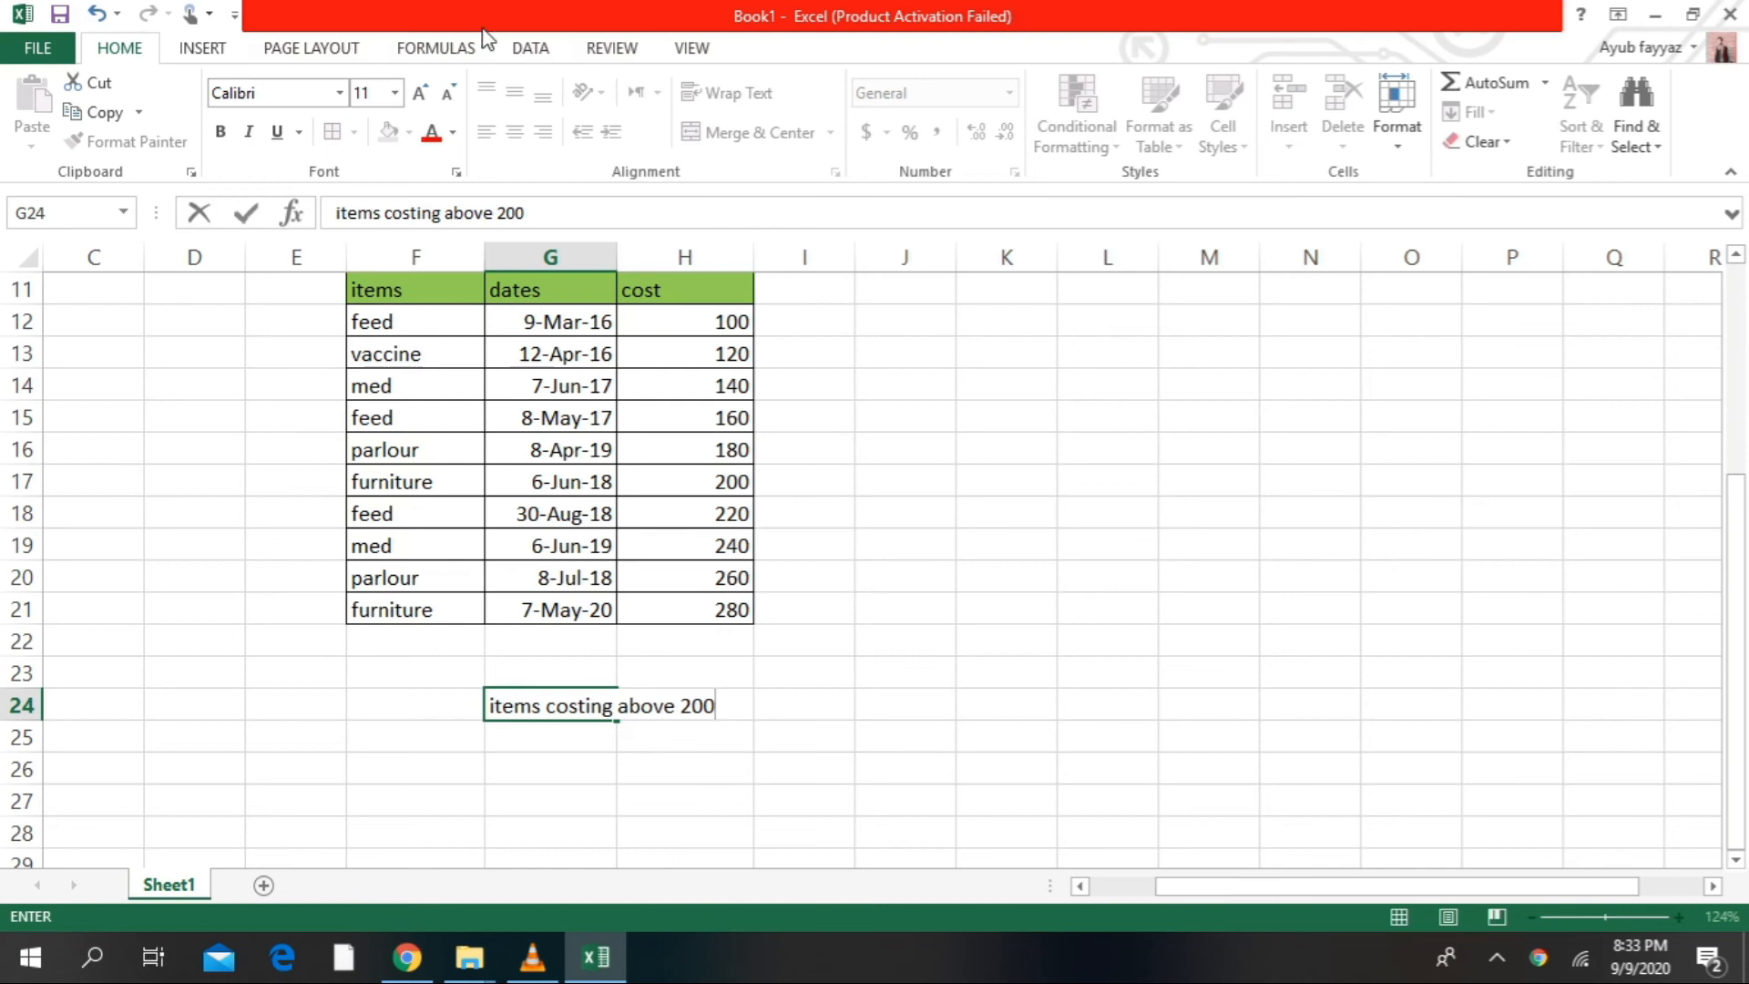
- Widen column G so that the label in cell G24 fits inside it
left_click_drag(614, 252, 638, 258)
left_click(583, 667)
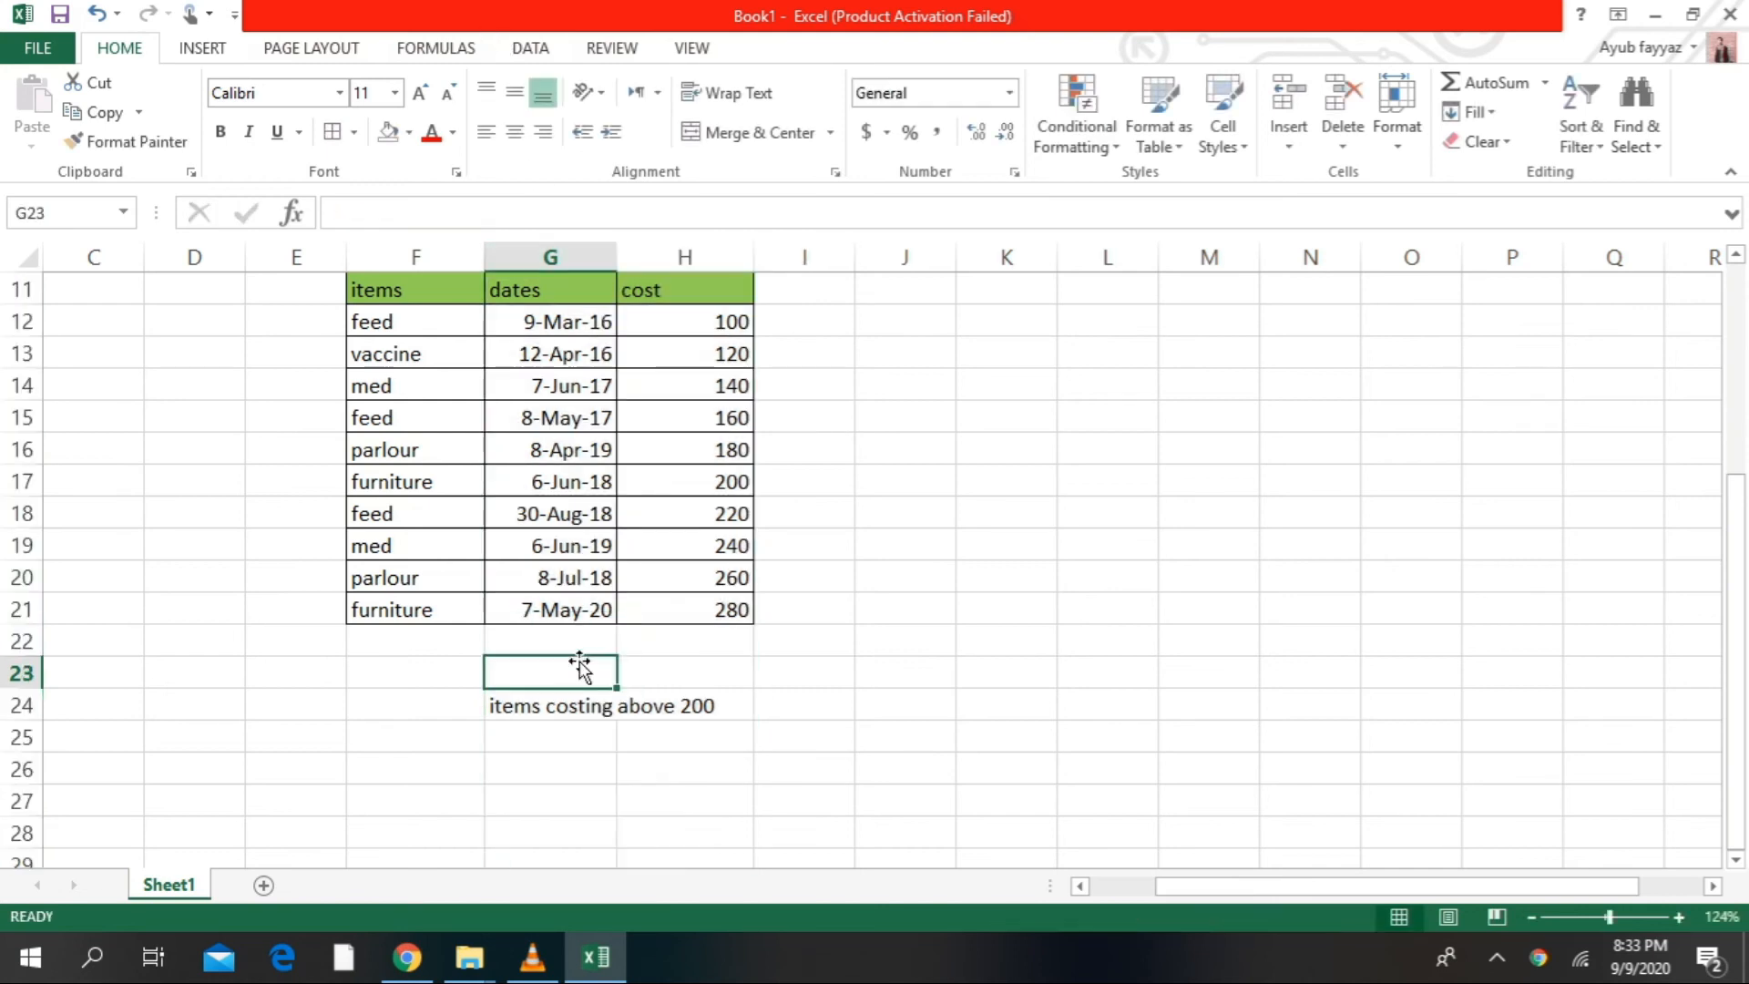
left_click_drag(613, 253, 771, 256)
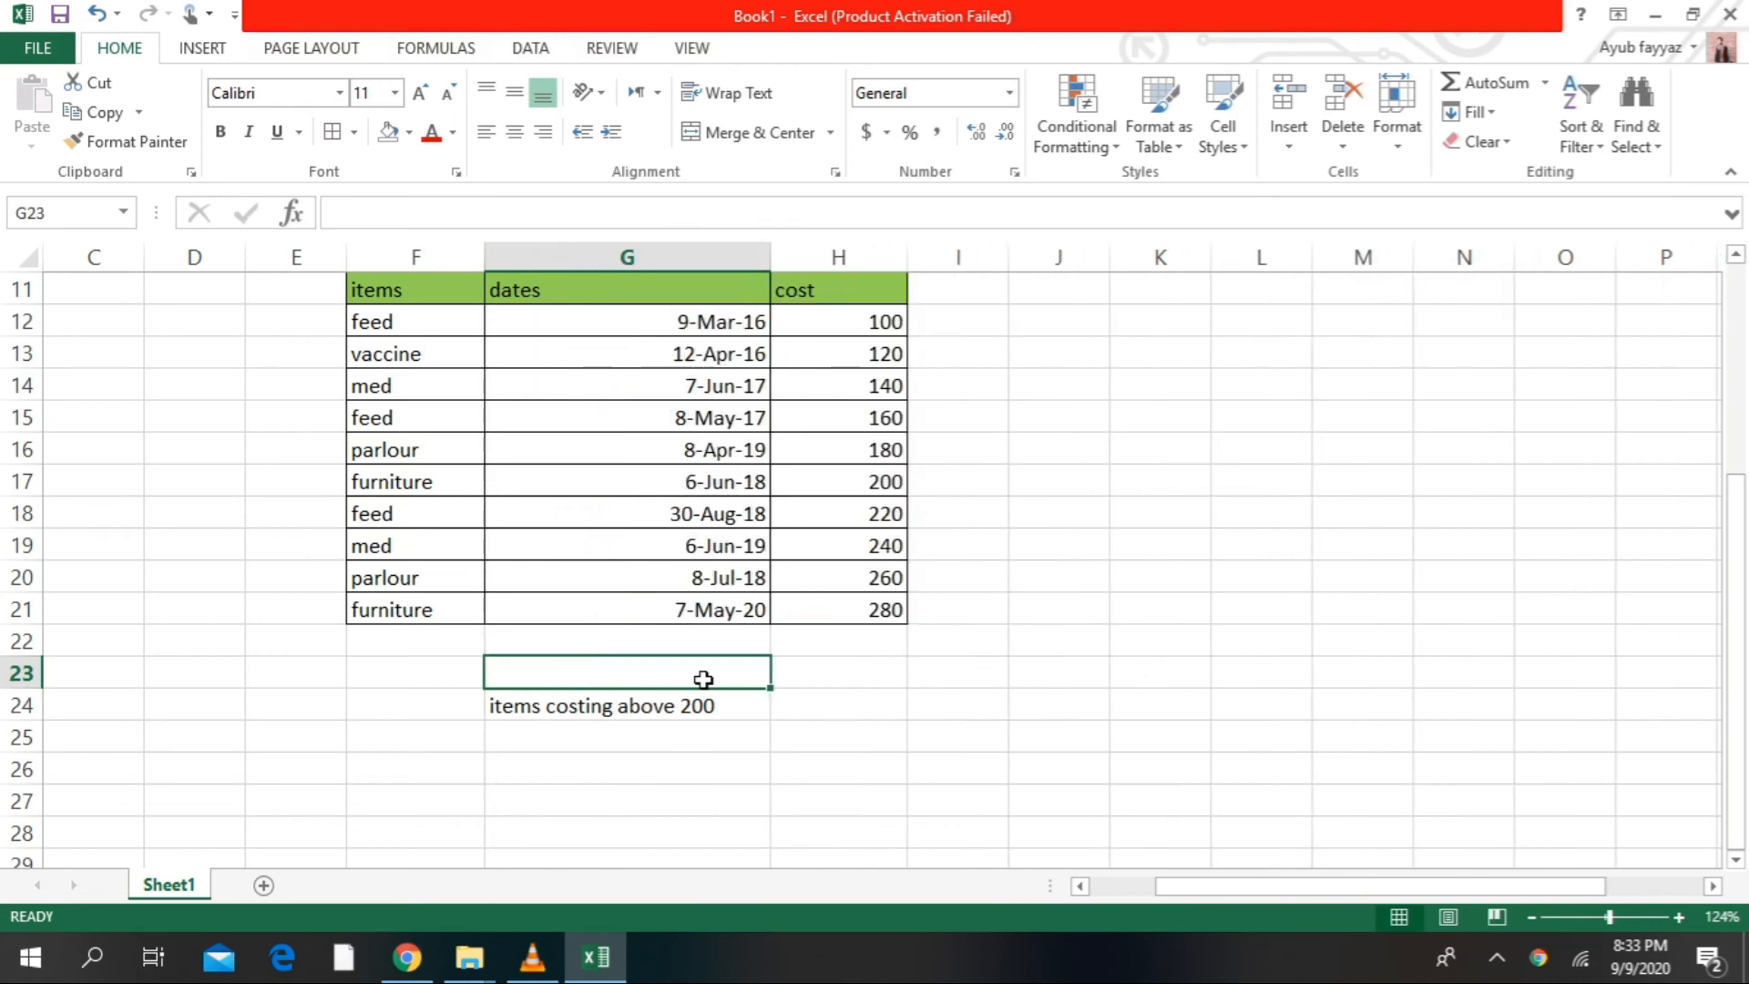
left_click(706, 717)
- Try to total the costs of 200 or more in cell H24 with SUMIF over H12:H21 and the criterion ">=200"
left_click(854, 716)
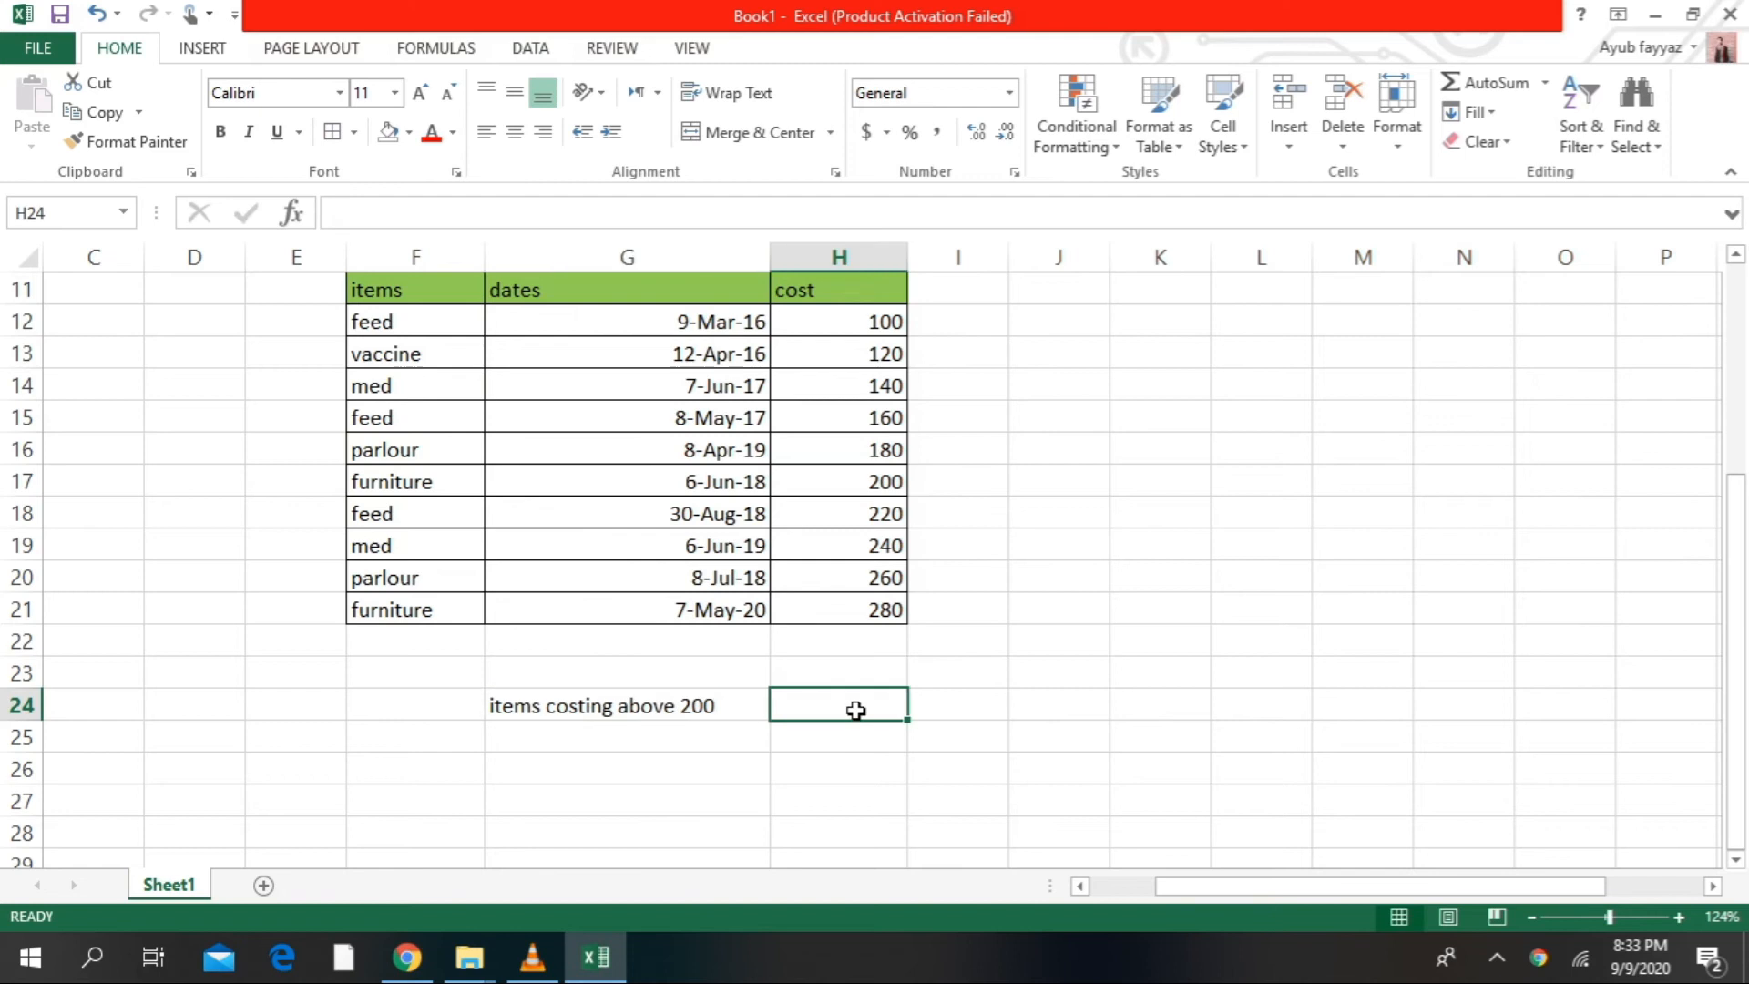
left_click(898, 483)
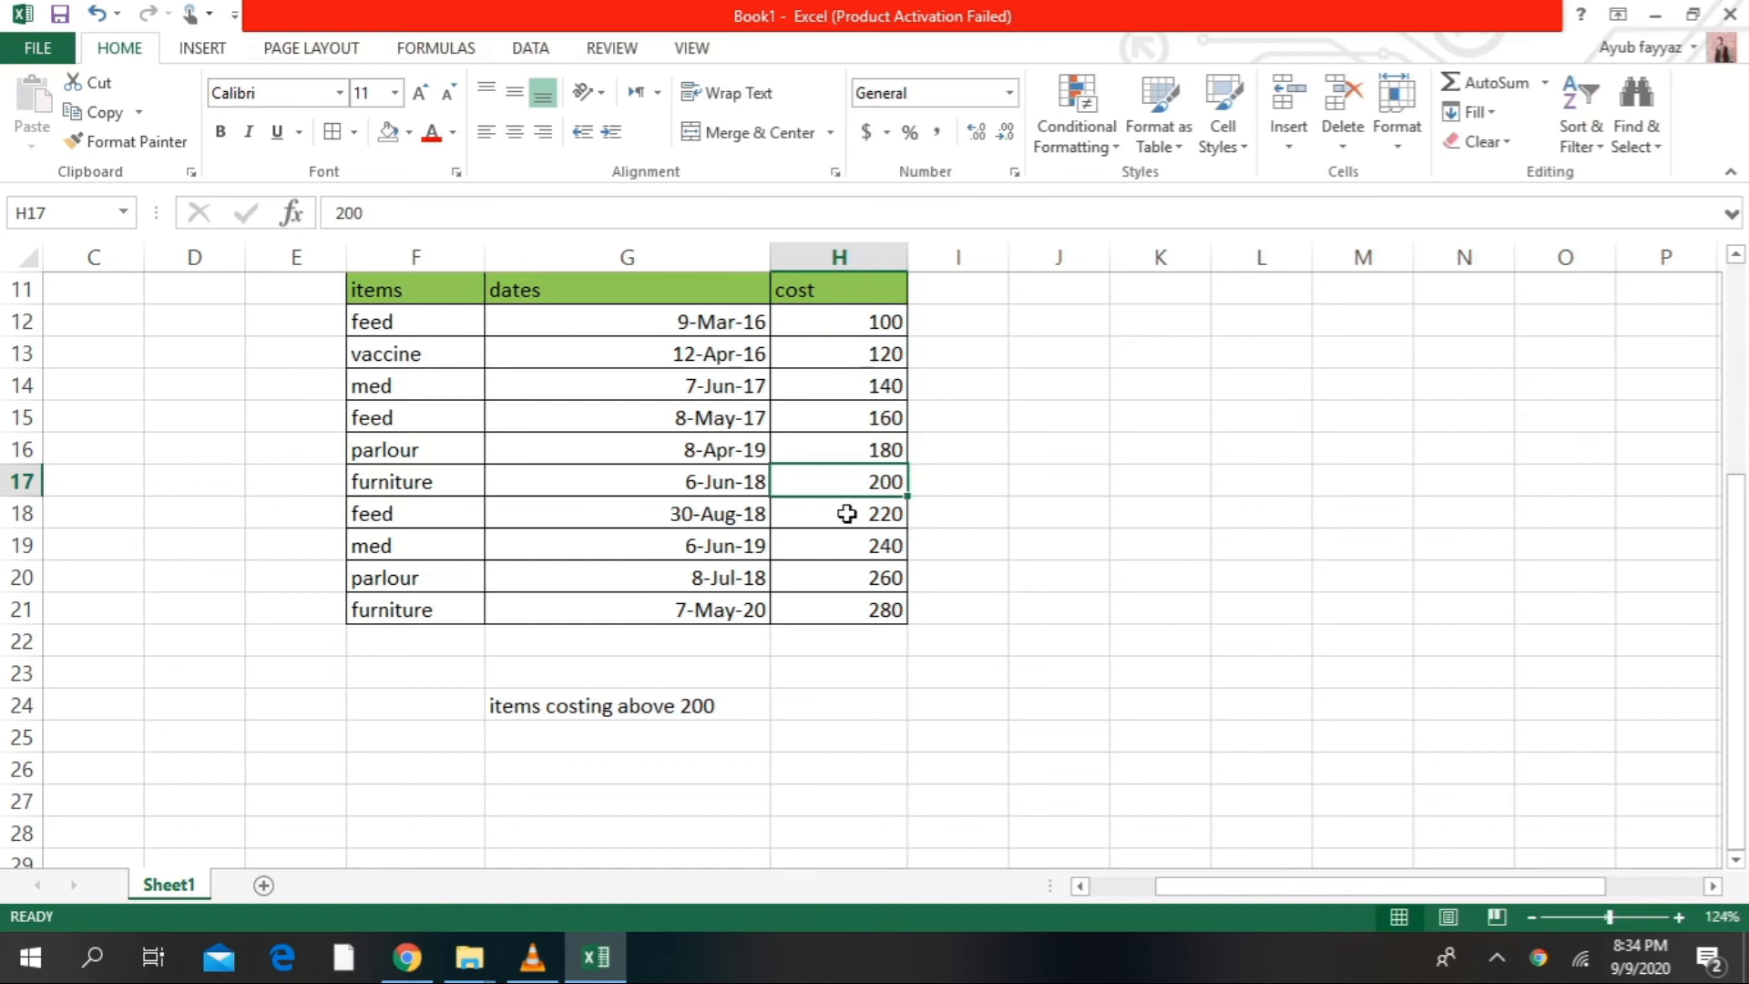
left_click(870, 719)
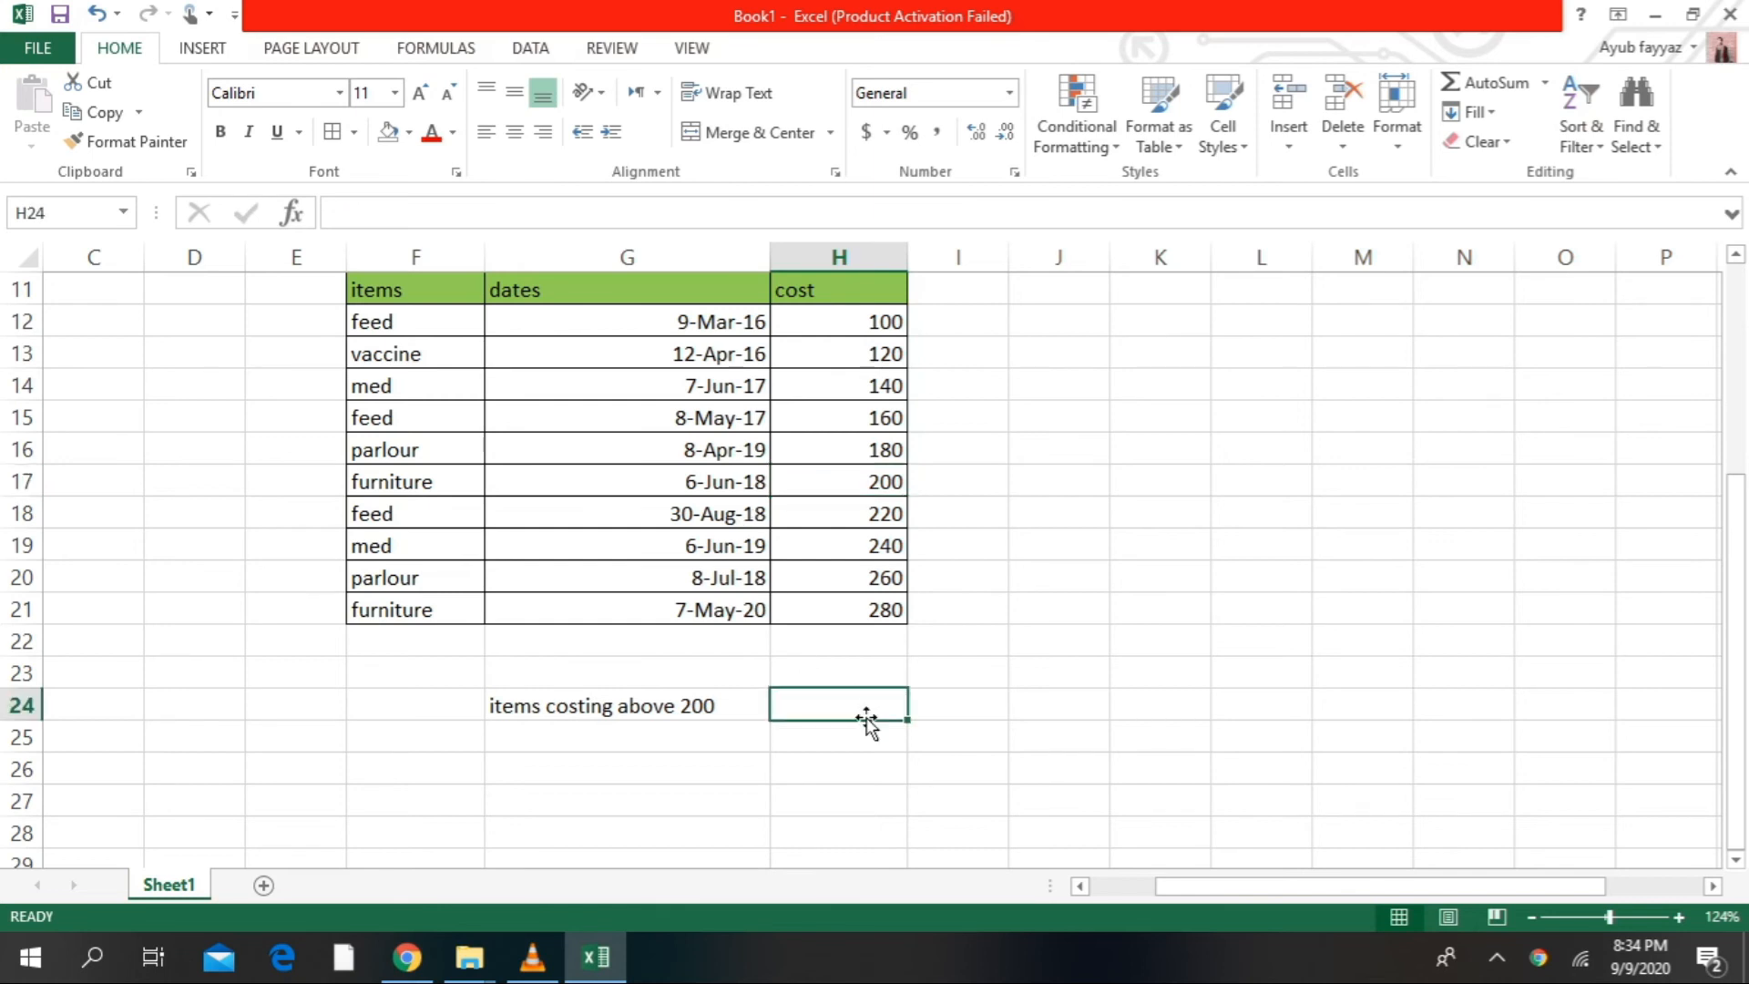
type("=")
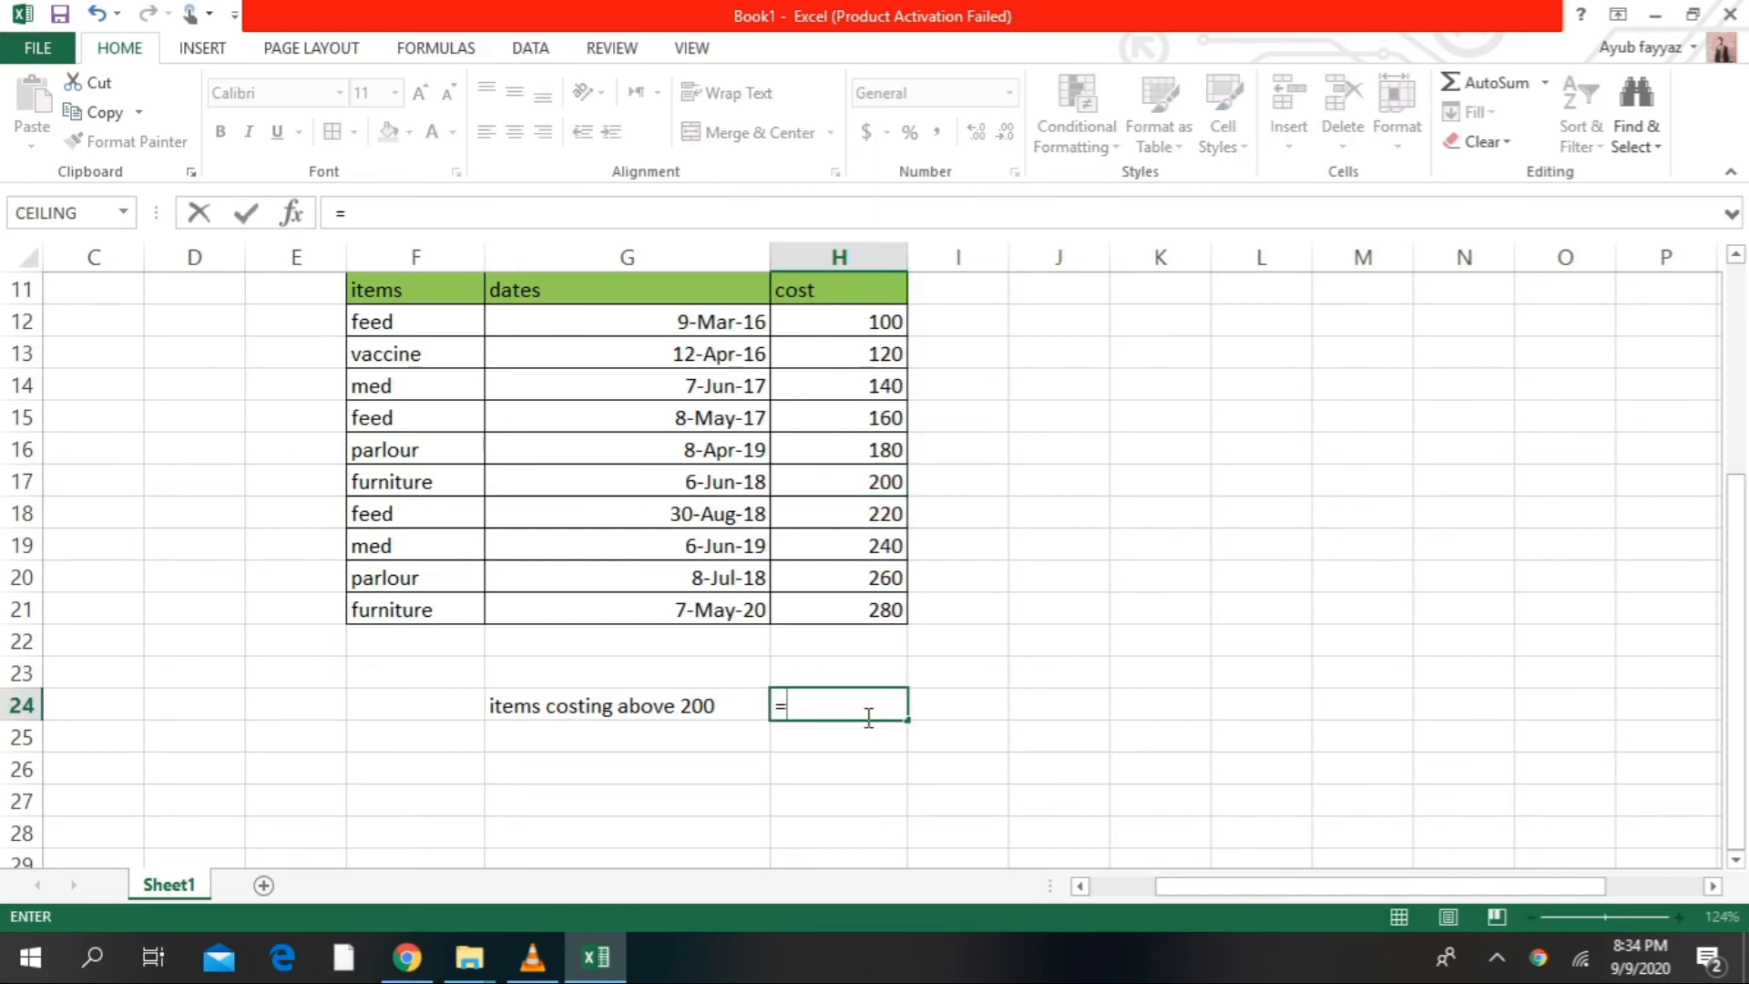
type("sumi")
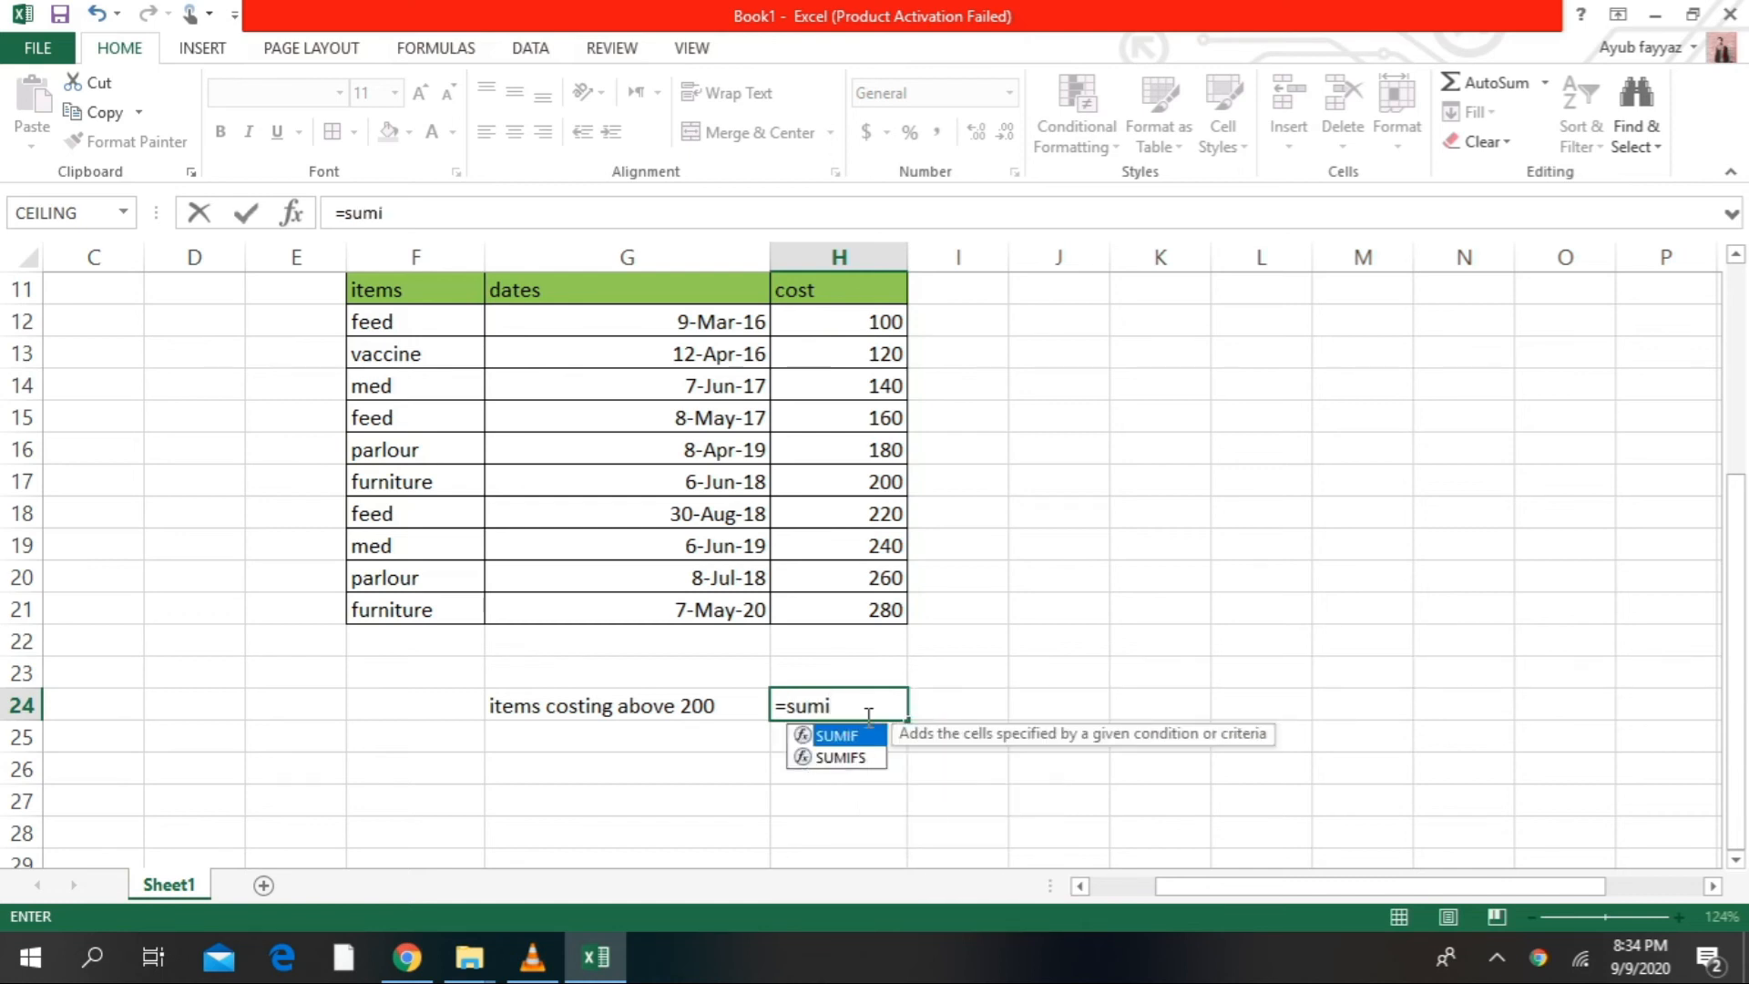
double_click(864, 736)
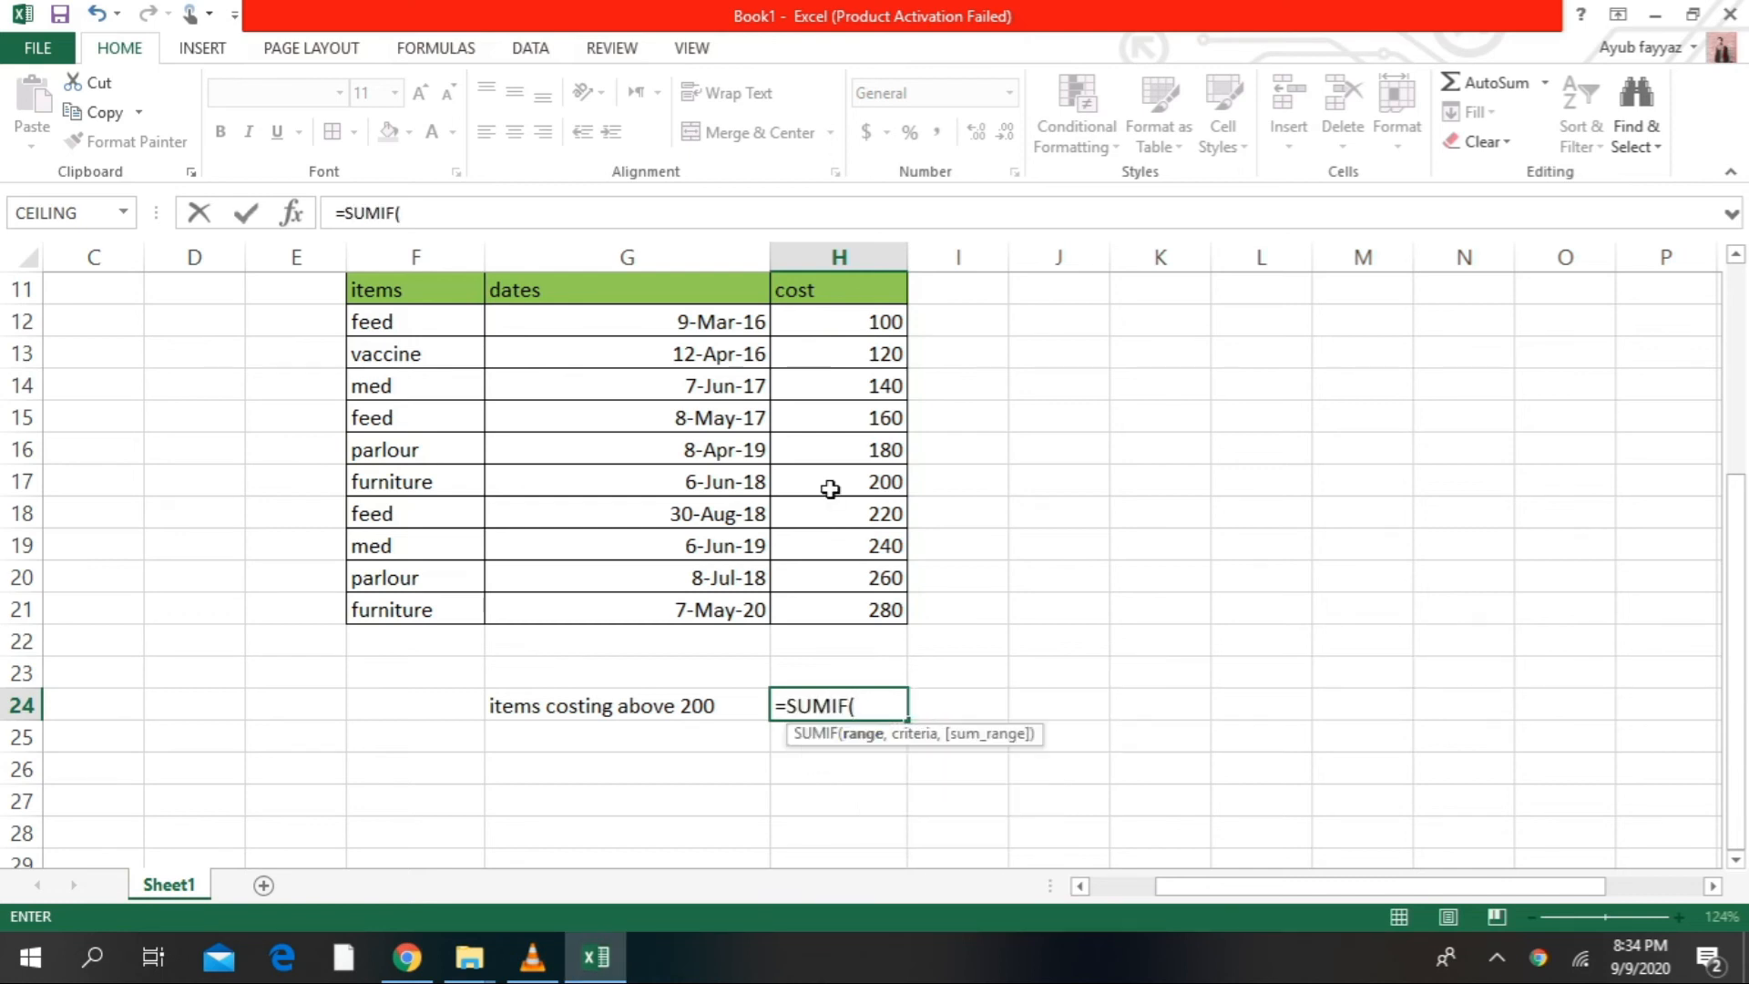
left_click_drag(820, 325, 820, 609)
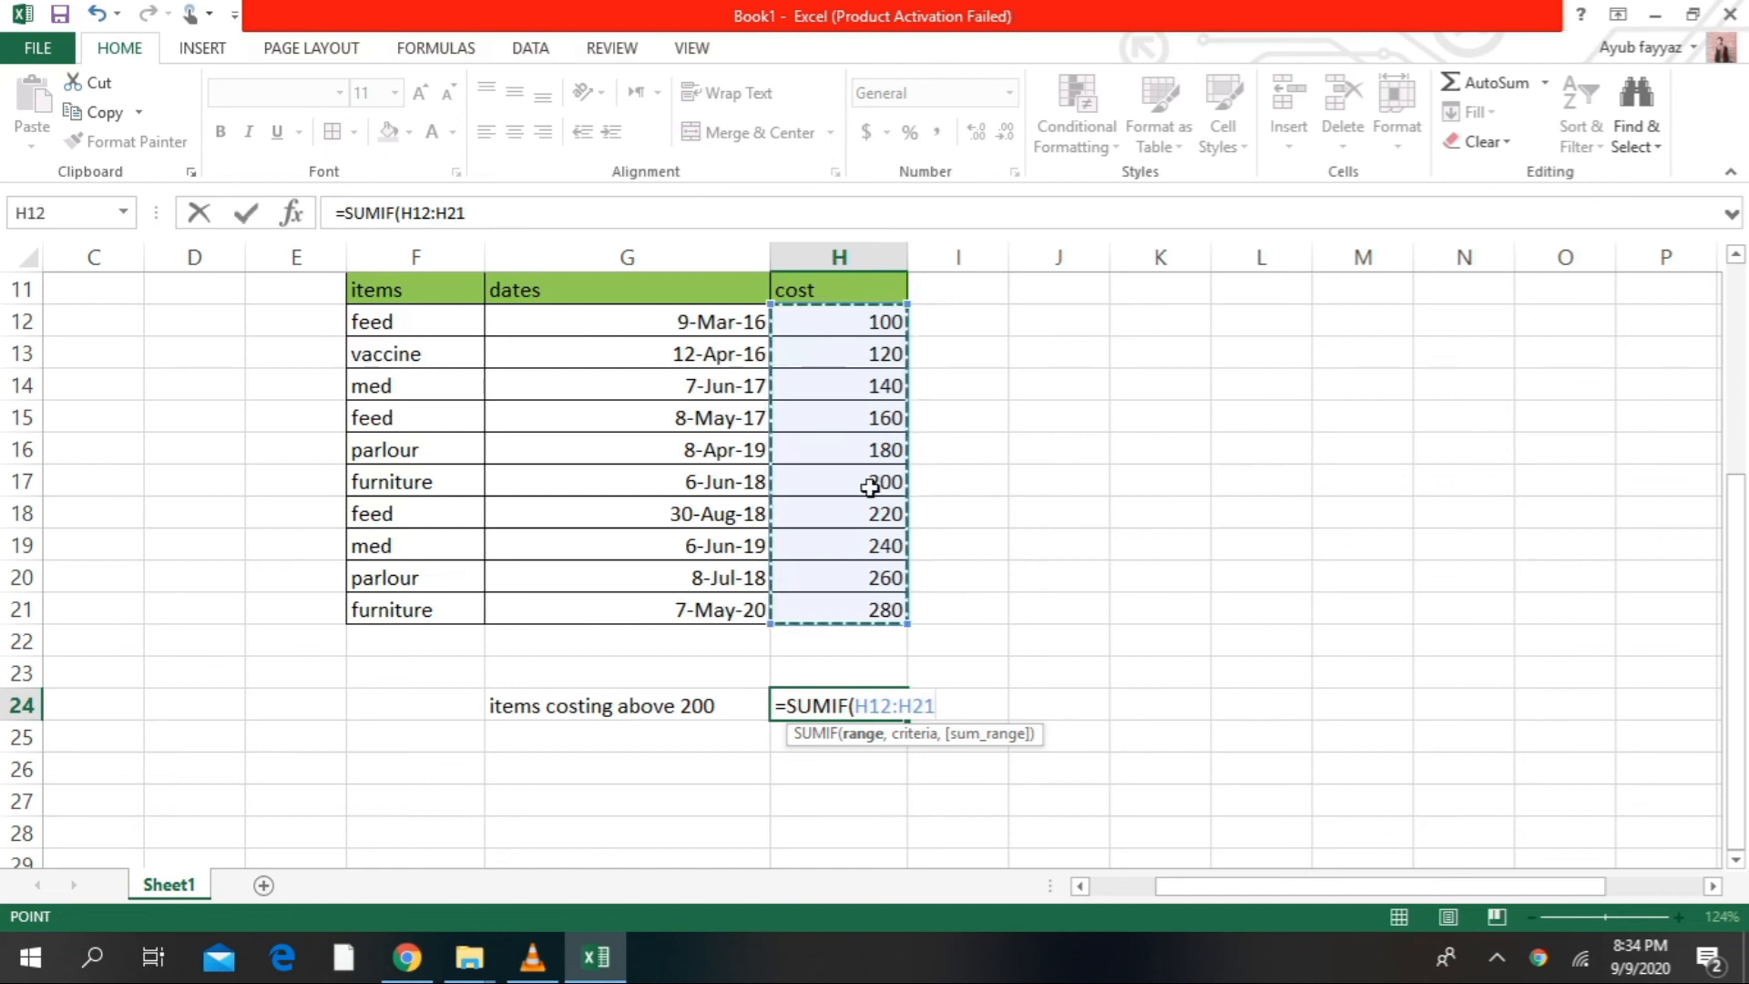
type(",>=")
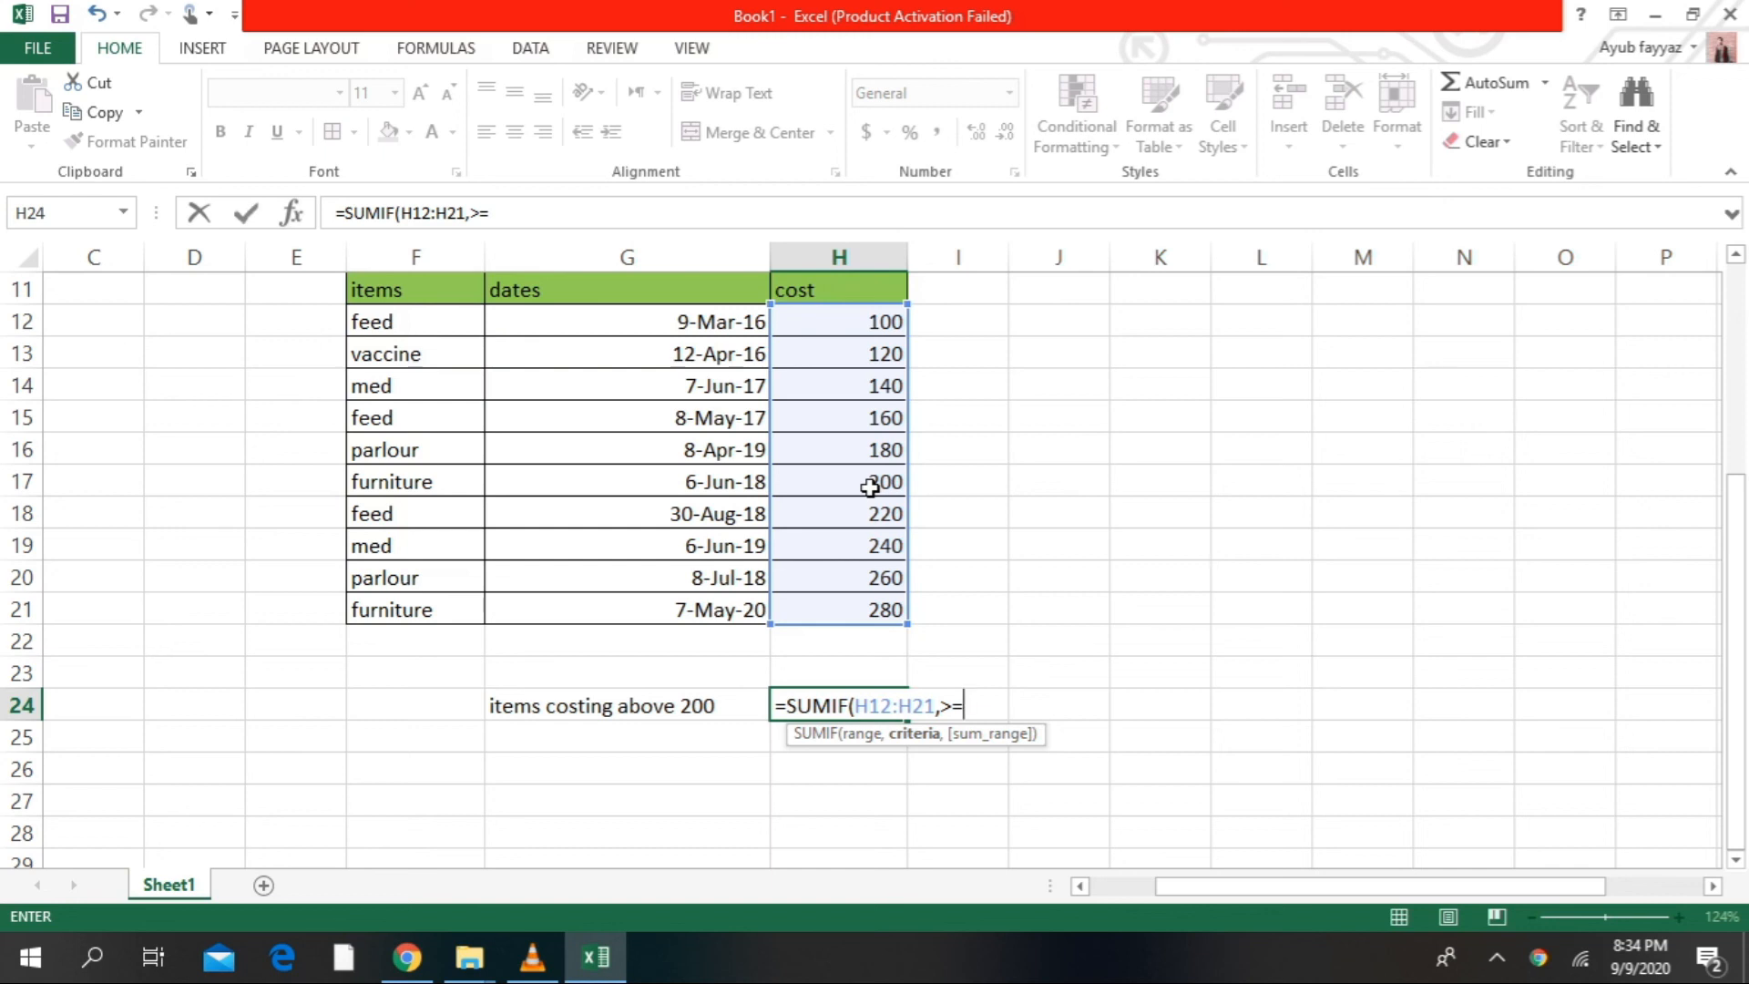
type("200\"")
key("Return")
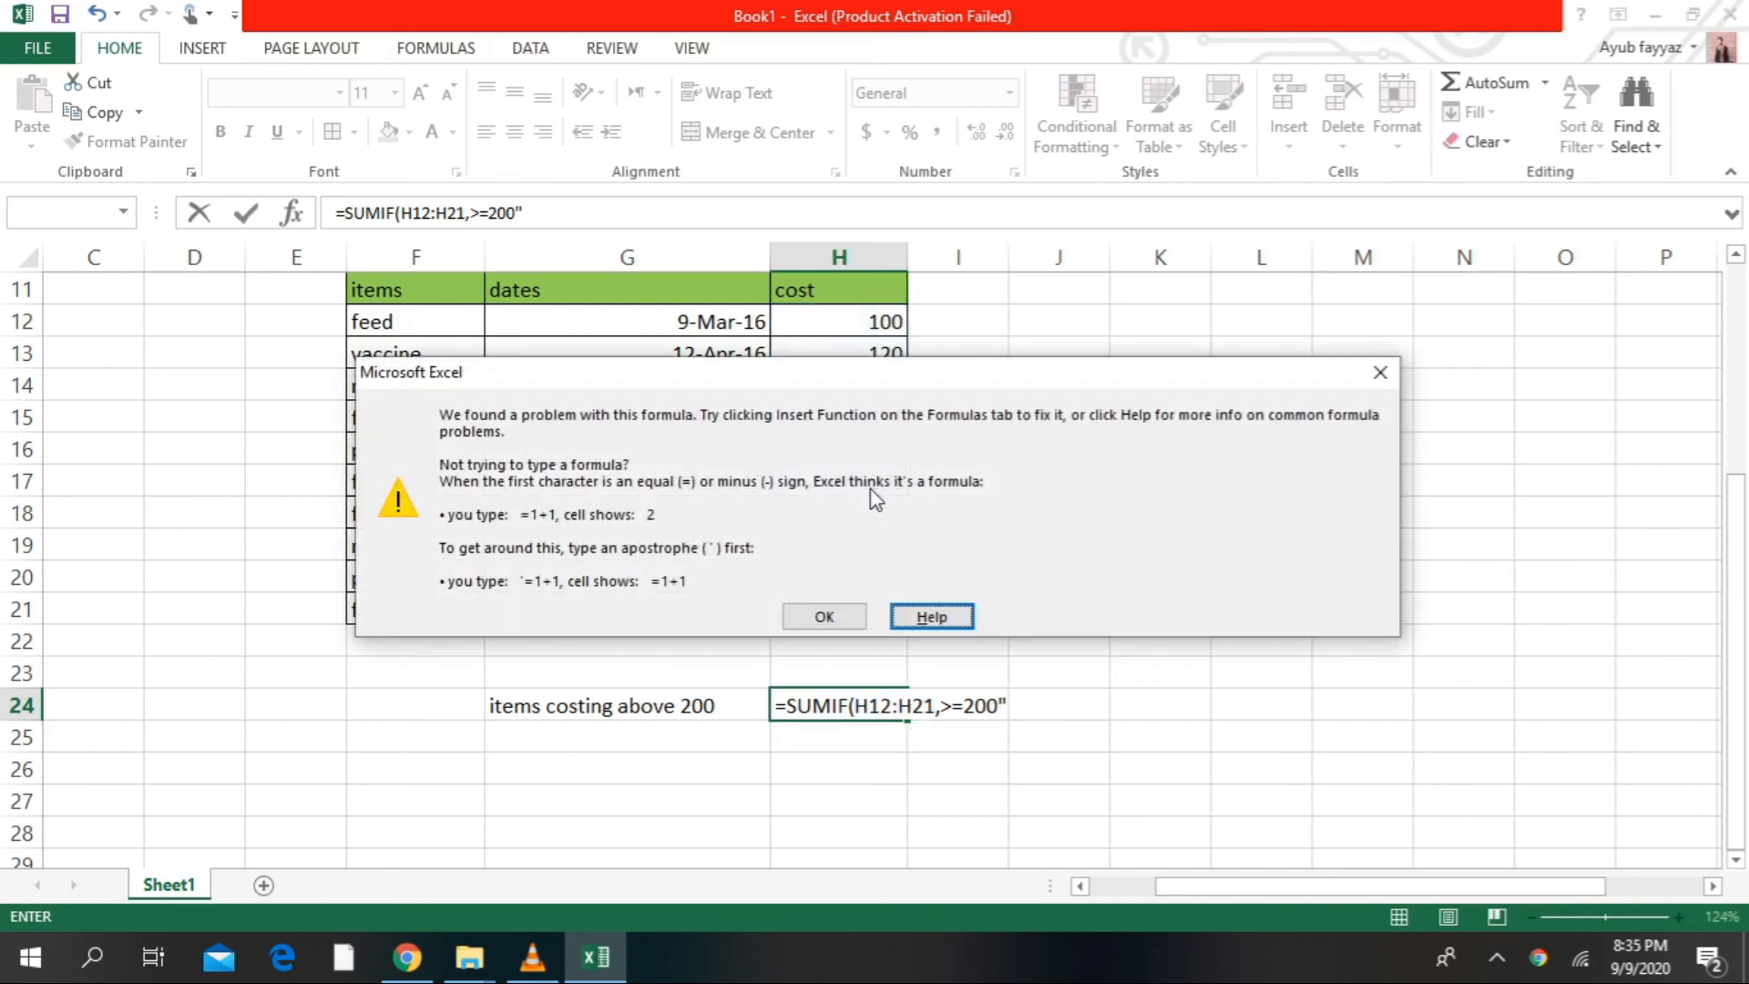
left_click(825, 618)
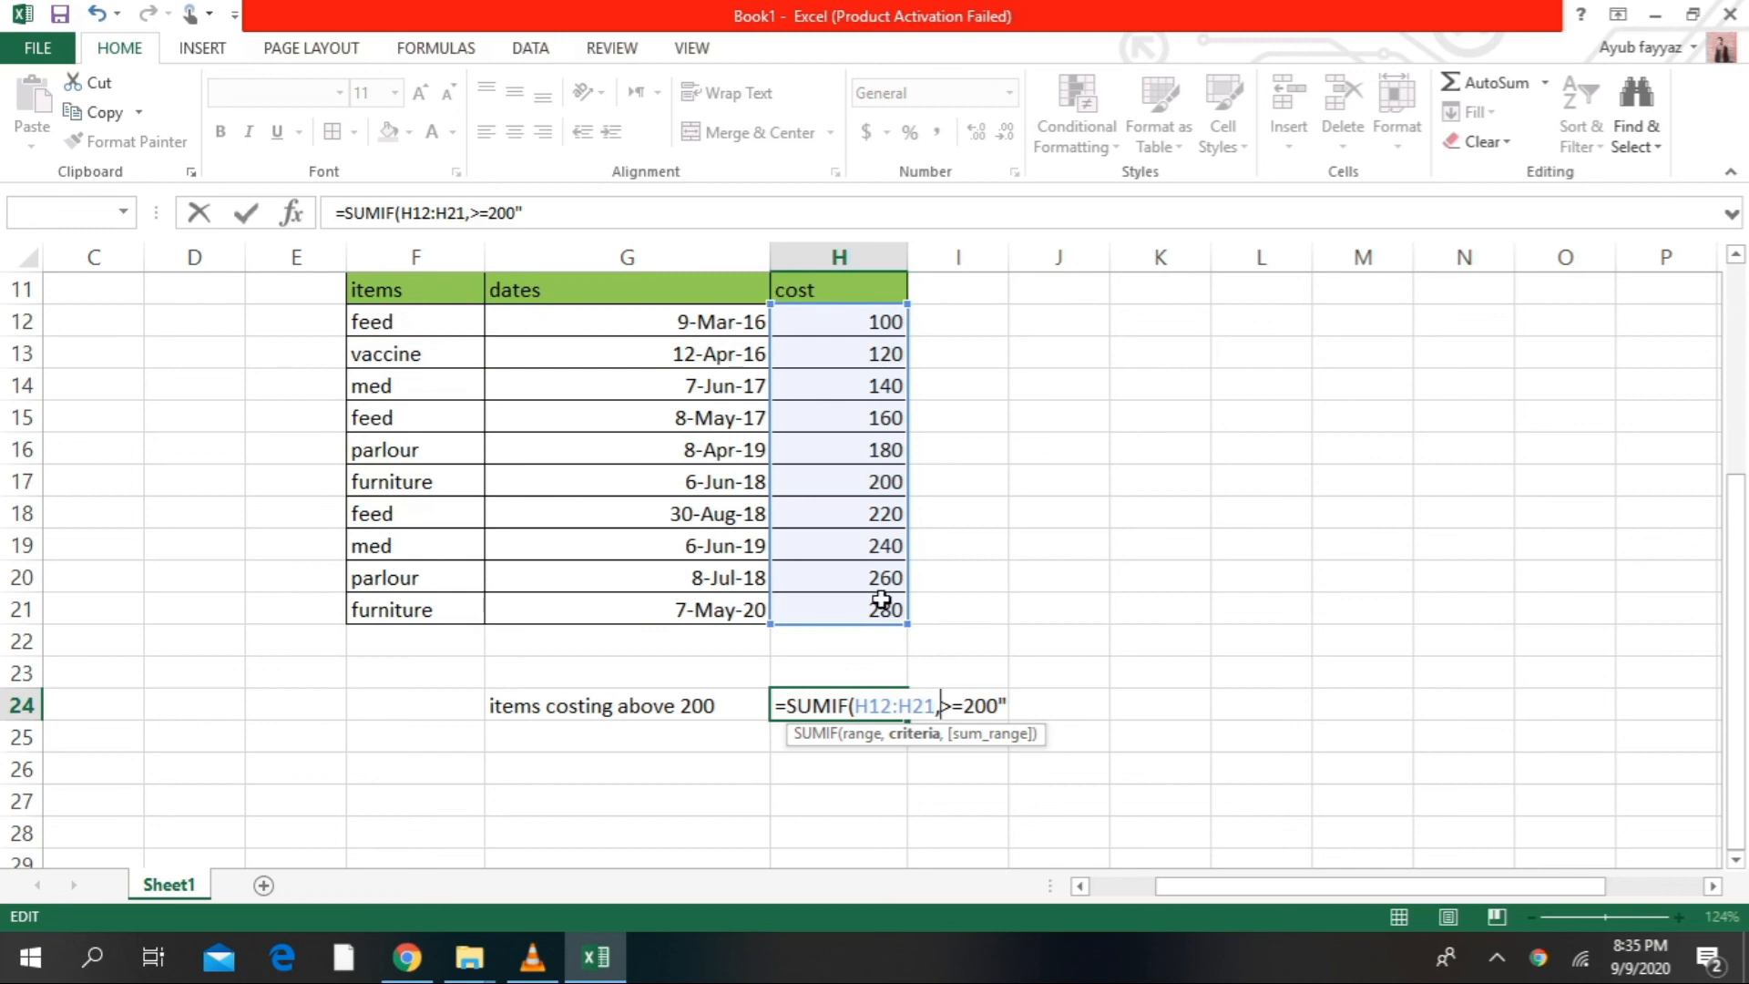
type("\"")
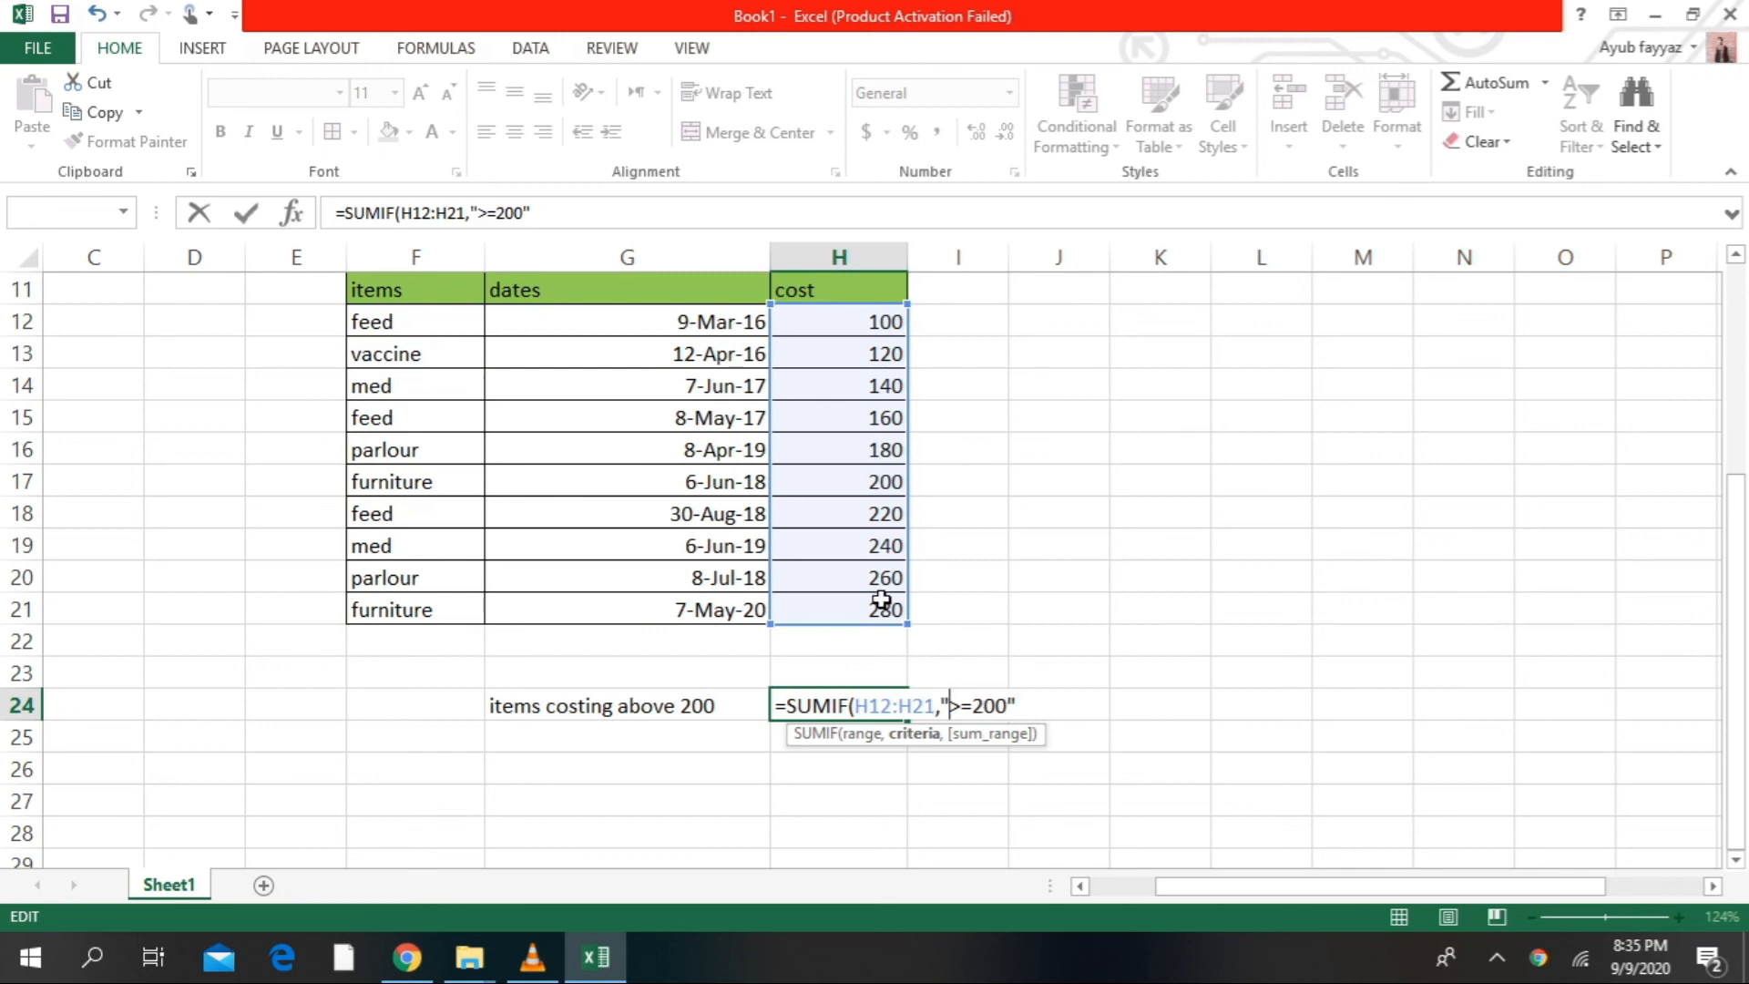
- Clear the formula in cell H24 back to its equals sign
left_click_drag(530, 213, 384, 213)
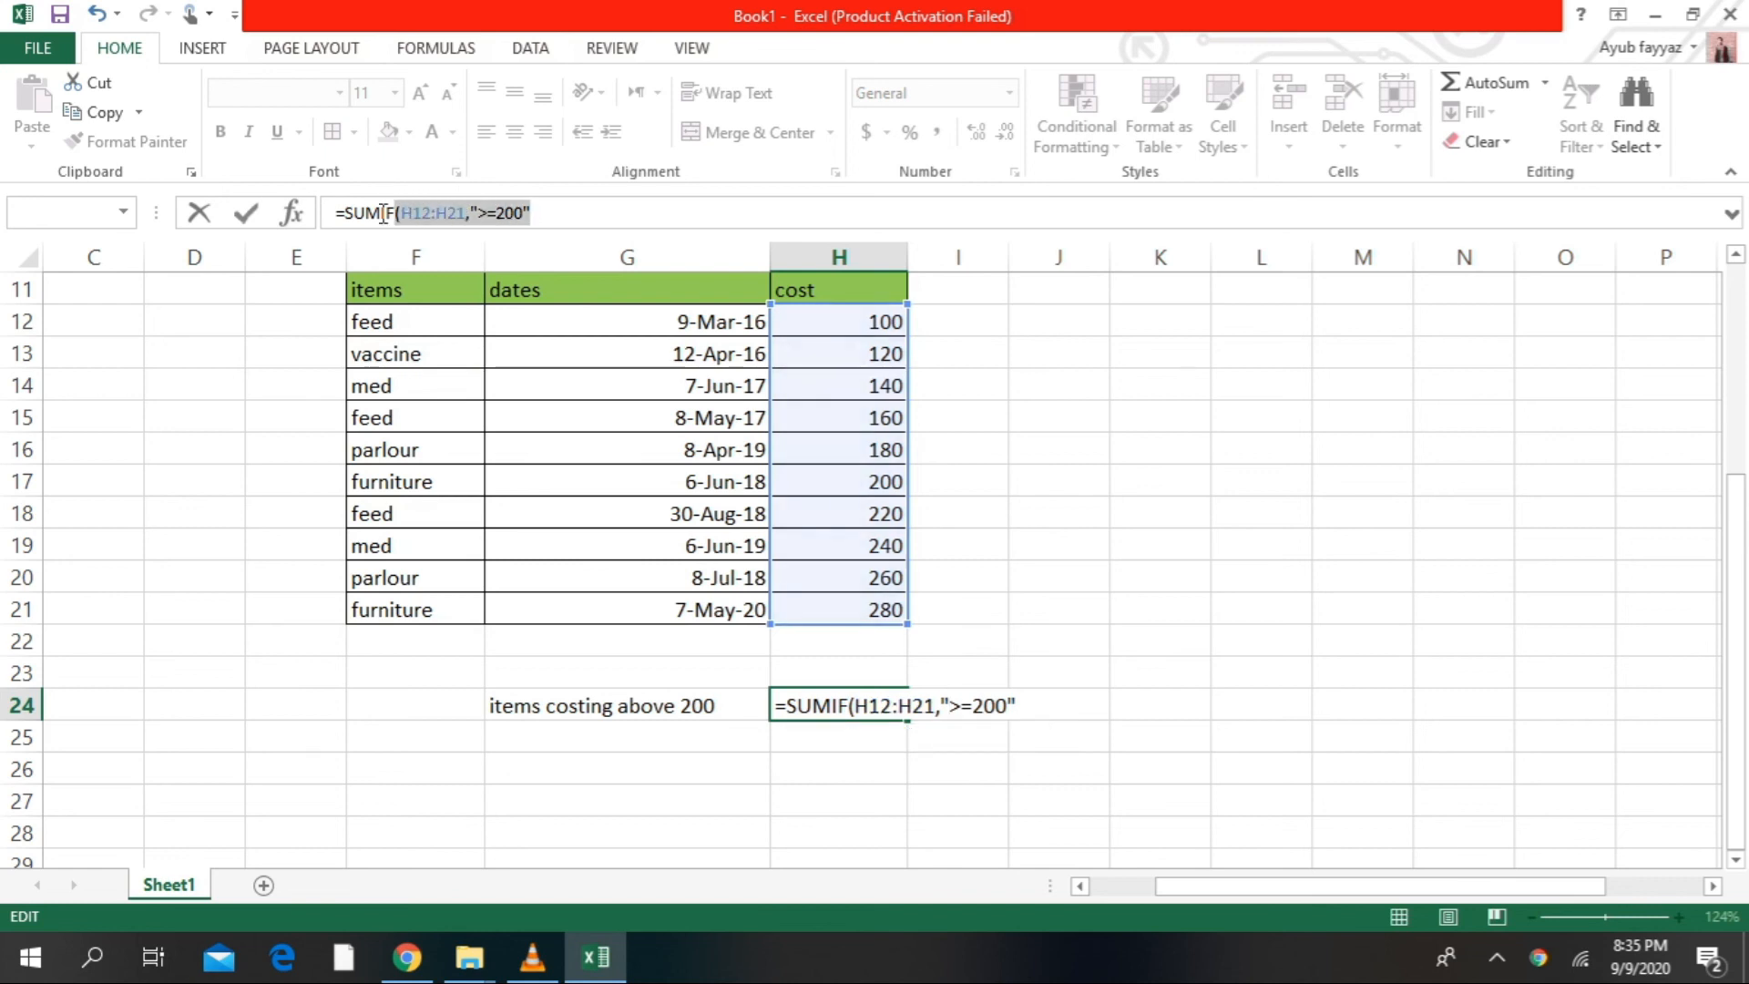
left_click(1207, 537)
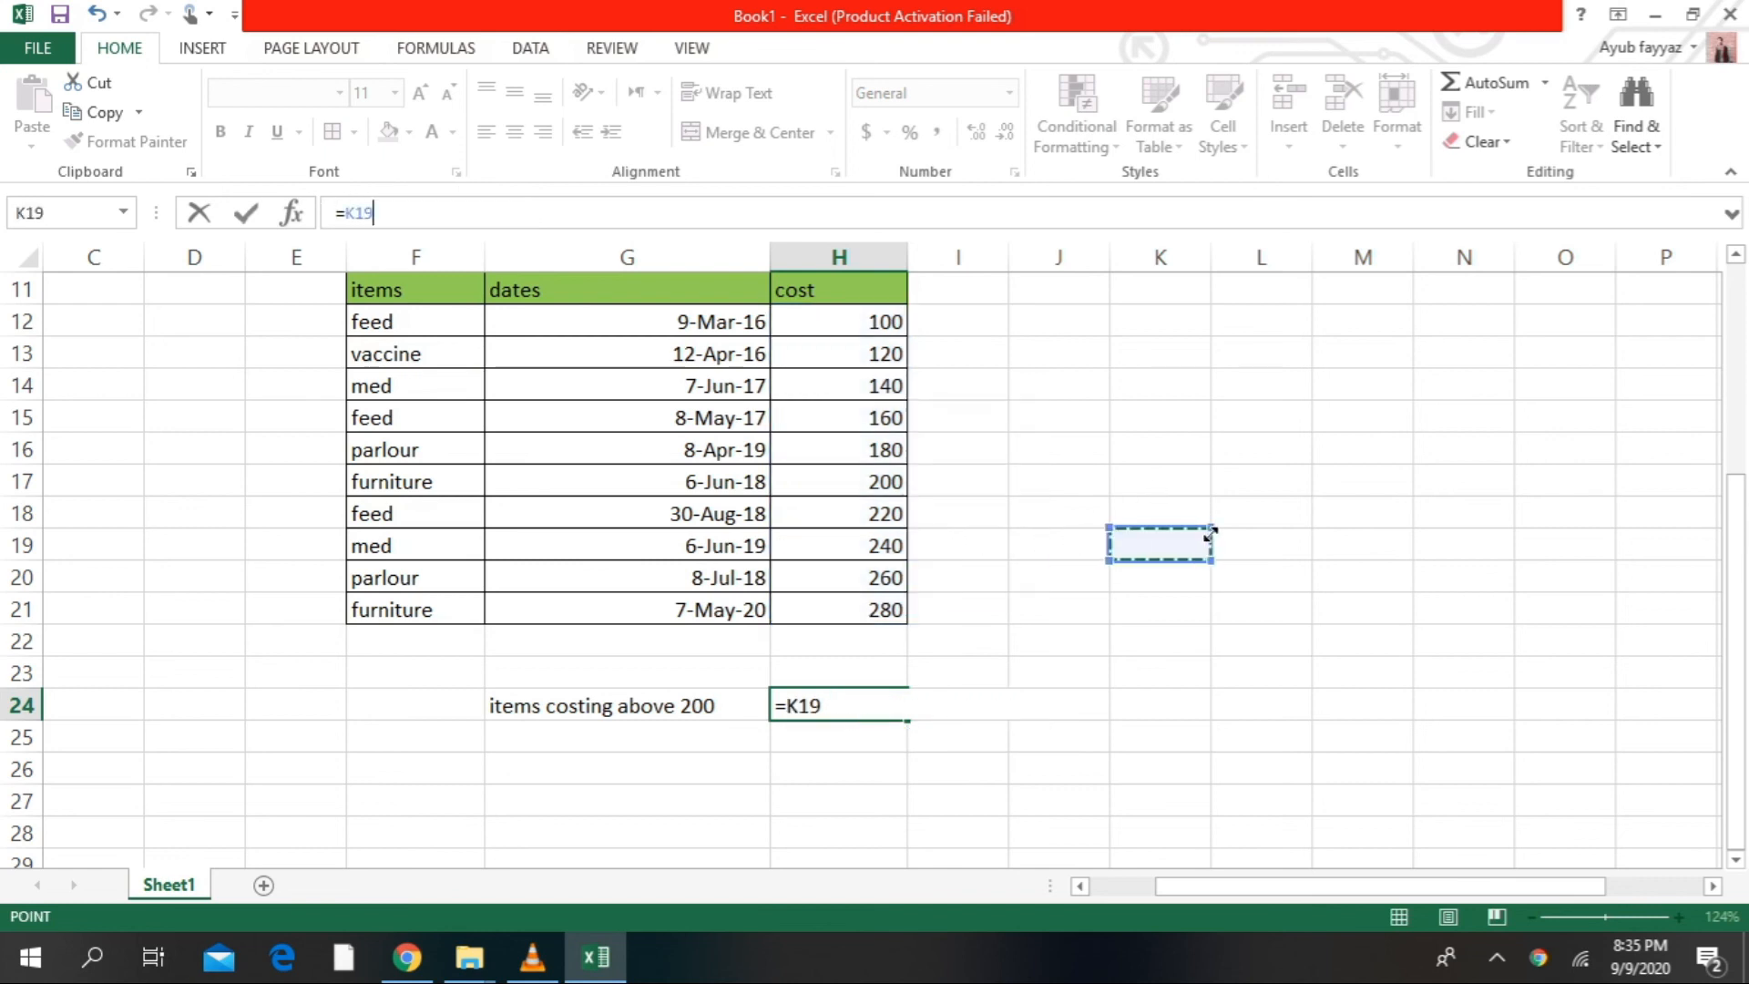
left_click(851, 707)
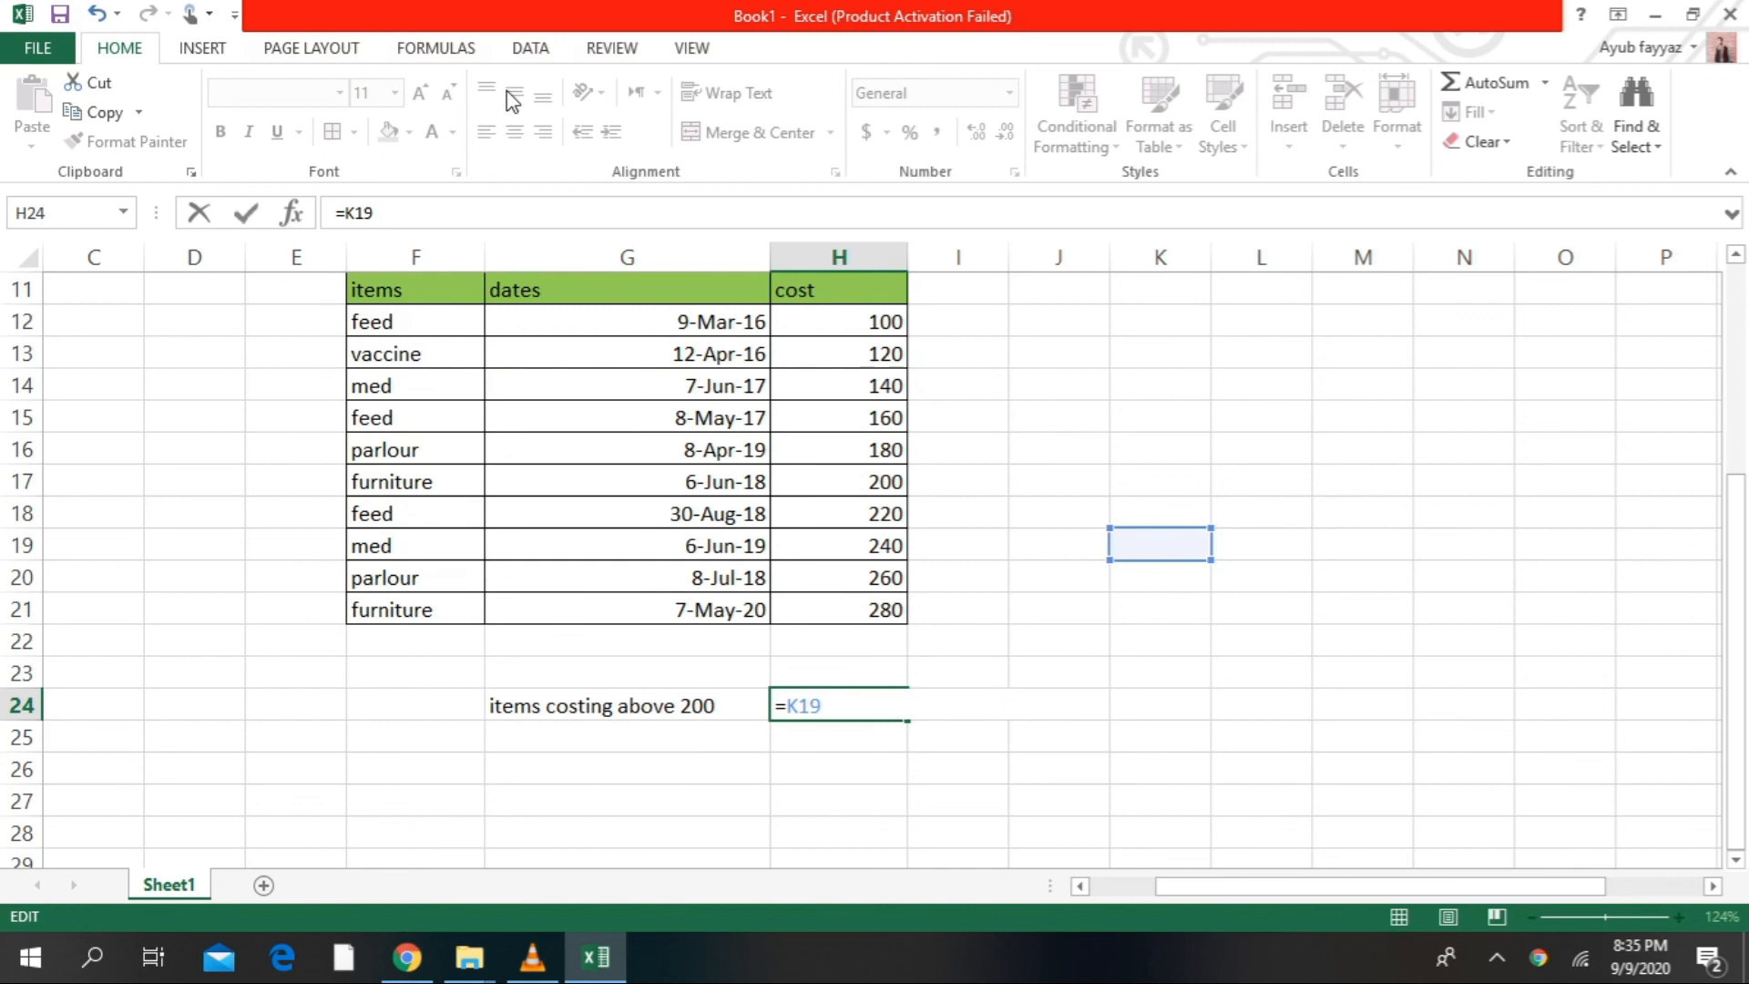
key("BackSpace")
key("BackSpace")
key("BackSpace")
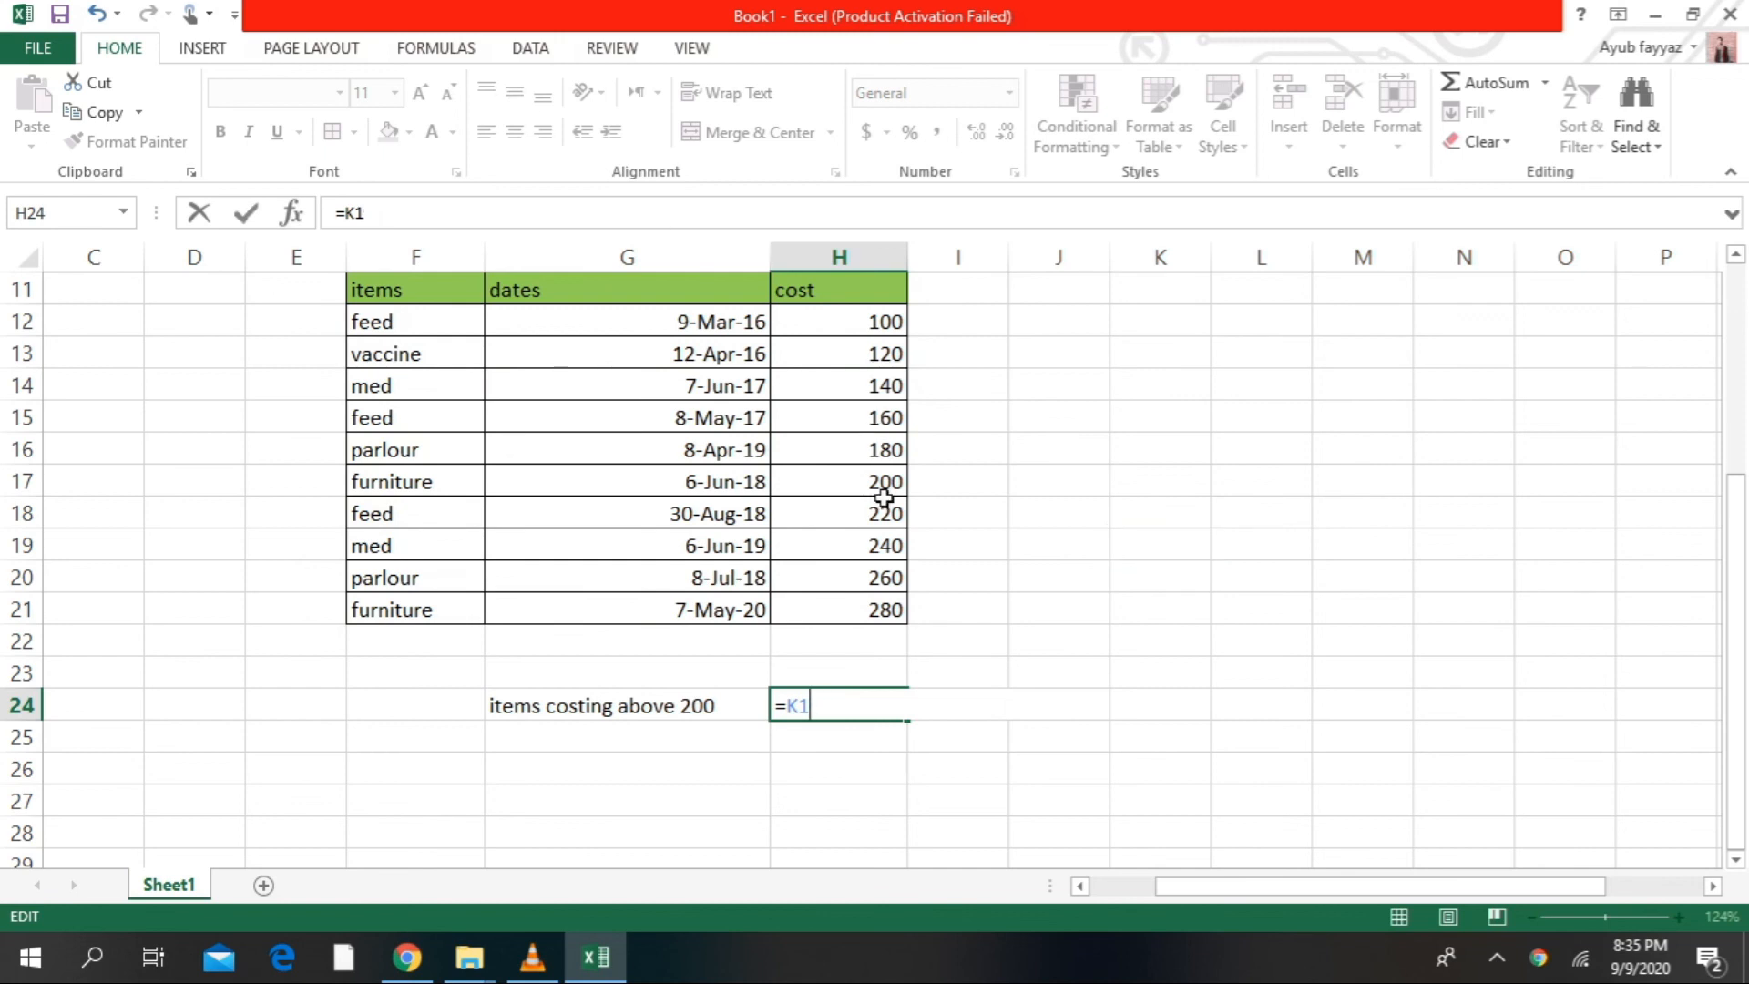
- Start a SUMIF formula in cell H24 with the costs H12:H21 as its range
type("su")
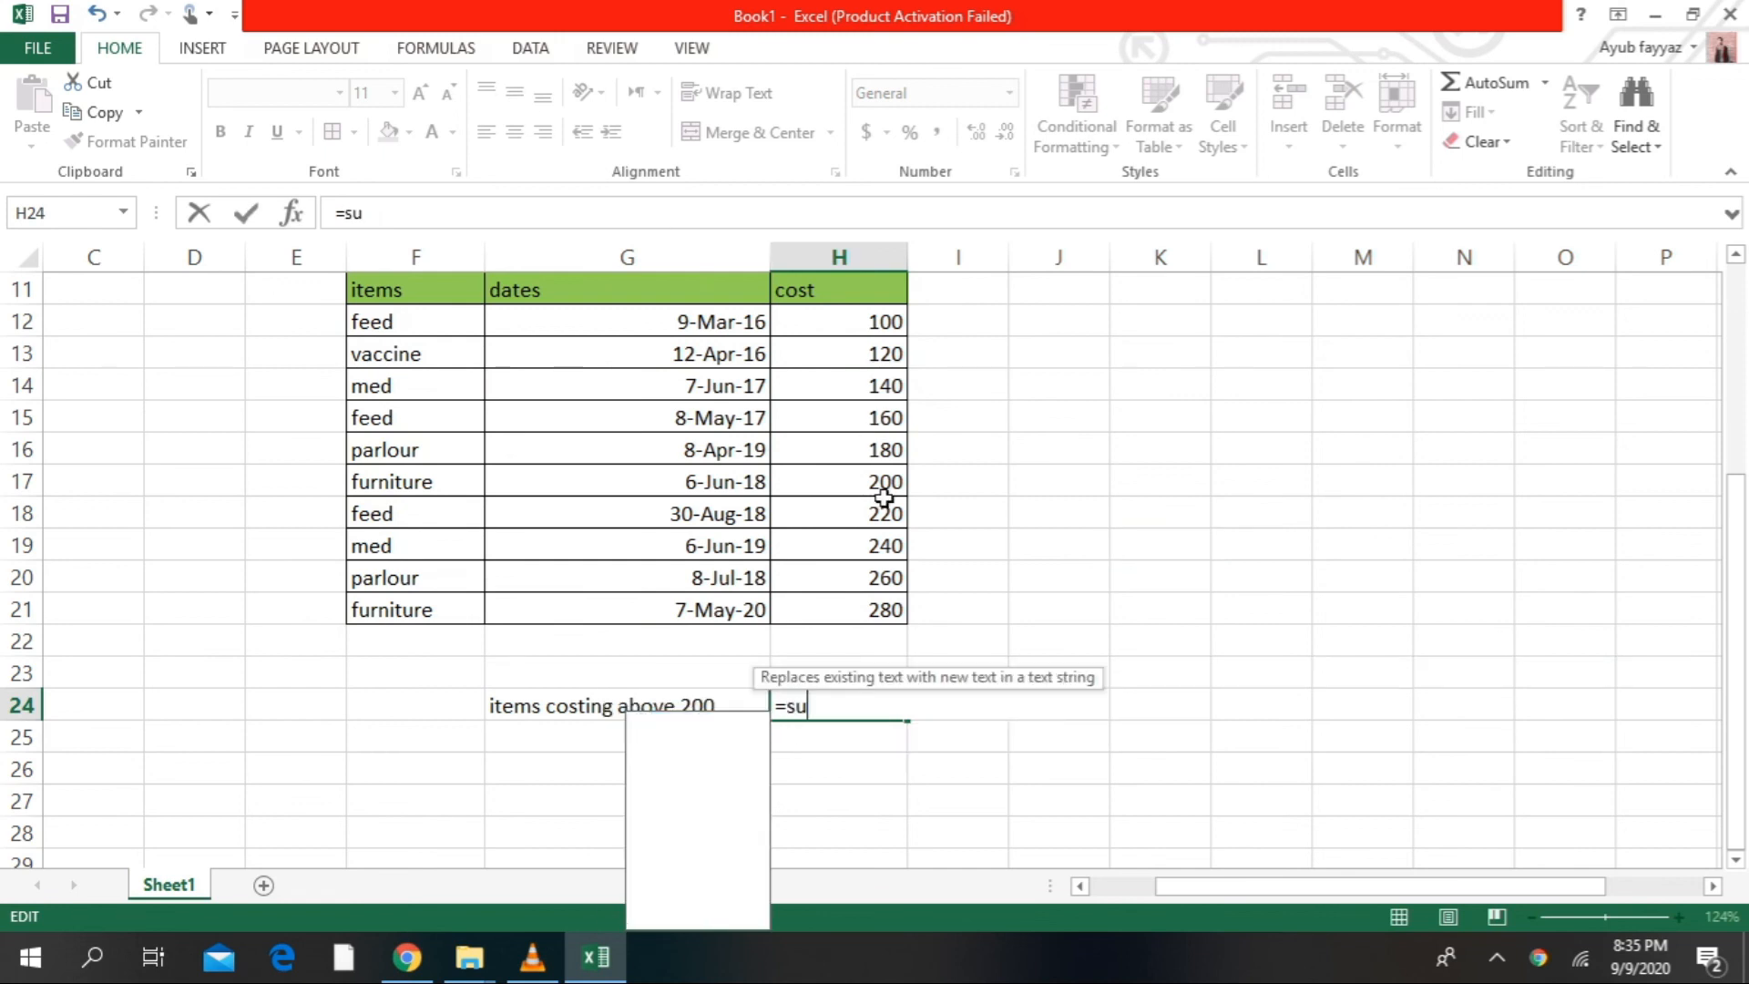
type("mif")
key("Tab")
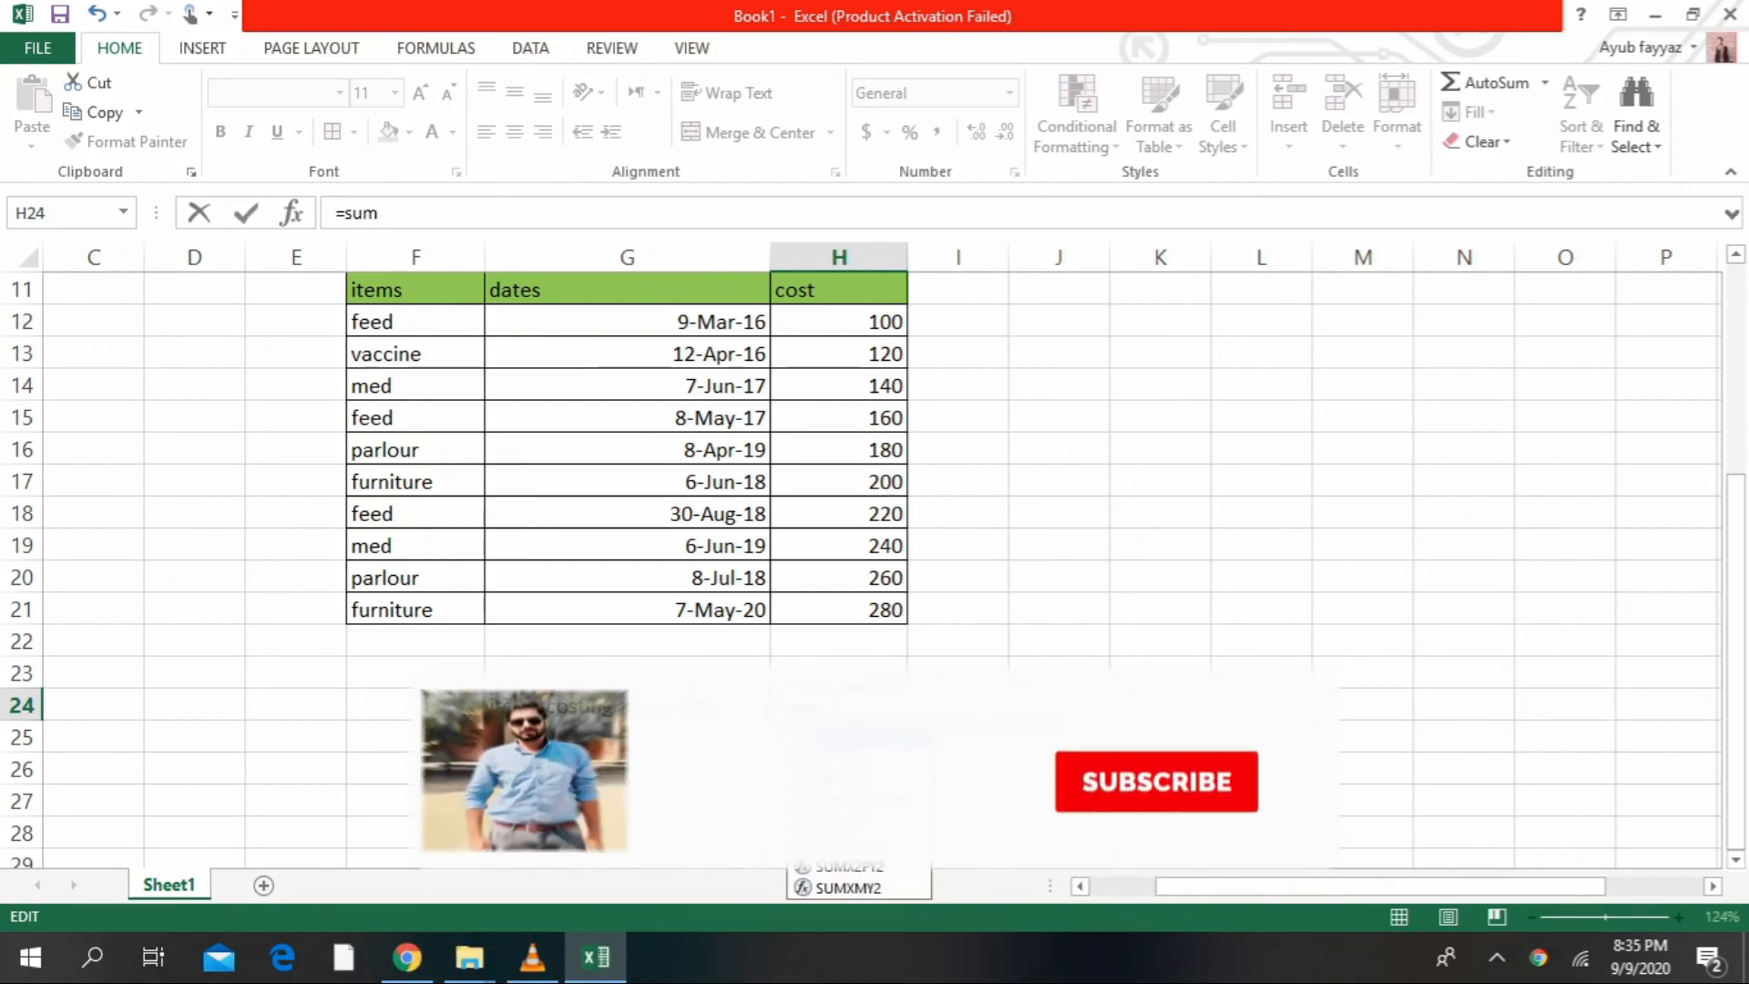
left_click_drag(814, 314, 839, 613)
type(",")
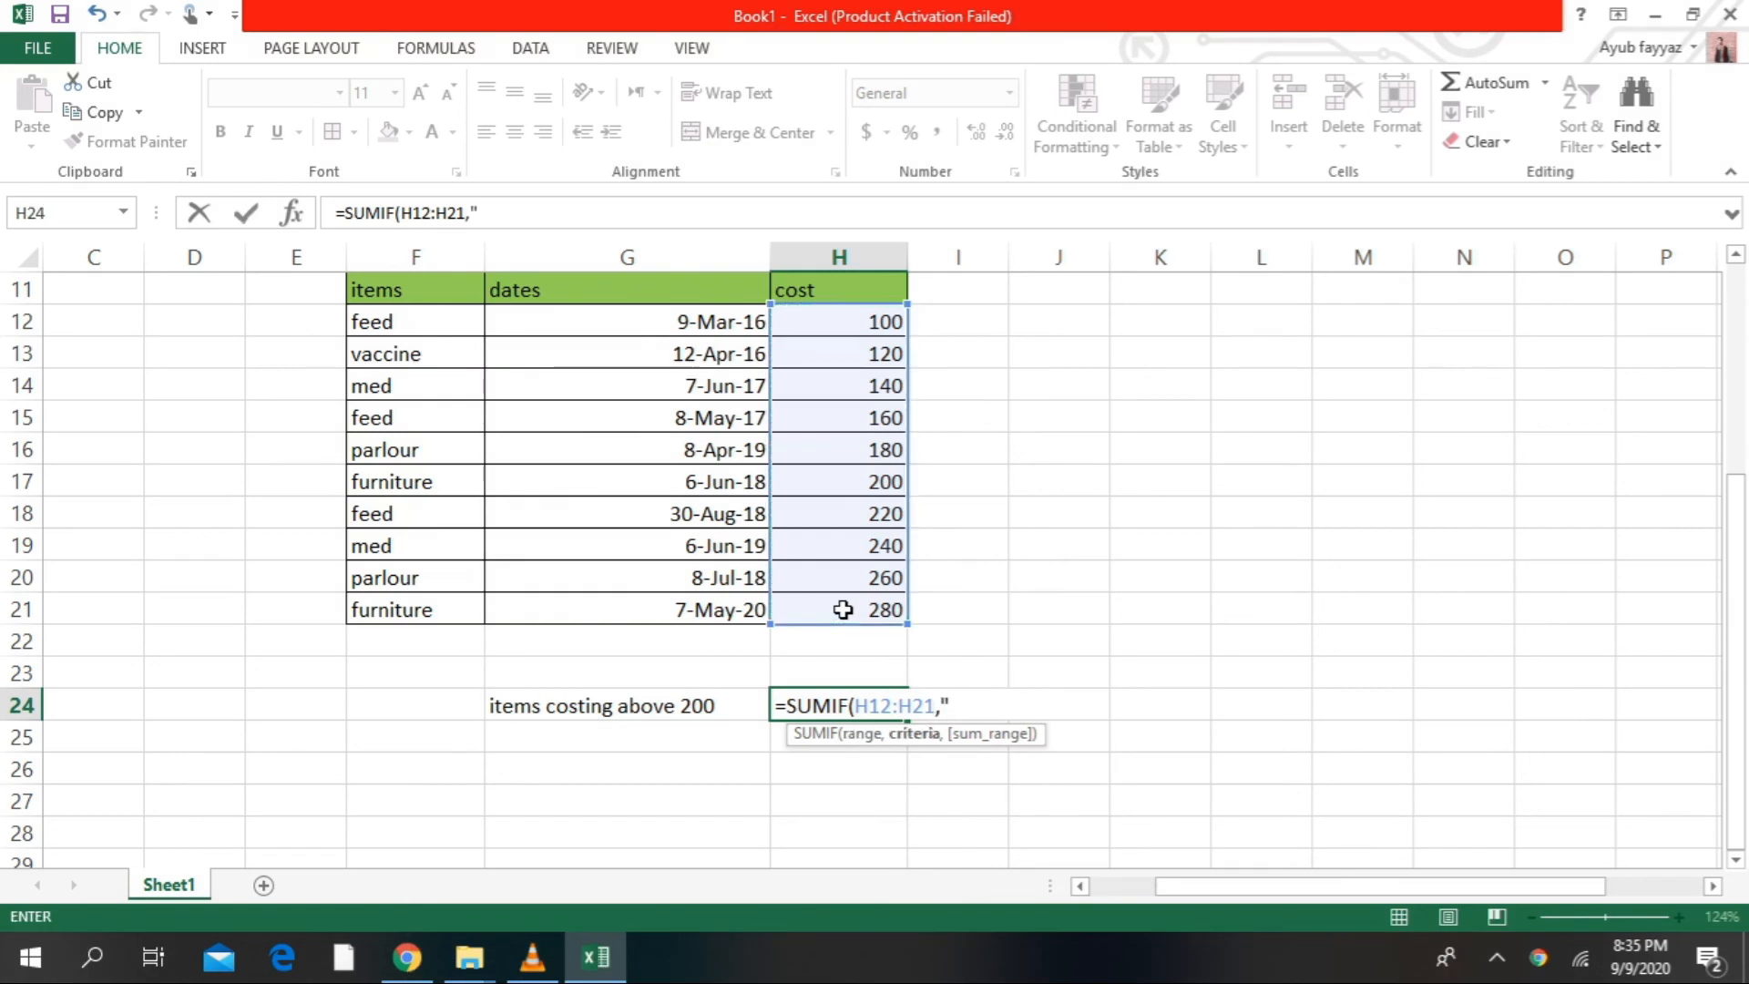
- Complete the SUMIF formula in H24 with the criterion ">=250"
type("\"")
type(">")
type("=200")
key("BackSpace")
key("BackSpace")
key("BackSpace")
type("250\"")
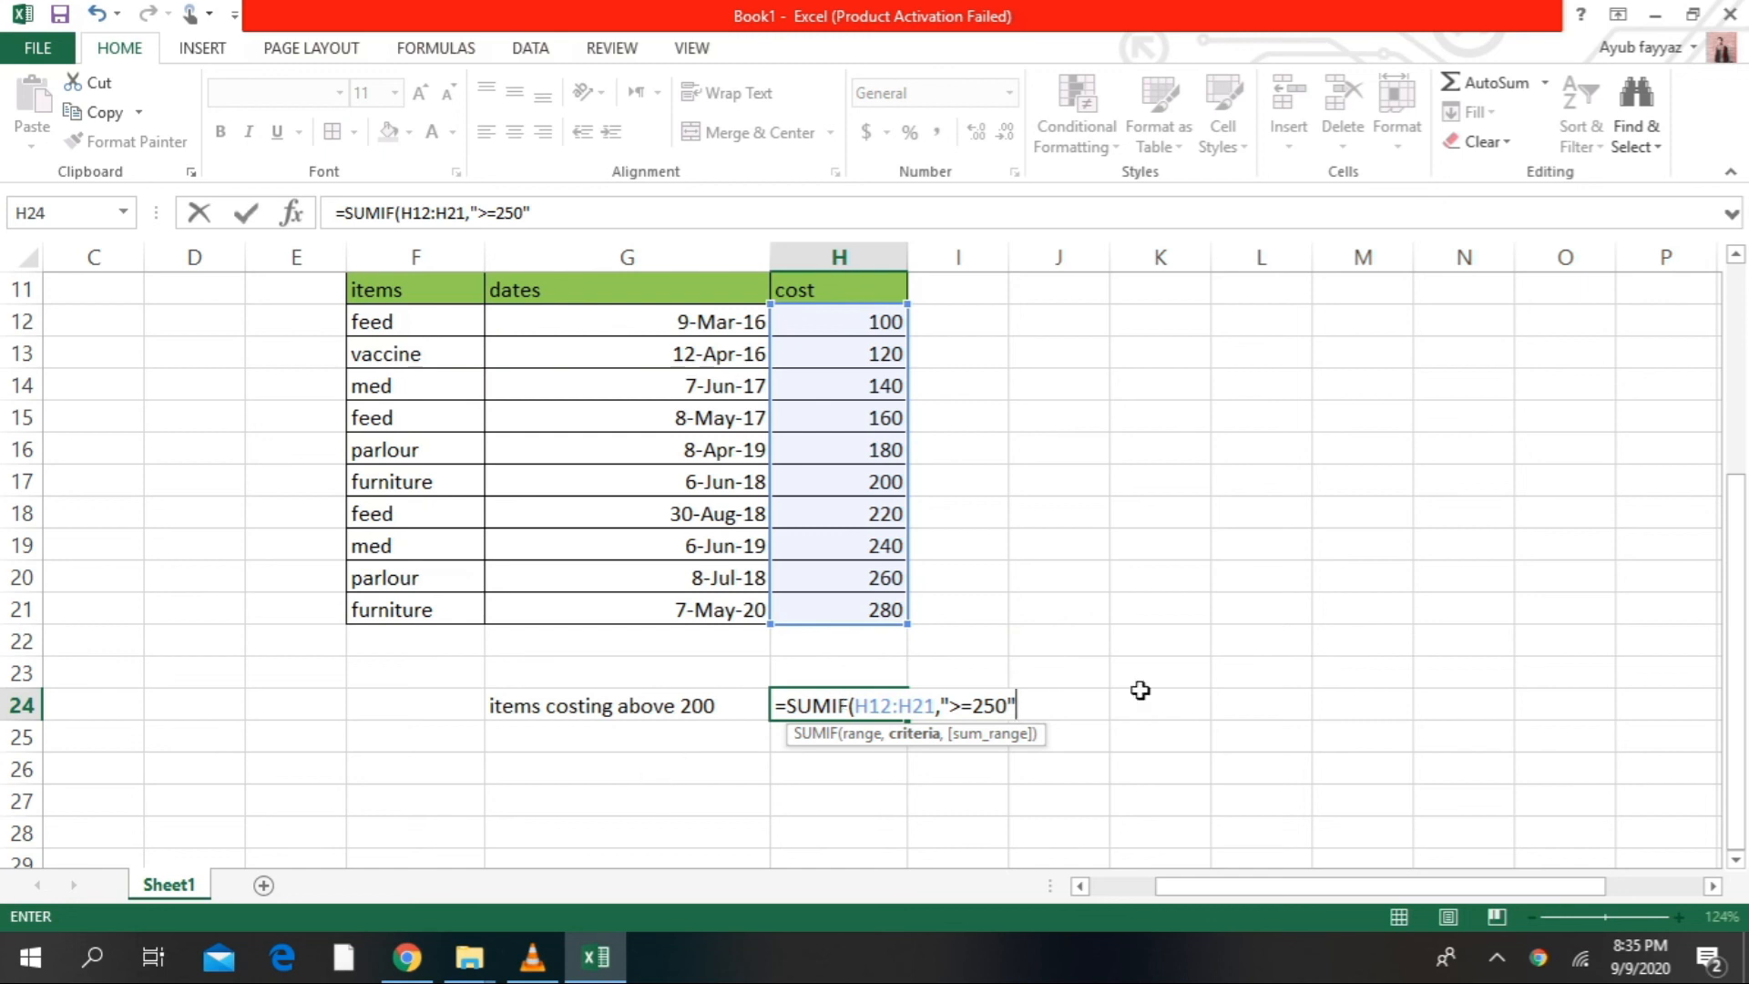
key("Return")
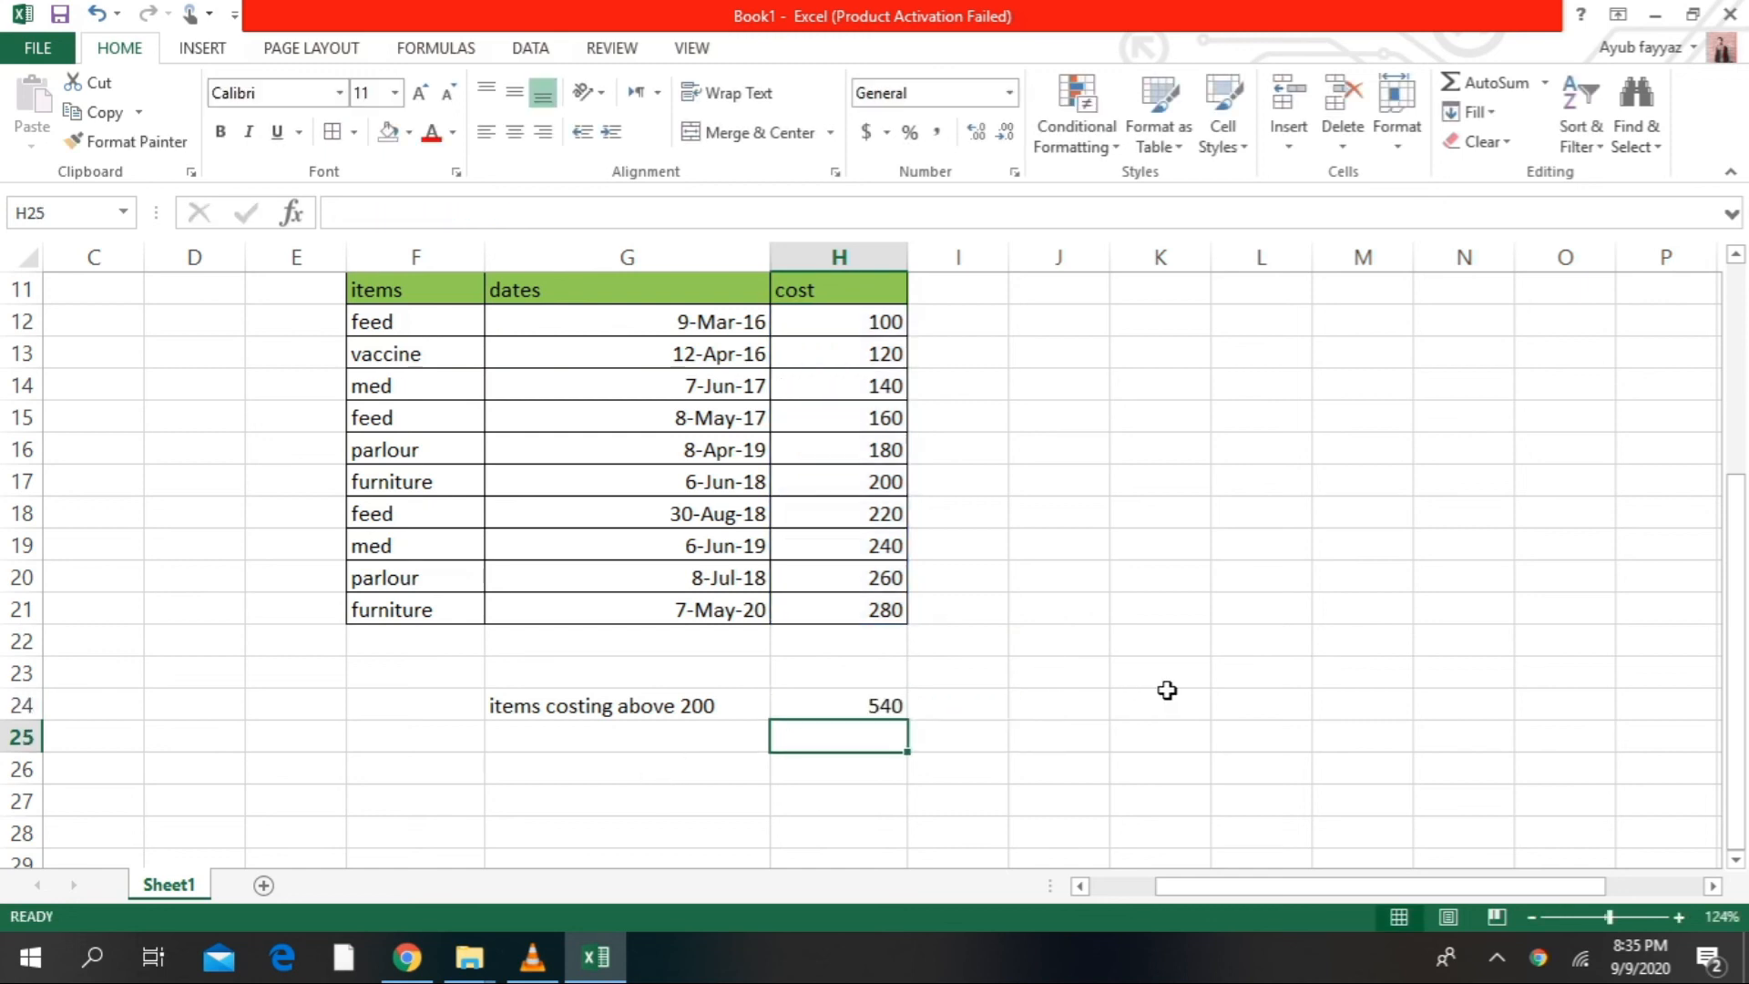
- Compare the SUMIF result in H24 with the costs in H20:H21, and review the table and the label in G24
left_click(867, 707)
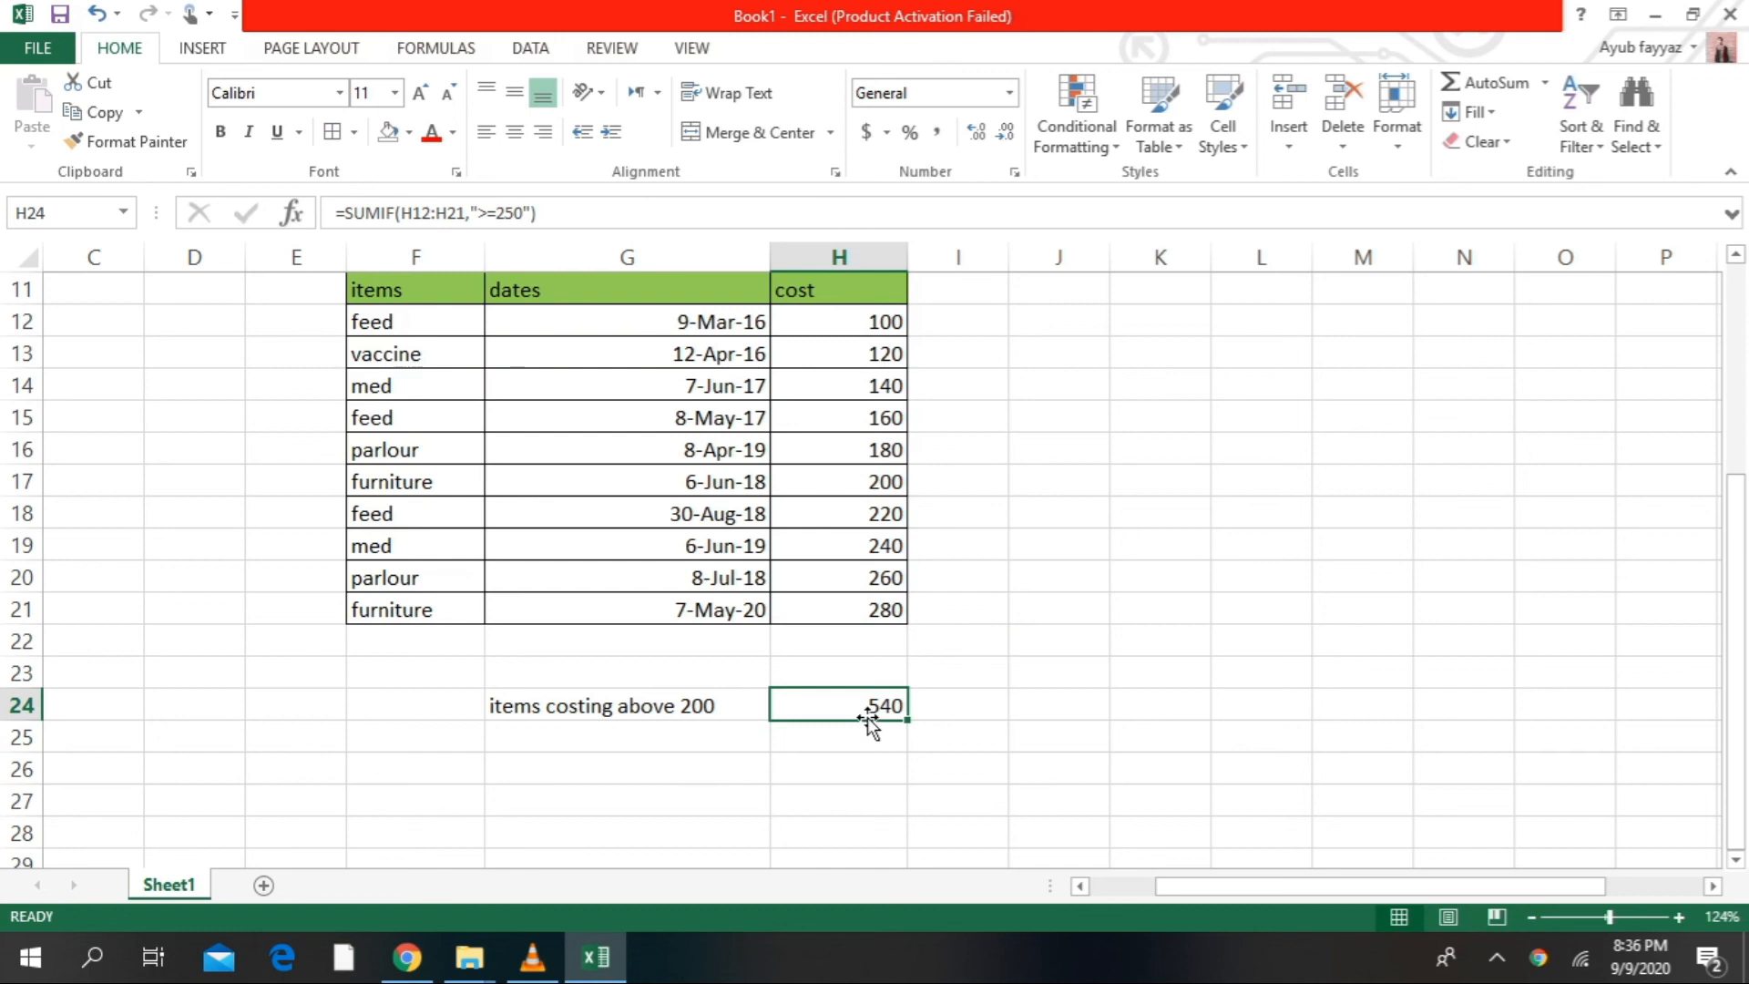
left_click_drag(845, 576, 870, 606)
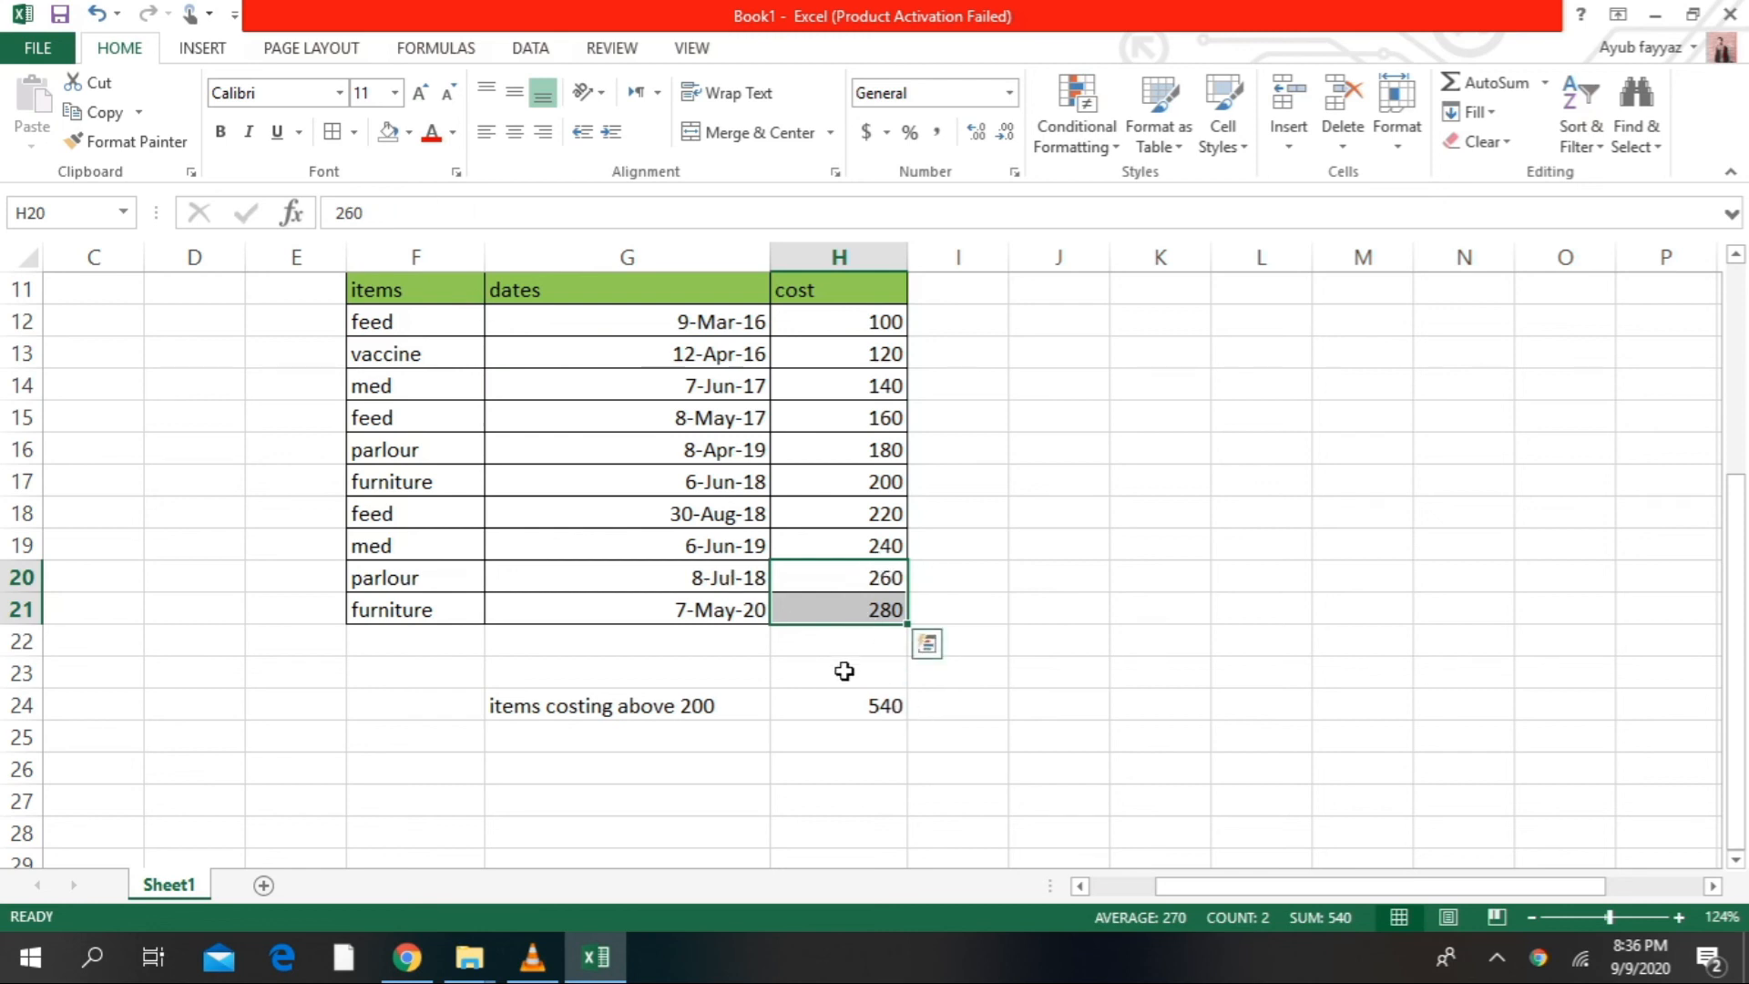
left_click(847, 706)
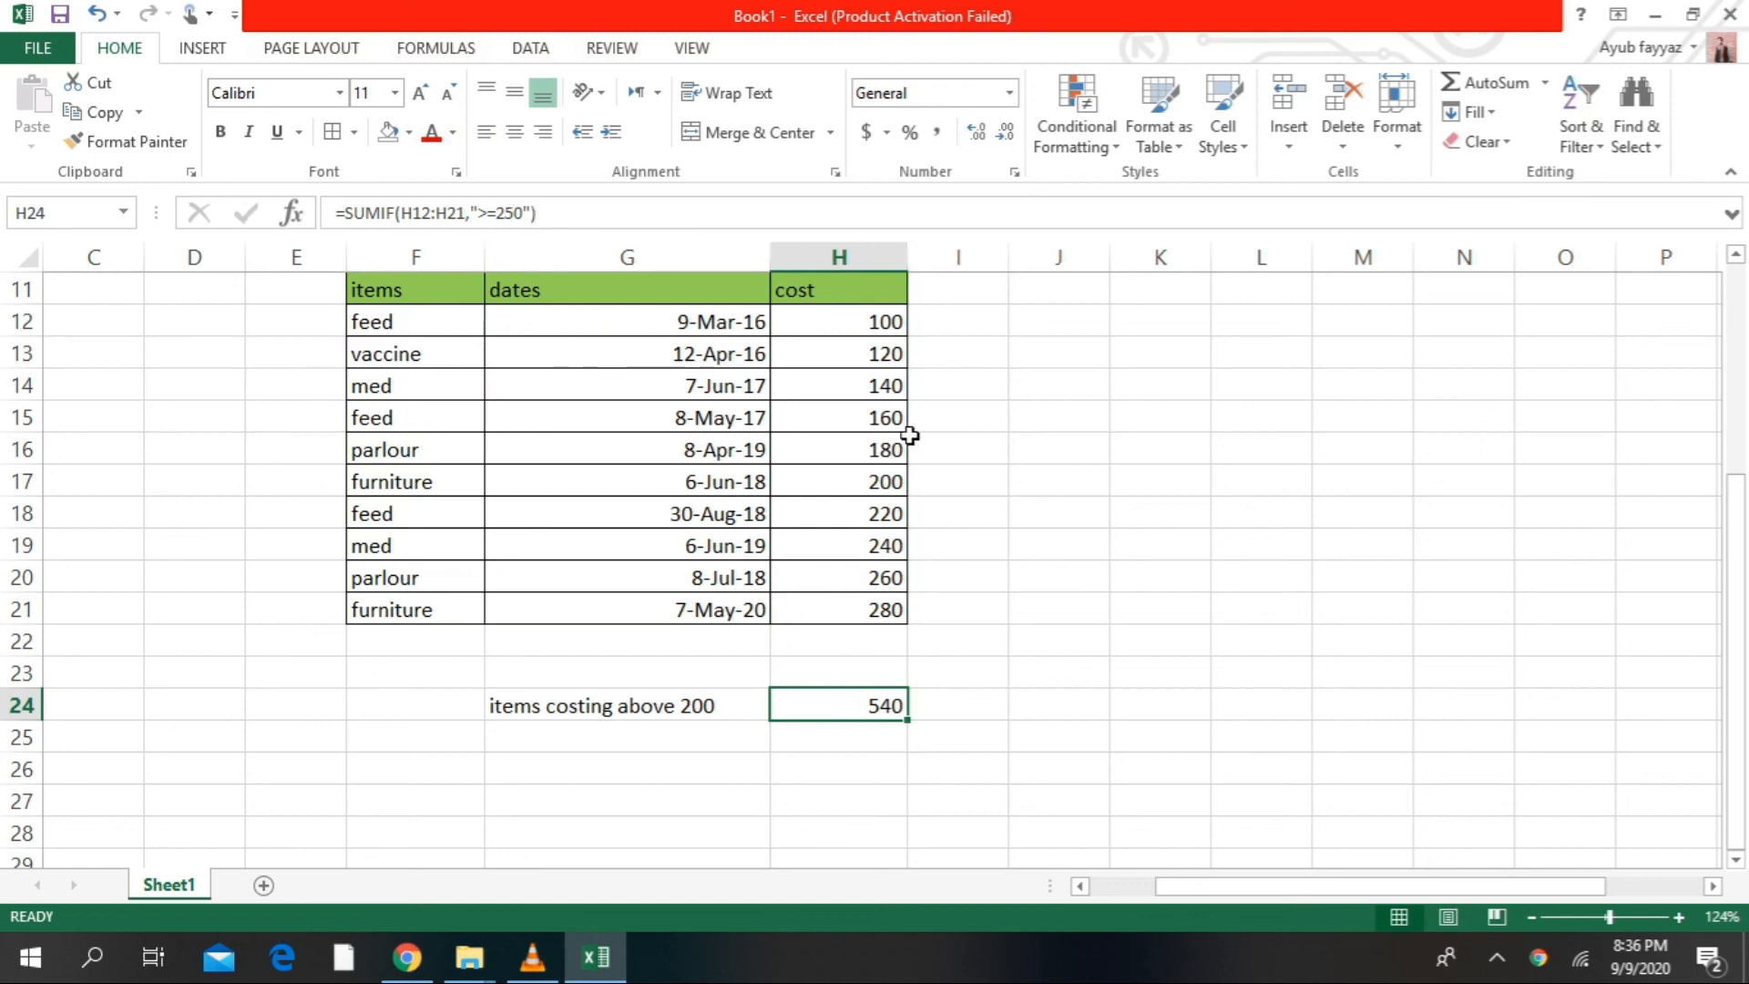
scroll(1089, 401, "up", 1)
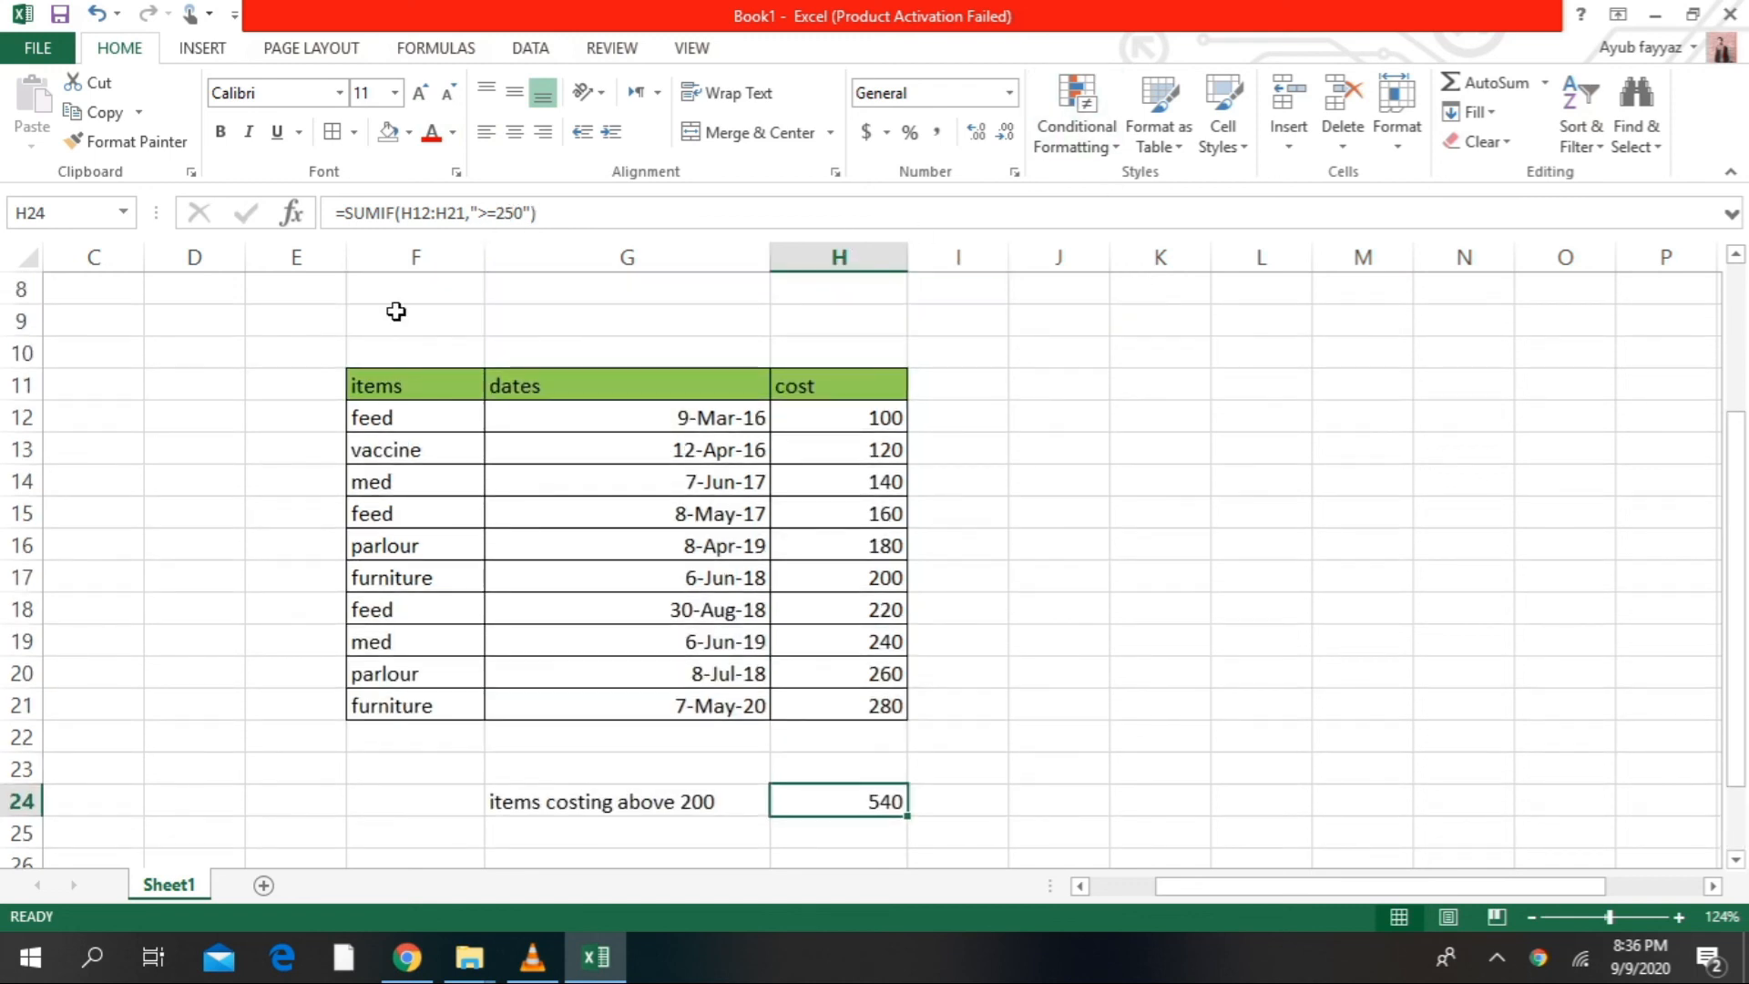
left_click(220, 390)
left_click_drag(219, 390, 991, 921)
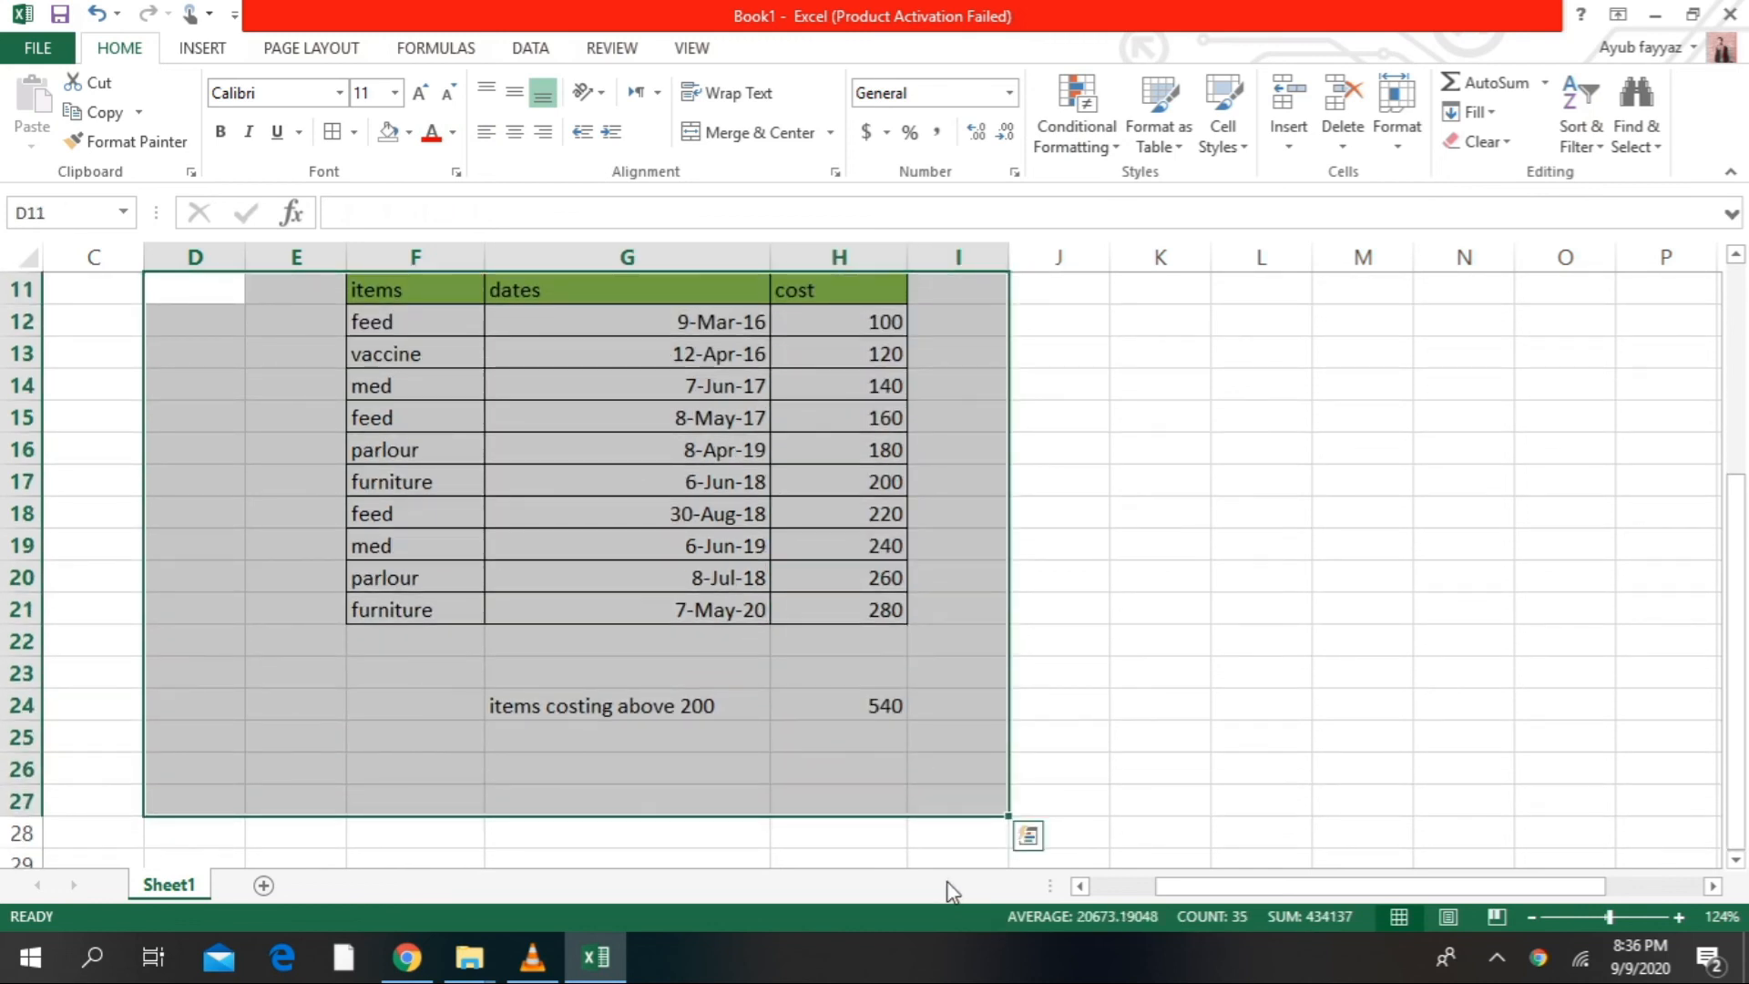
left_click(1227, 516)
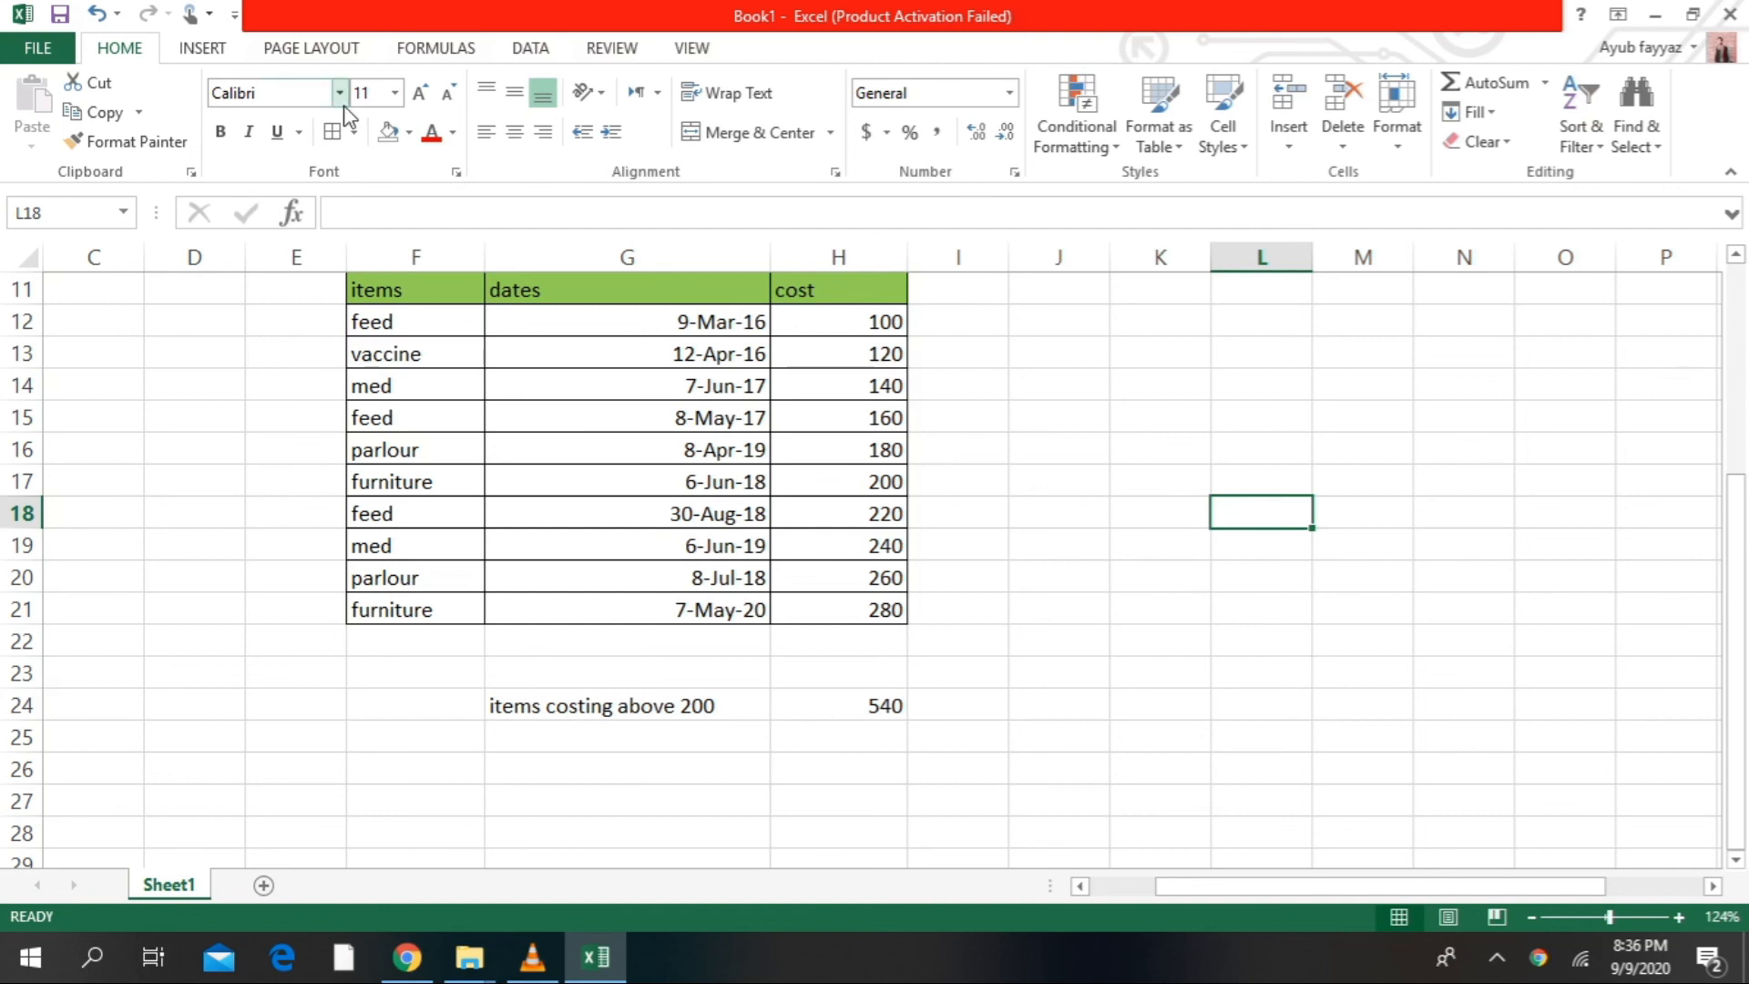
left_click(701, 706)
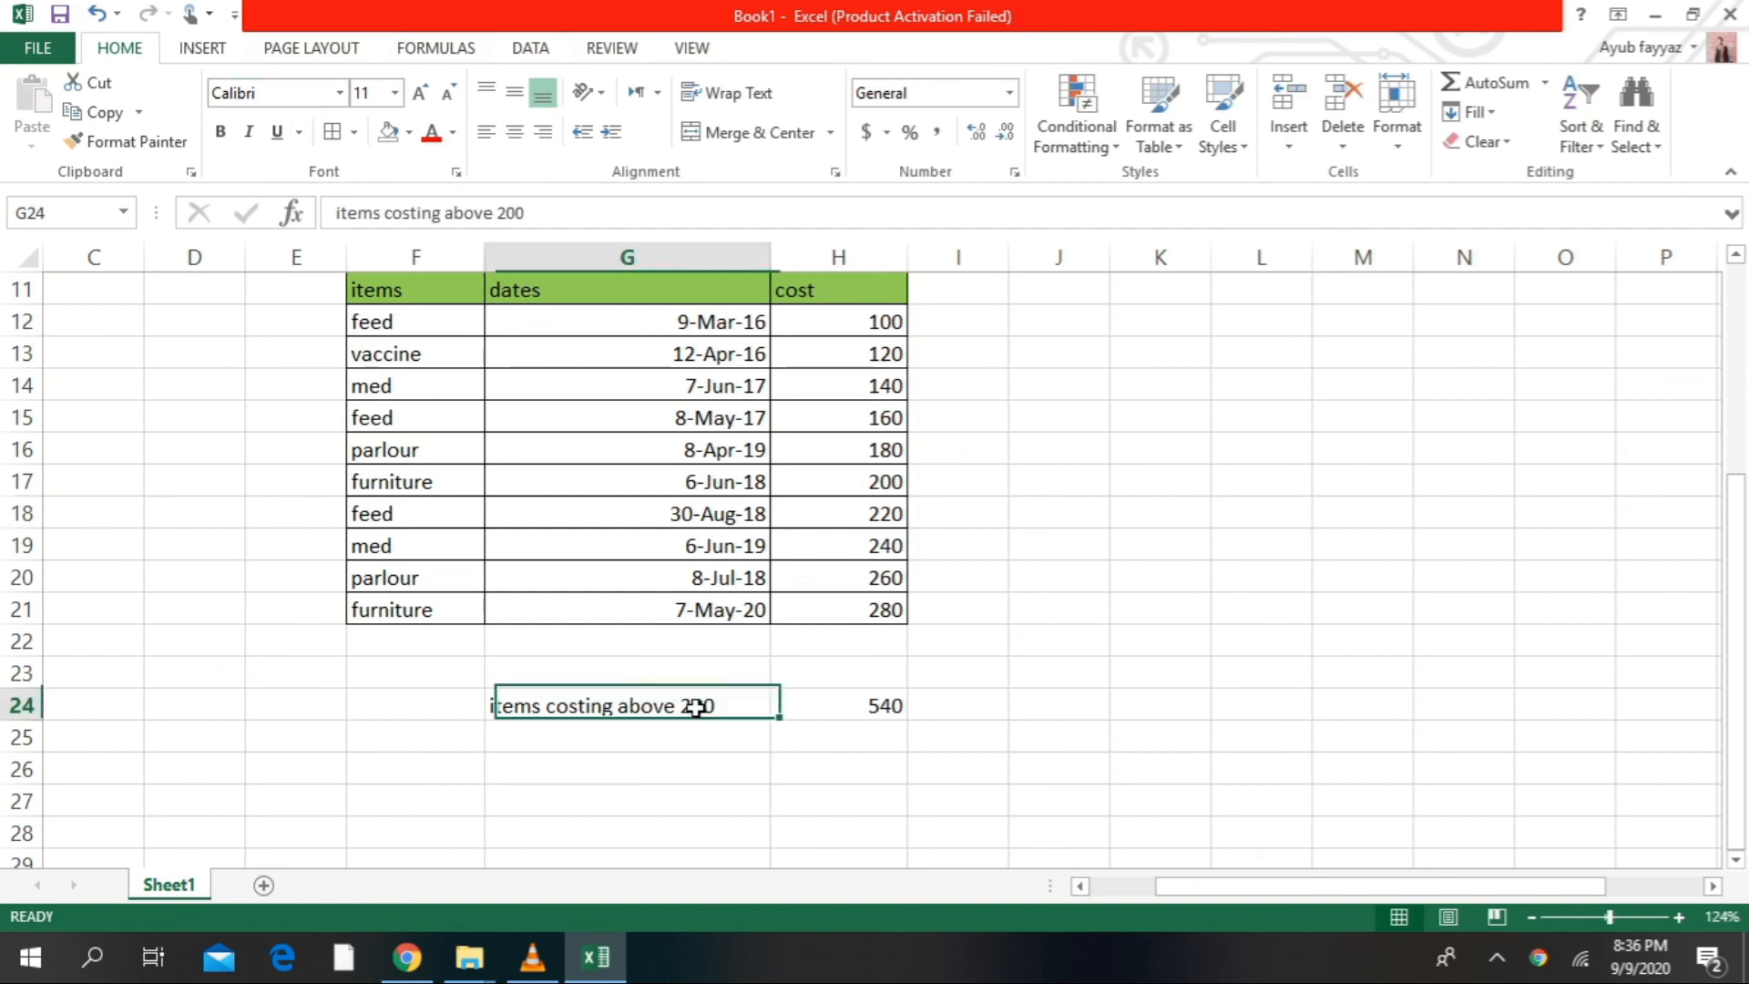
left_click(808, 708)
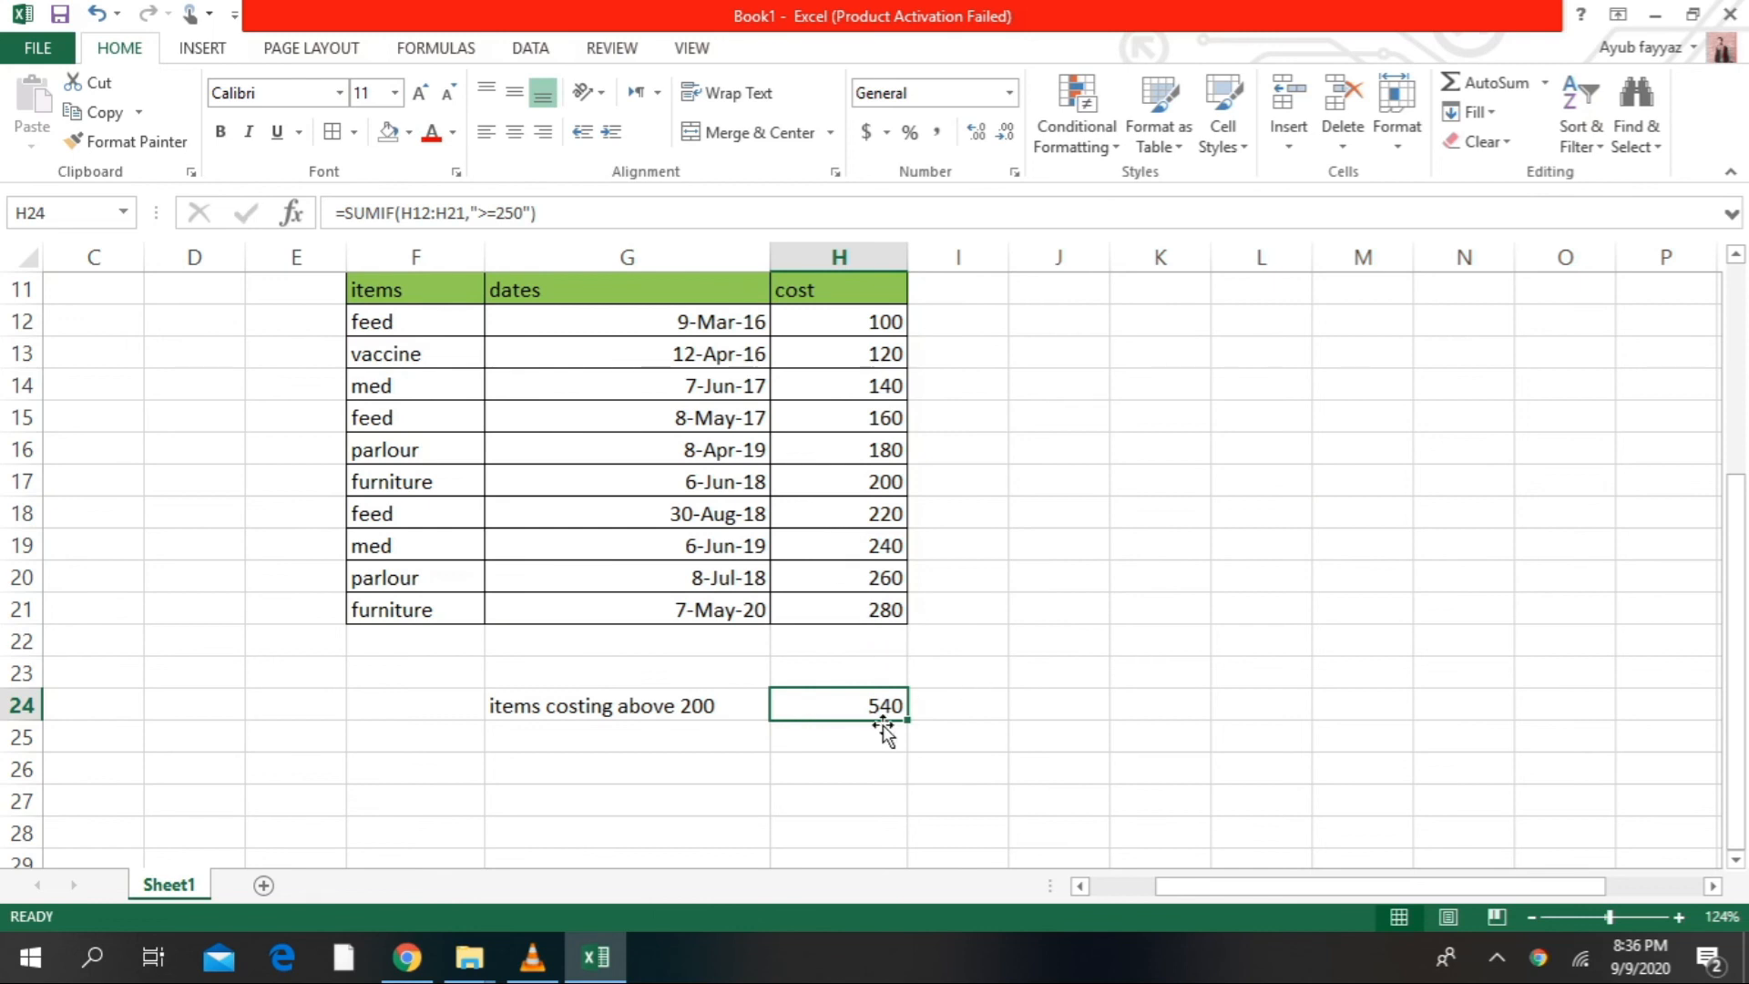